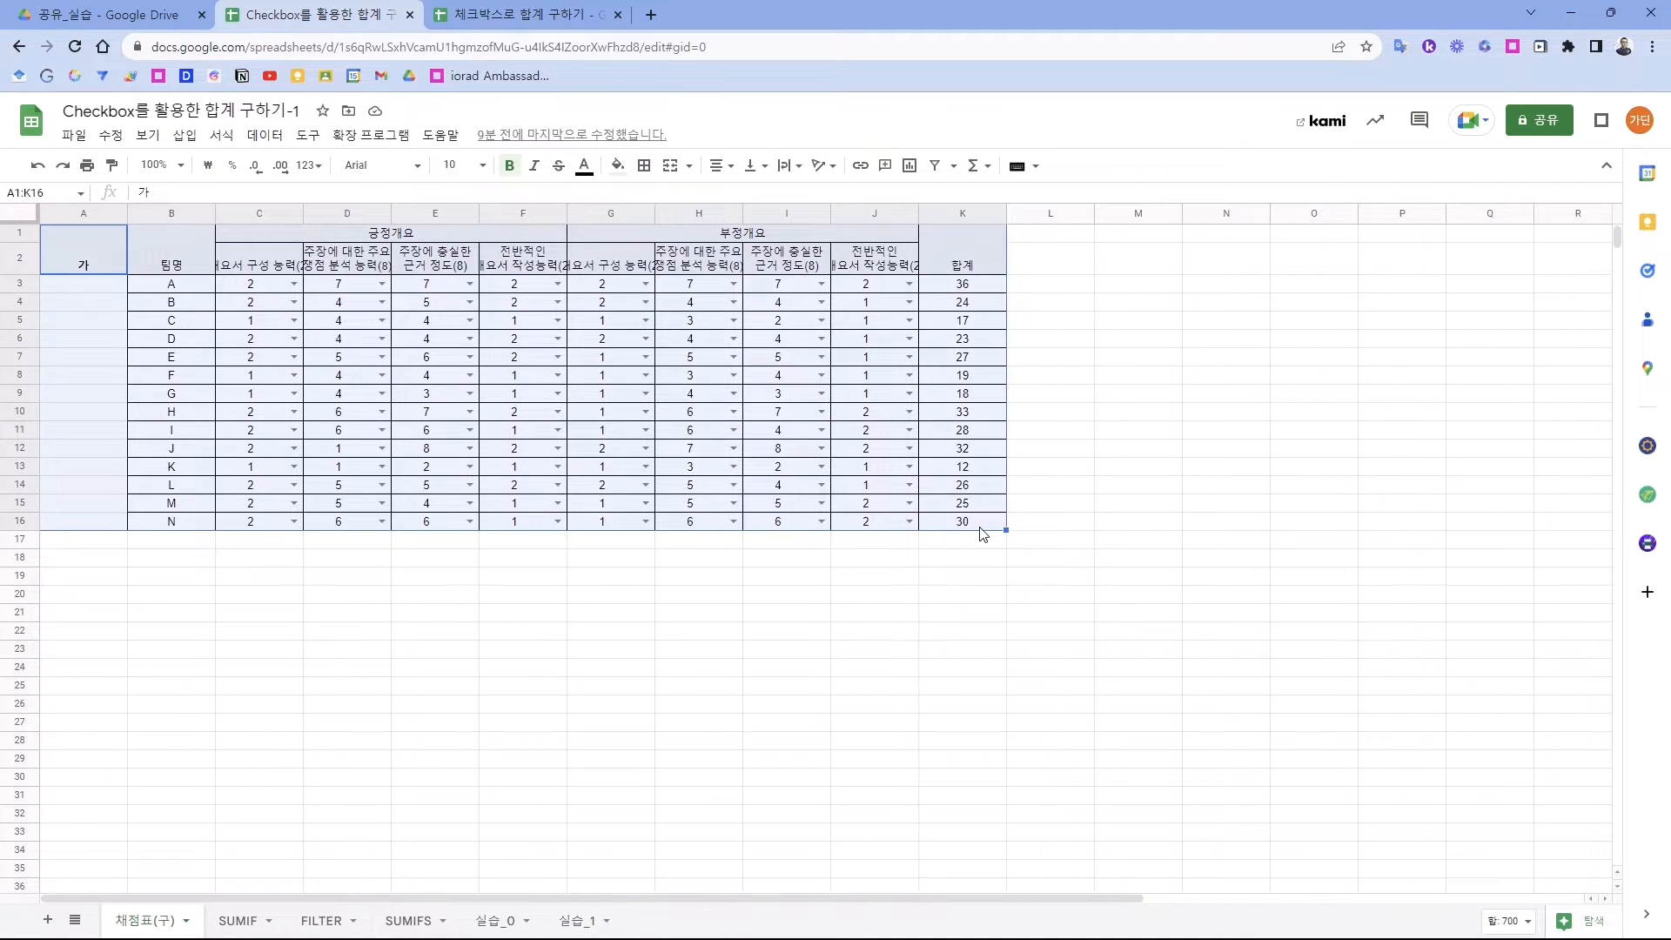
- Set team A's score in D3 to 3 and check the row's total formula in K3
click(980, 526)
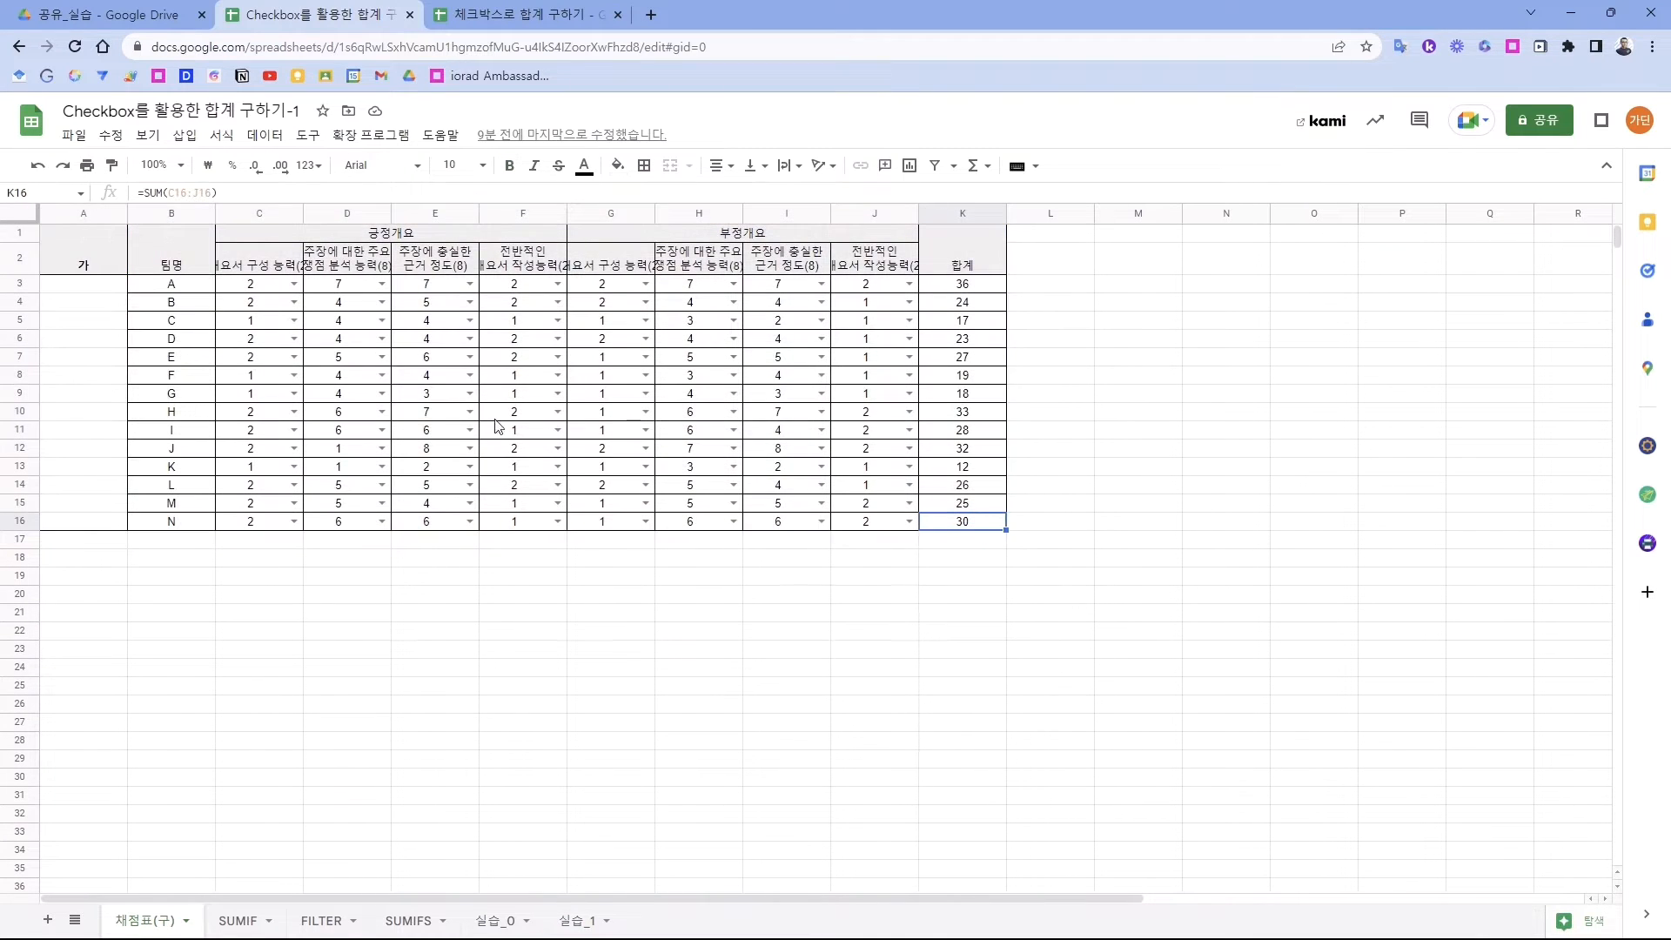
click(265, 284)
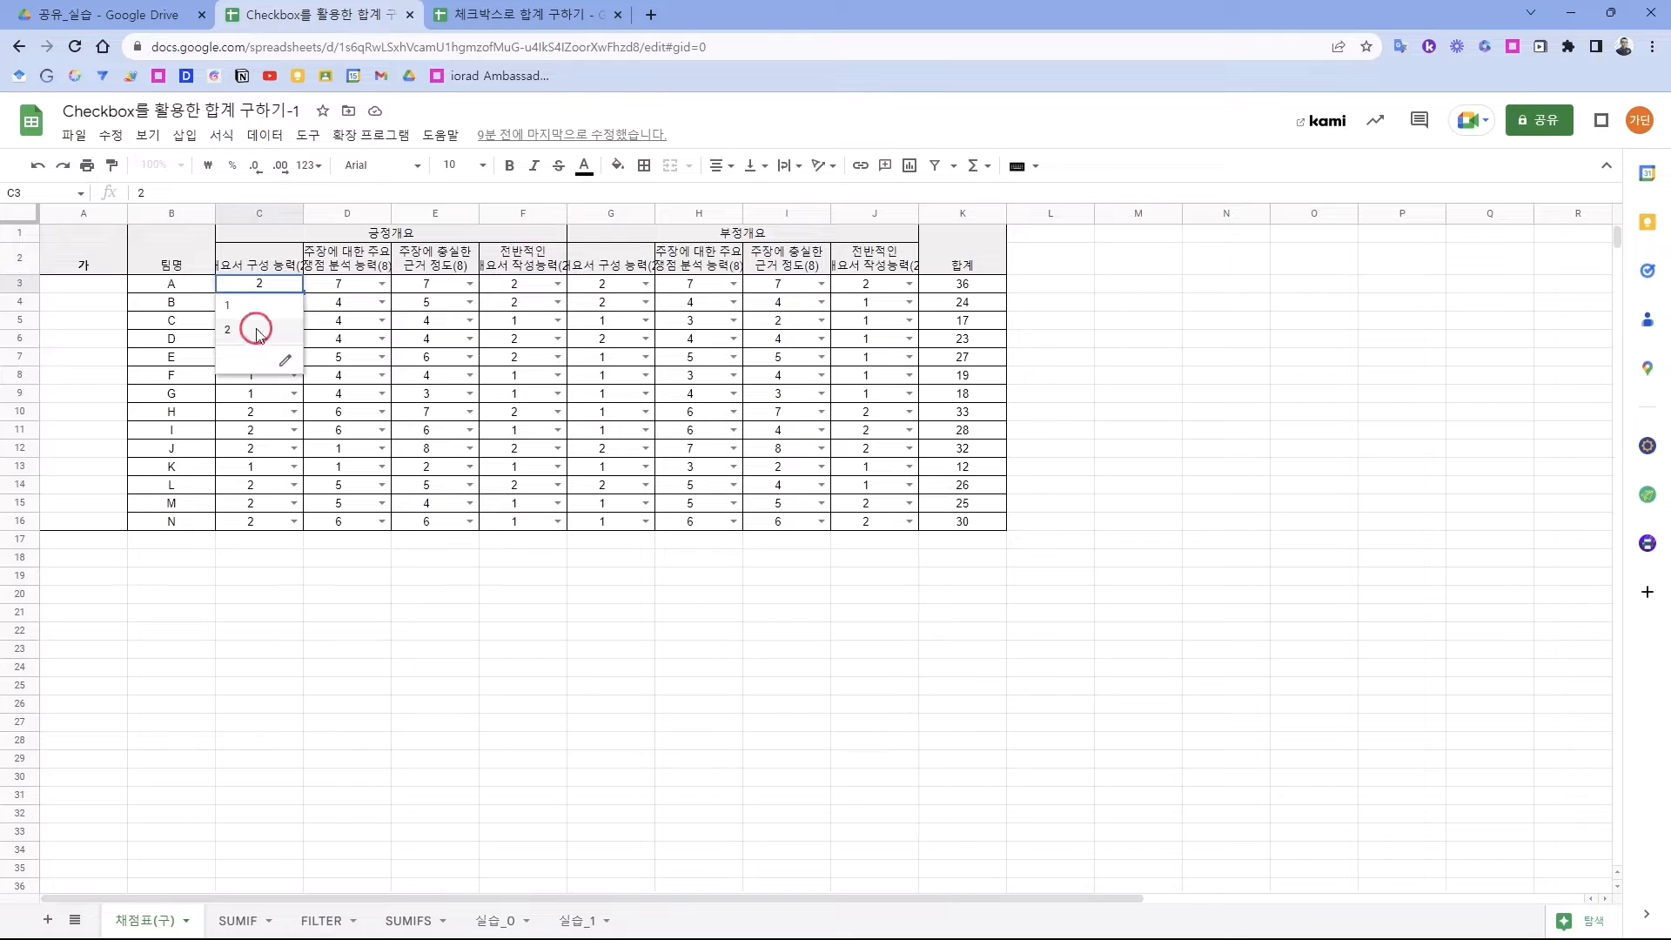
click(381, 284)
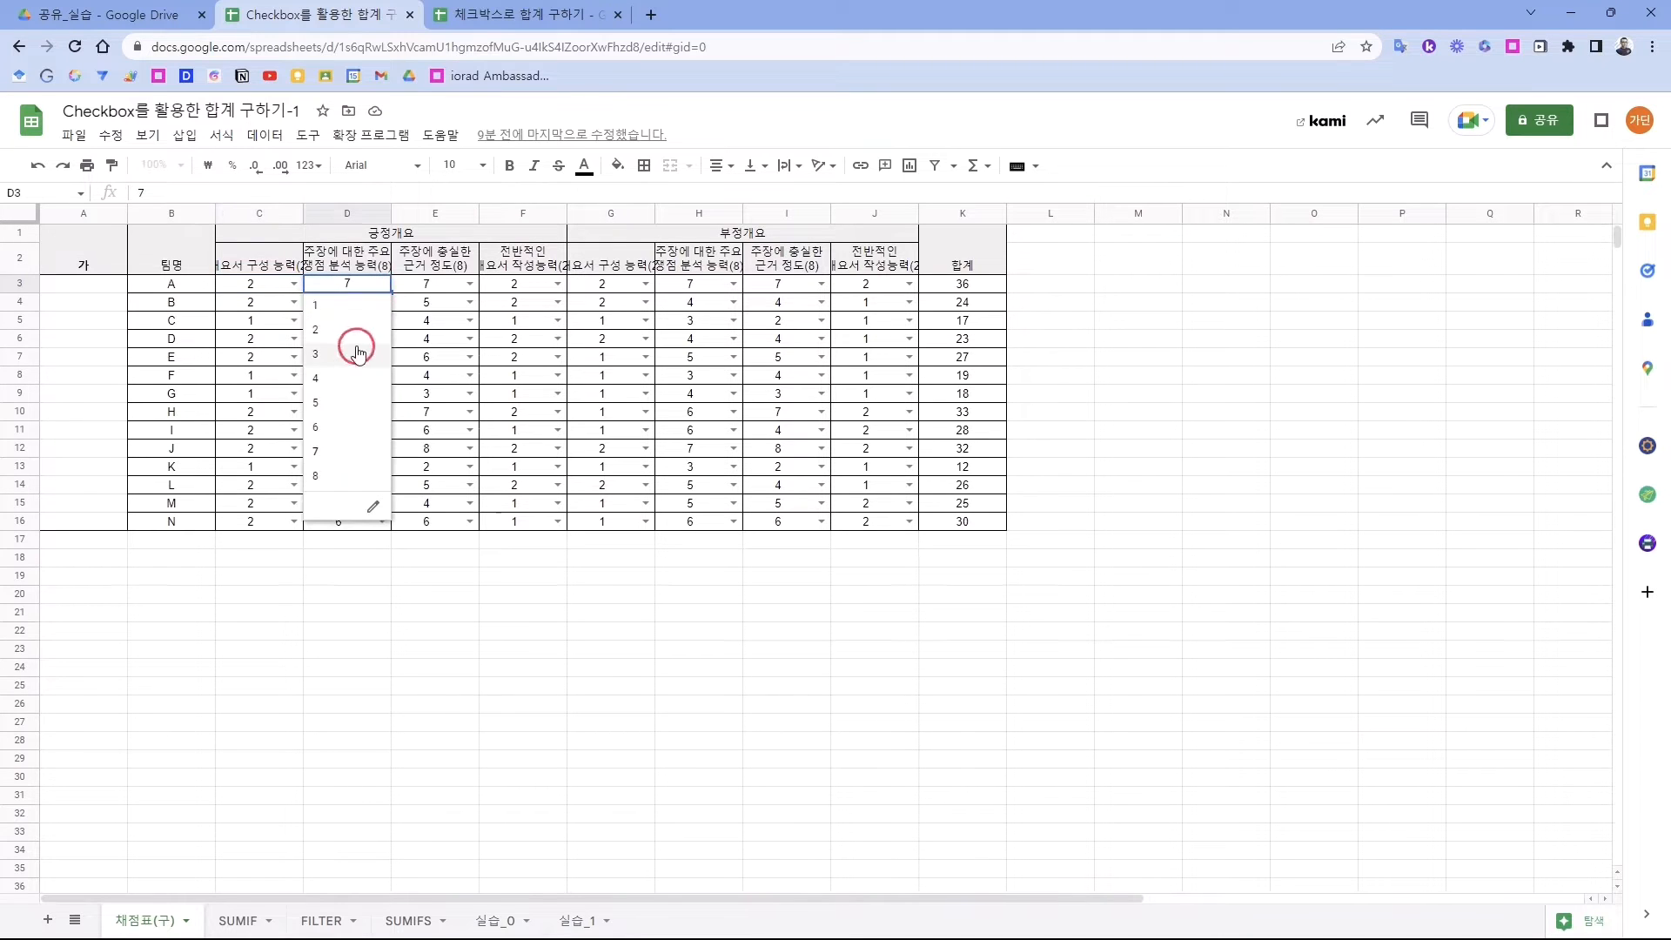
click(348, 340)
click(997, 289)
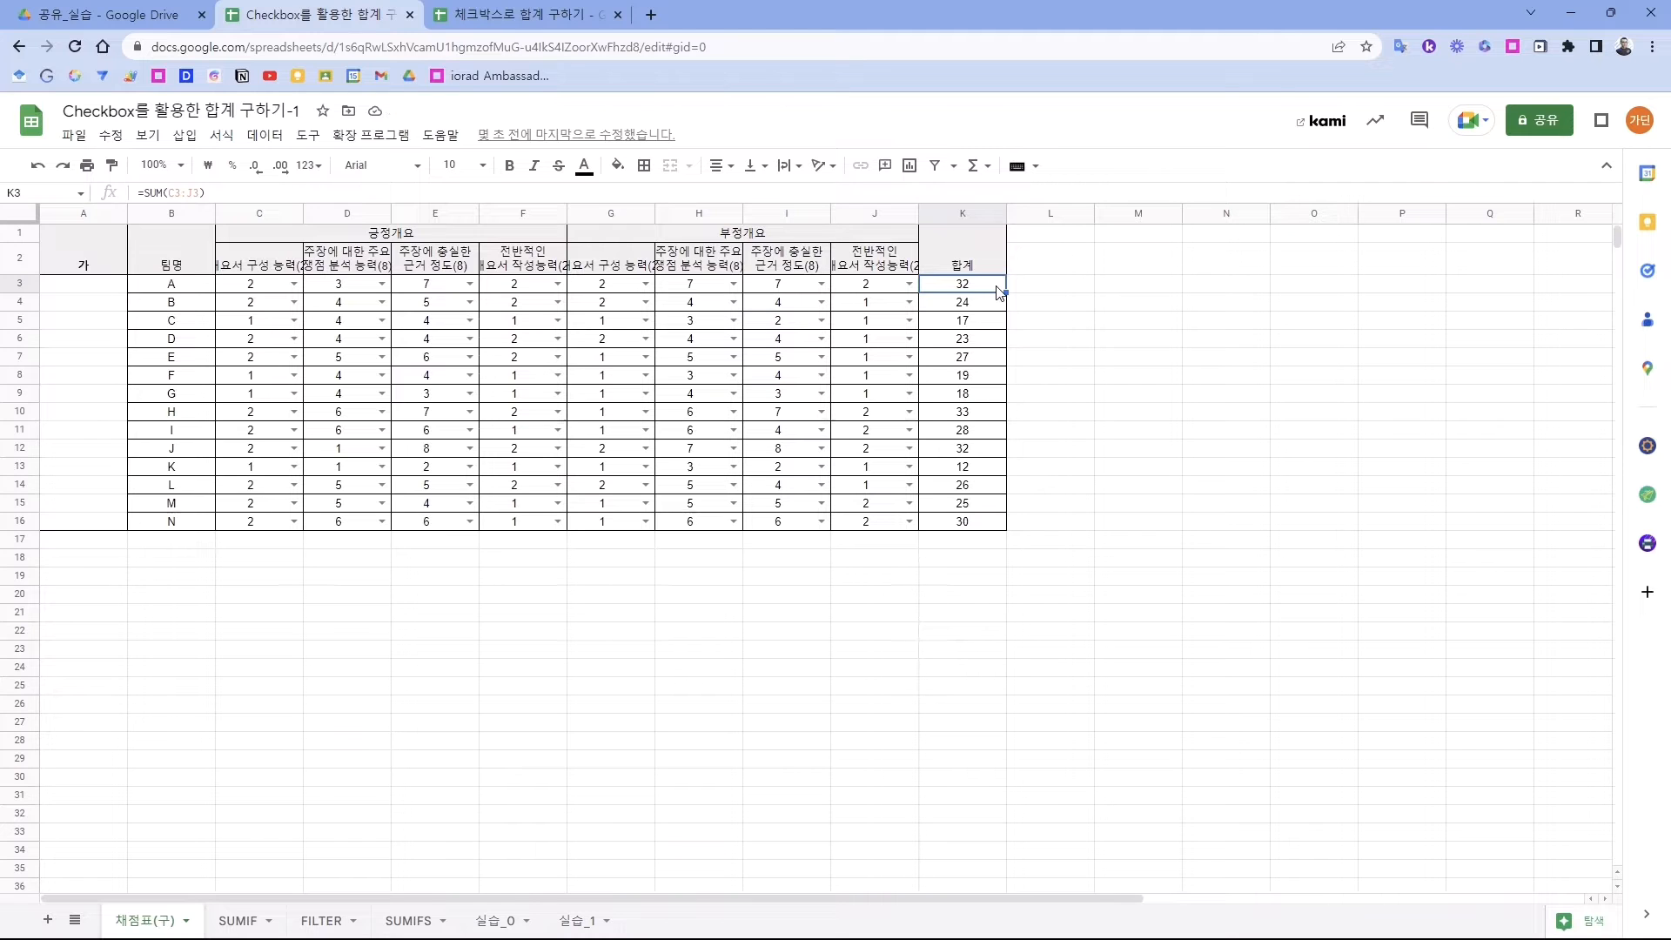
- On the 실습_1 sheet, tick team A's checkboxes J3, N3 and R3, untick D3 and F3, and check the total formula in S3
click(574, 921)
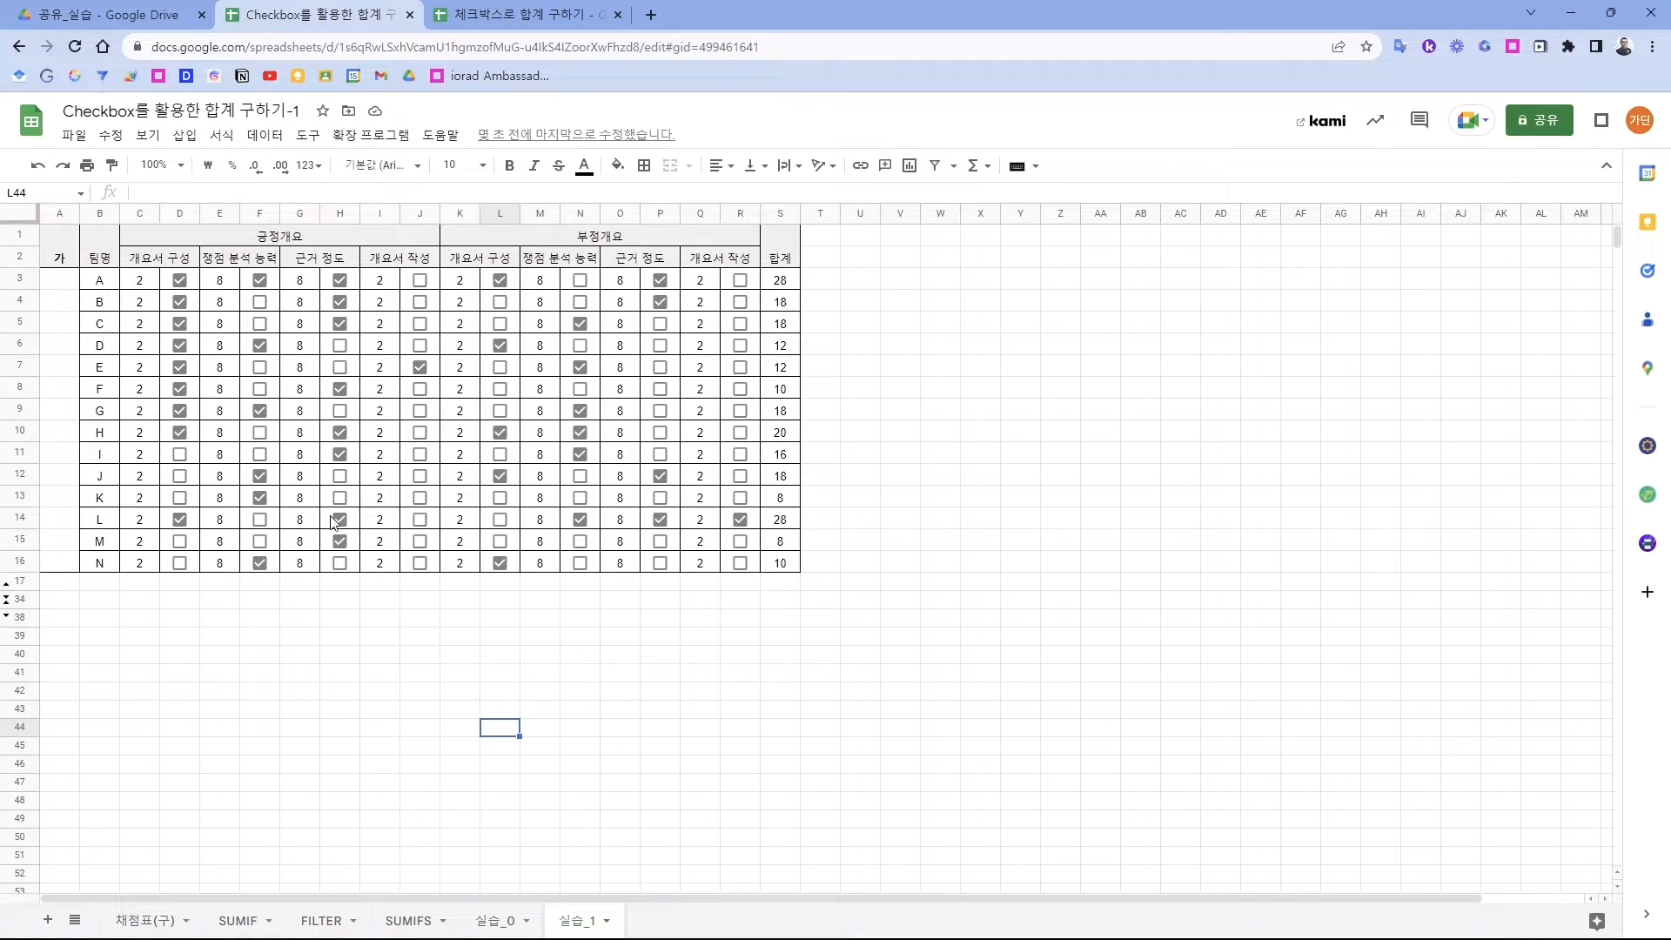
mouse_move(59, 246)
mouse_down()
mouse_move(740, 478)
mouse_move(749, 544)
mouse_move(786, 564)
mouse_up()
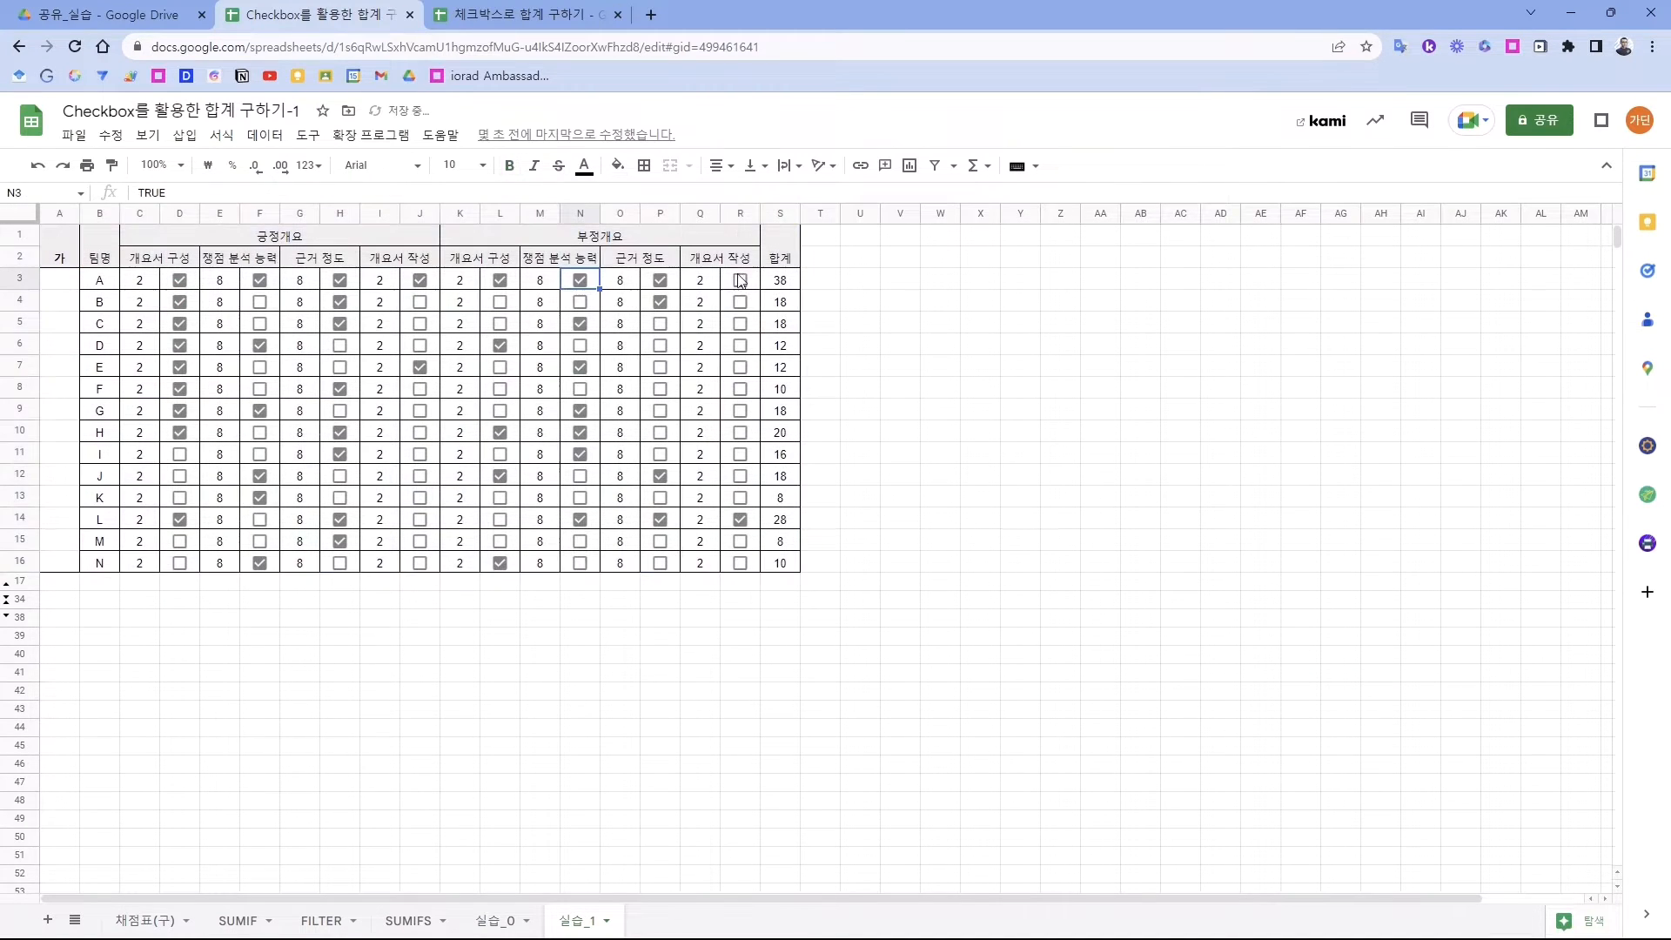
click(739, 280)
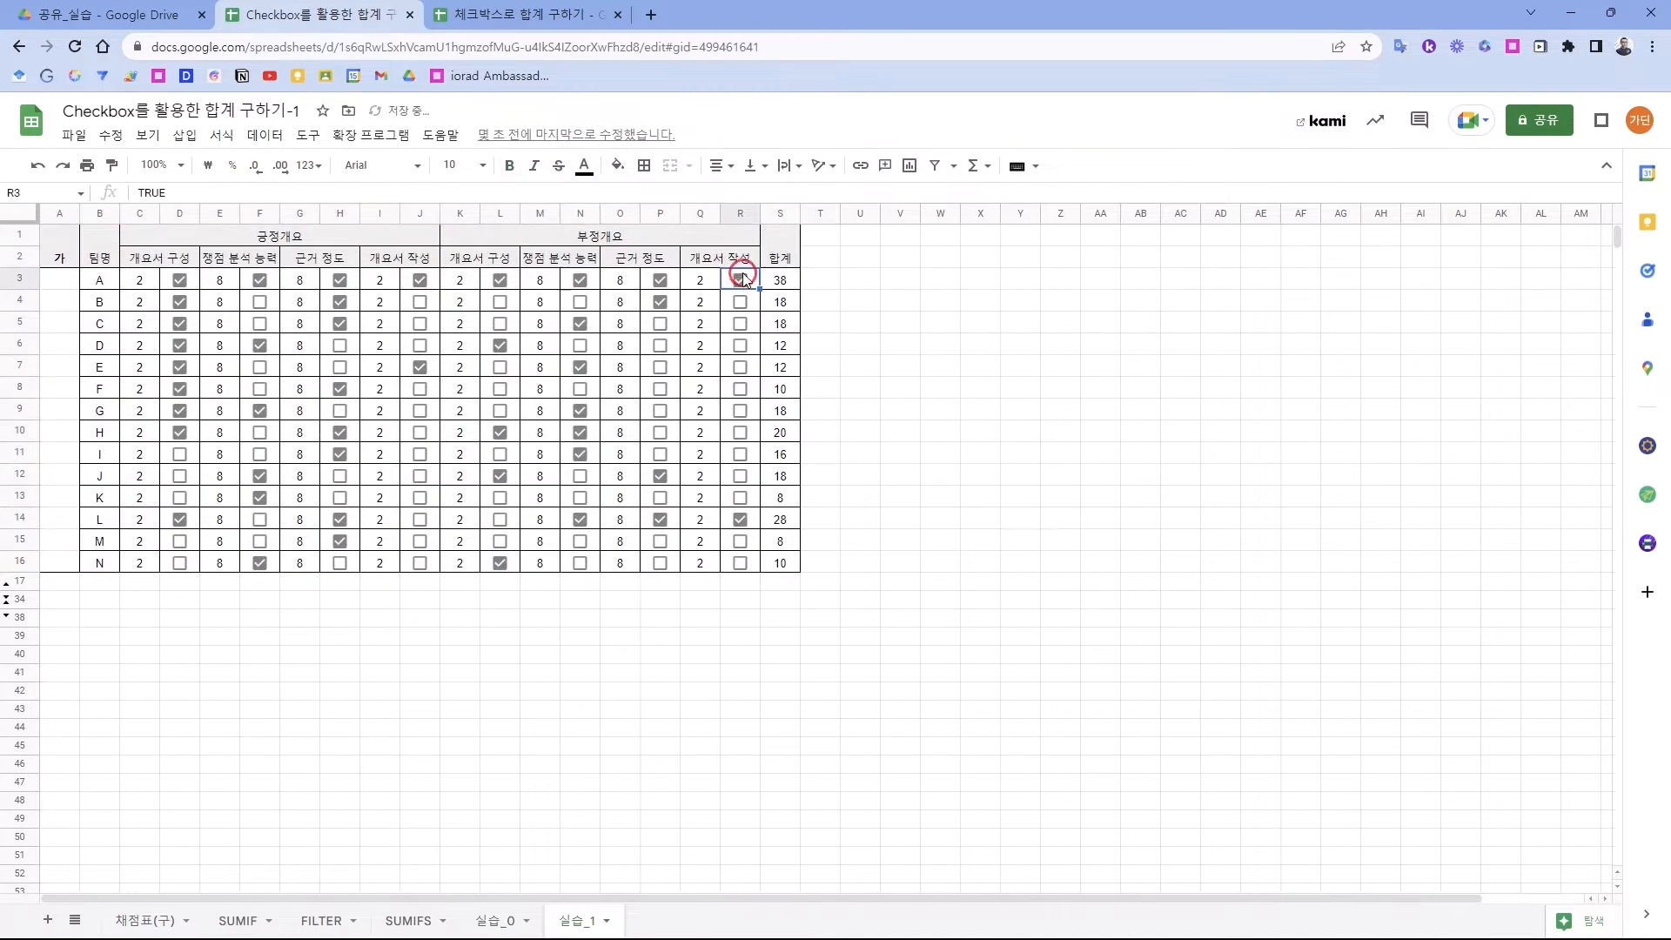
click(180, 280)
click(259, 280)
click(786, 282)
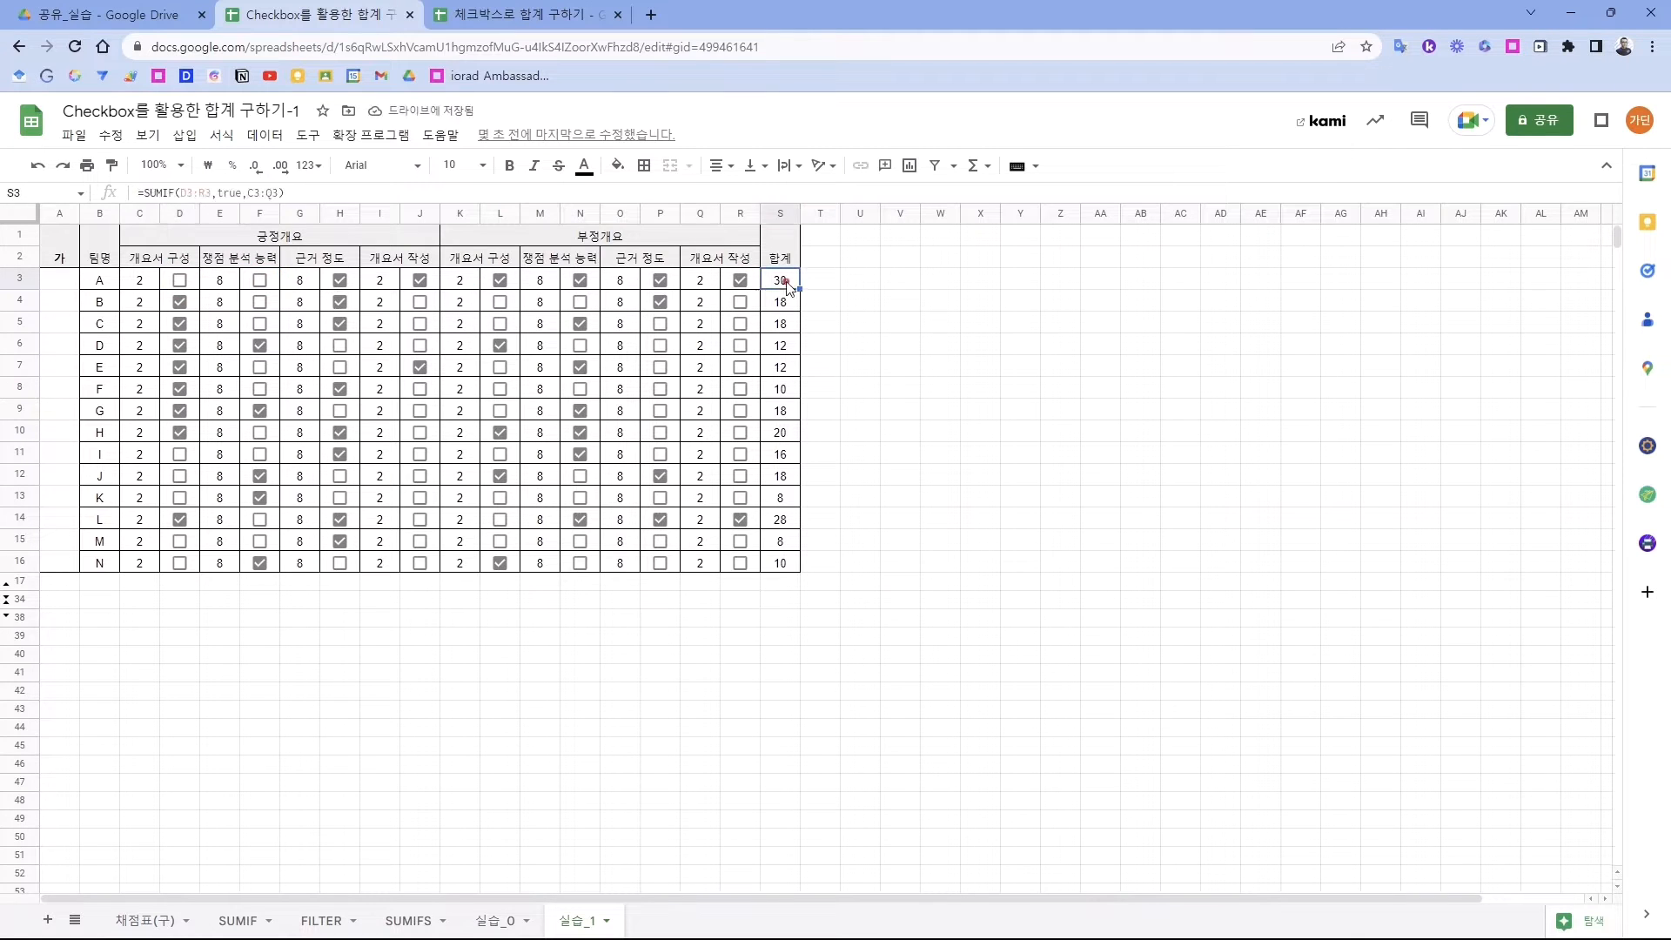
click(817, 571)
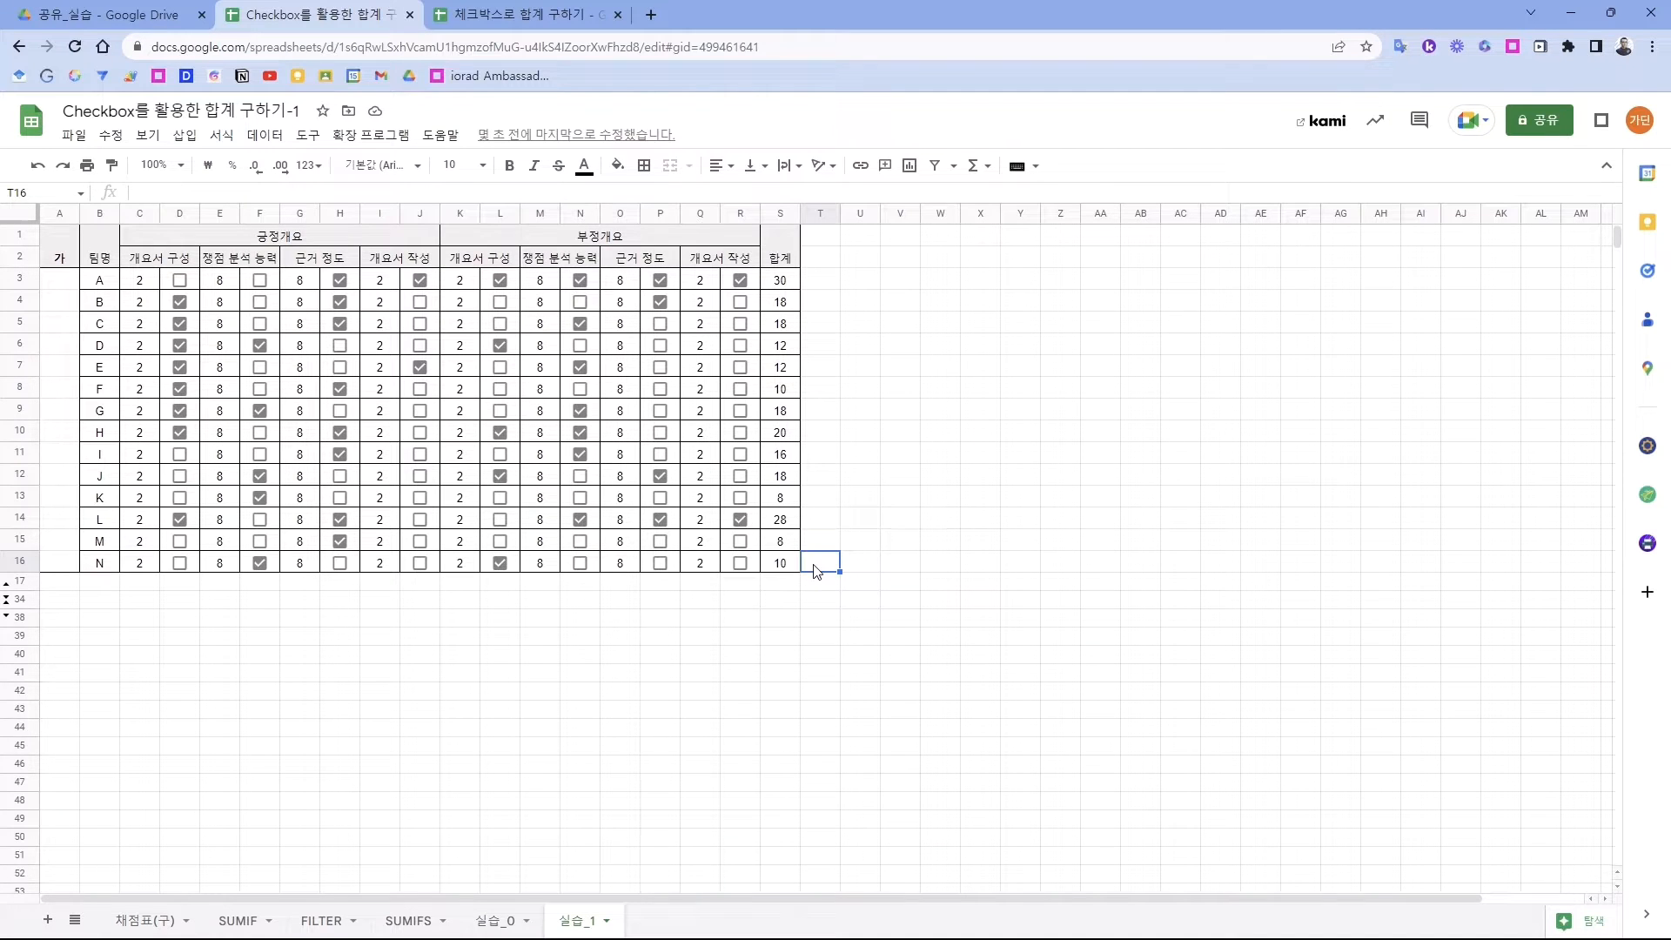
- Compare the dropdown score table on the 채점표(구) sheet with the checkbox score table on the 실습_1 sheet
click(144, 922)
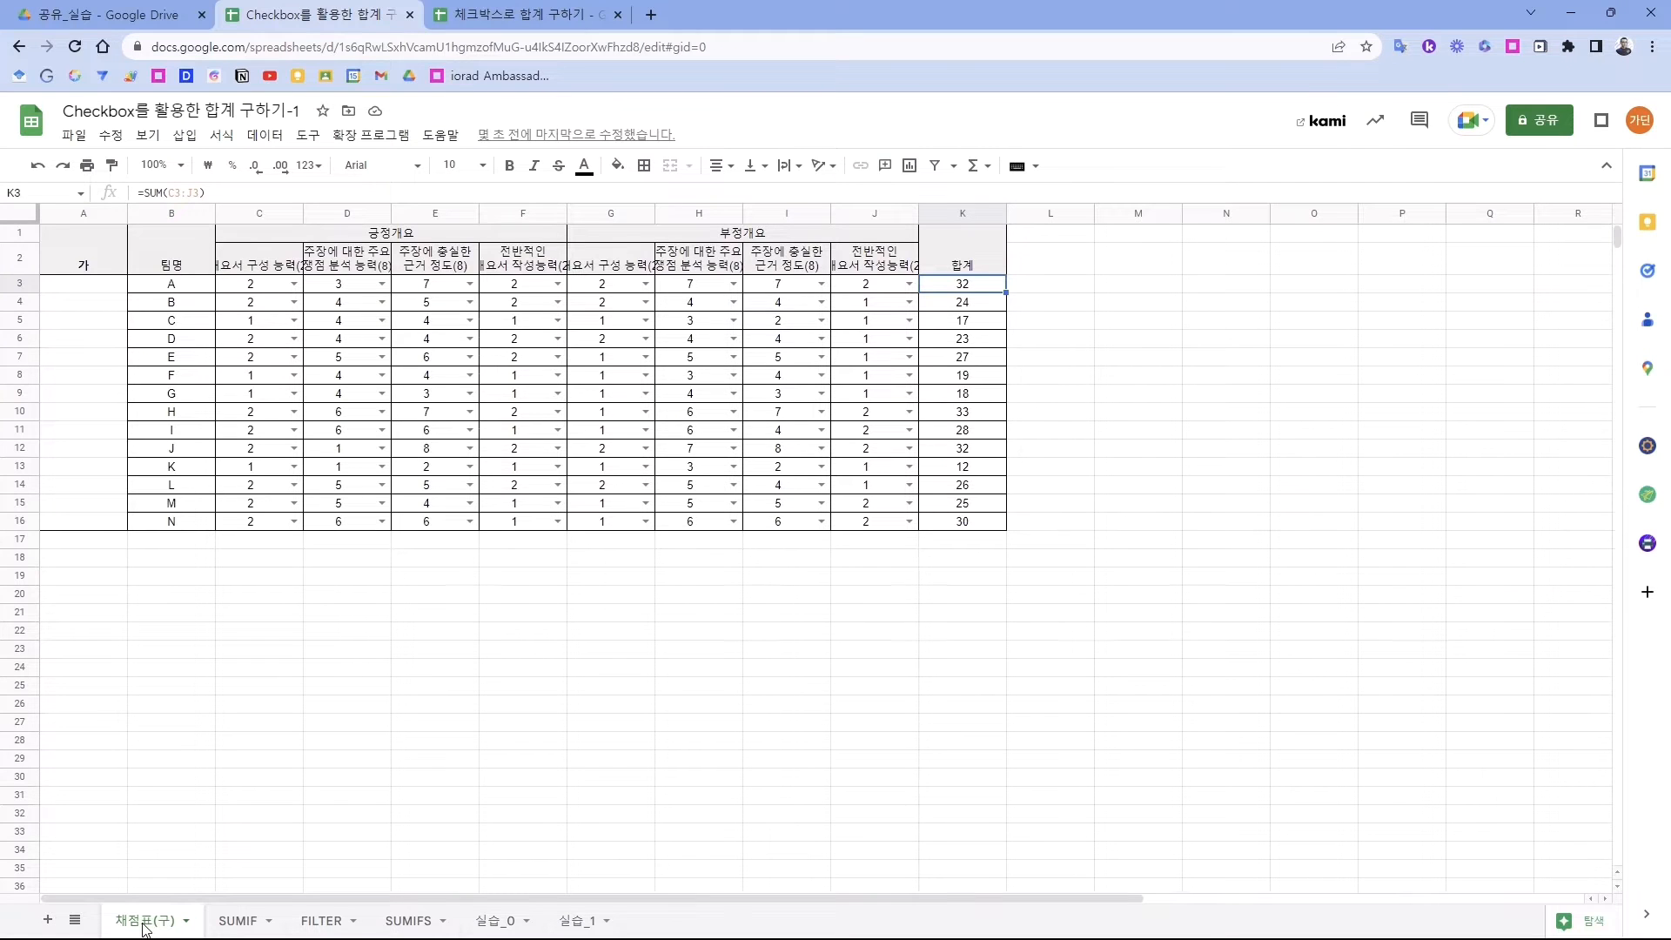
click(583, 921)
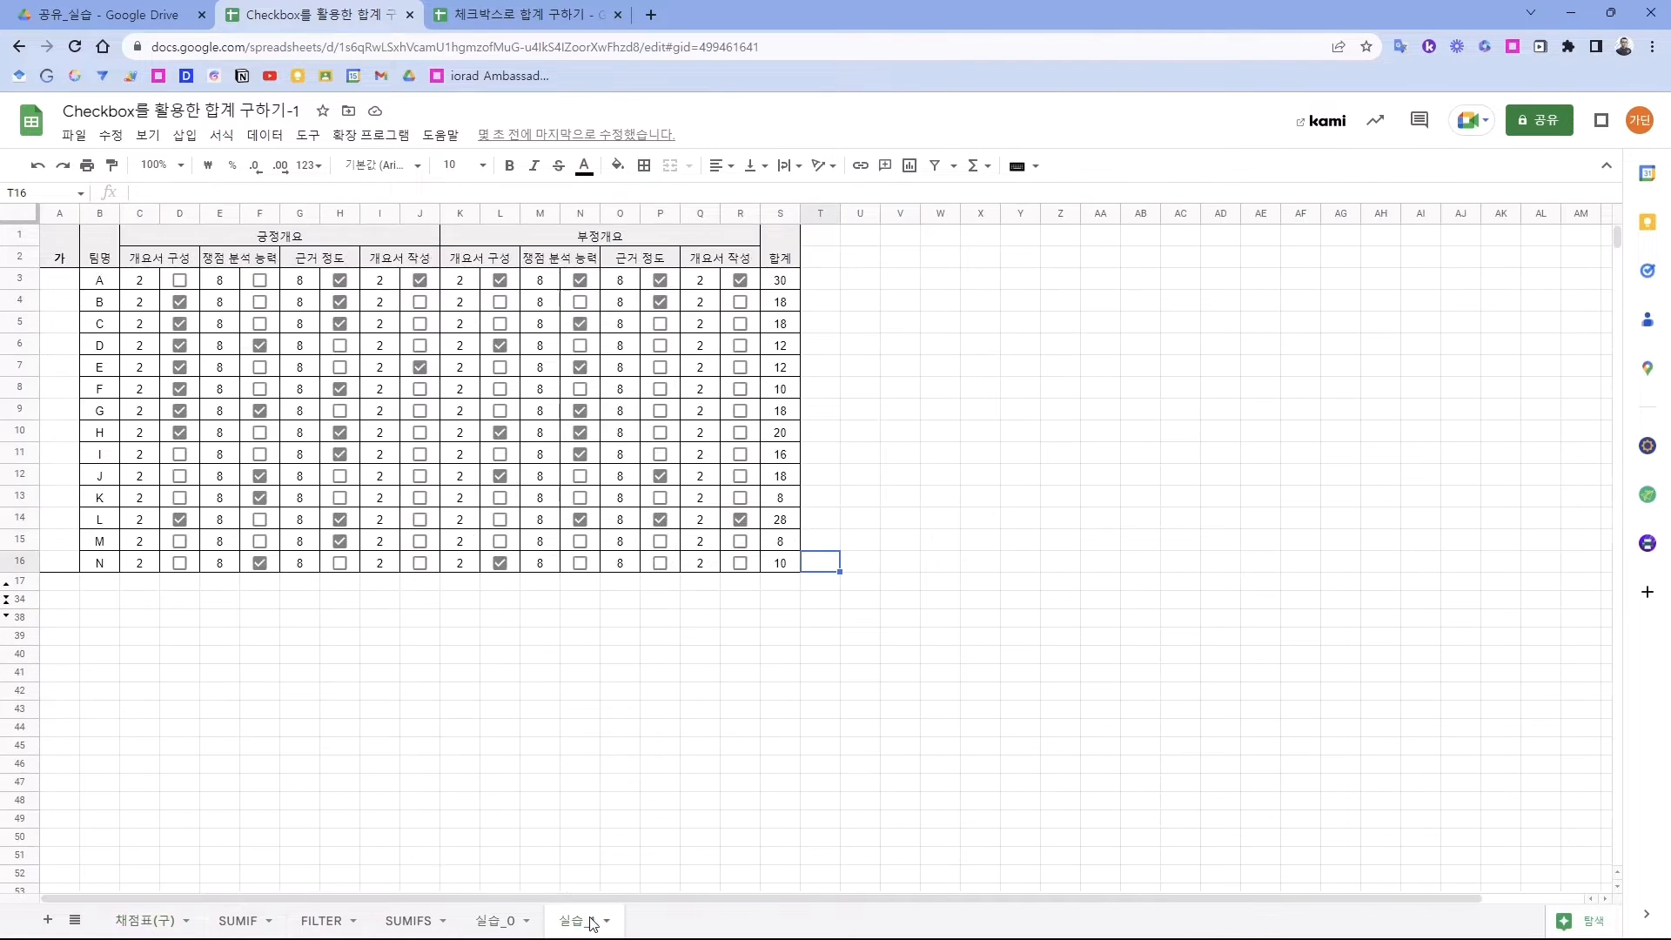
drag(244, 348, 769, 567)
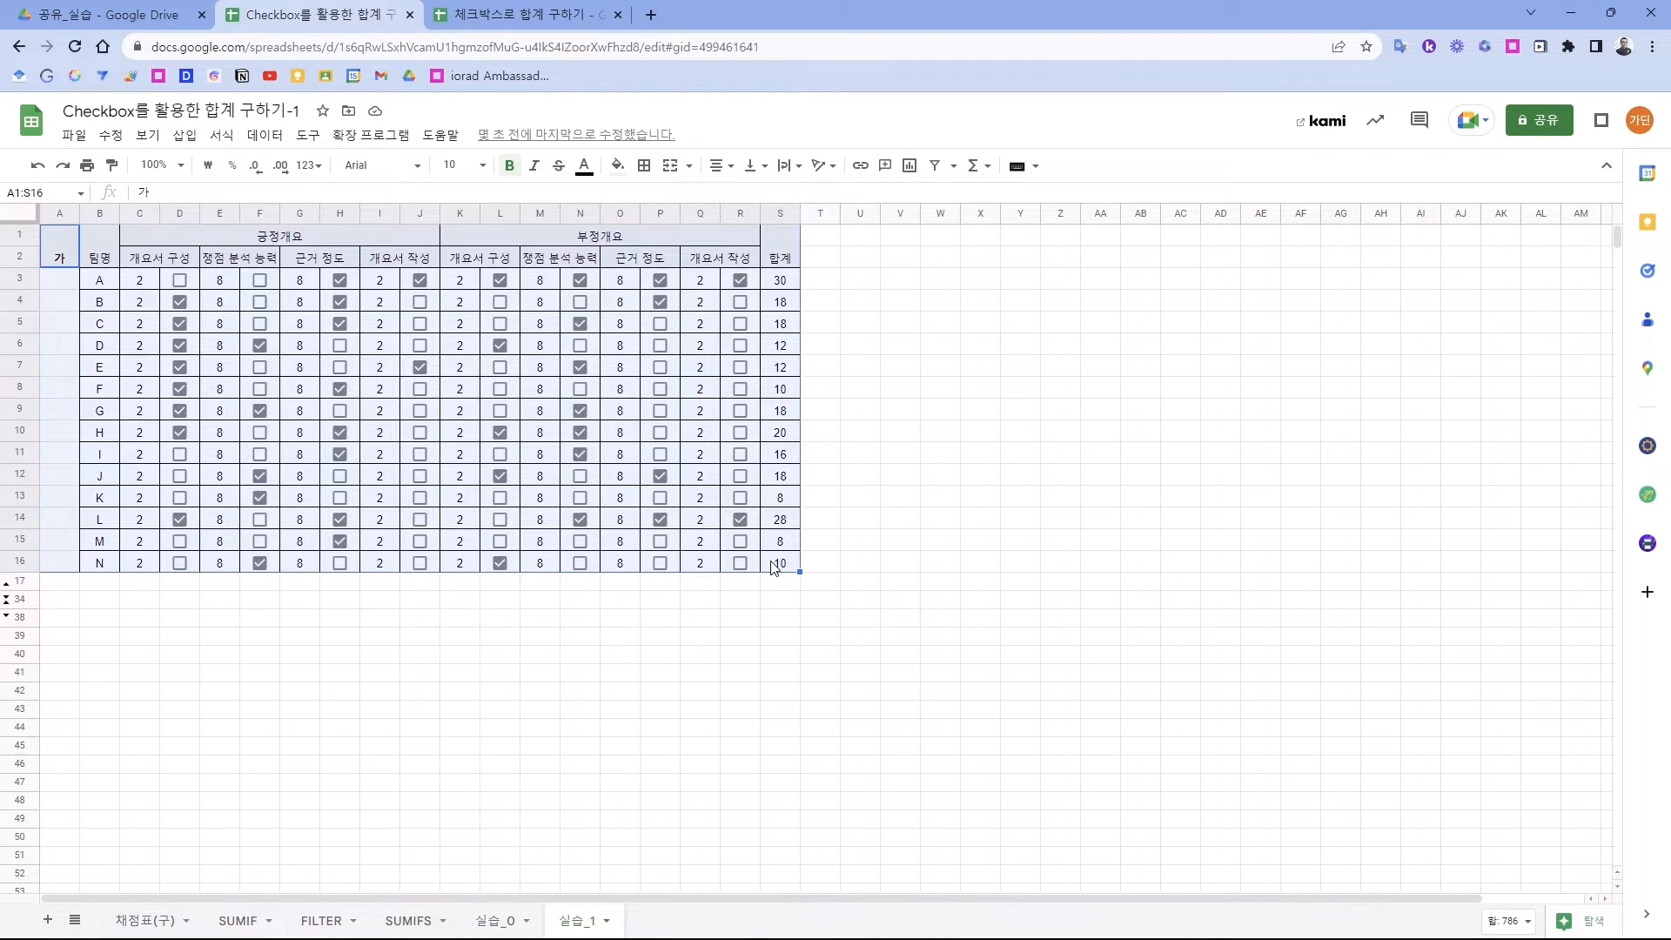
- Review the SUMIF formula in S3 and fill it down the 합계 column to S16
click(778, 283)
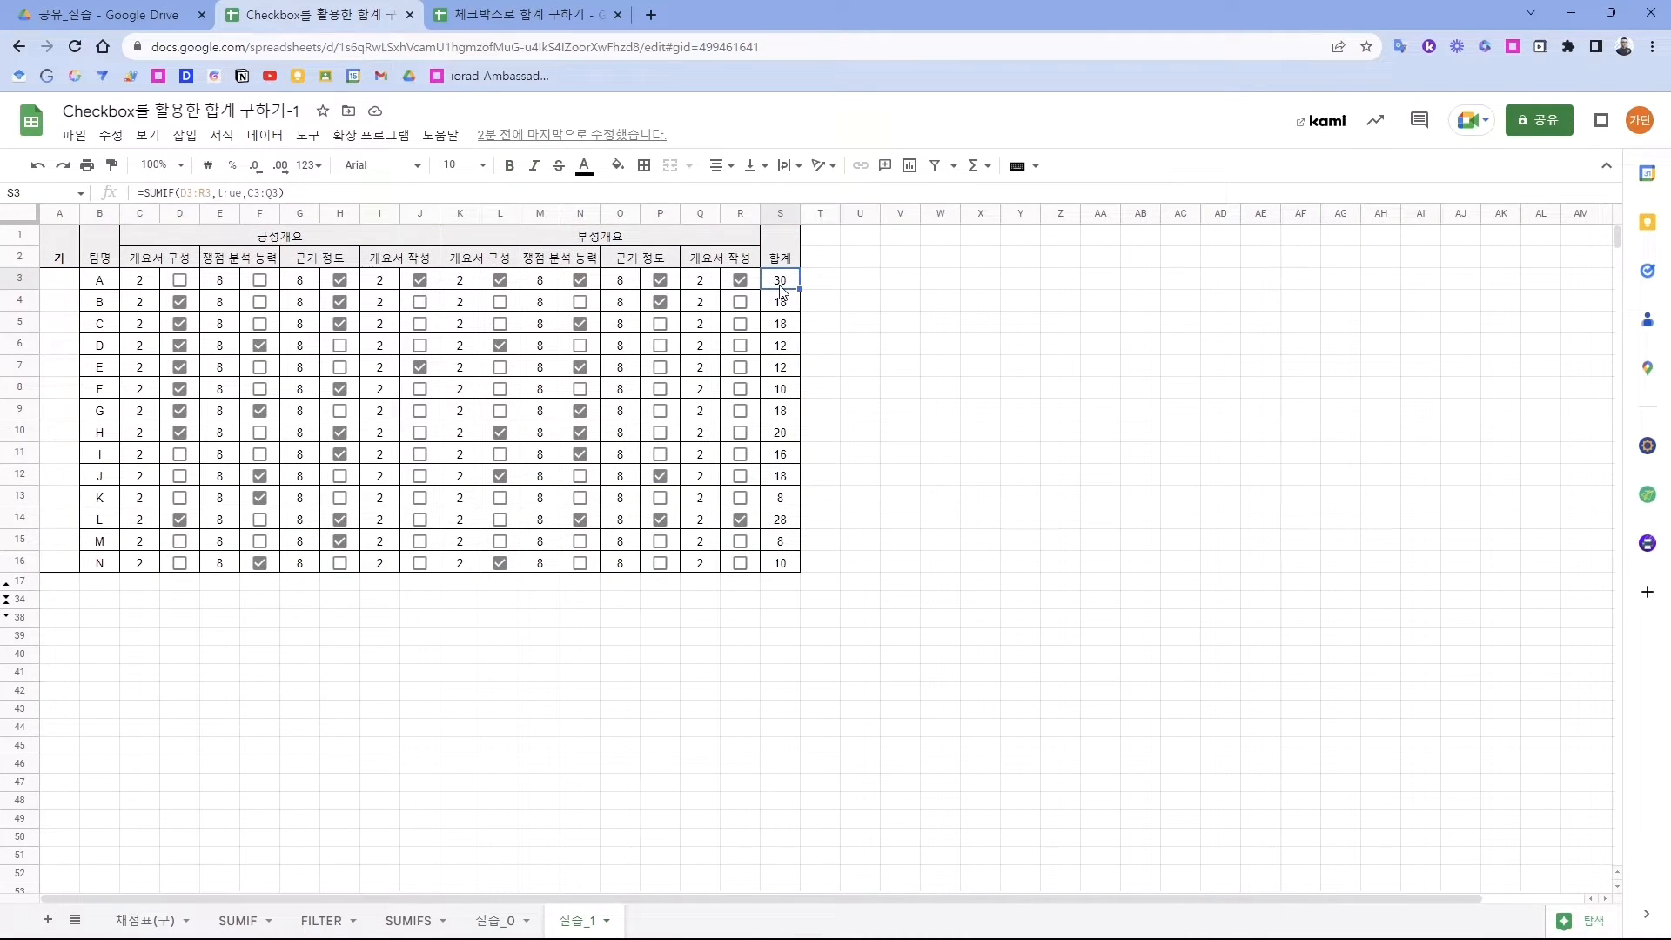
double_click(779, 287)
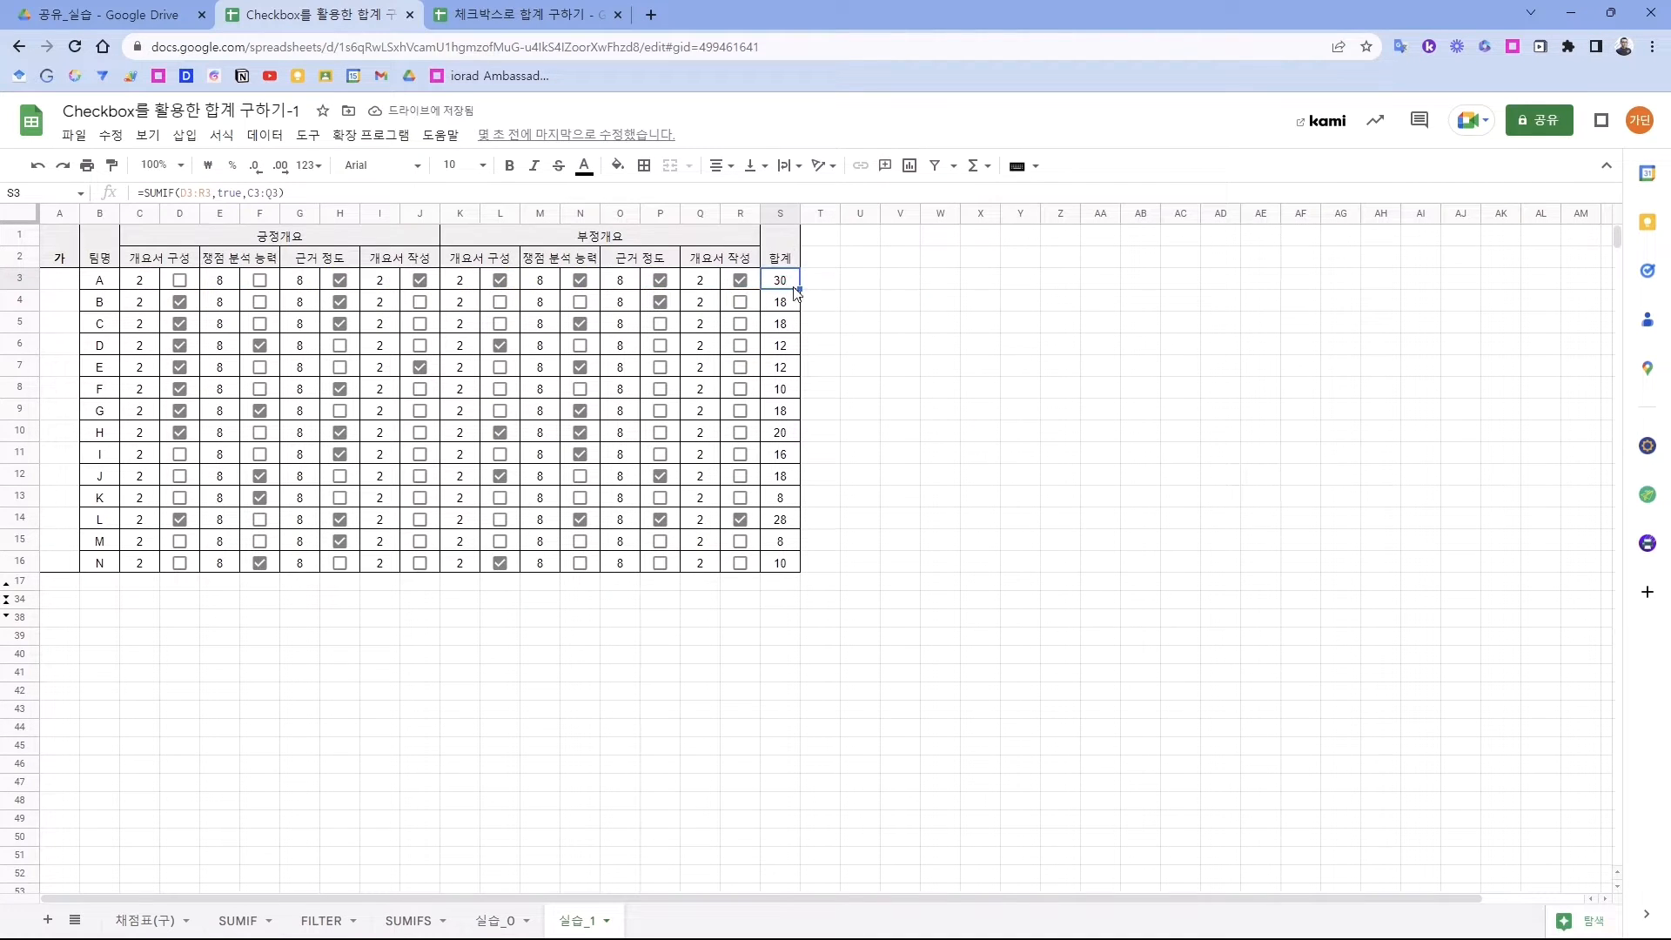
drag(796, 293, 784, 569)
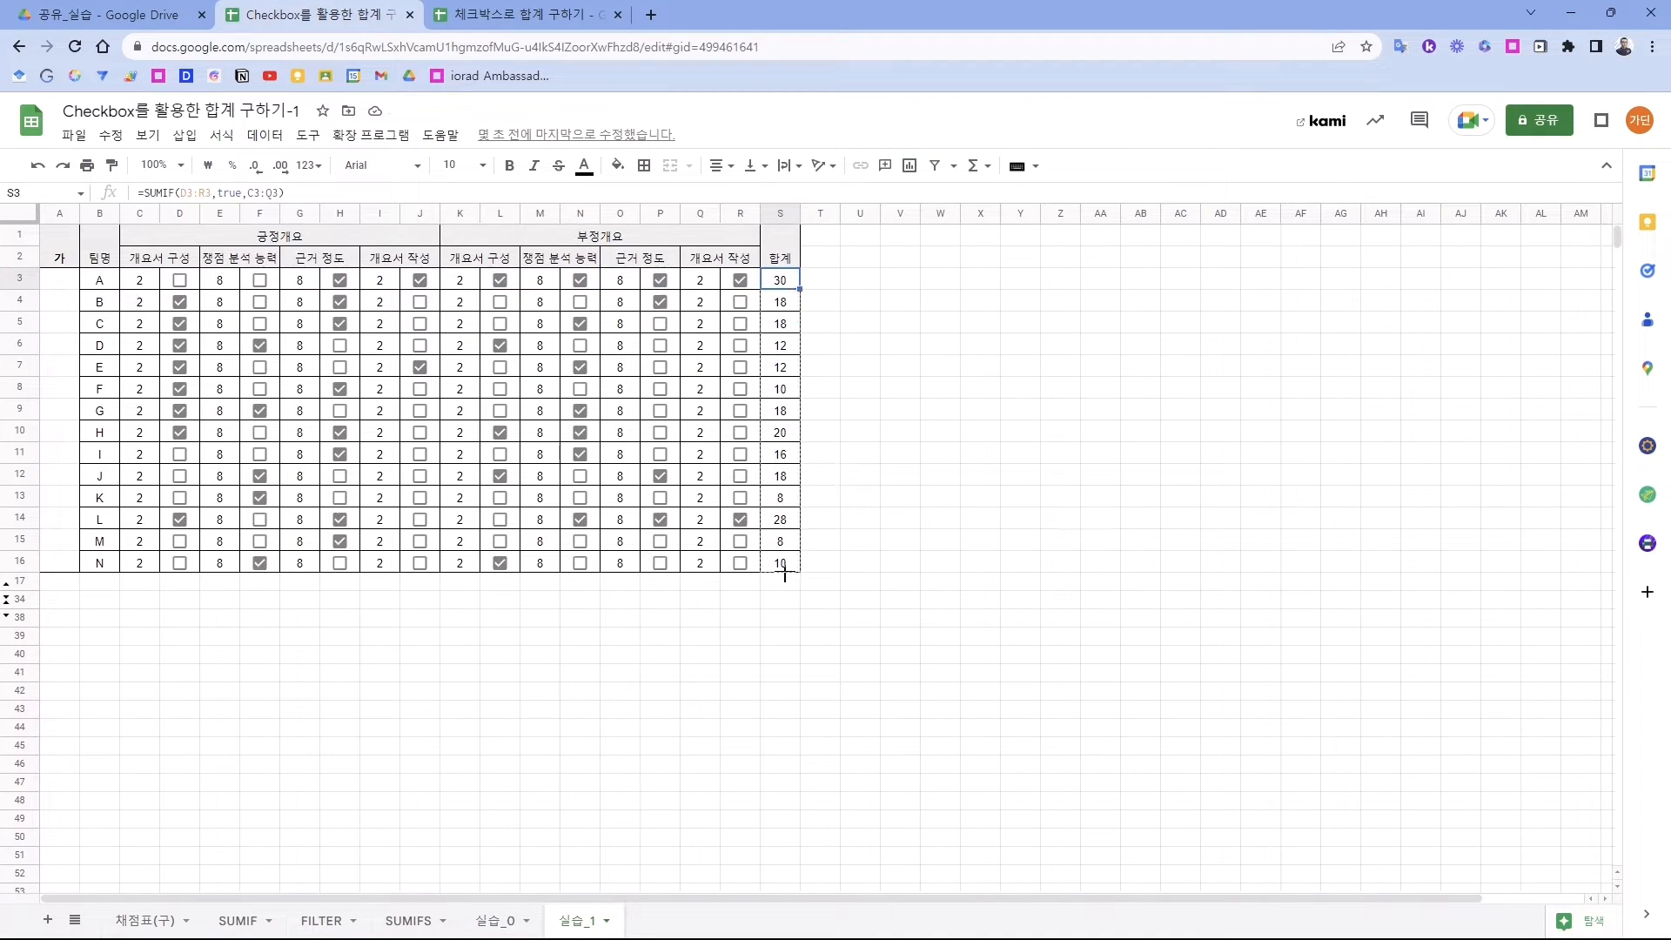
- Open the SUMIF sheet and examine the function's syntax and the sample table of 학년, 학기 and 점수 in C12:E22
click(239, 920)
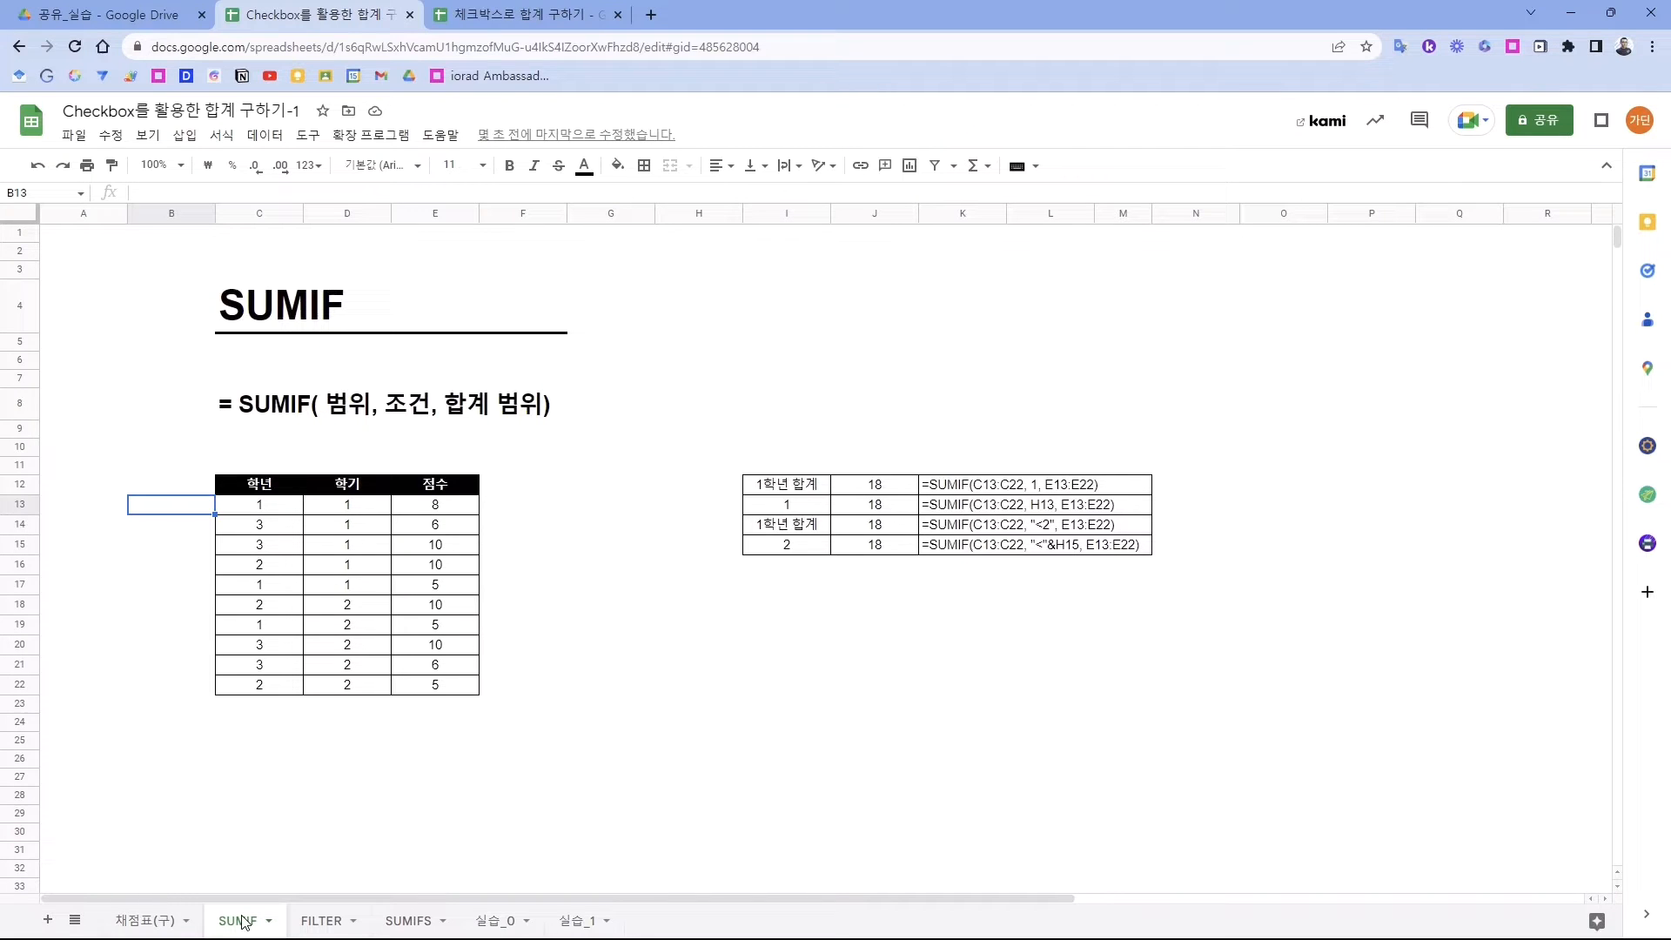
click(174, 403)
click(241, 316)
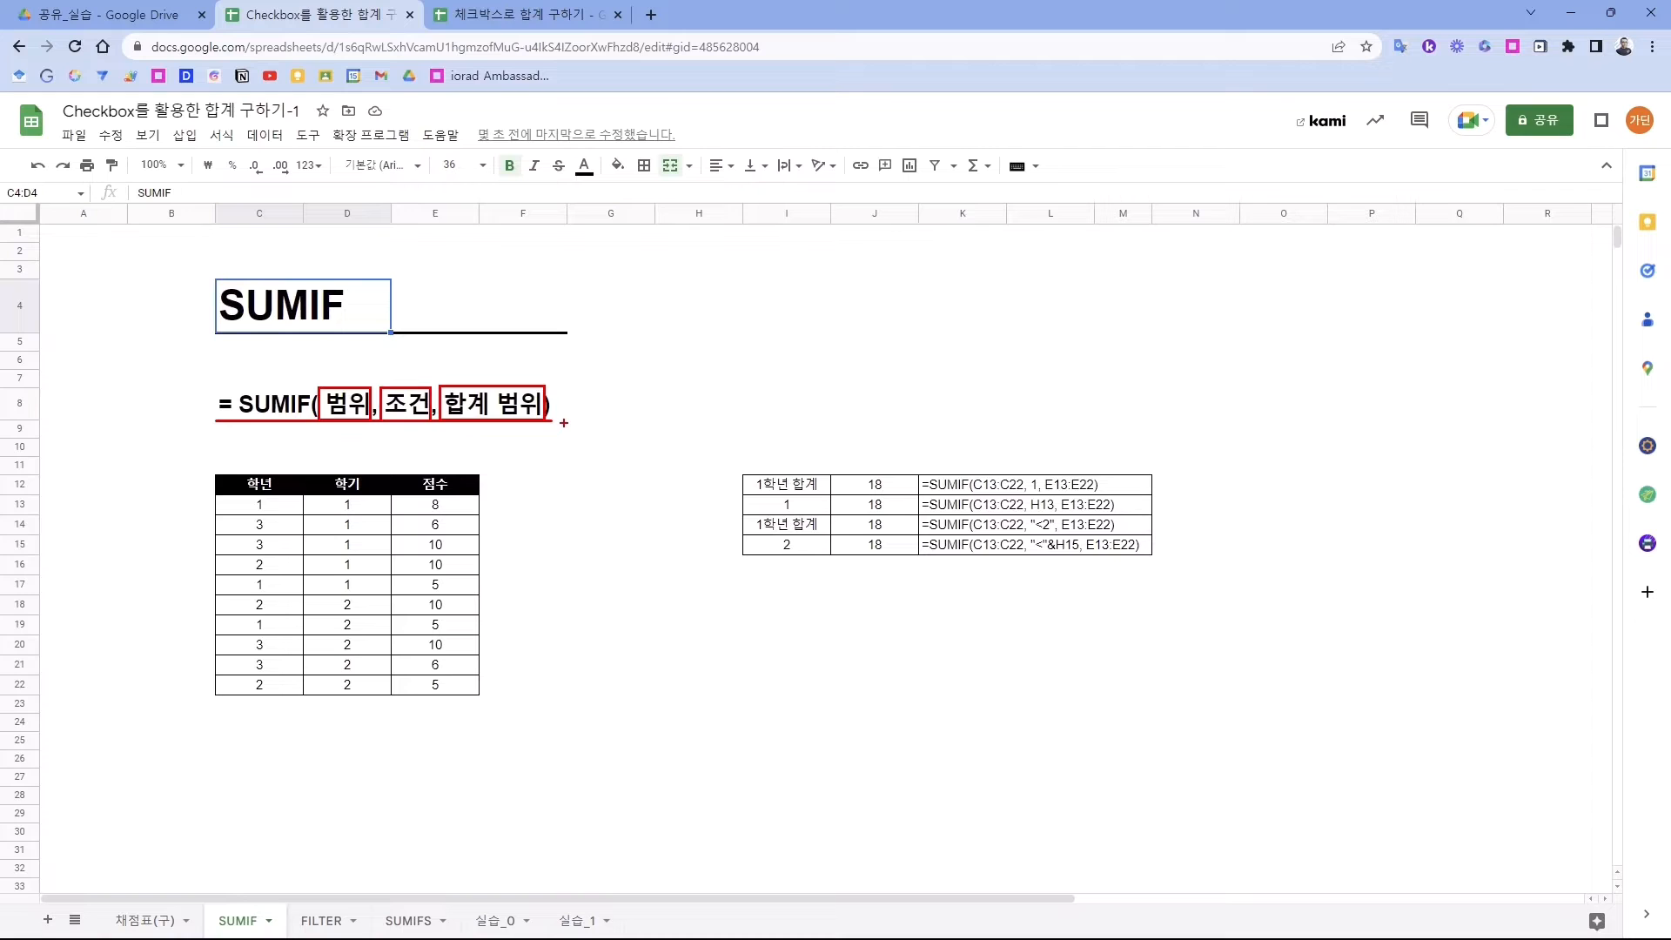
mouse_move(259, 484)
mouse_down()
mouse_move(347, 564)
mouse_move(438, 690)
mouse_up()
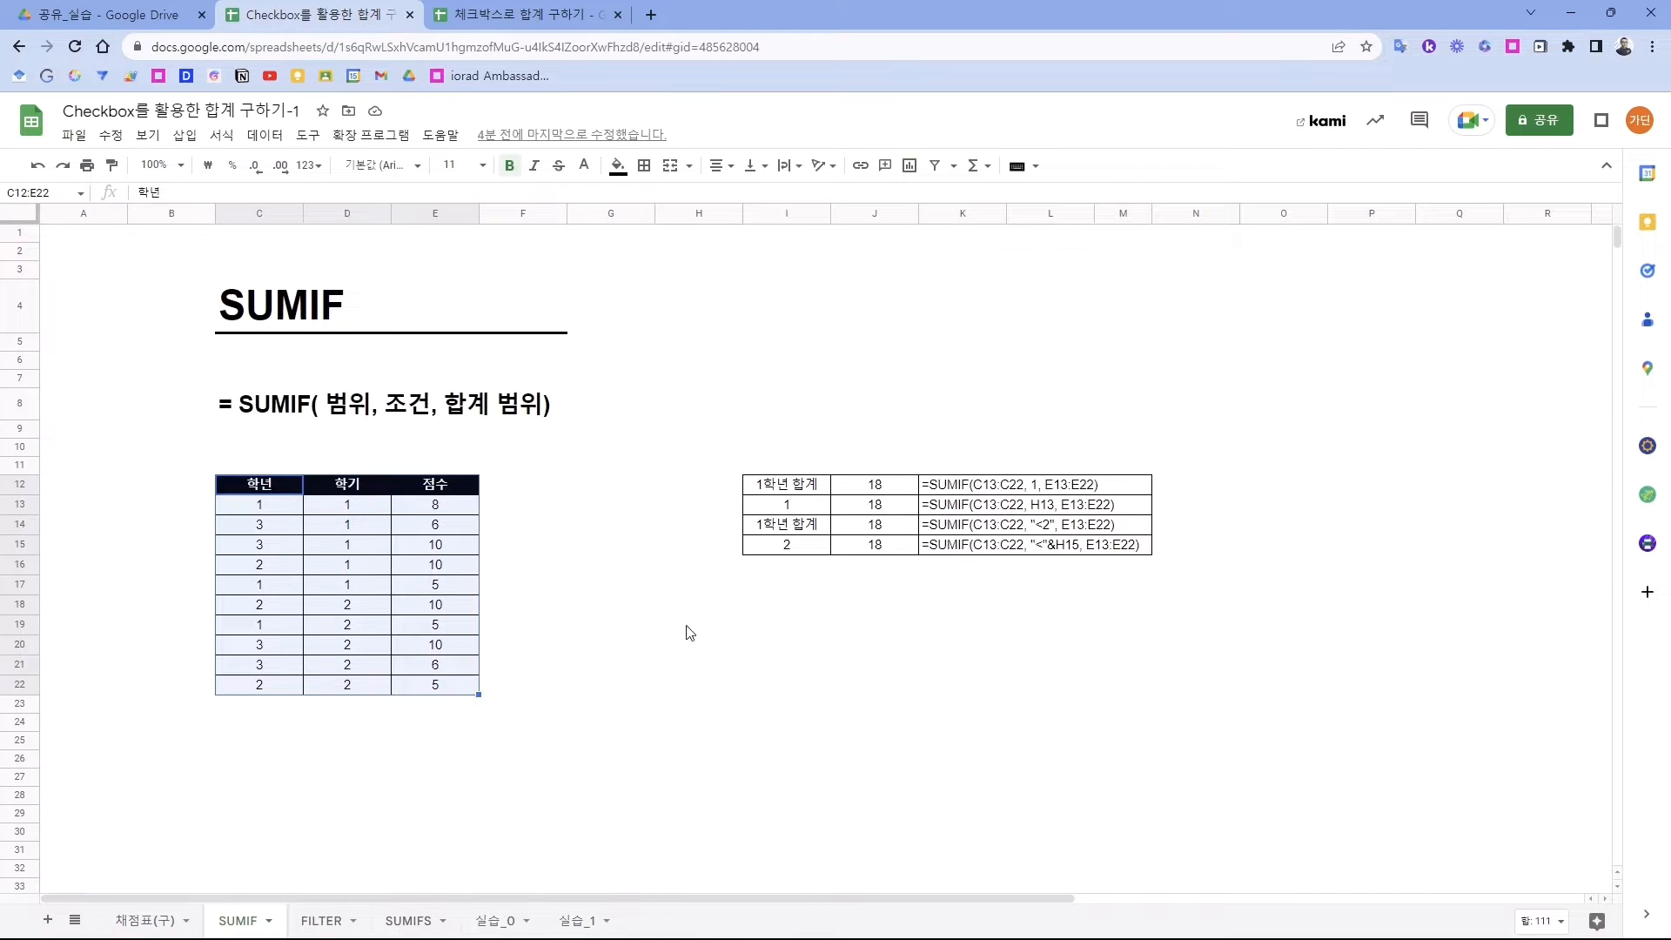
- Copy the label 1학년 합계 from I12 into I17
click(770, 577)
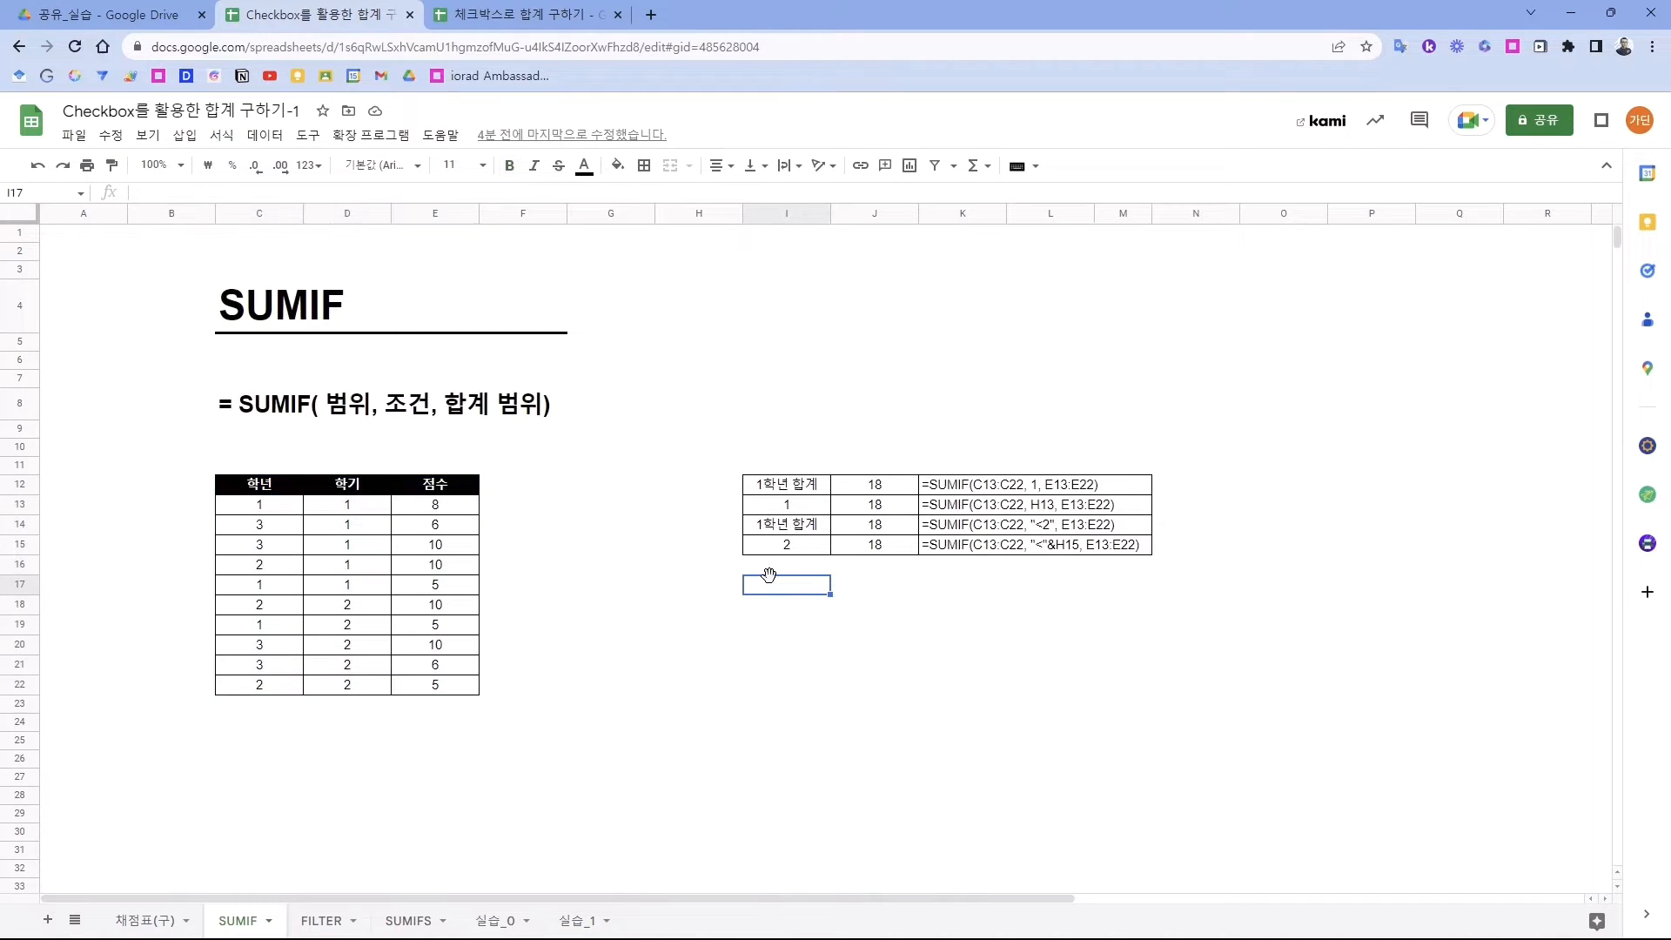
click(788, 484)
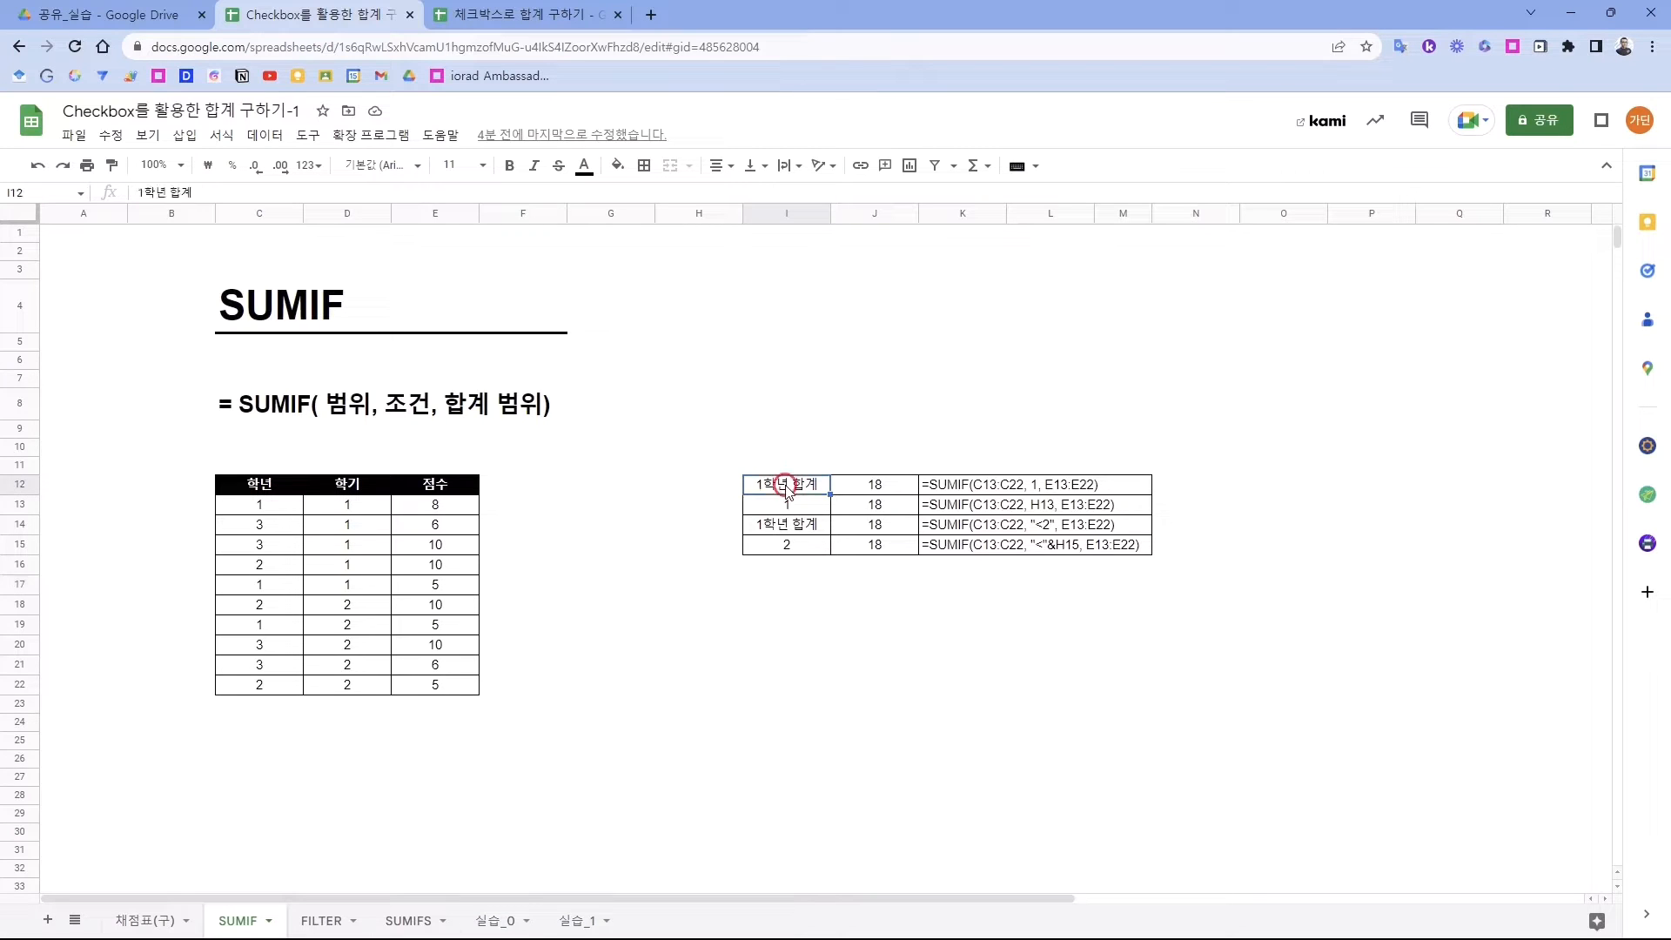
key(ctrl+c)
click(780, 583)
key(ctrl+v)
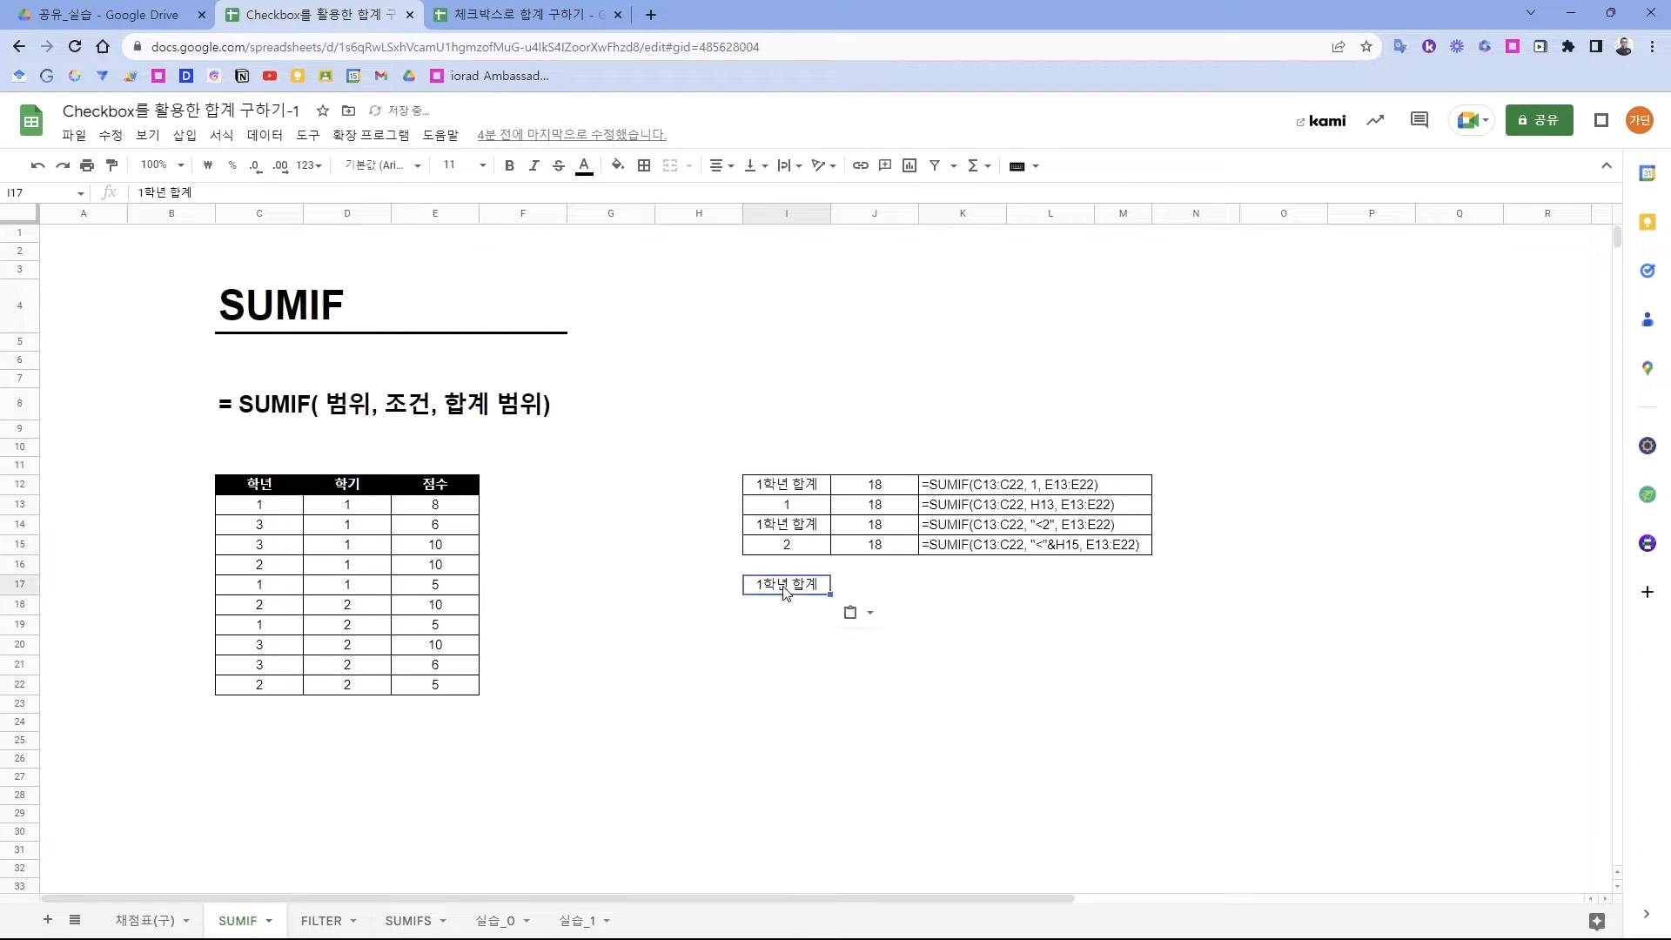
- Enter the formula =SUMIF(C13:C22,1,E13:E22) in J17 to total the first-grade scores
click(886, 585)
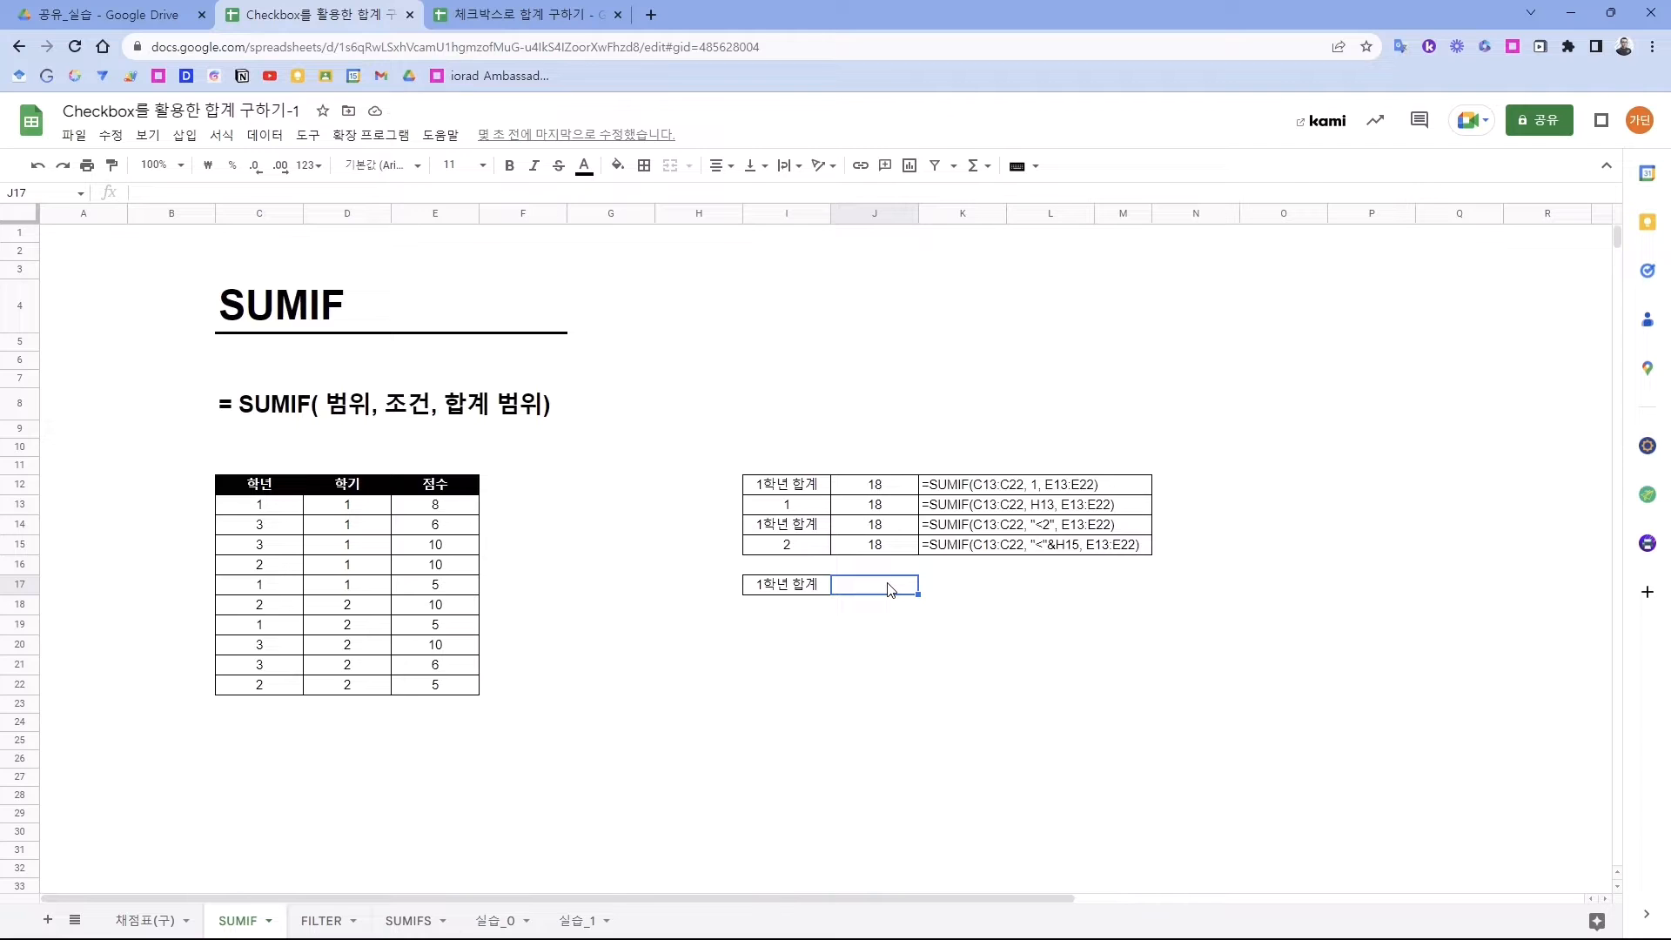
text(=sumif)
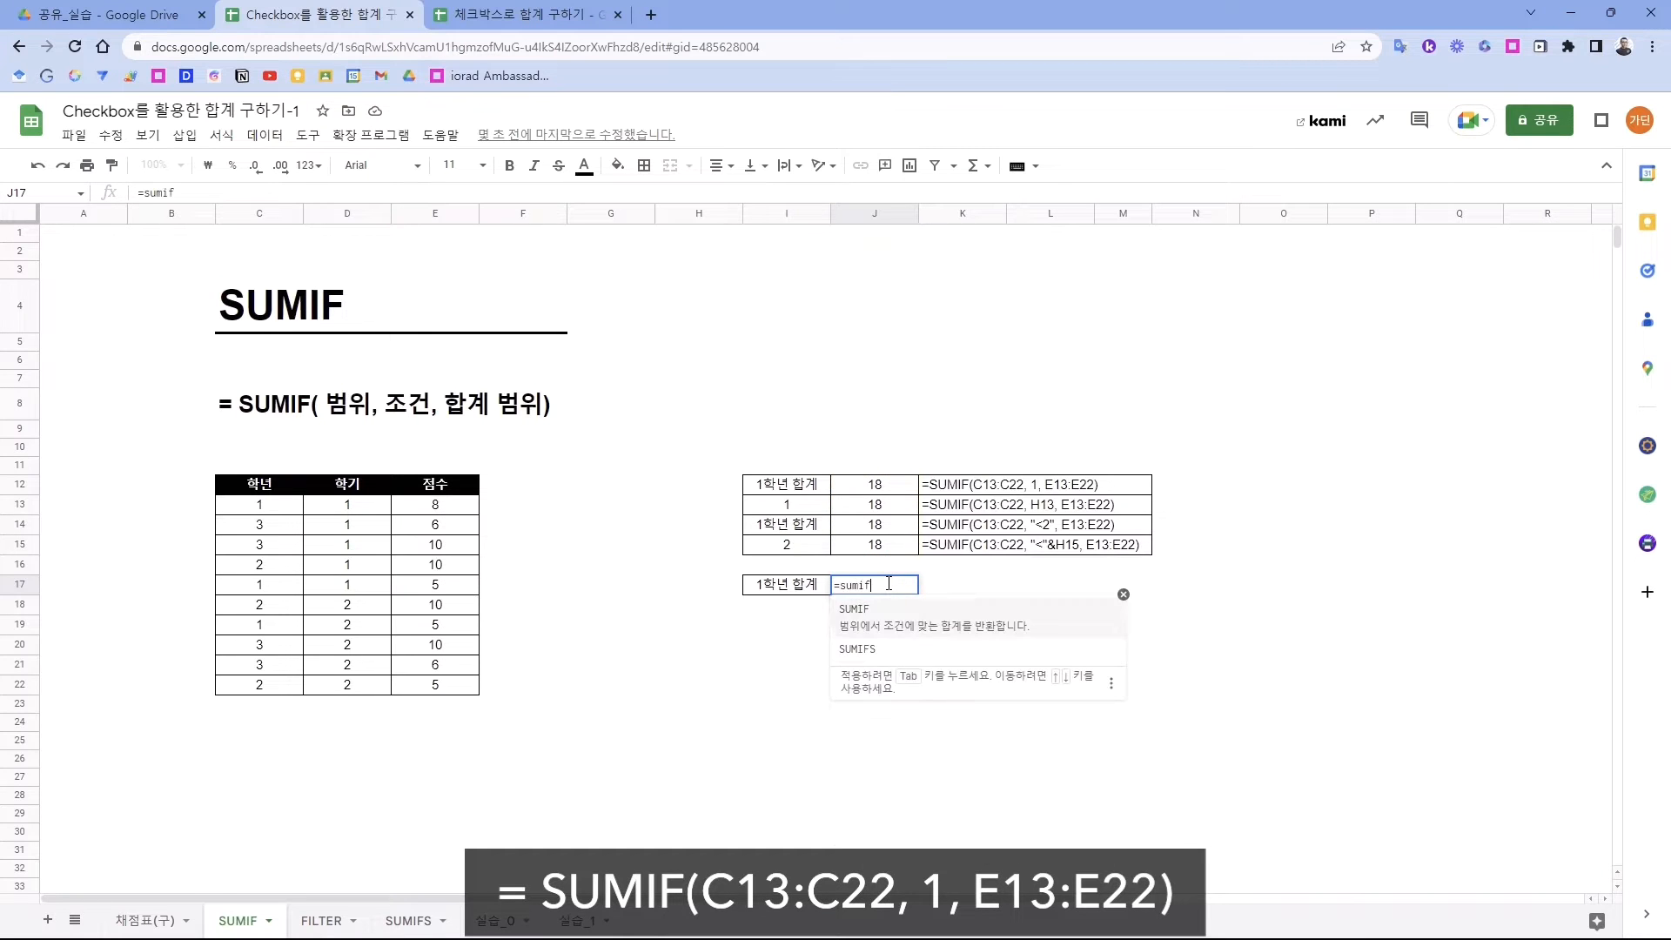
key(Tab)
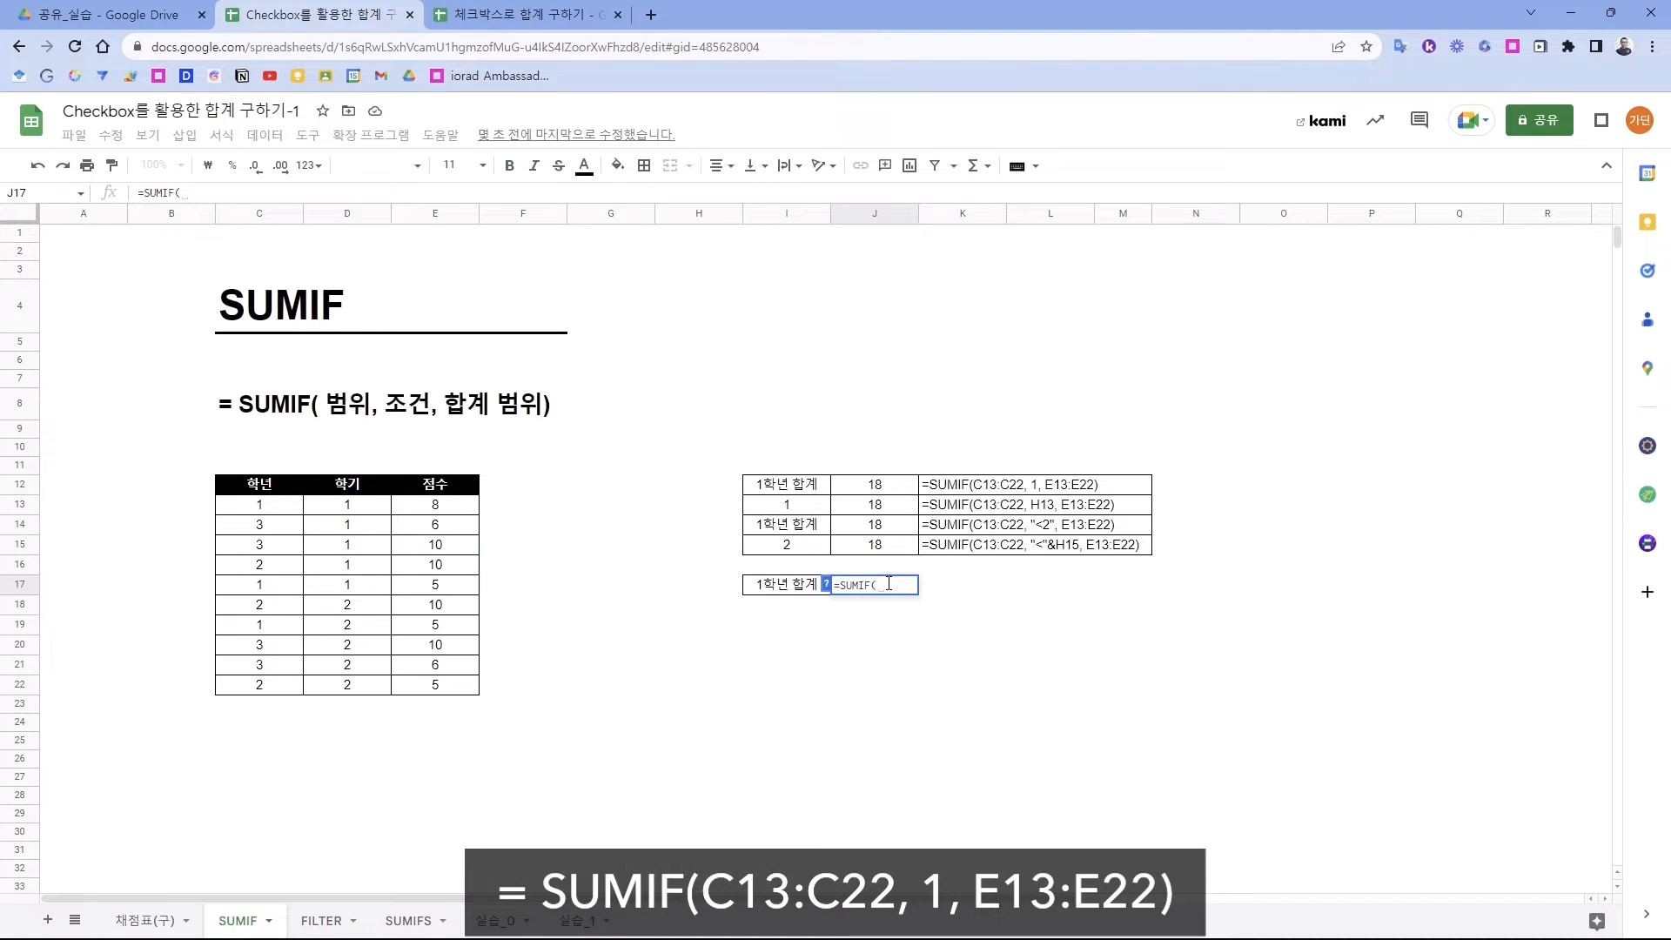
drag(260, 504, 257, 685)
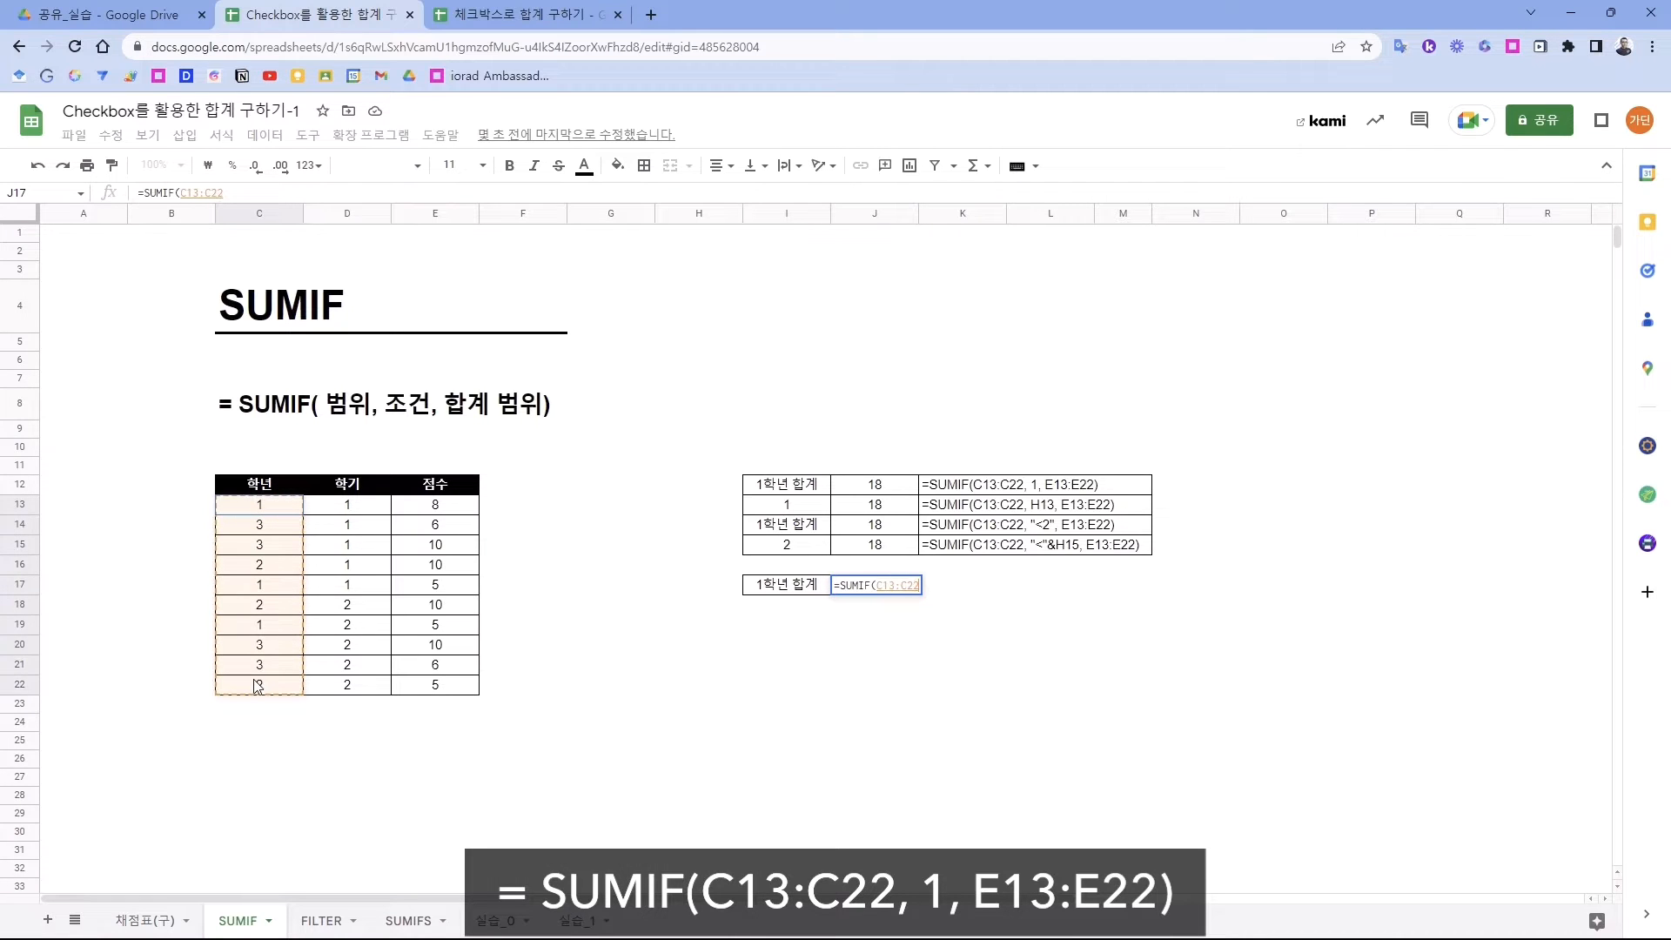
text(,)
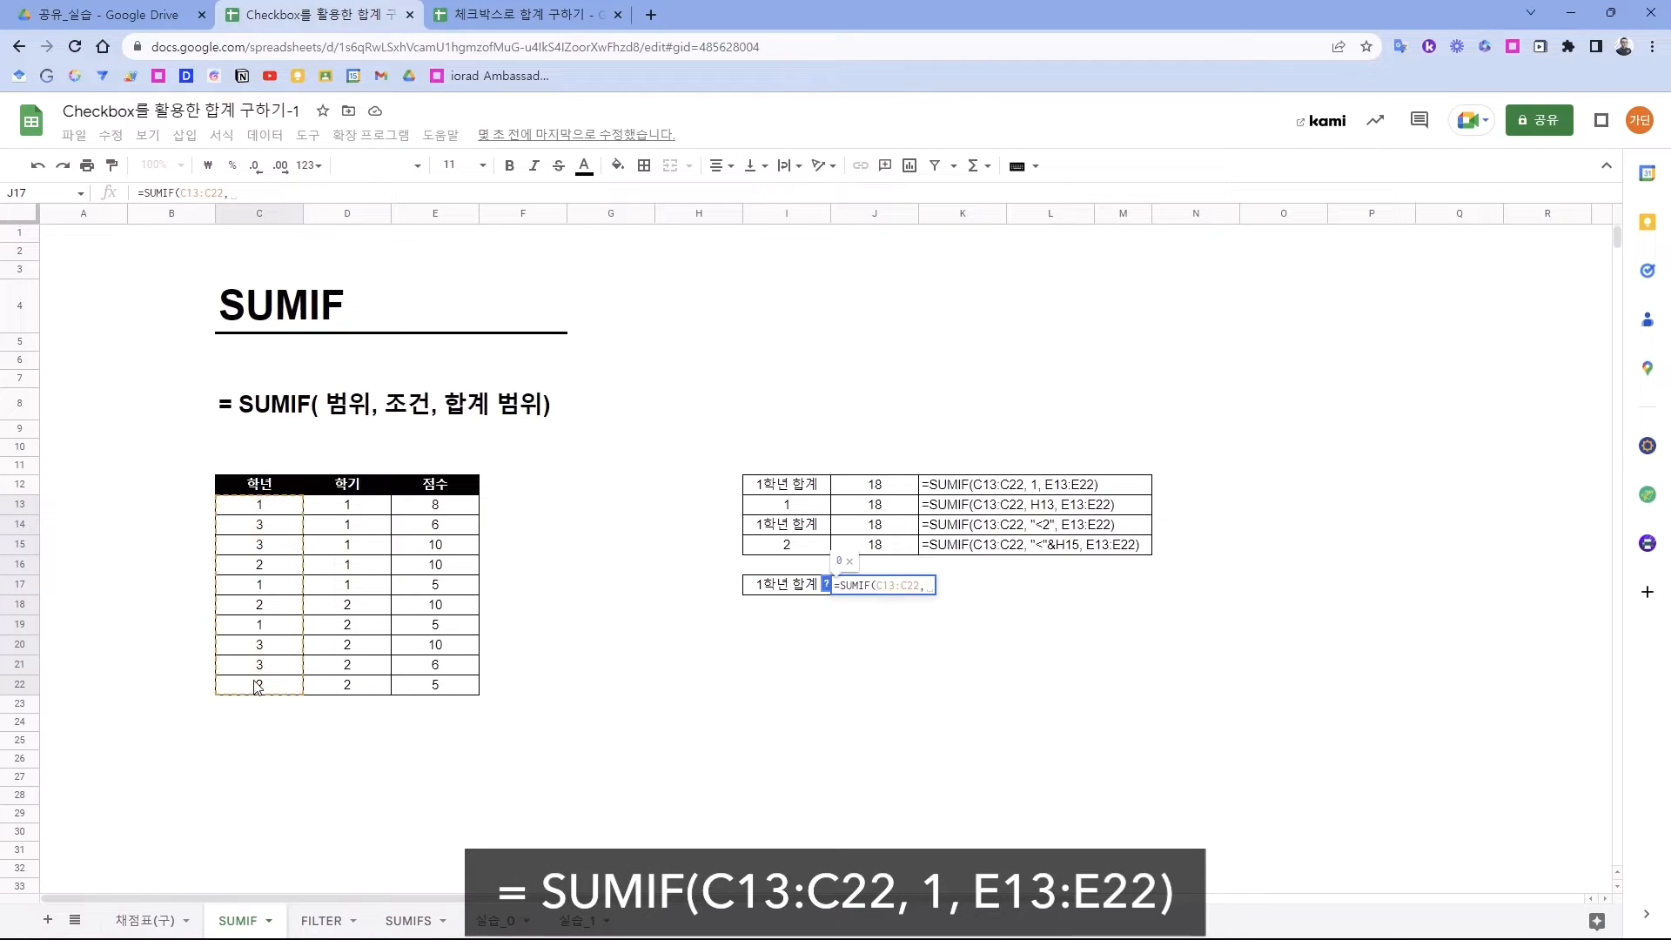
text(1)
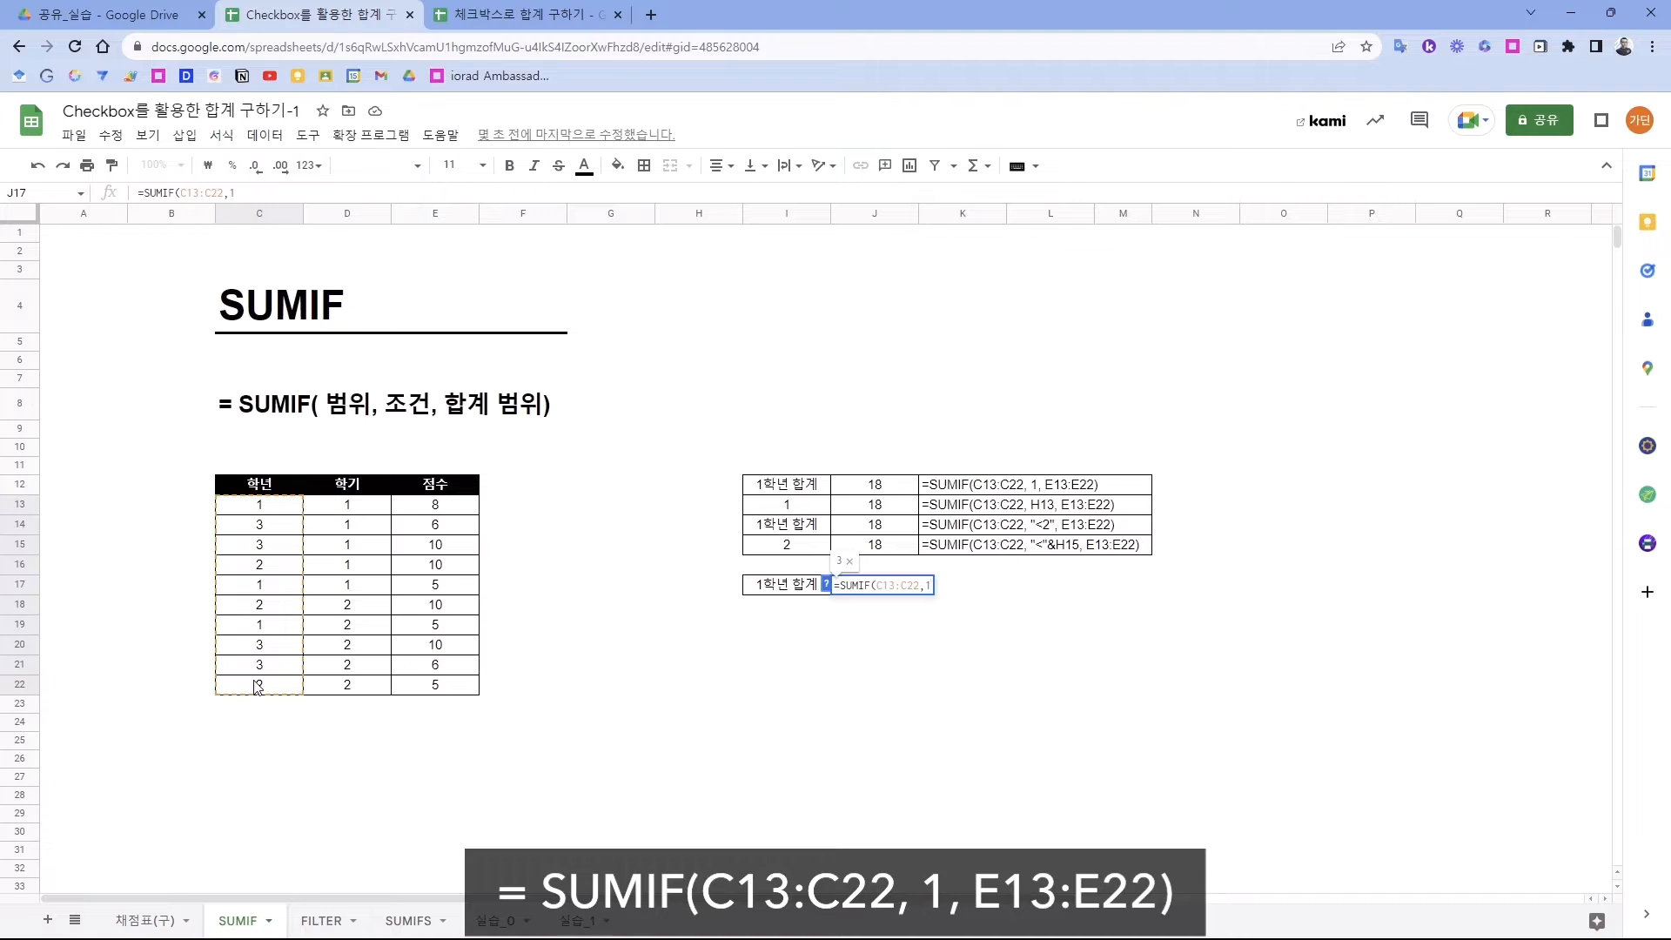
text(,)
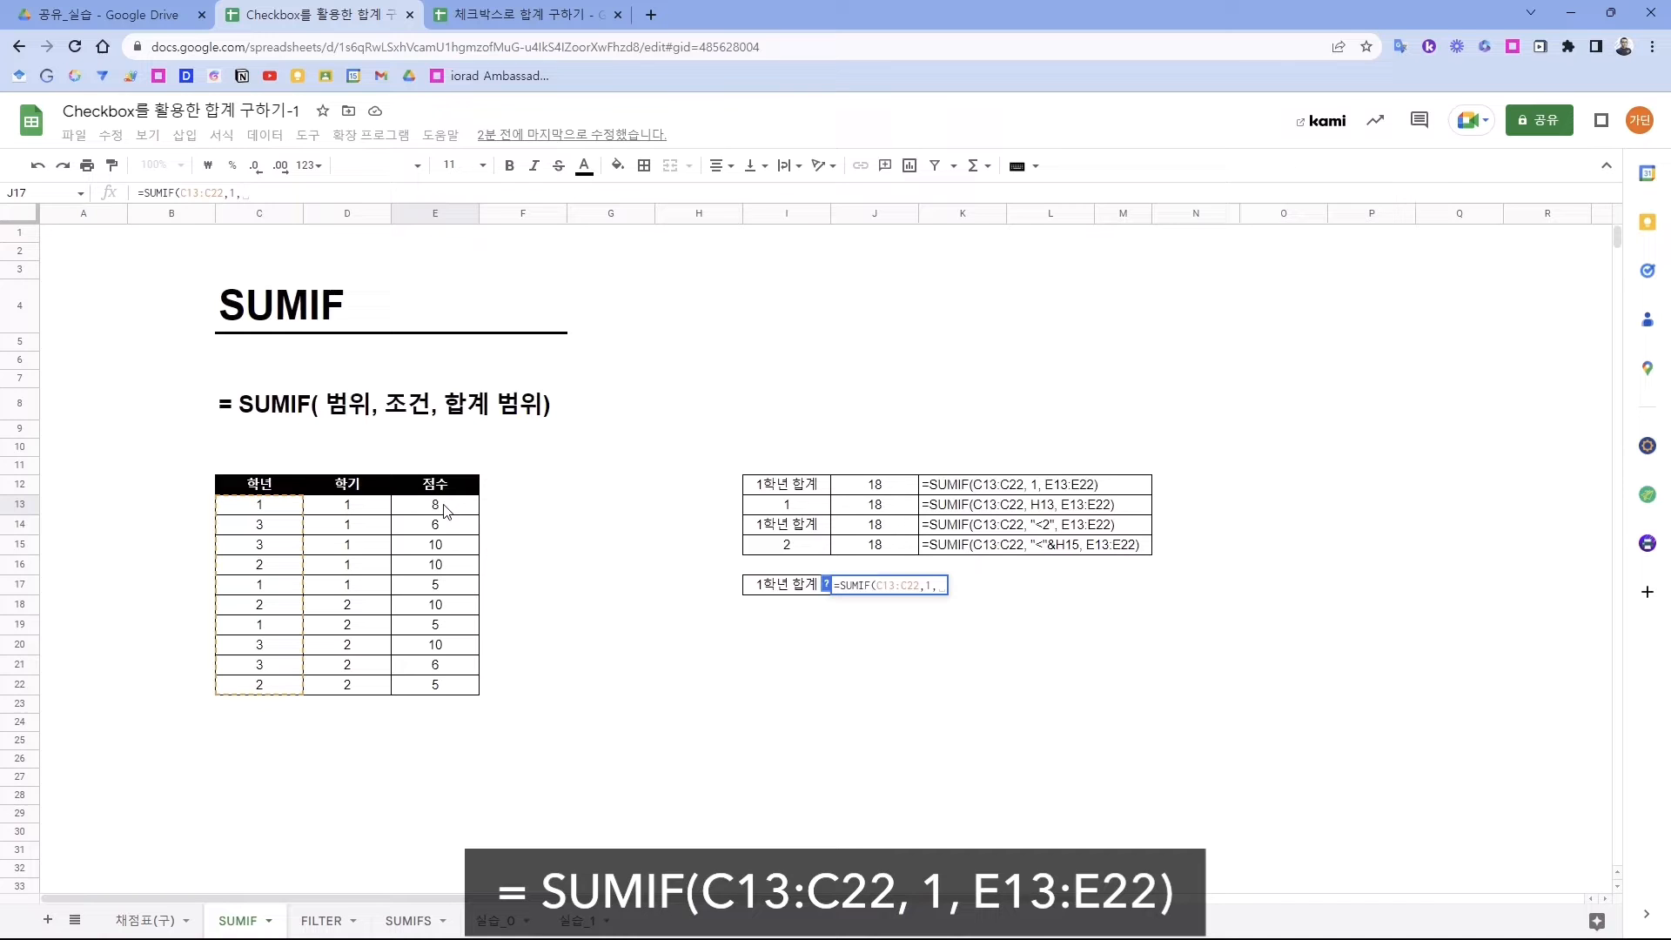
drag(446, 511, 445, 696)
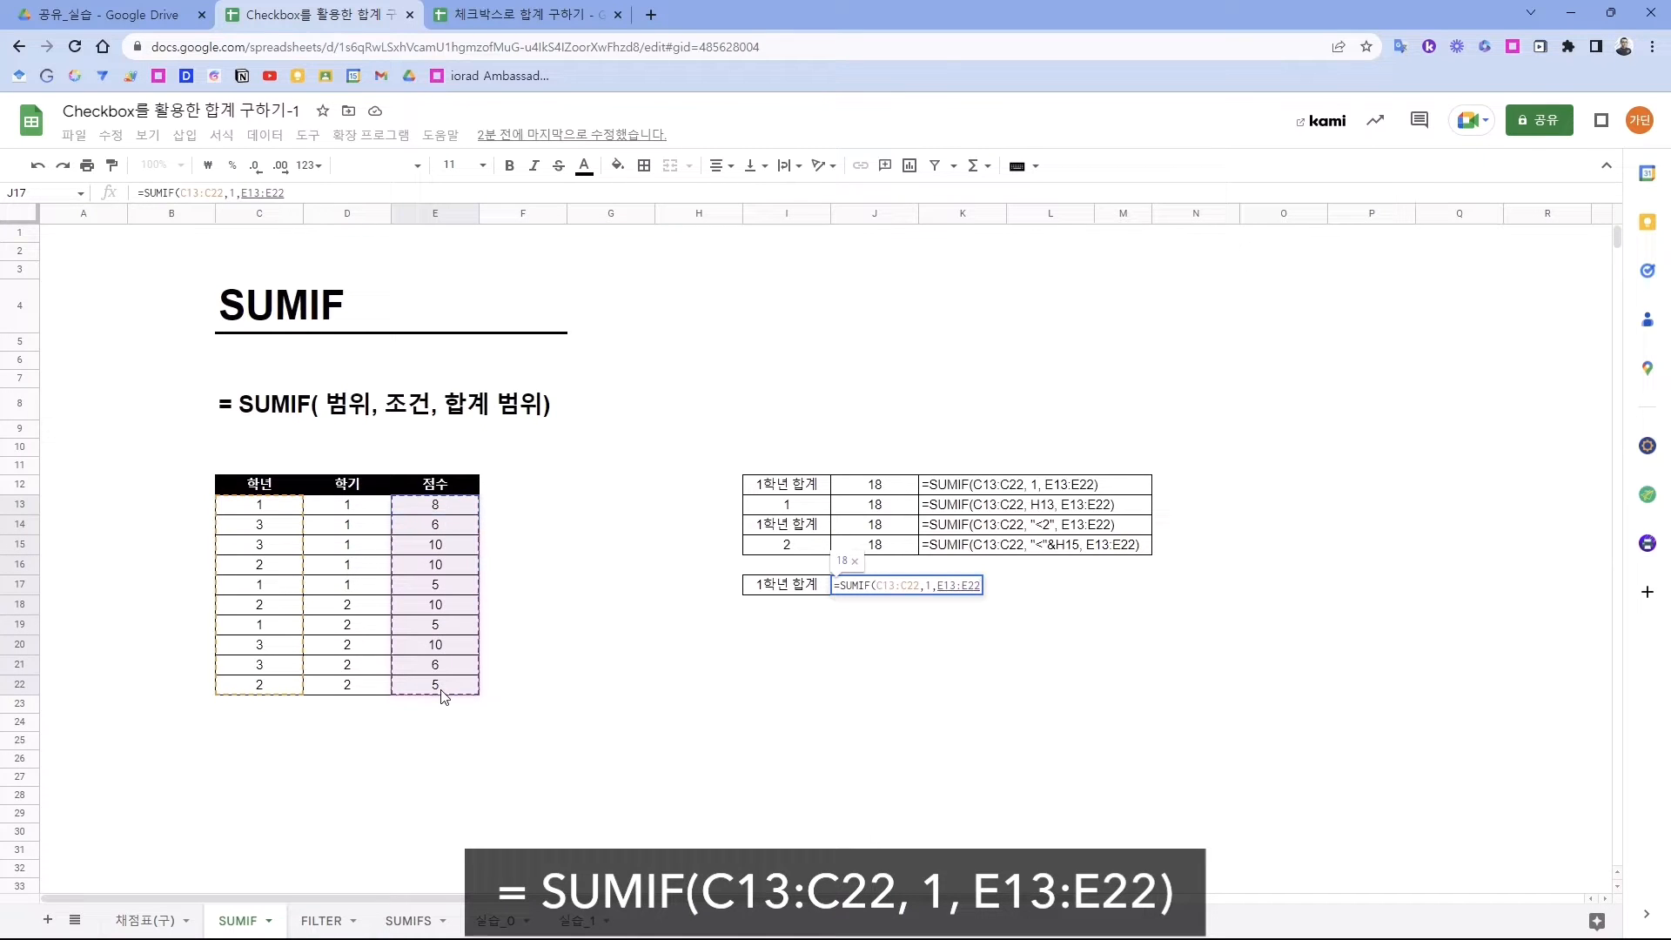
key(Return)
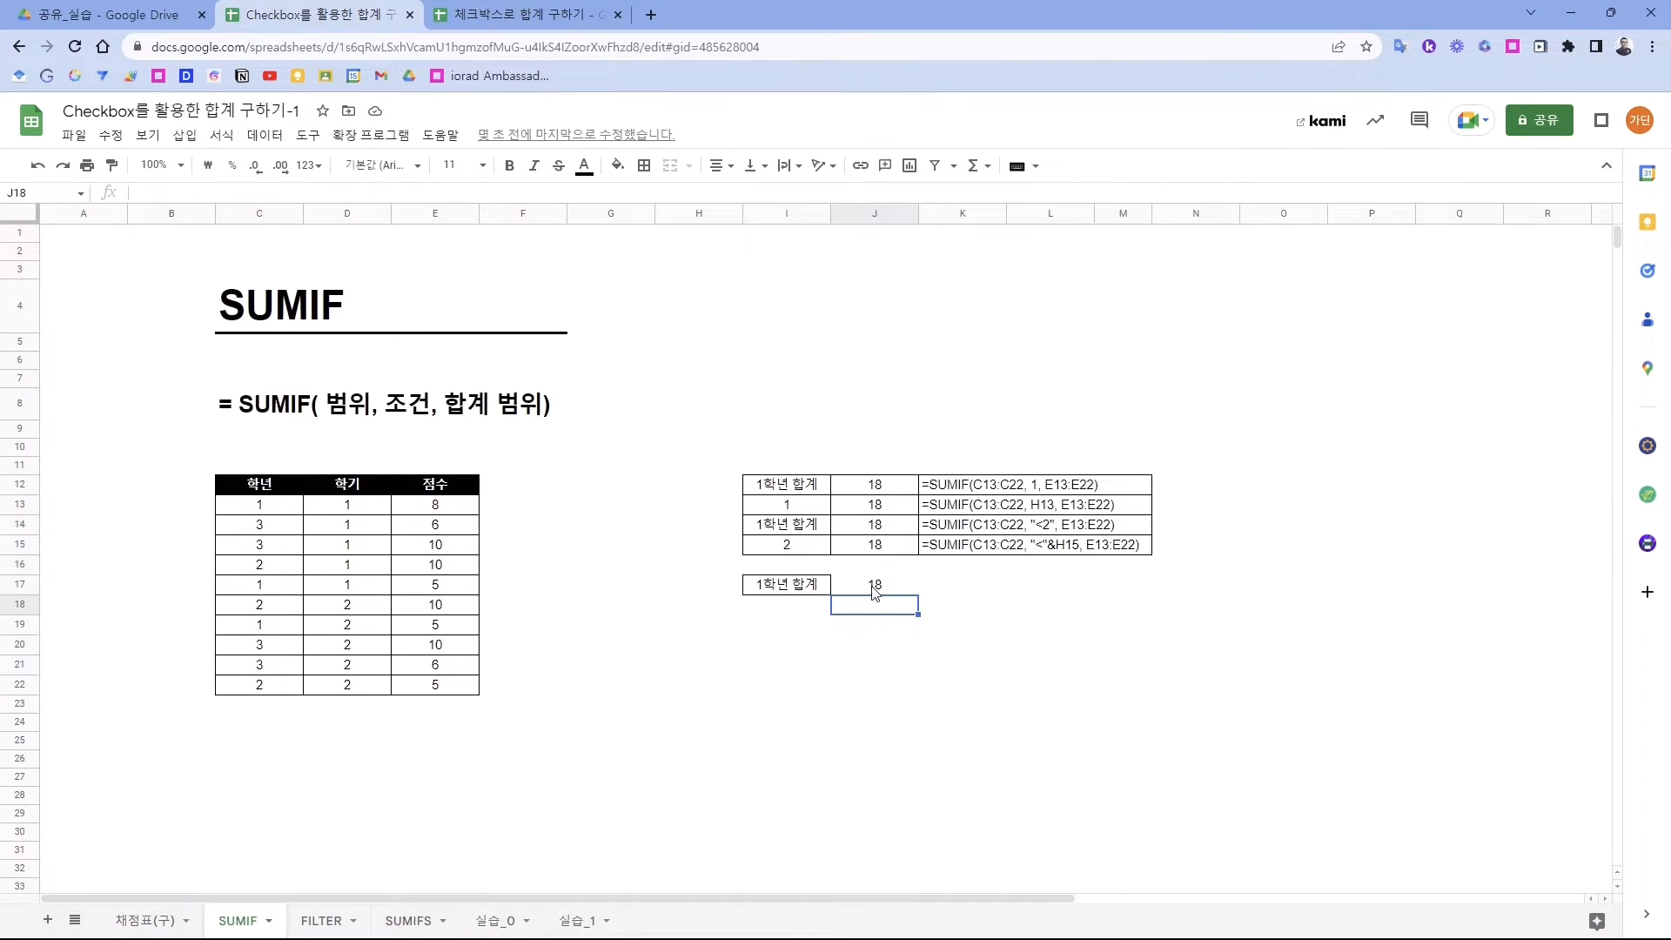
click(873, 587)
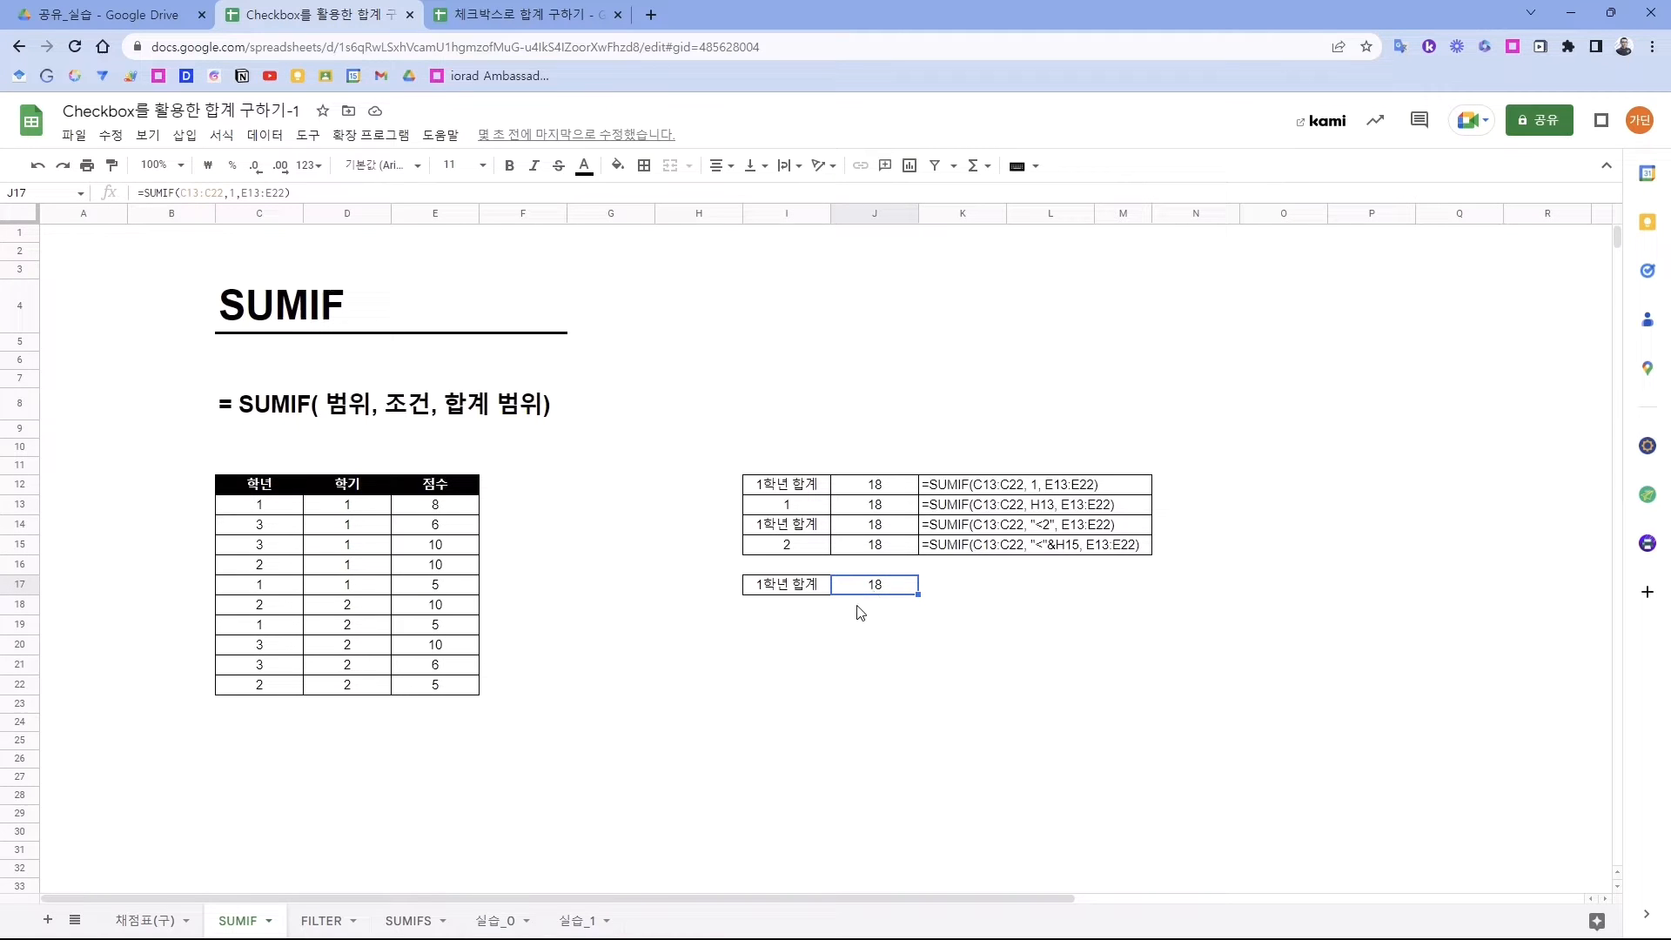
- Enter 1 in I18 and the formula =SUMIF(C13:C22,I18,E13:E22) in J18 to total scores by that cell's grade
click(783, 606)
text(1)
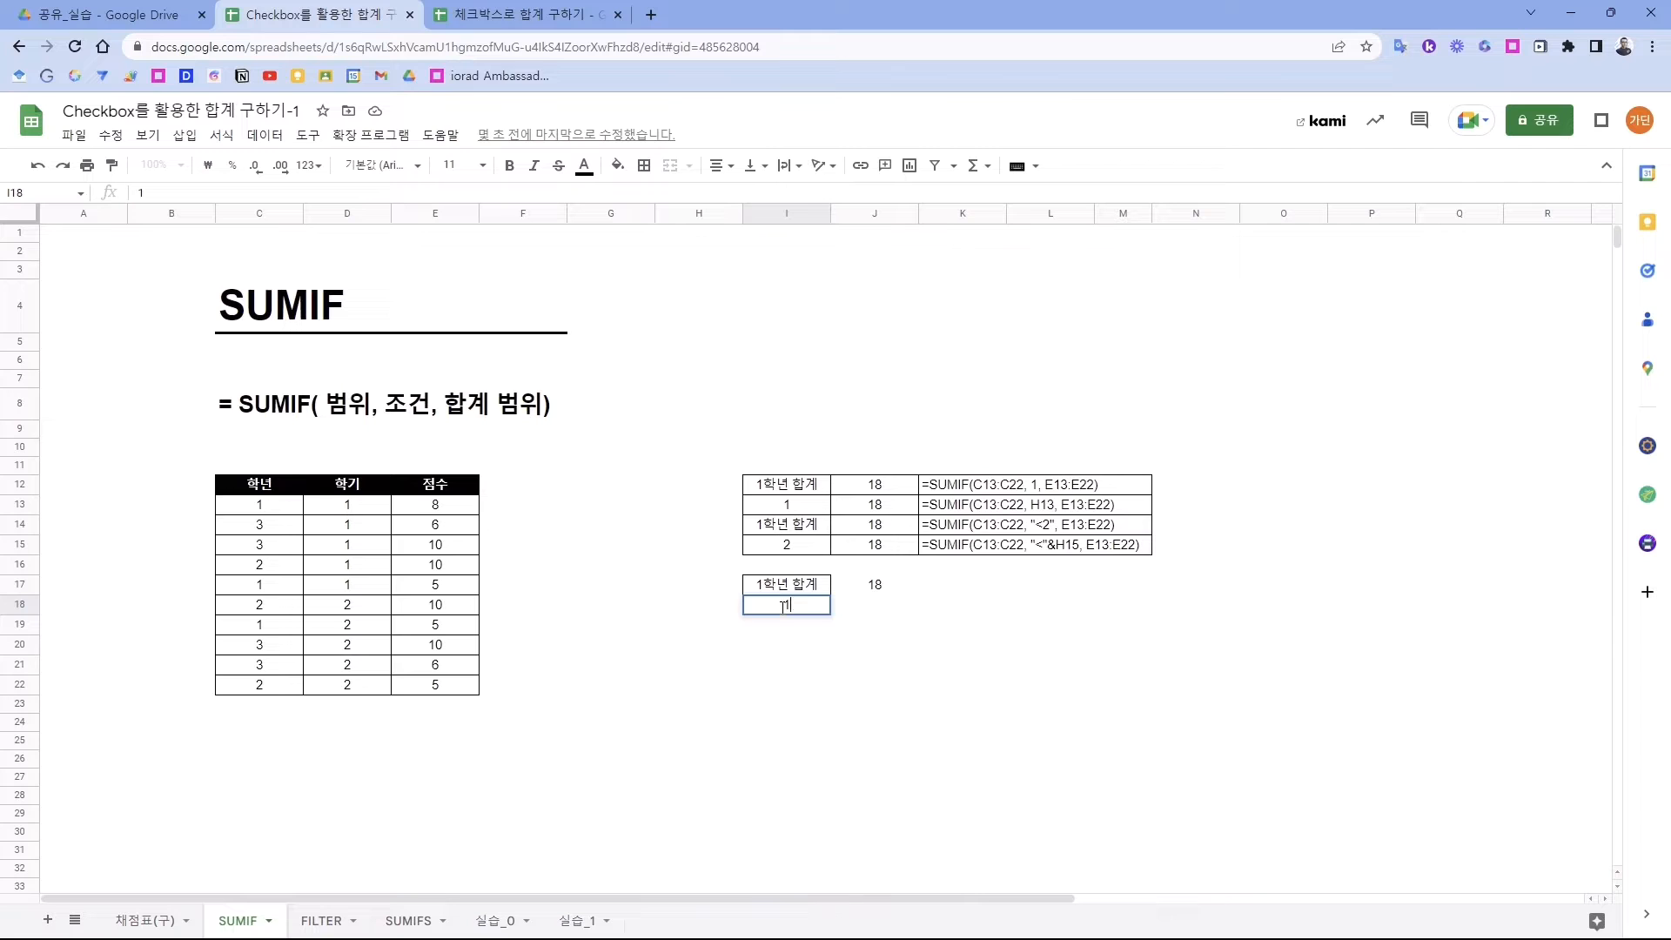
click(877, 618)
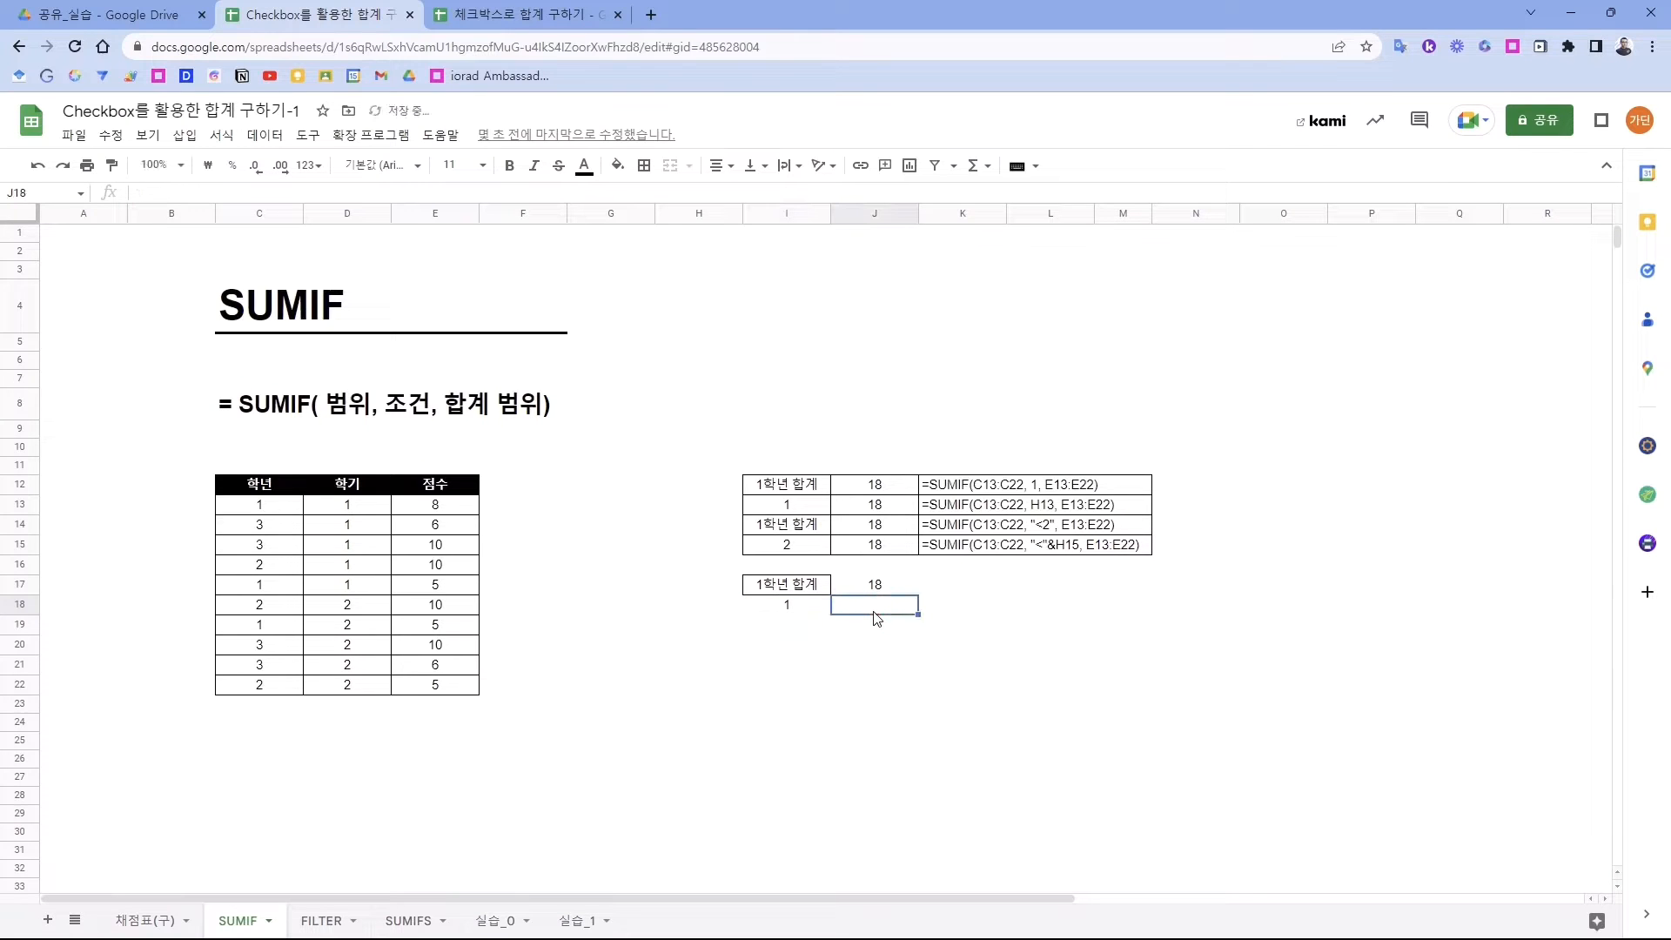
text(=su)
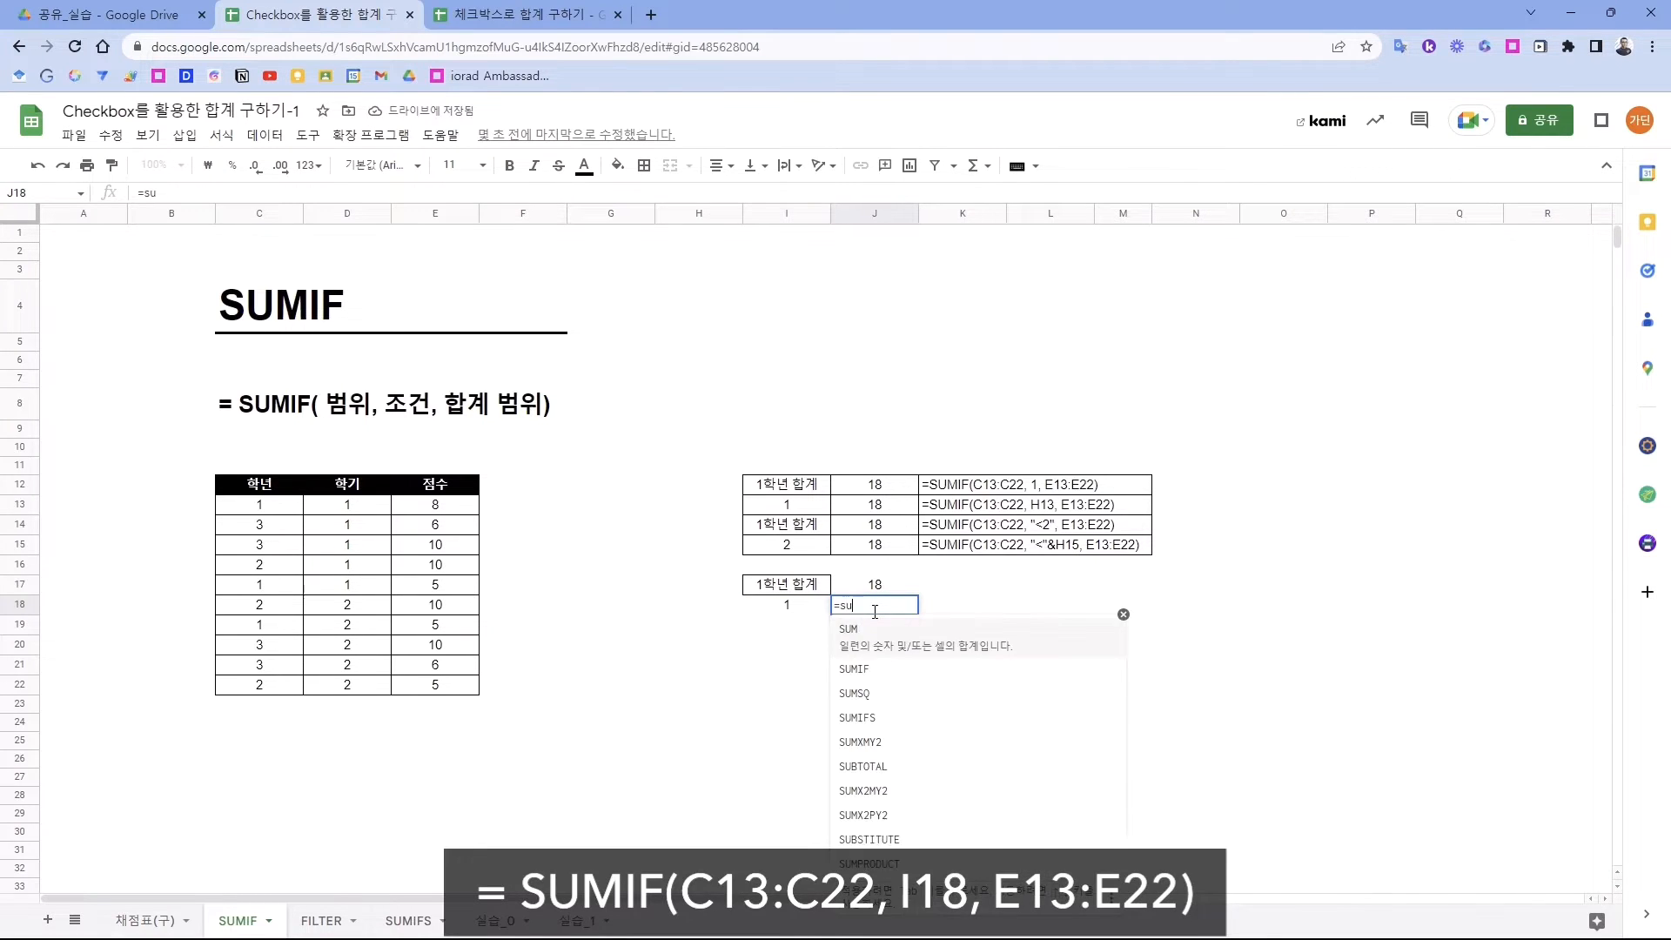
key(Down)
key(Tab)
drag(259, 505, 266, 687)
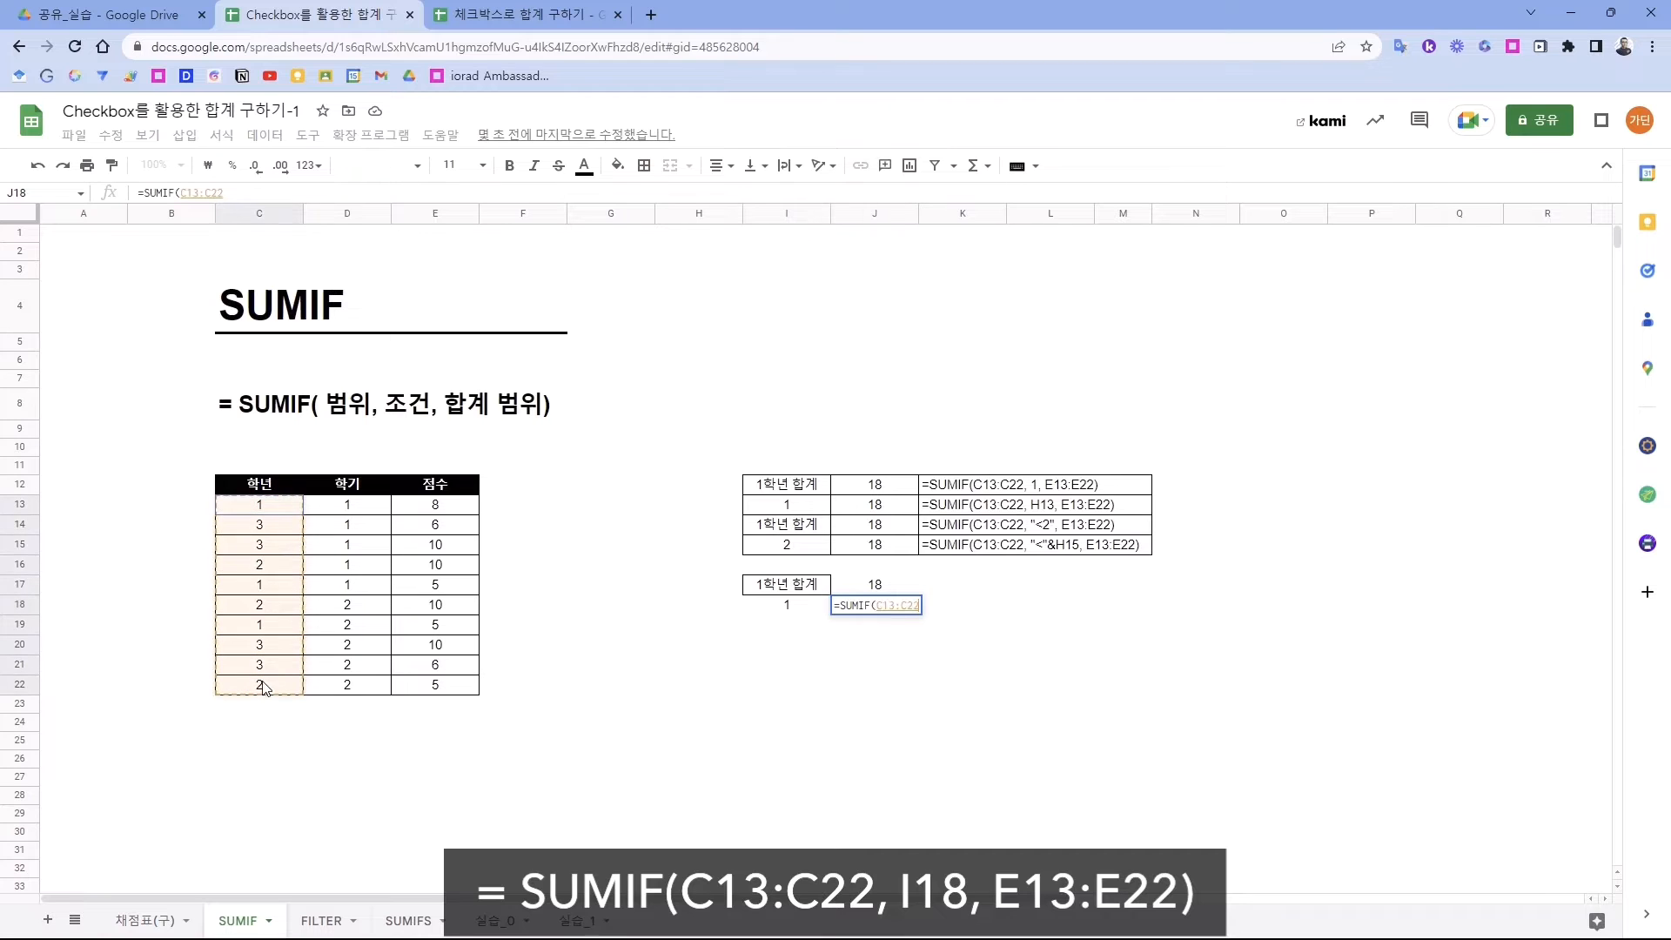
text(,)
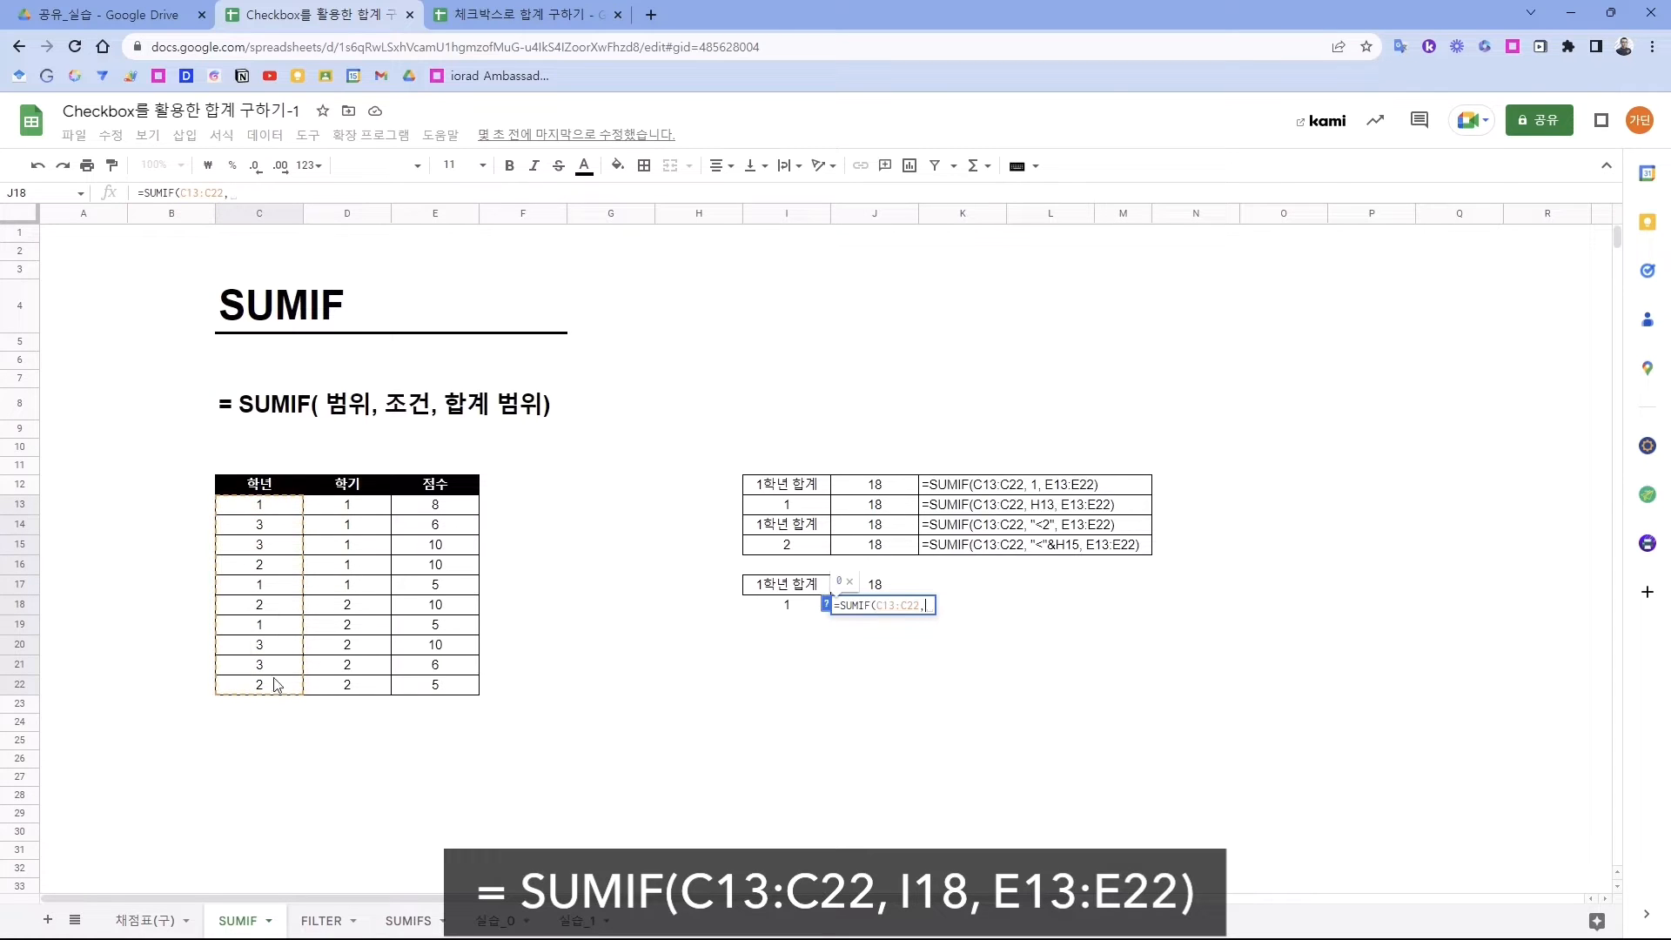
click(786, 609)
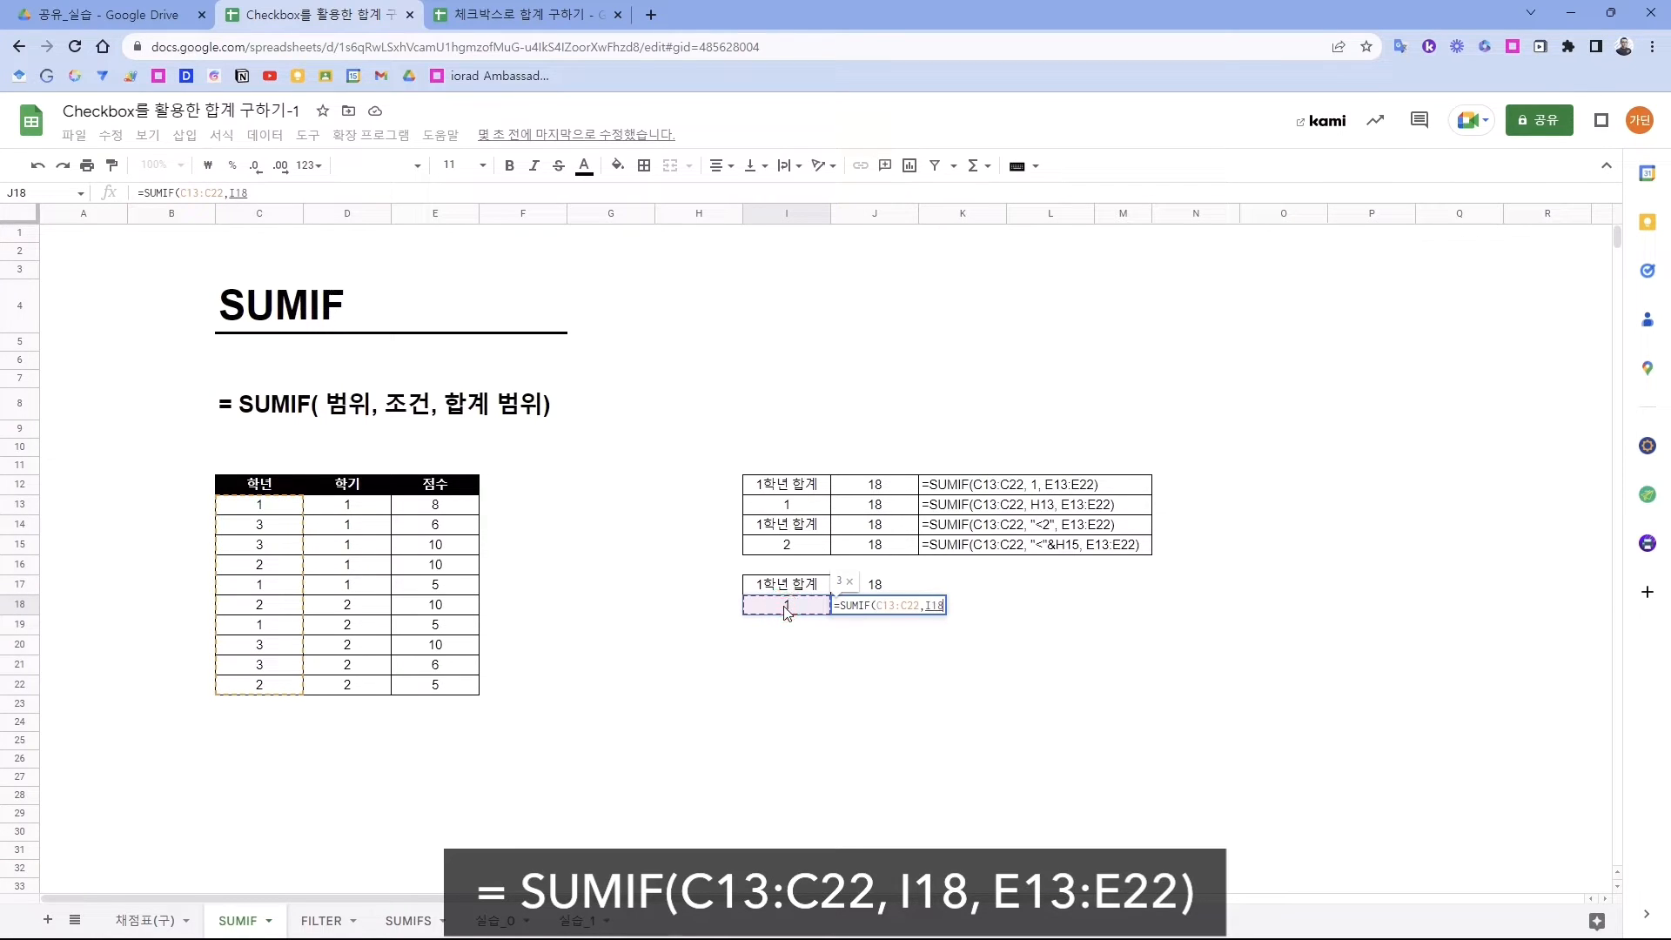
text(,)
drag(444, 505, 456, 694)
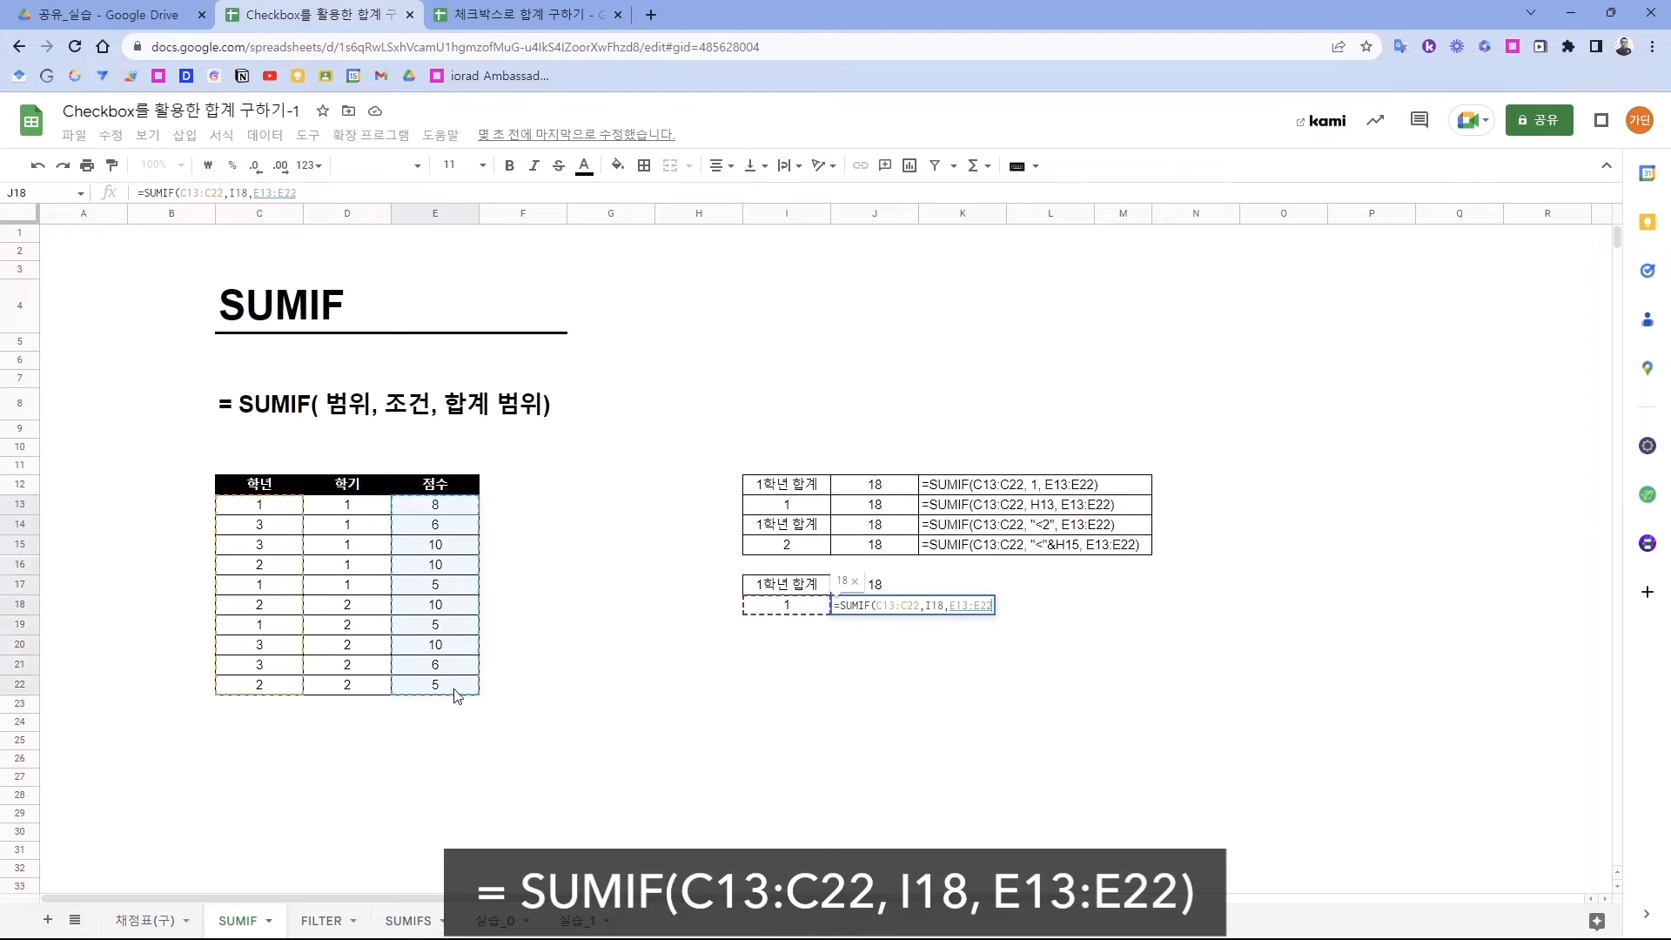
key(Return)
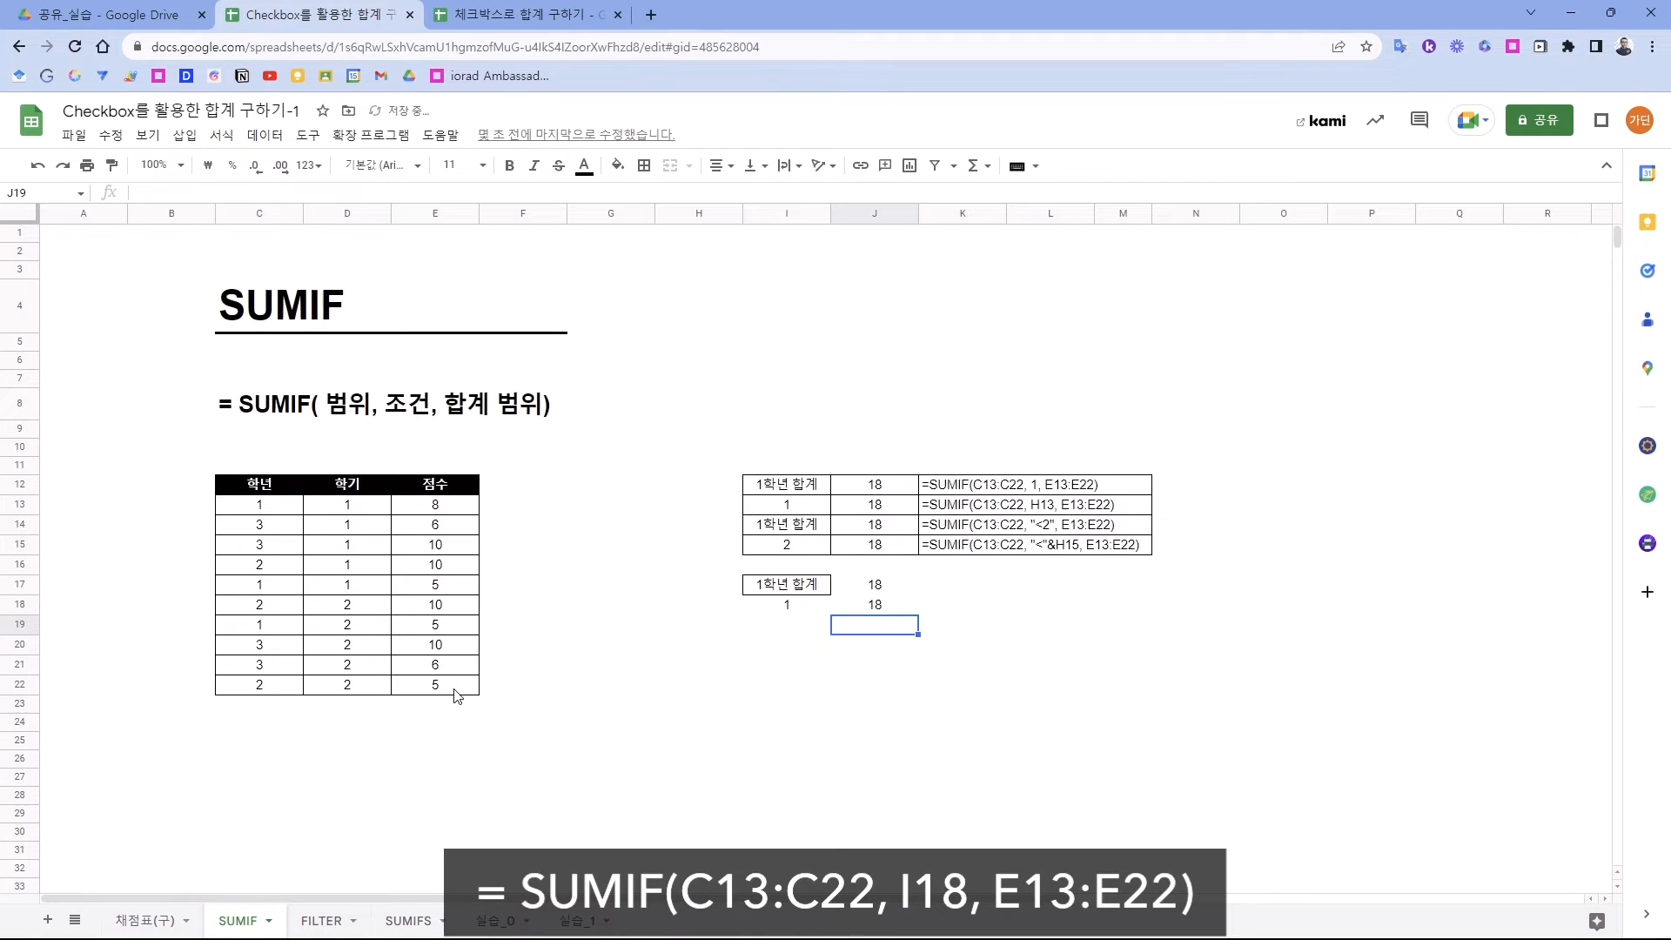
- Copy the label 1학년 합계 from I14 into I19
click(795, 524)
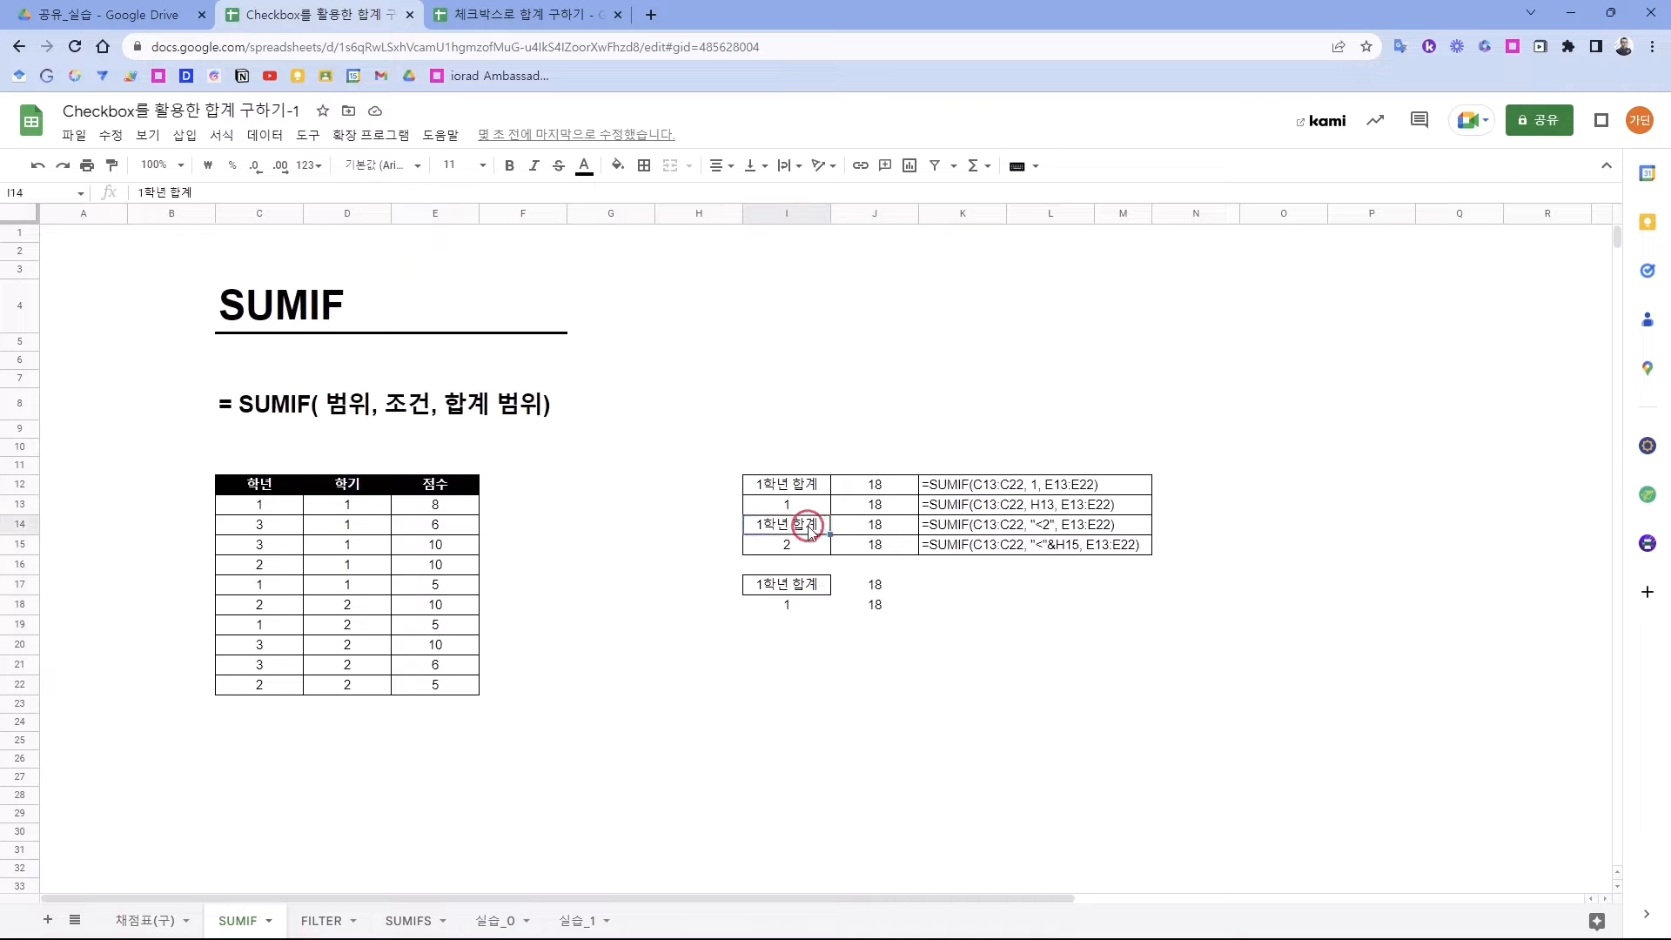
key(ctrl+c)
click(795, 626)
key(ctrl+v)
- Enter the formula =SUMIF(C13:C22,"<2",E13:E22) in J19 to total the scores of grades below 2
click(876, 626)
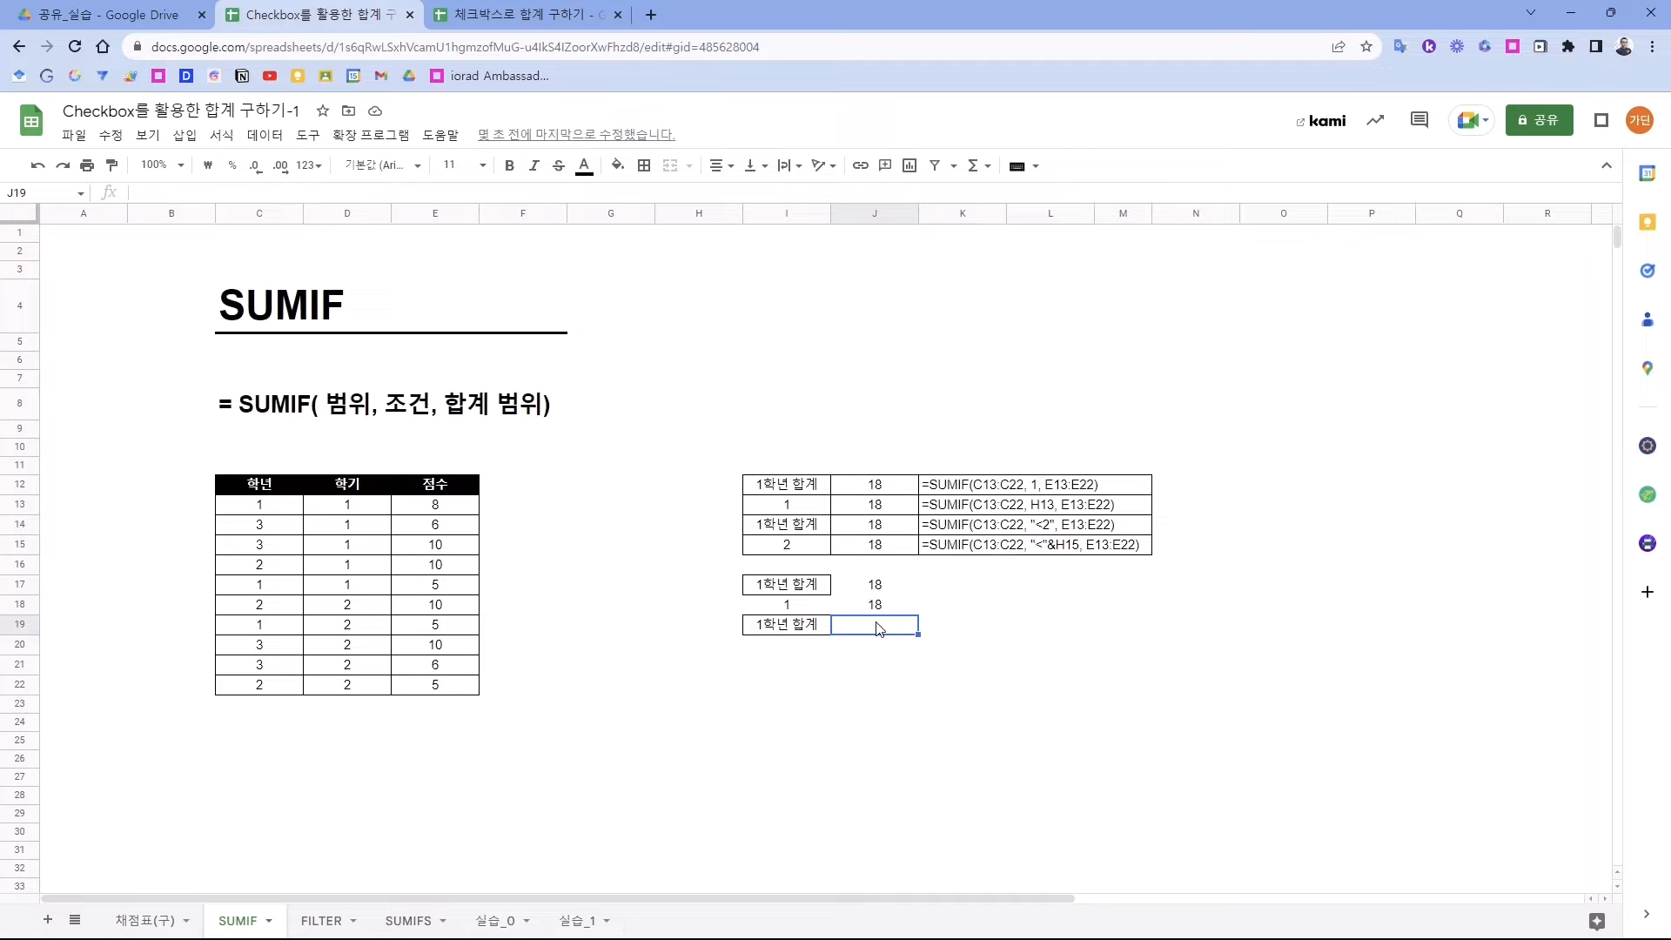
text(=SUMIF()
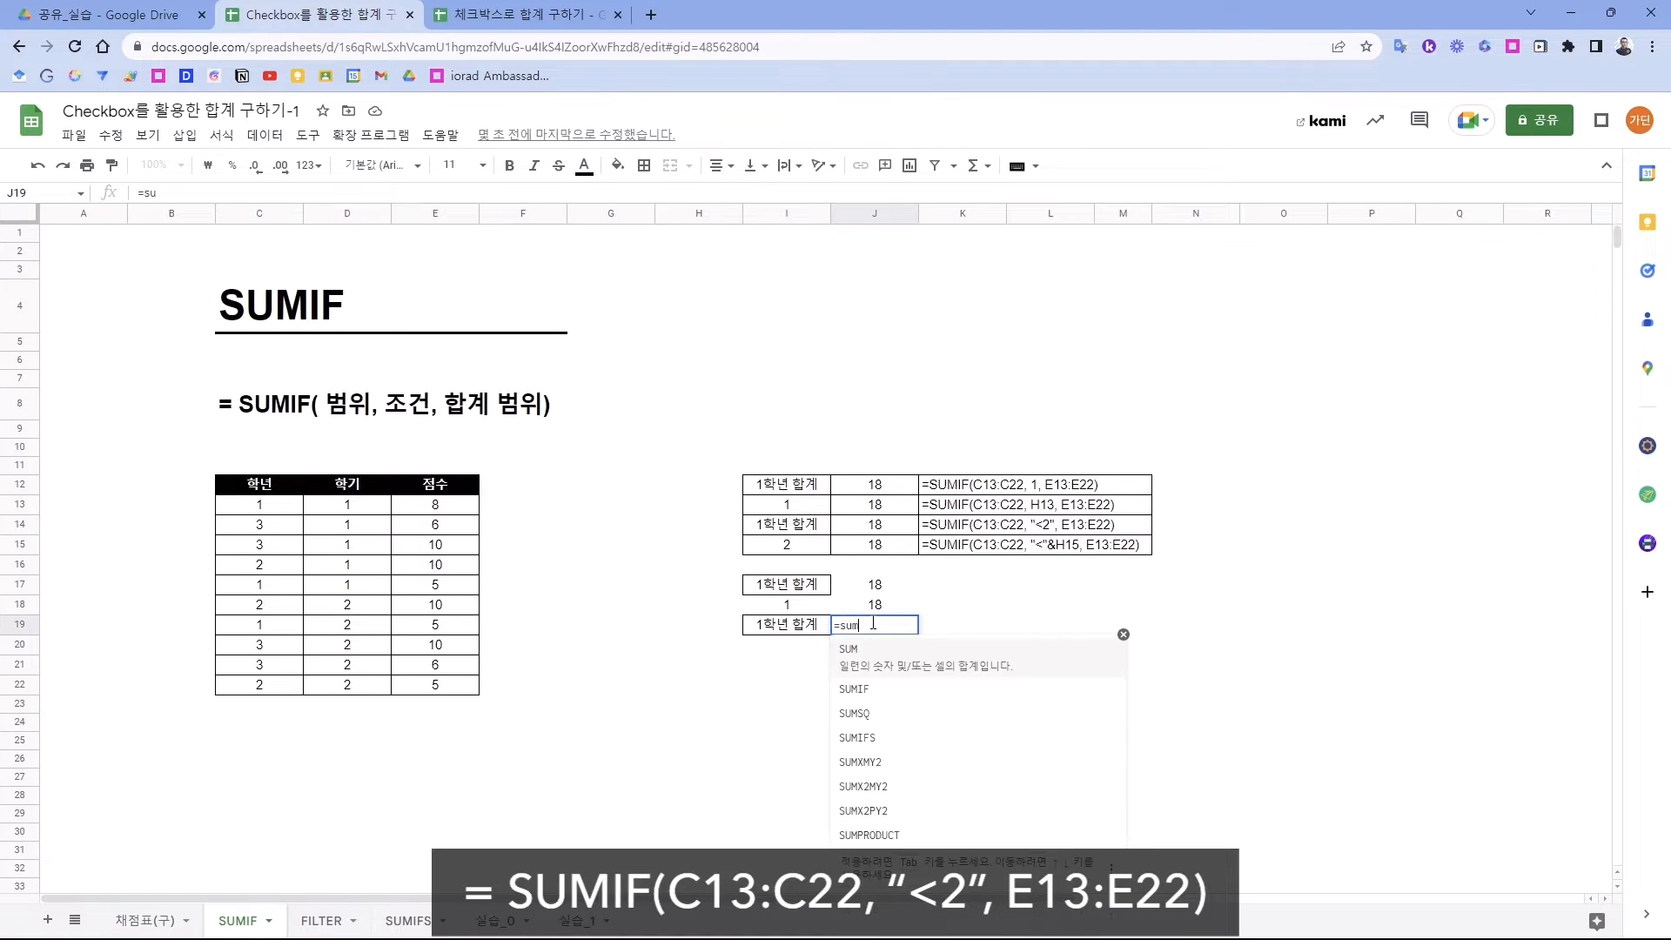
drag(274, 507, 270, 688)
text(,)
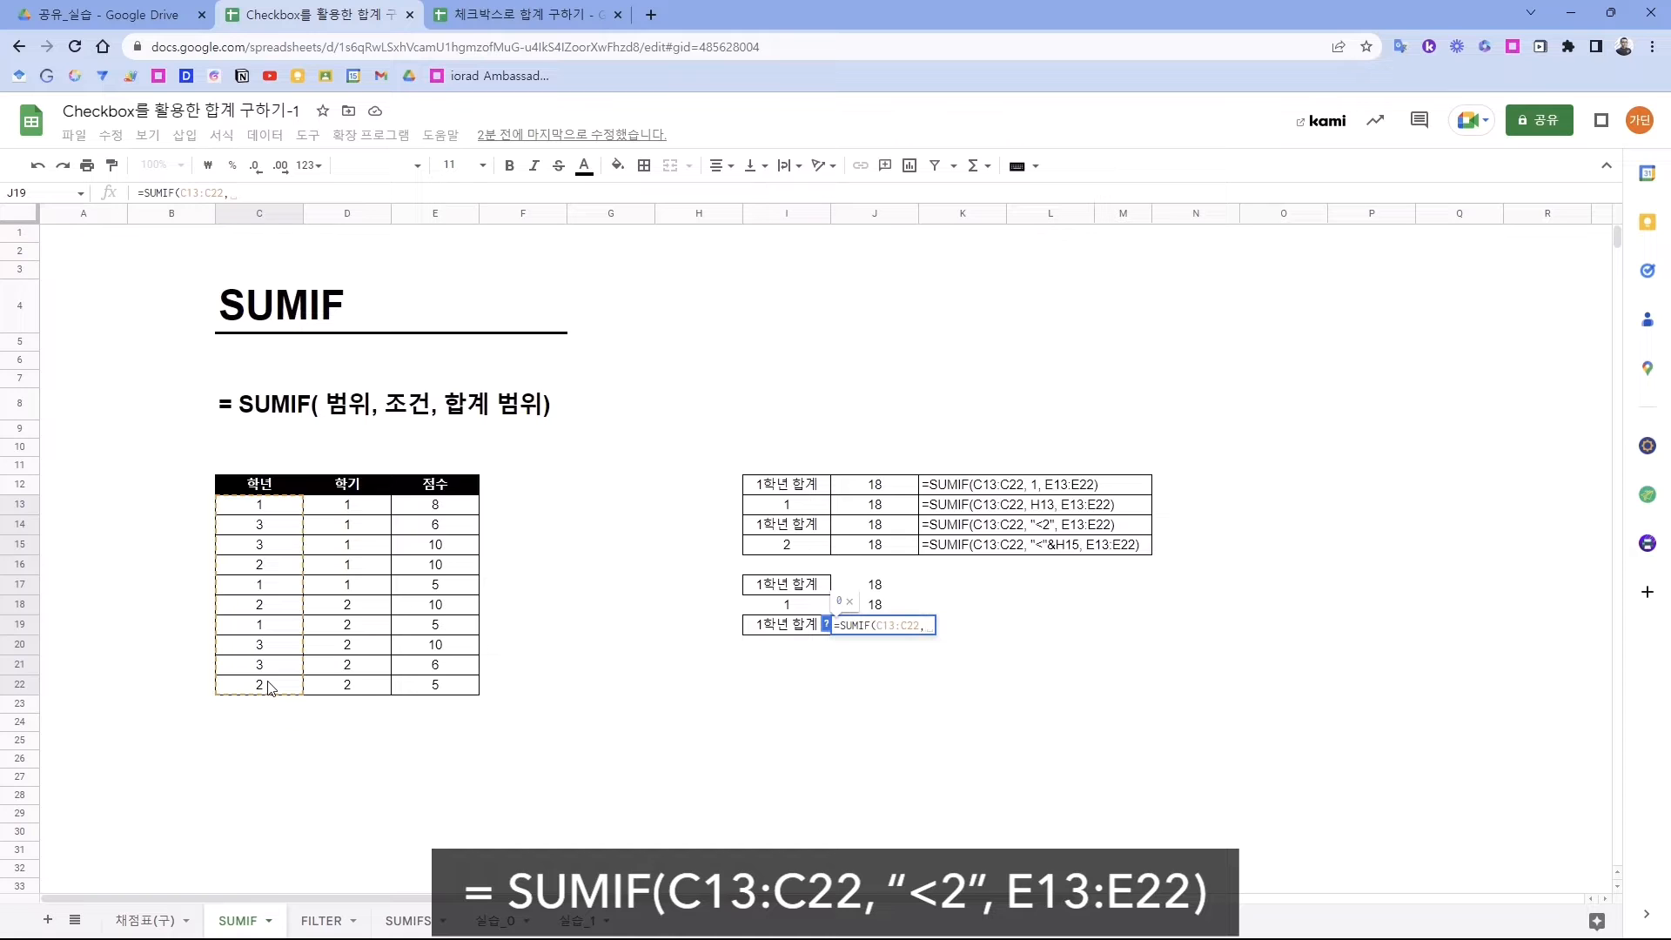
text("<)
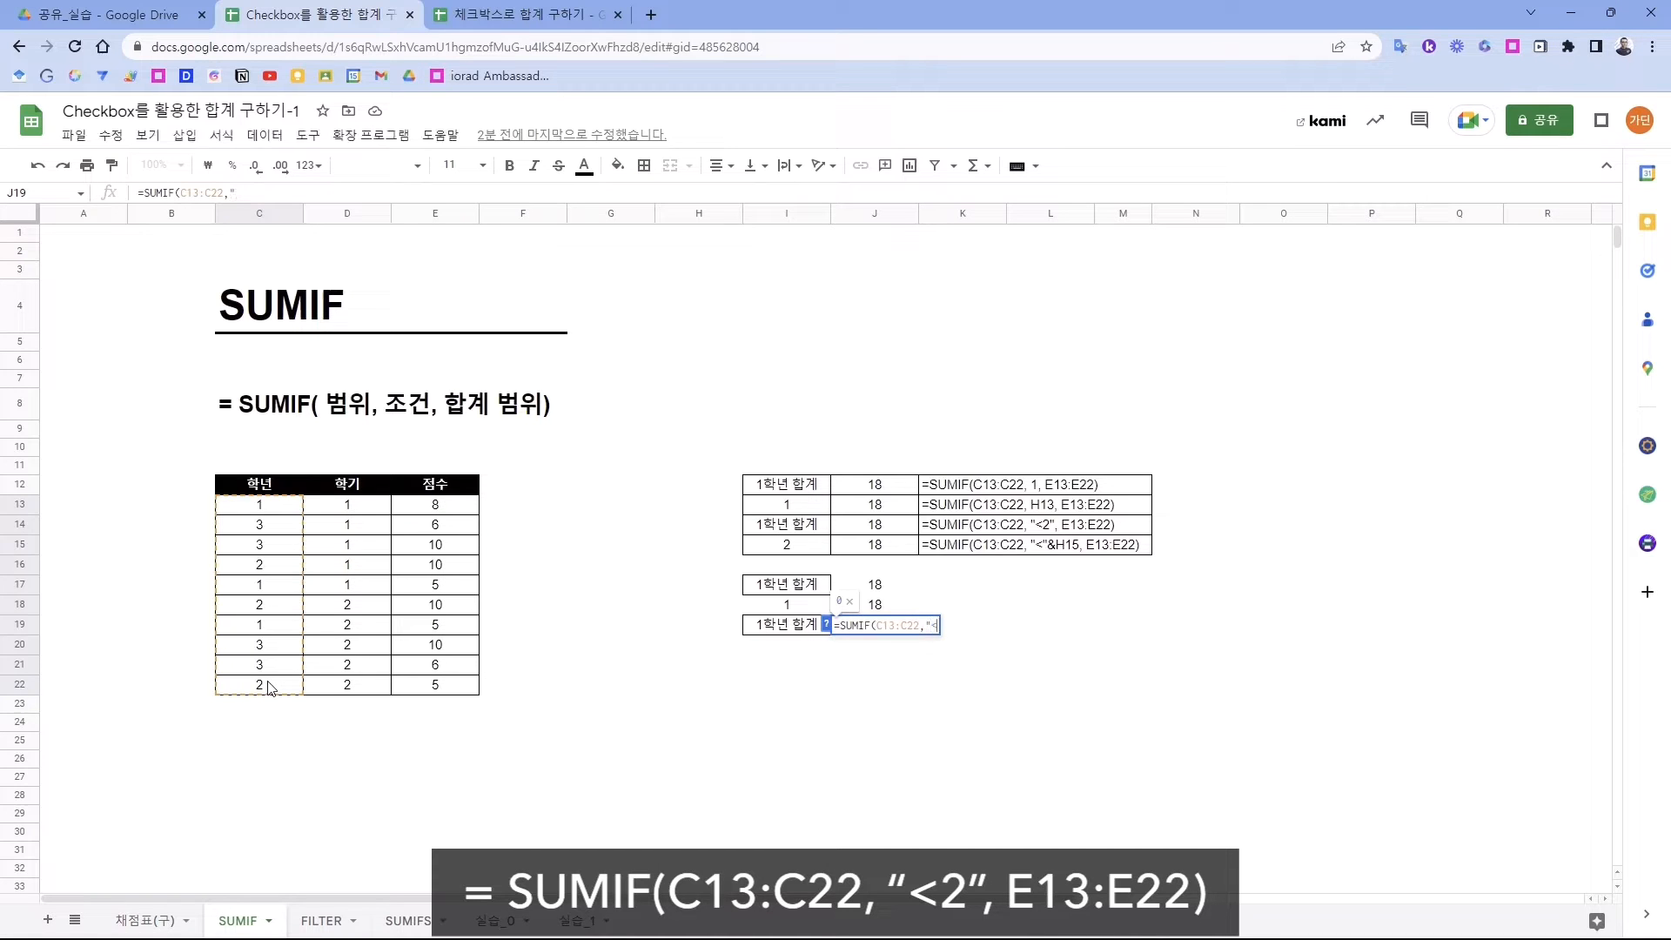
text(2",)
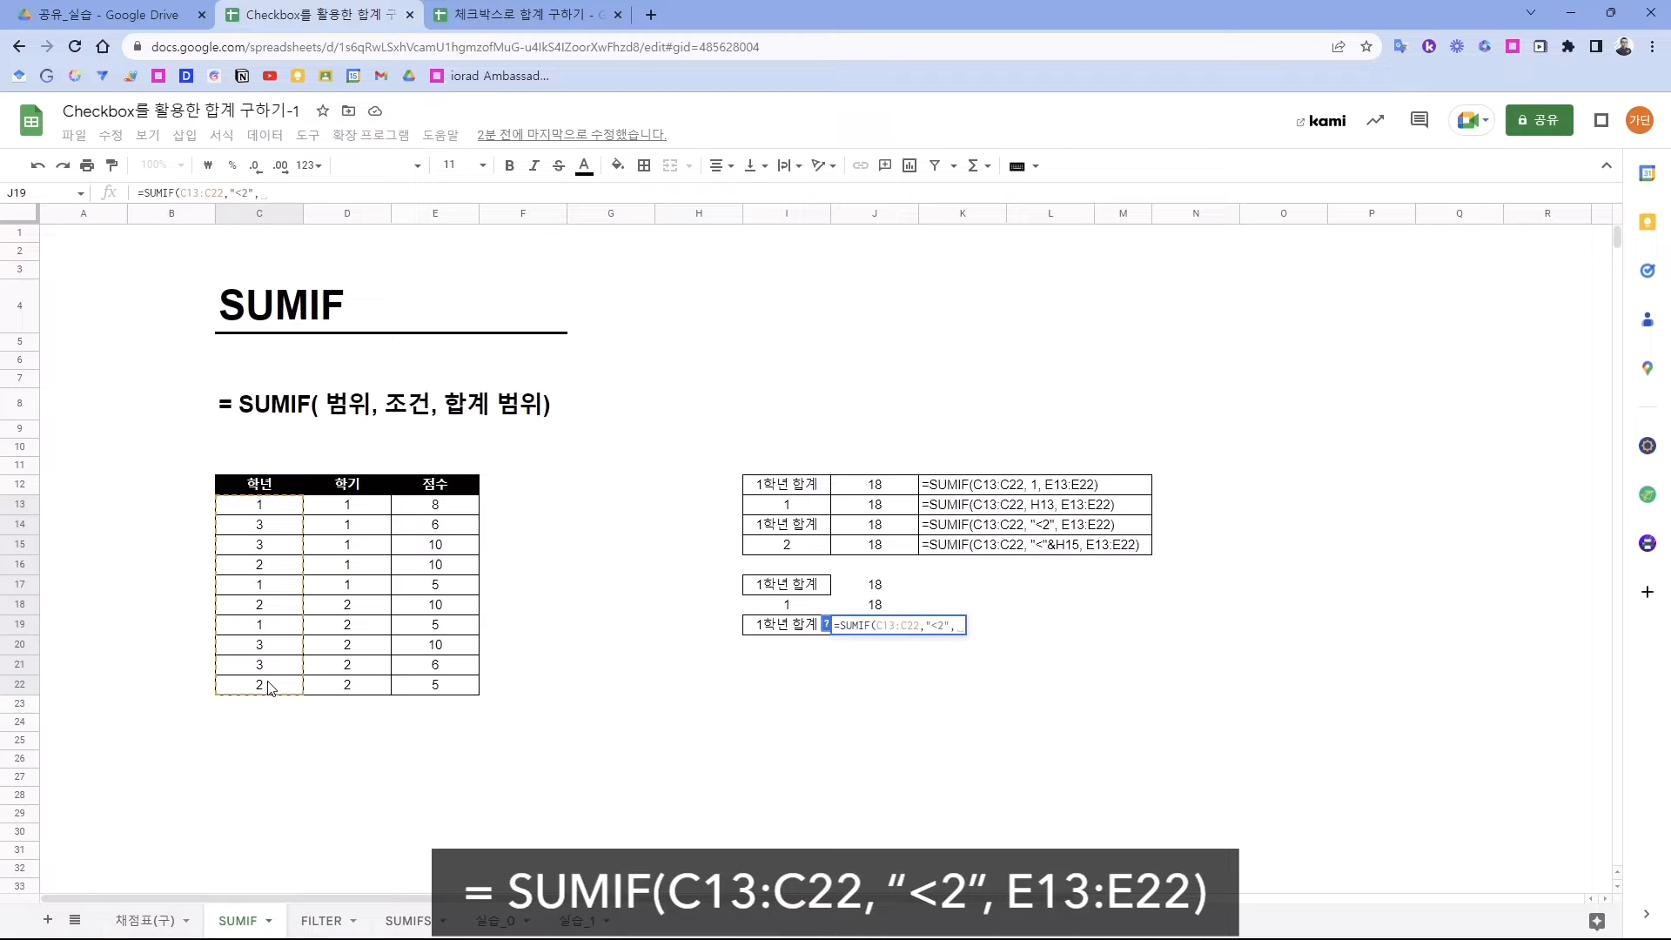
drag(440, 512, 449, 692)
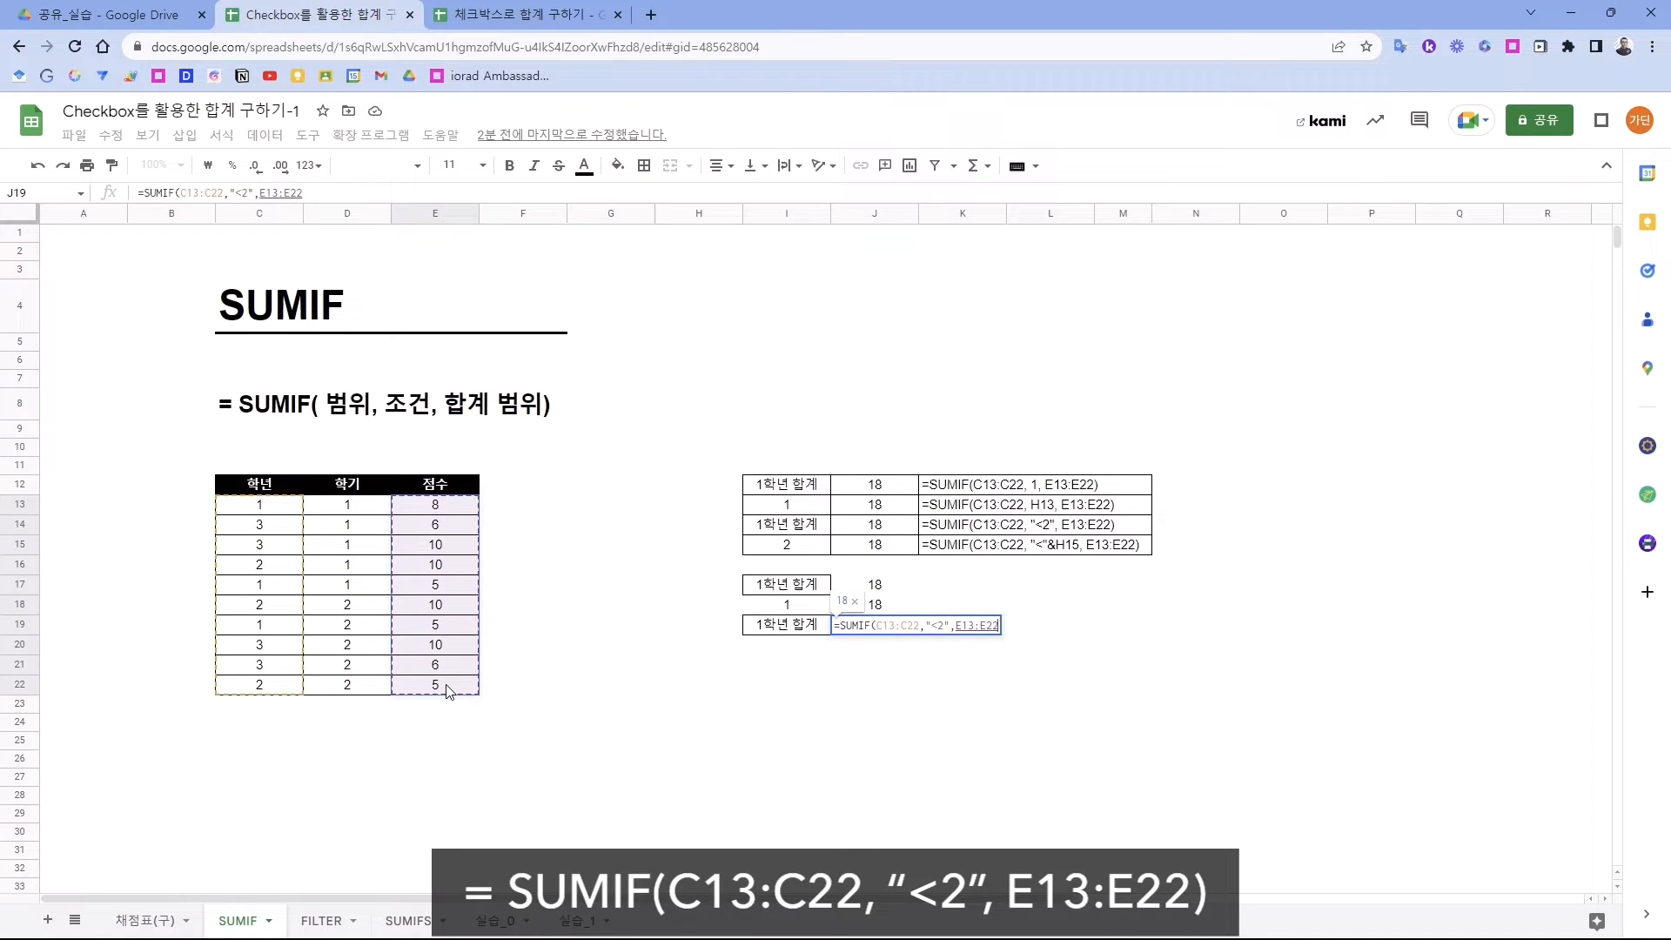
key(Return)
- Enter 2 in I20 and the formula =SUMIF(C13:C22,"<"&I20,E13:E22) in J20 to total scores of grades below that cell's value
click(787, 645)
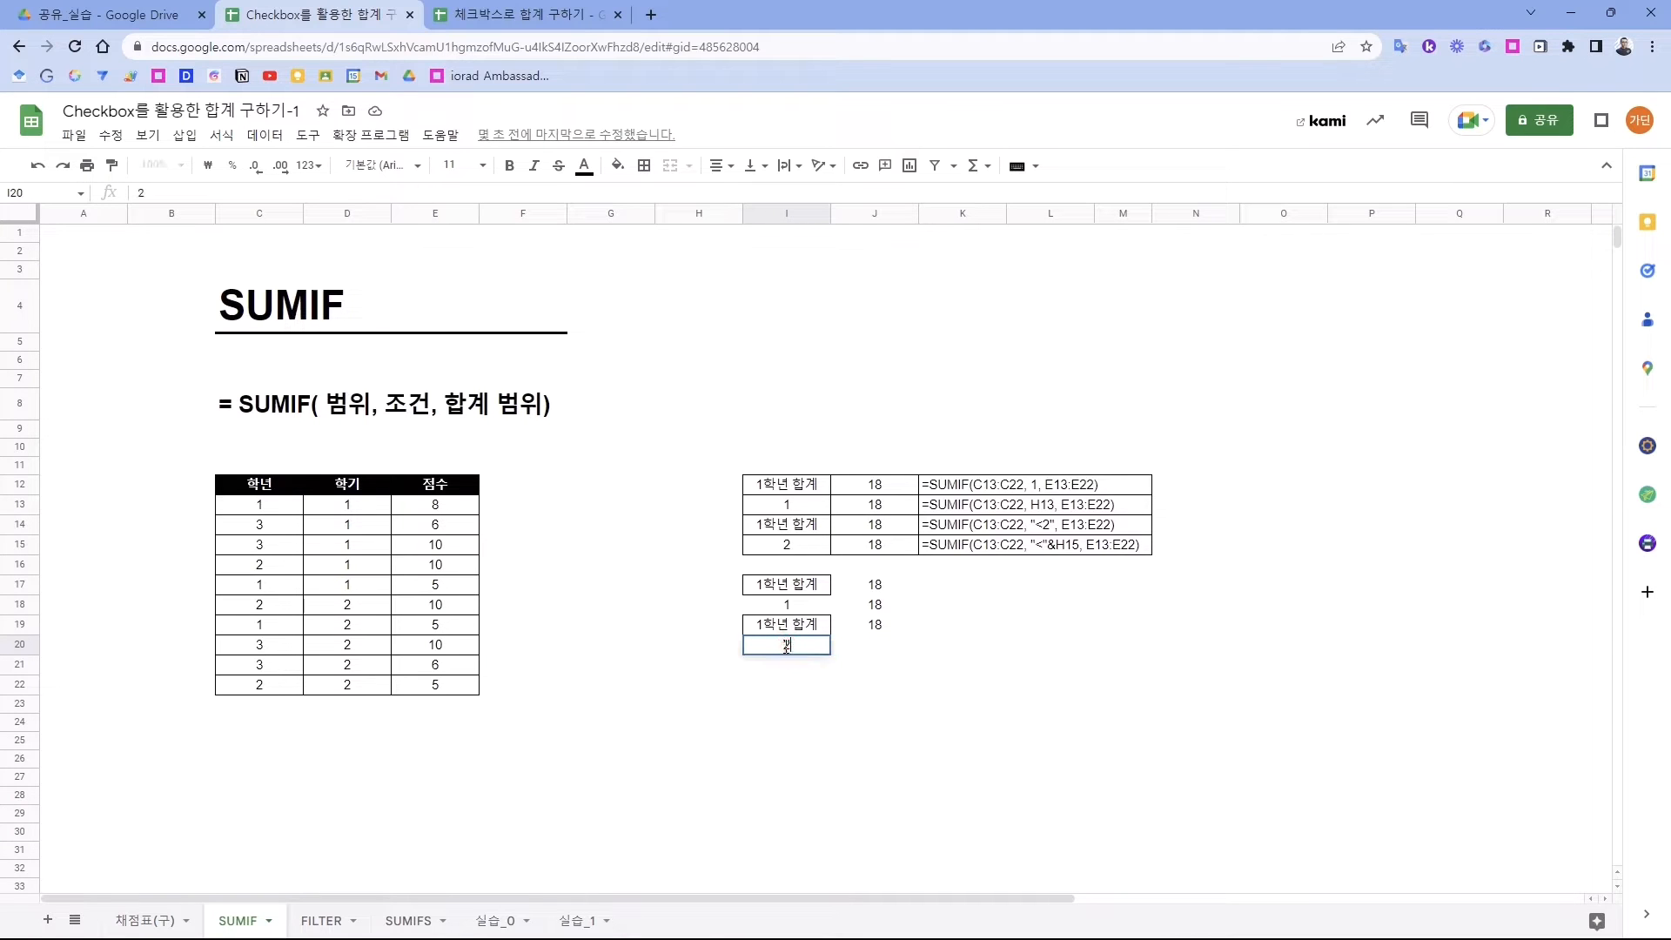
click(871, 644)
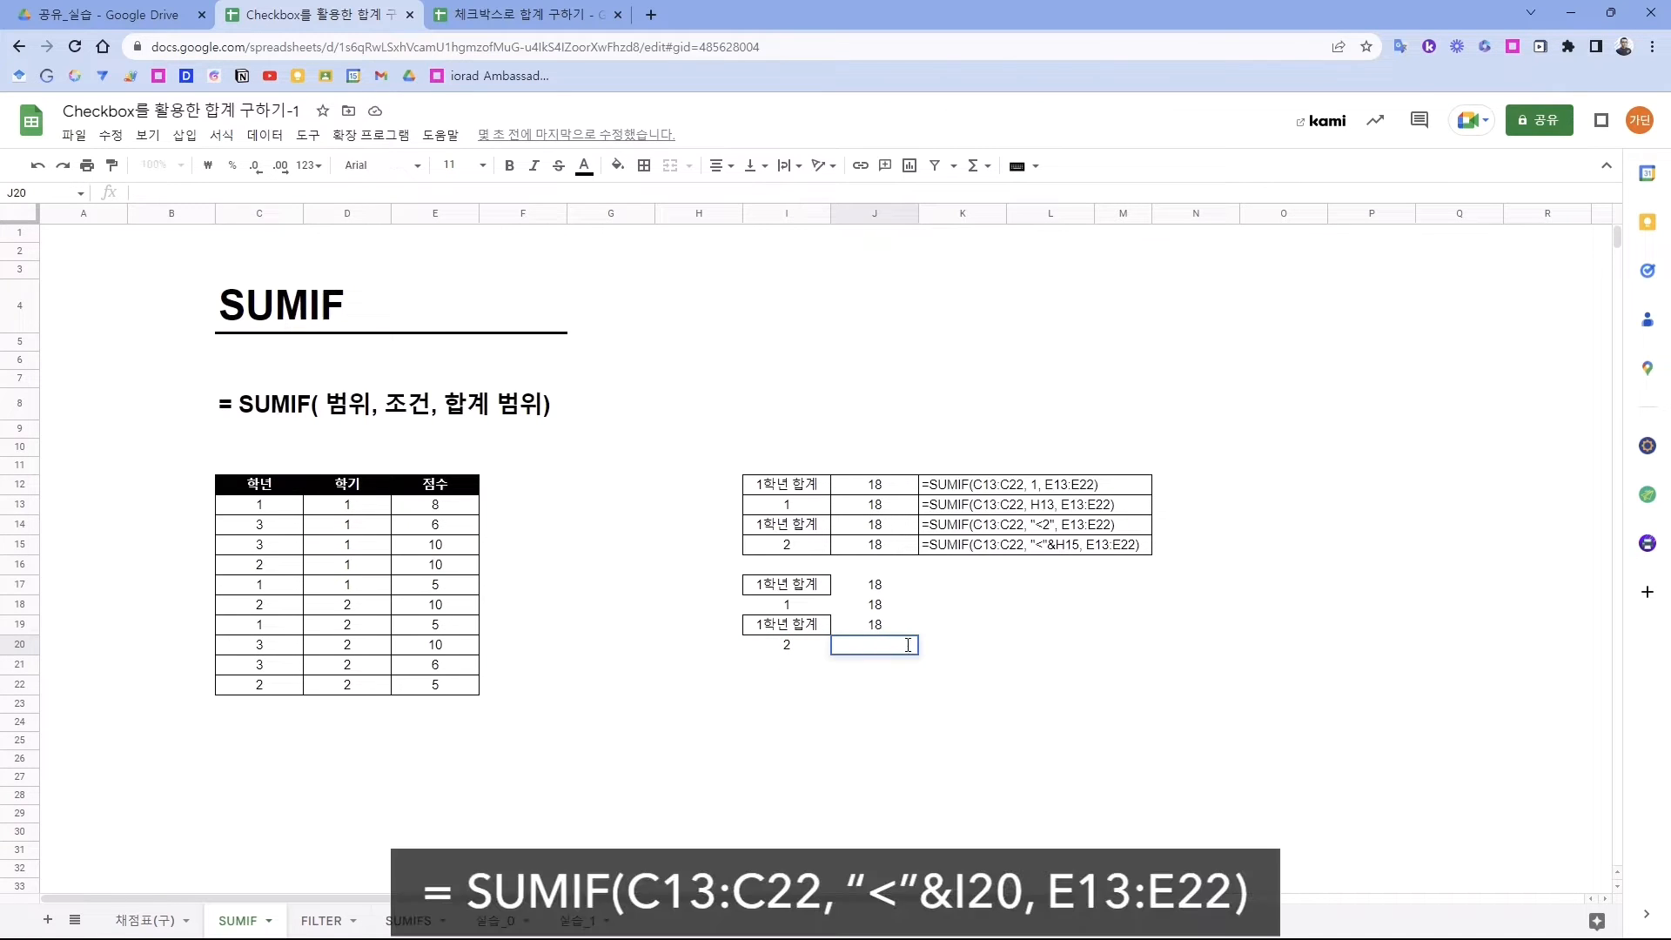
text(=SUMIF()
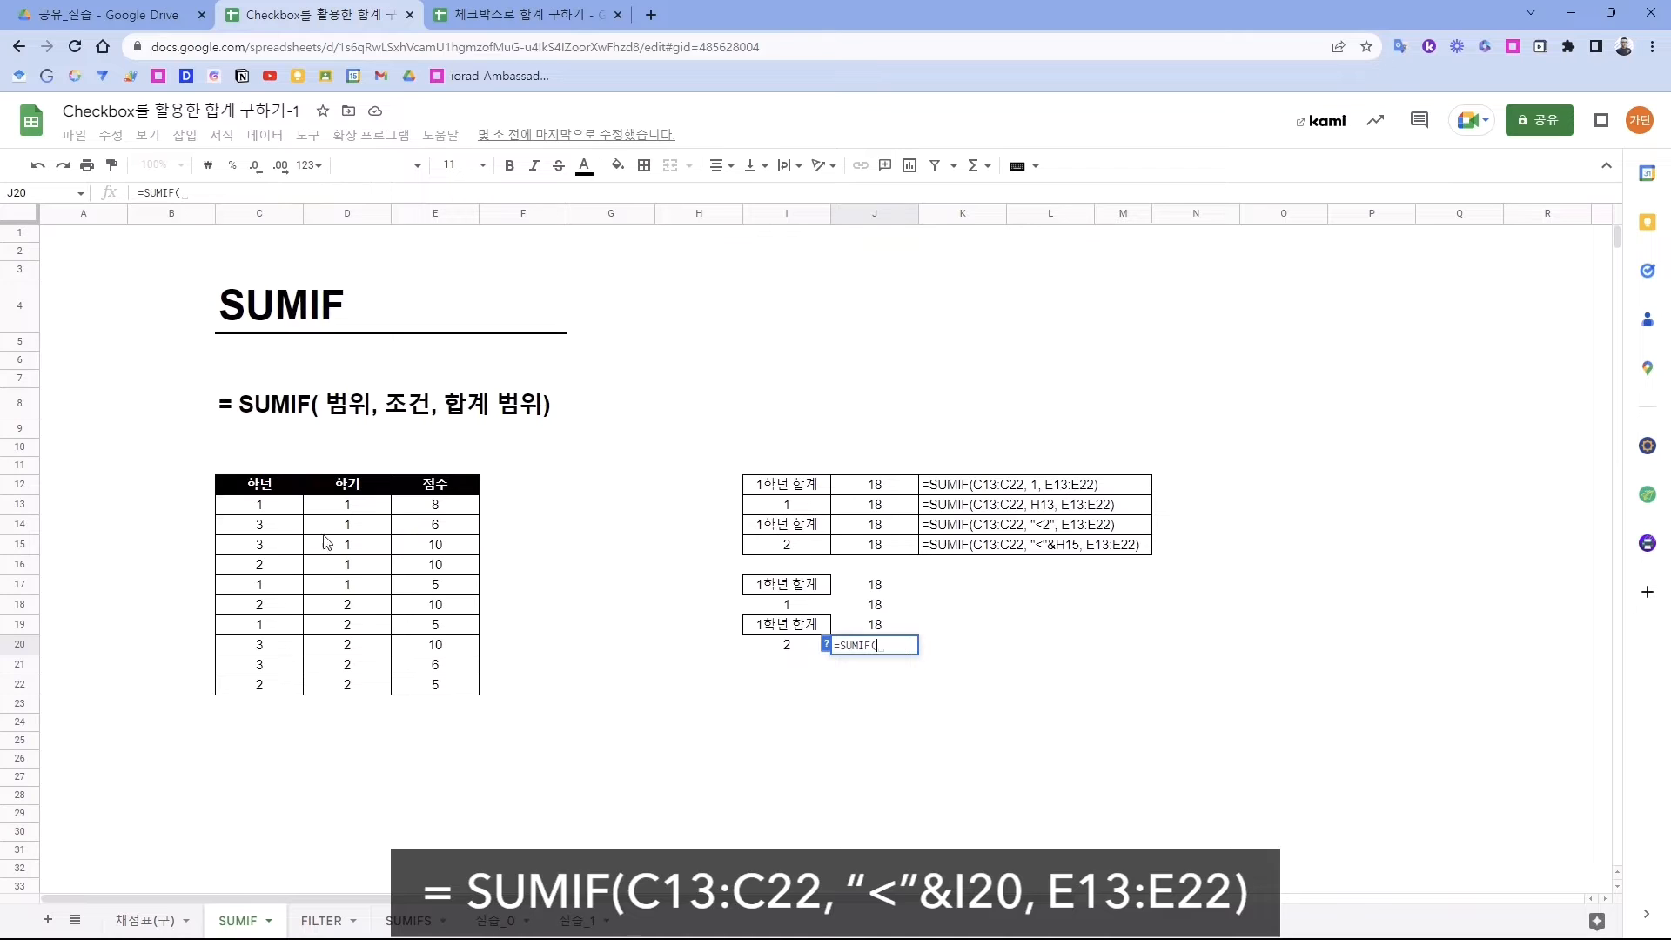
drag(260, 504, 267, 687)
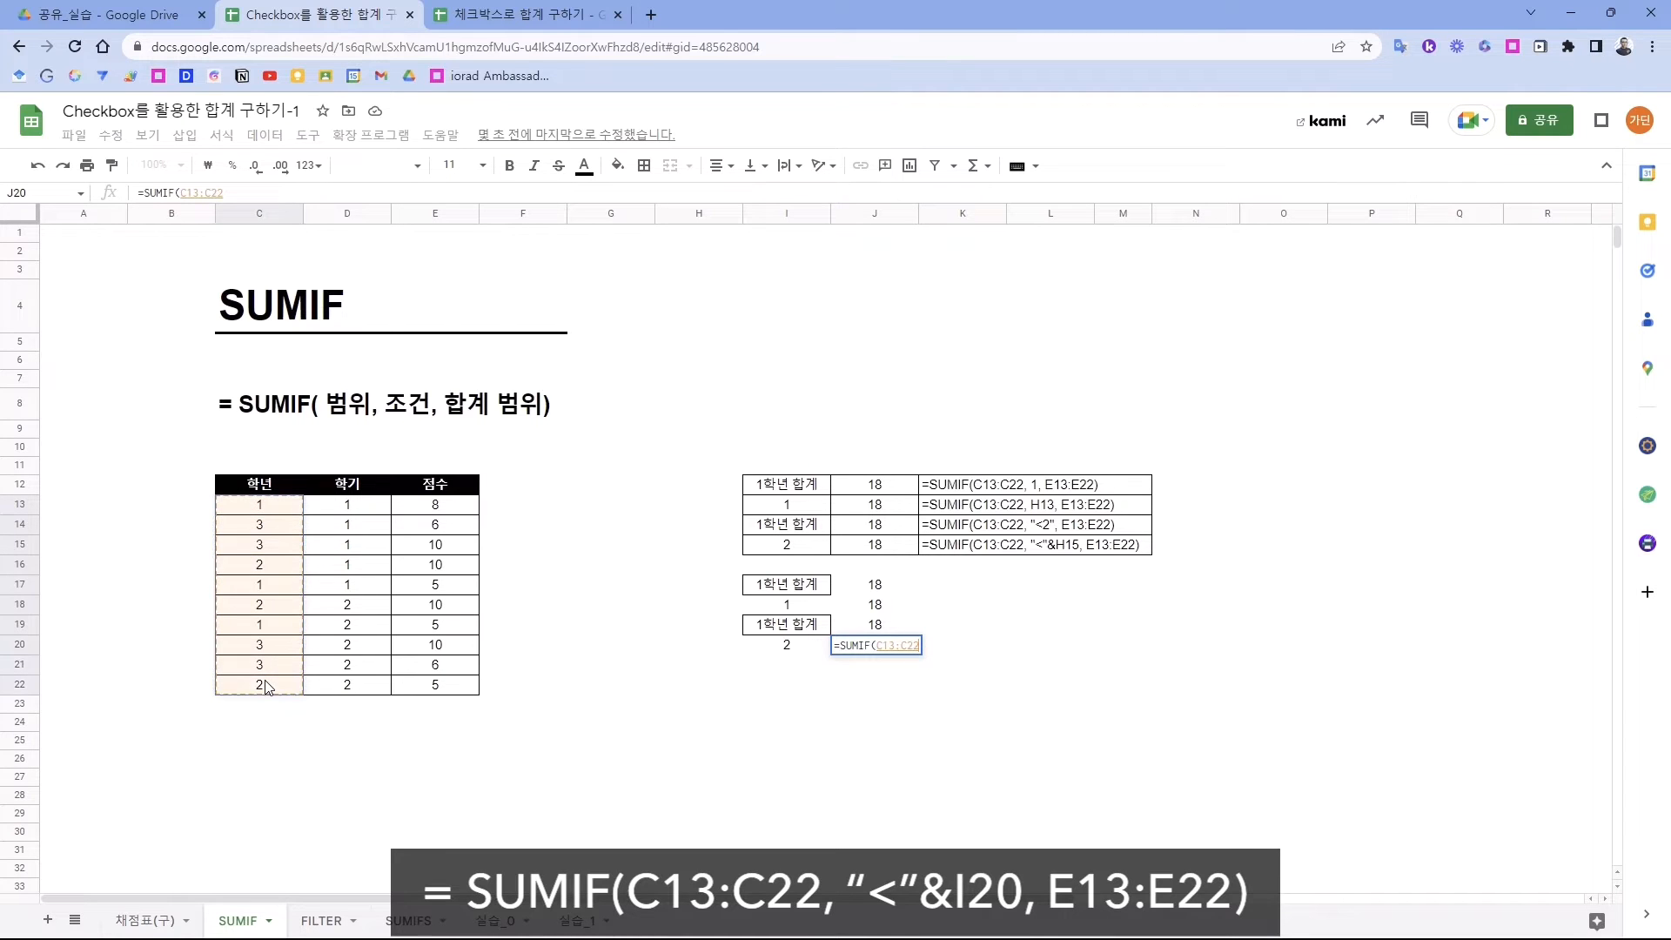
text(,)
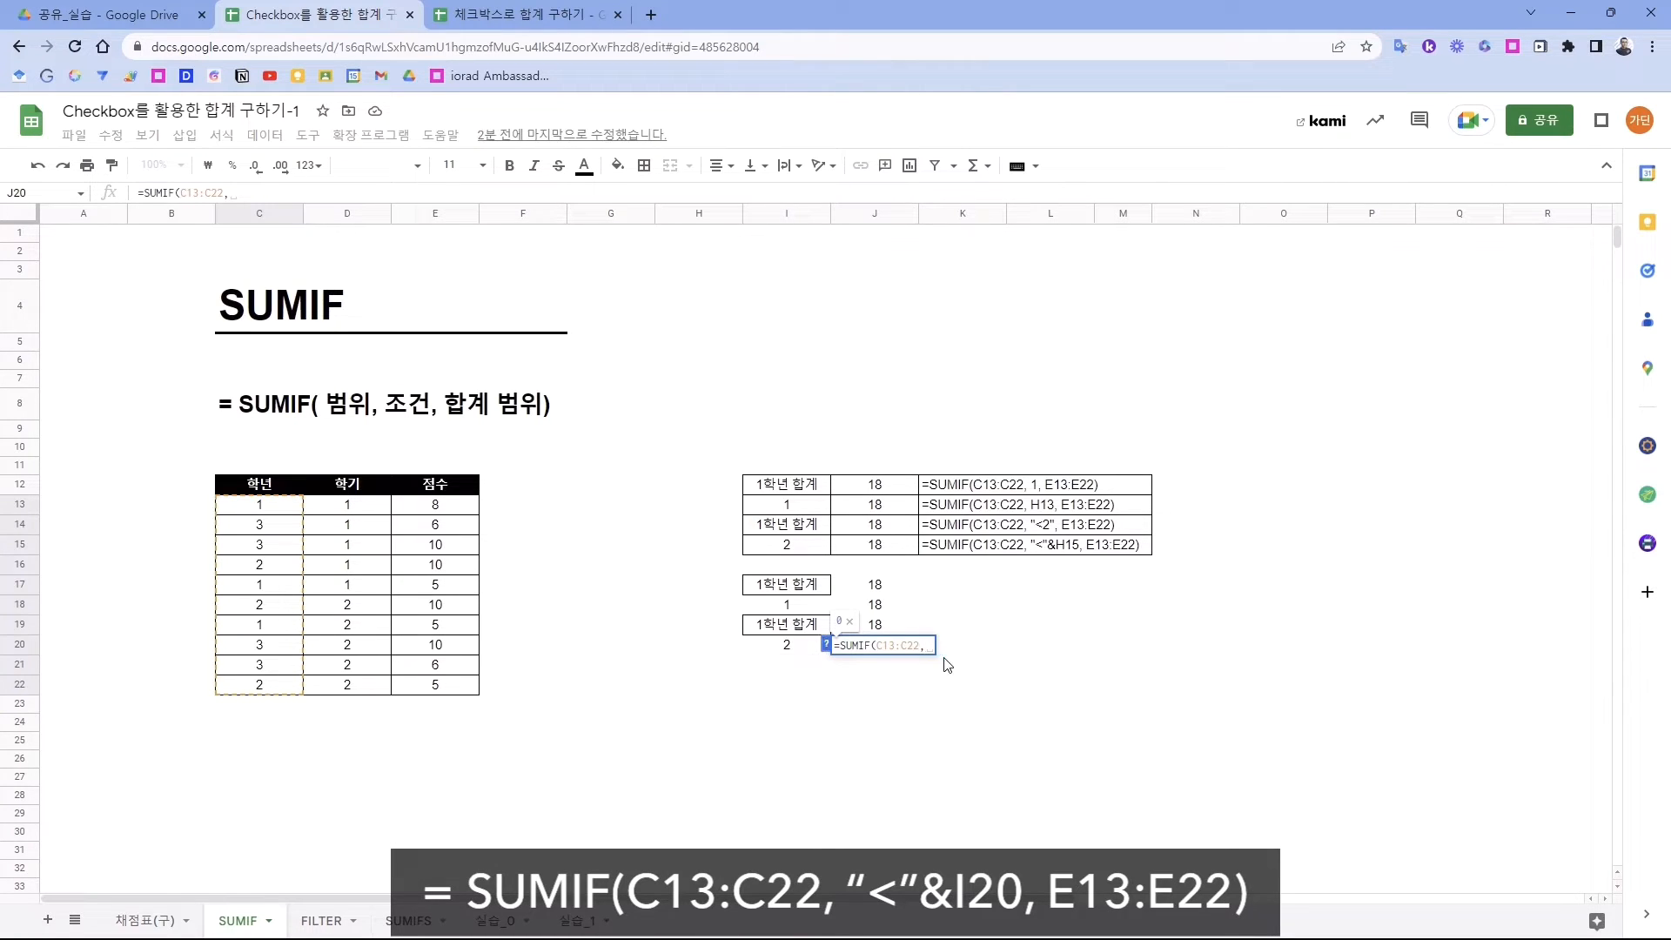
text("<")
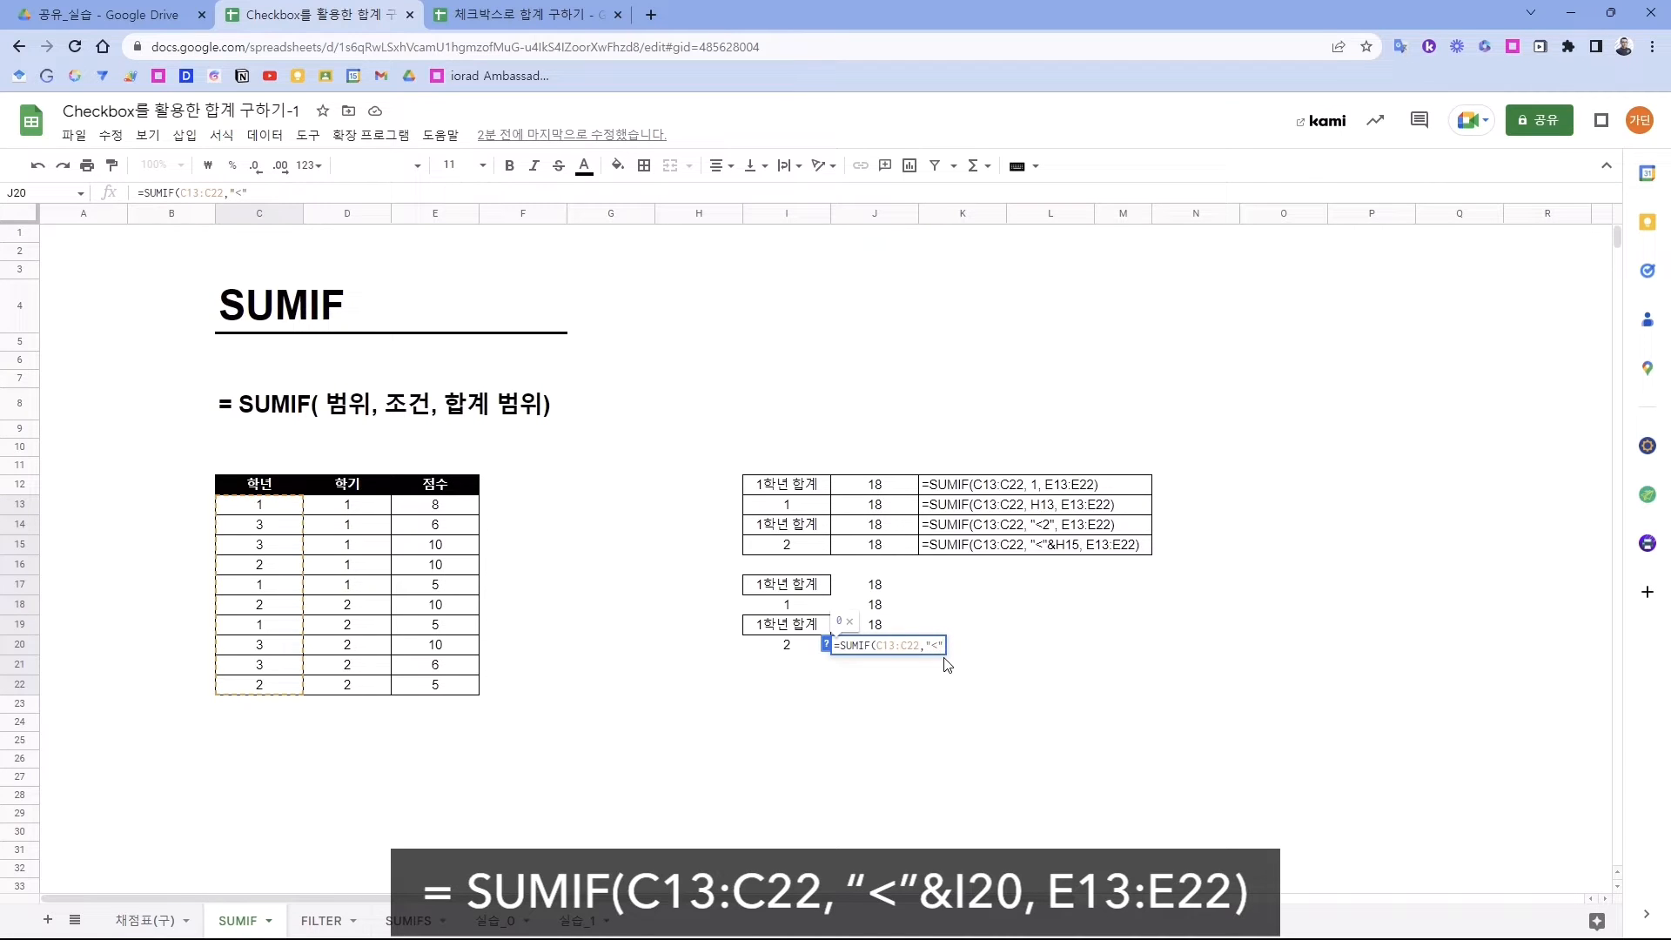
text(&)
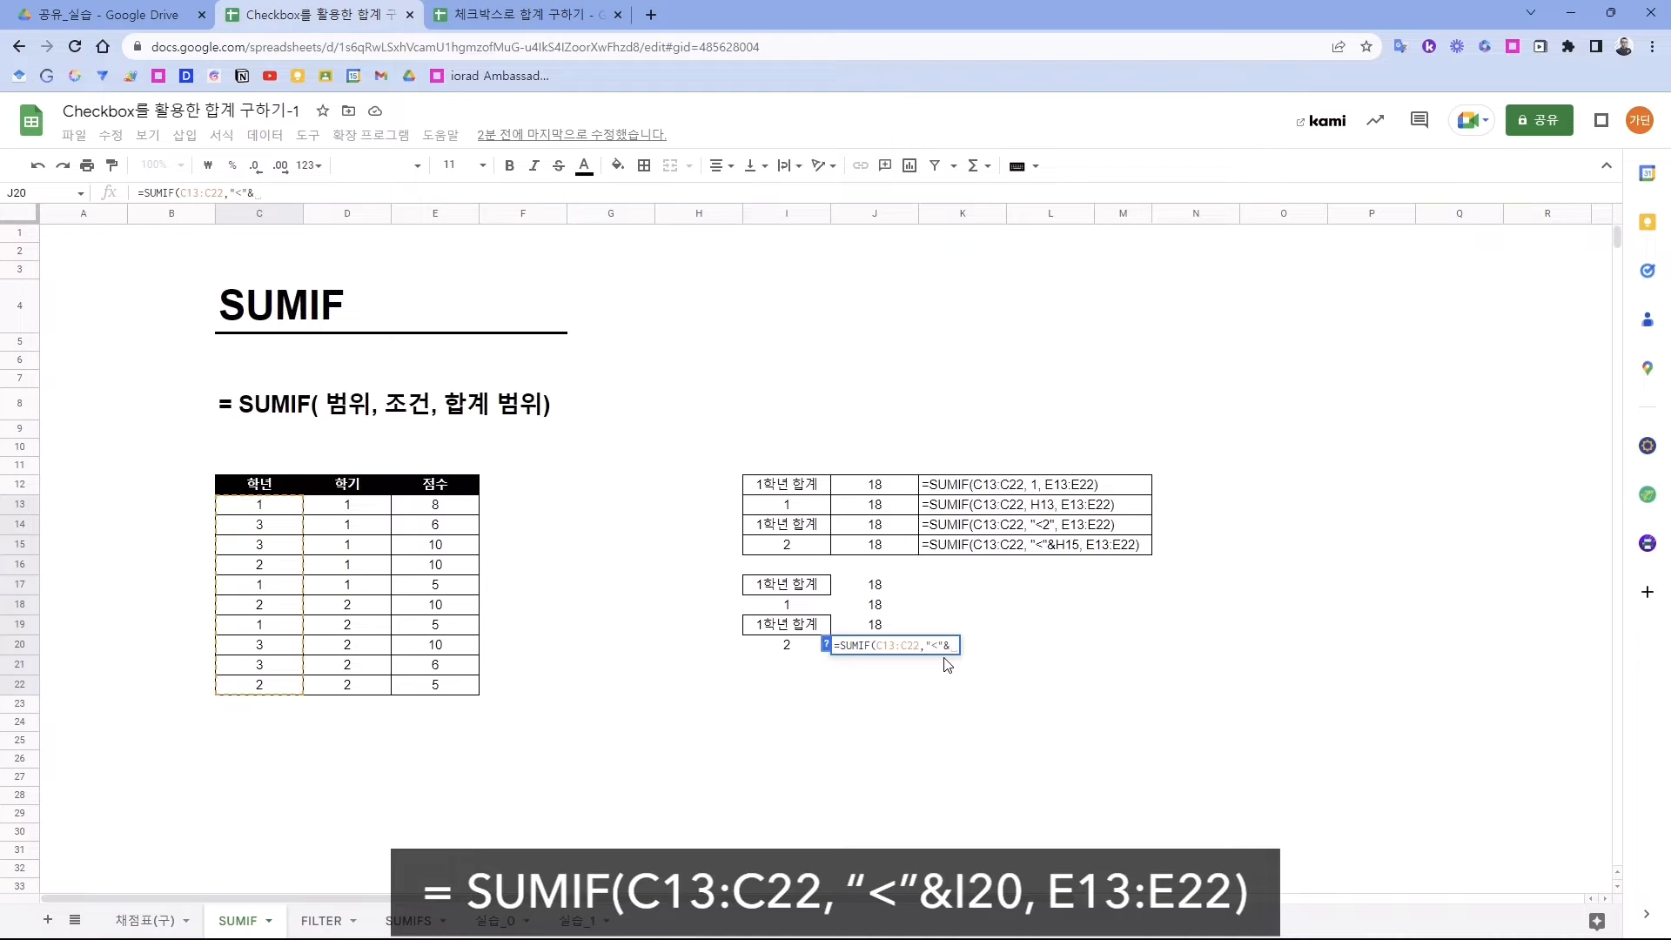
click(786, 646)
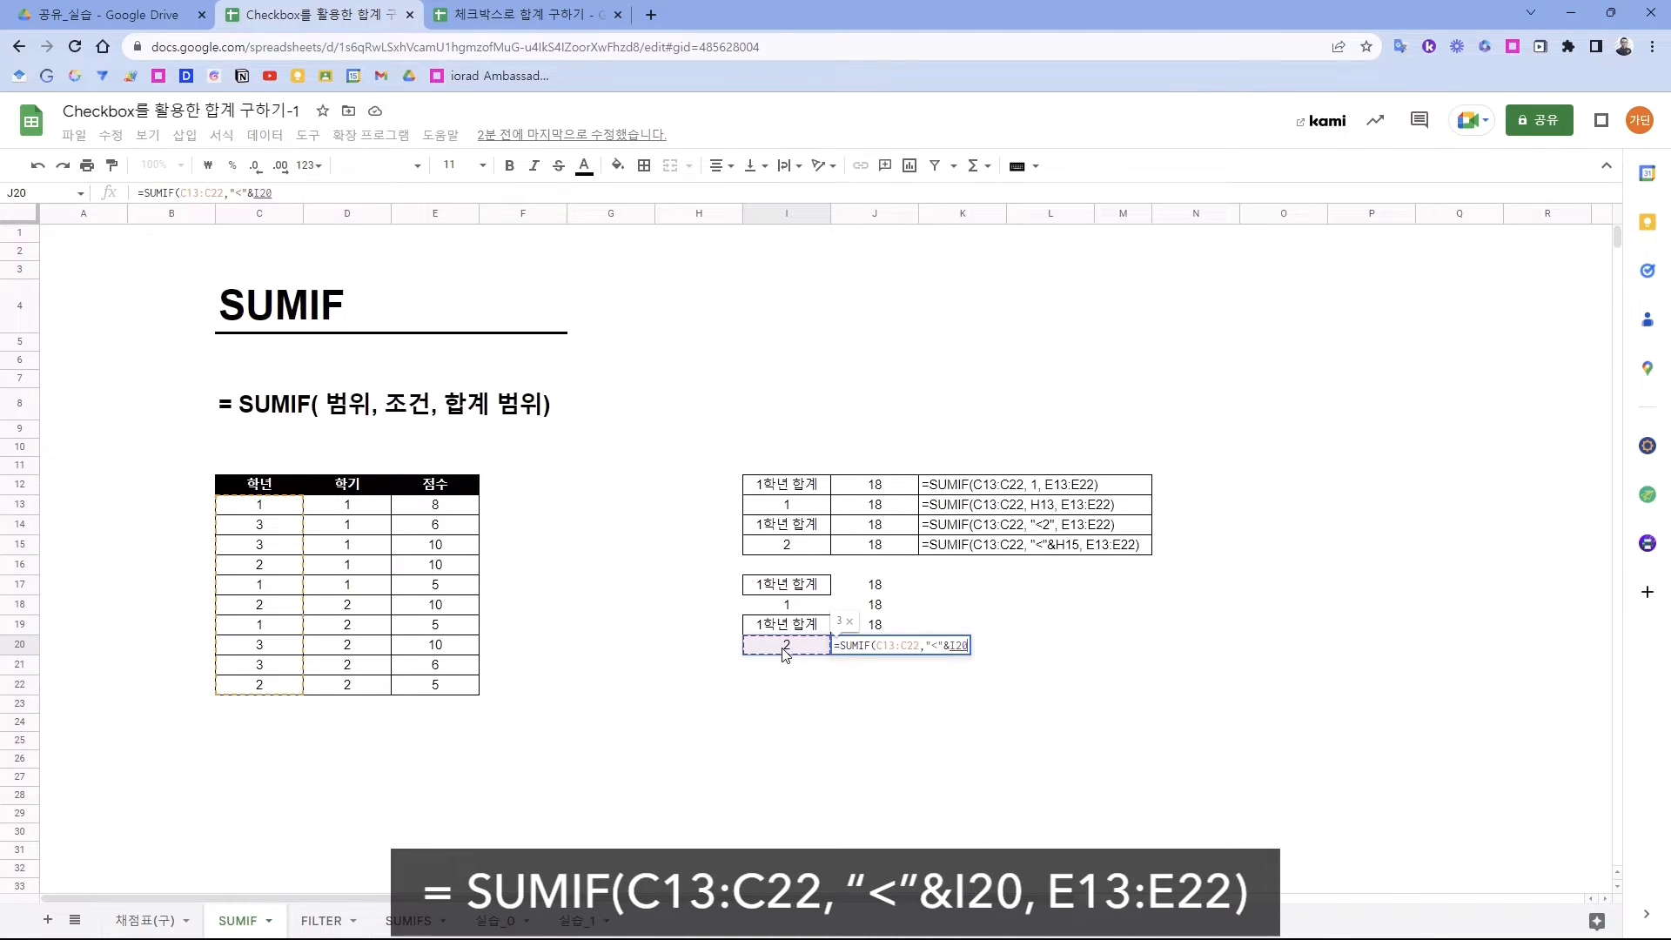
text(,)
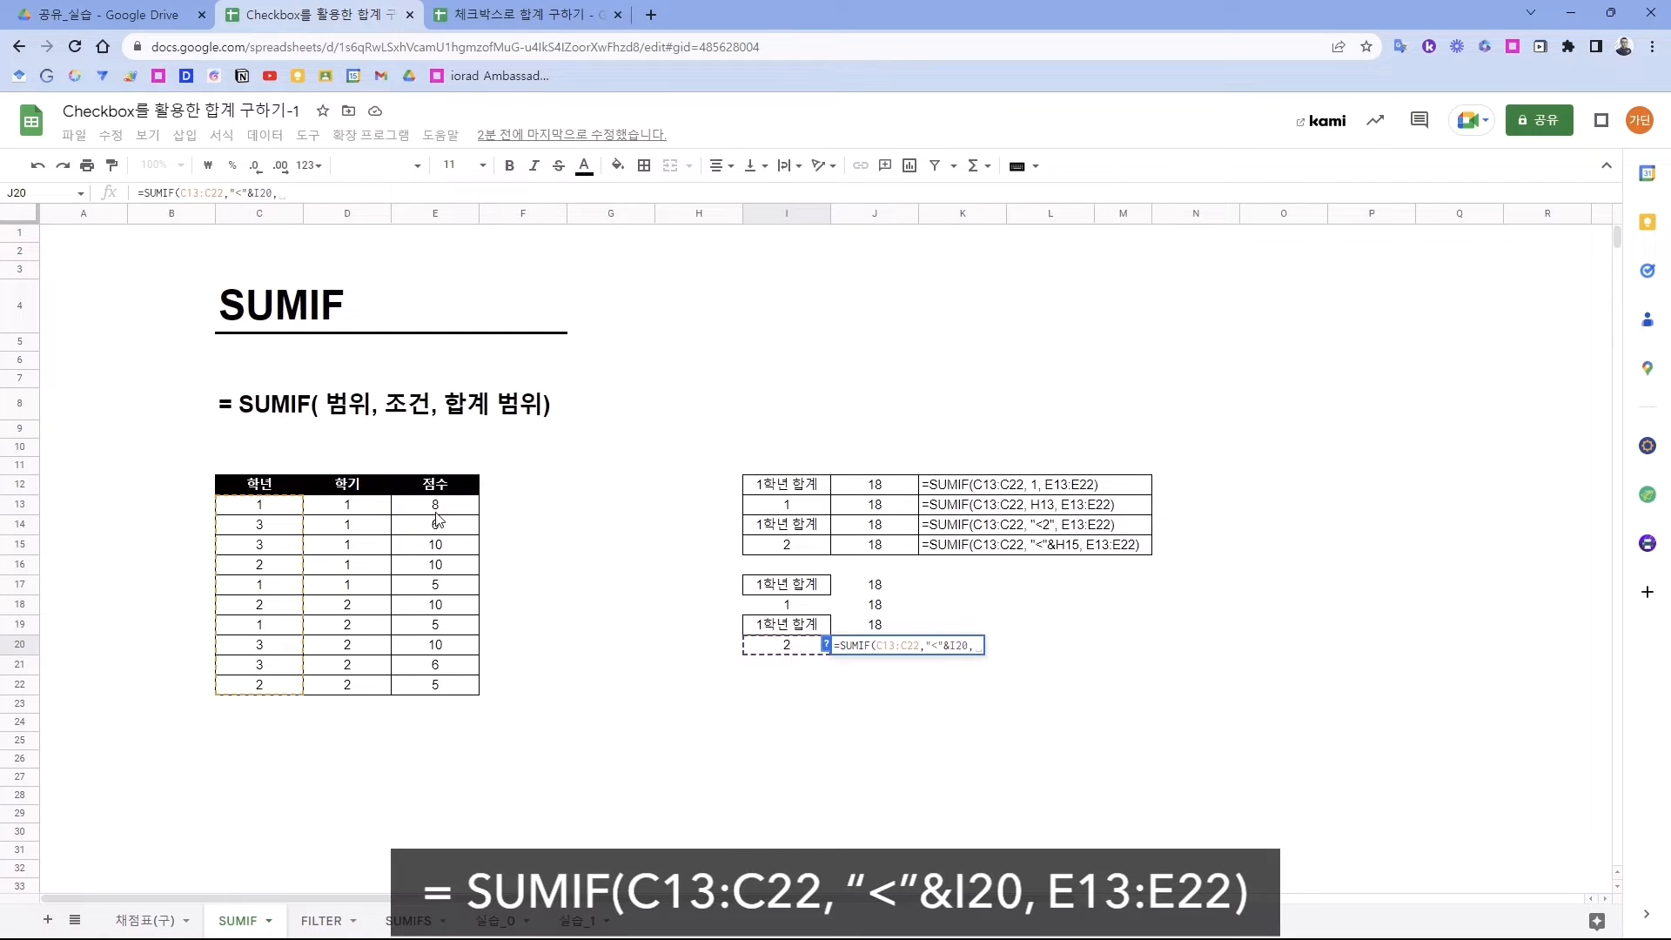
drag(435, 507, 440, 690)
key(Return)
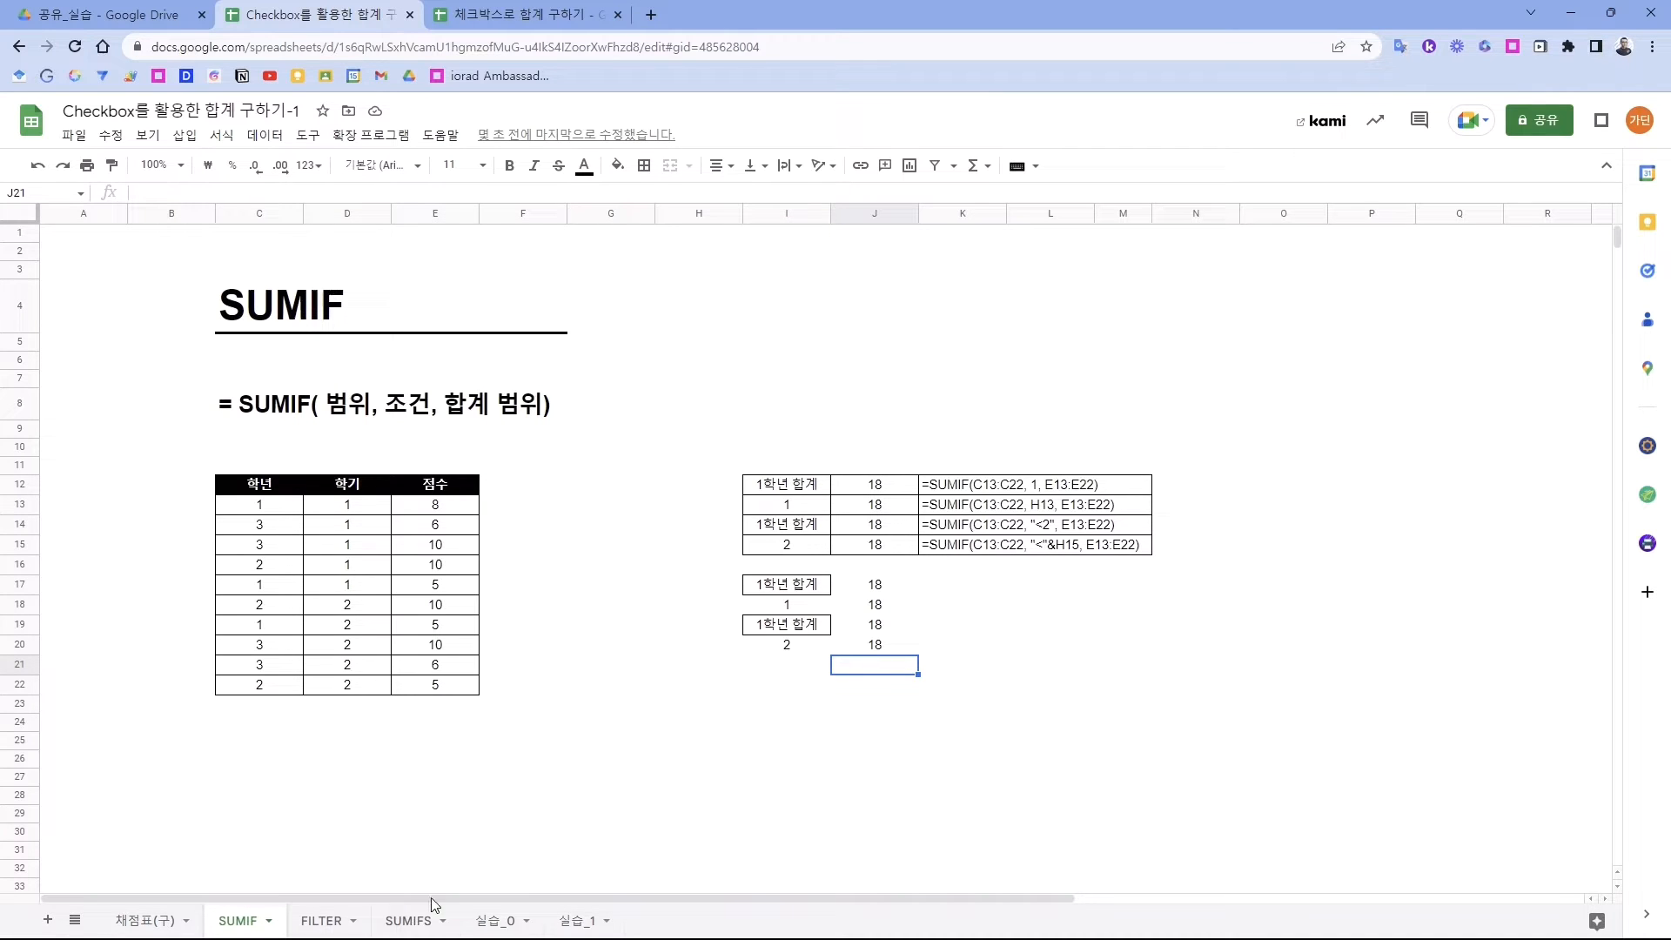
- Open the SUMIFS sheet and copy the label 1학년 1학기 from J12 into J14
click(408, 920)
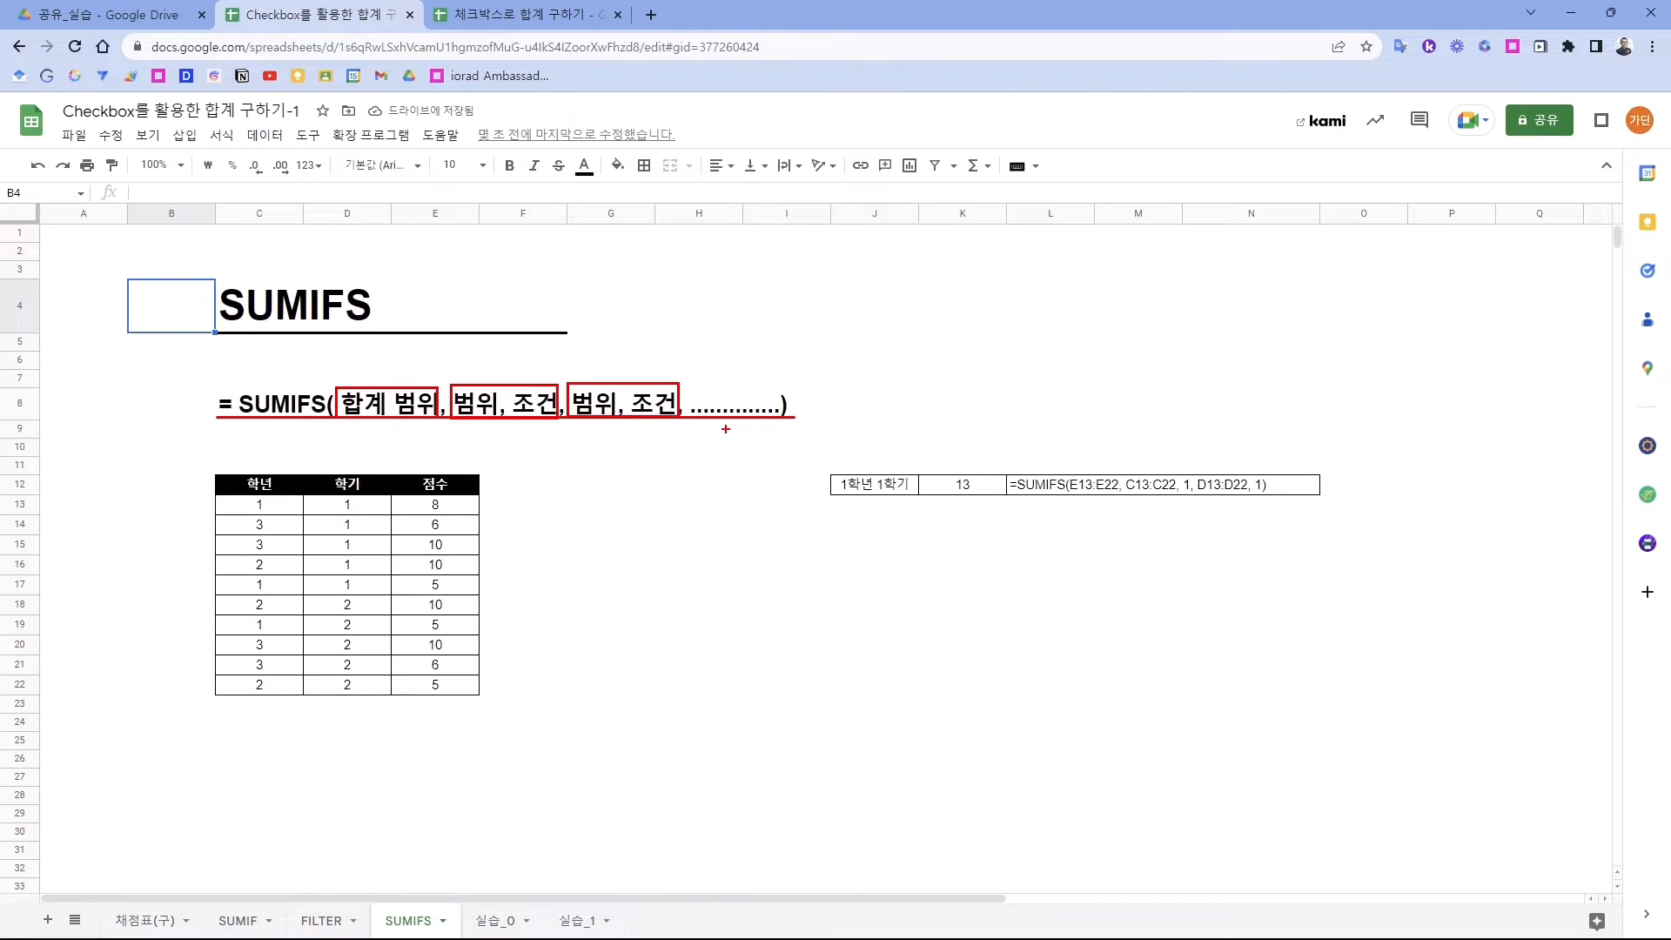
click(866, 532)
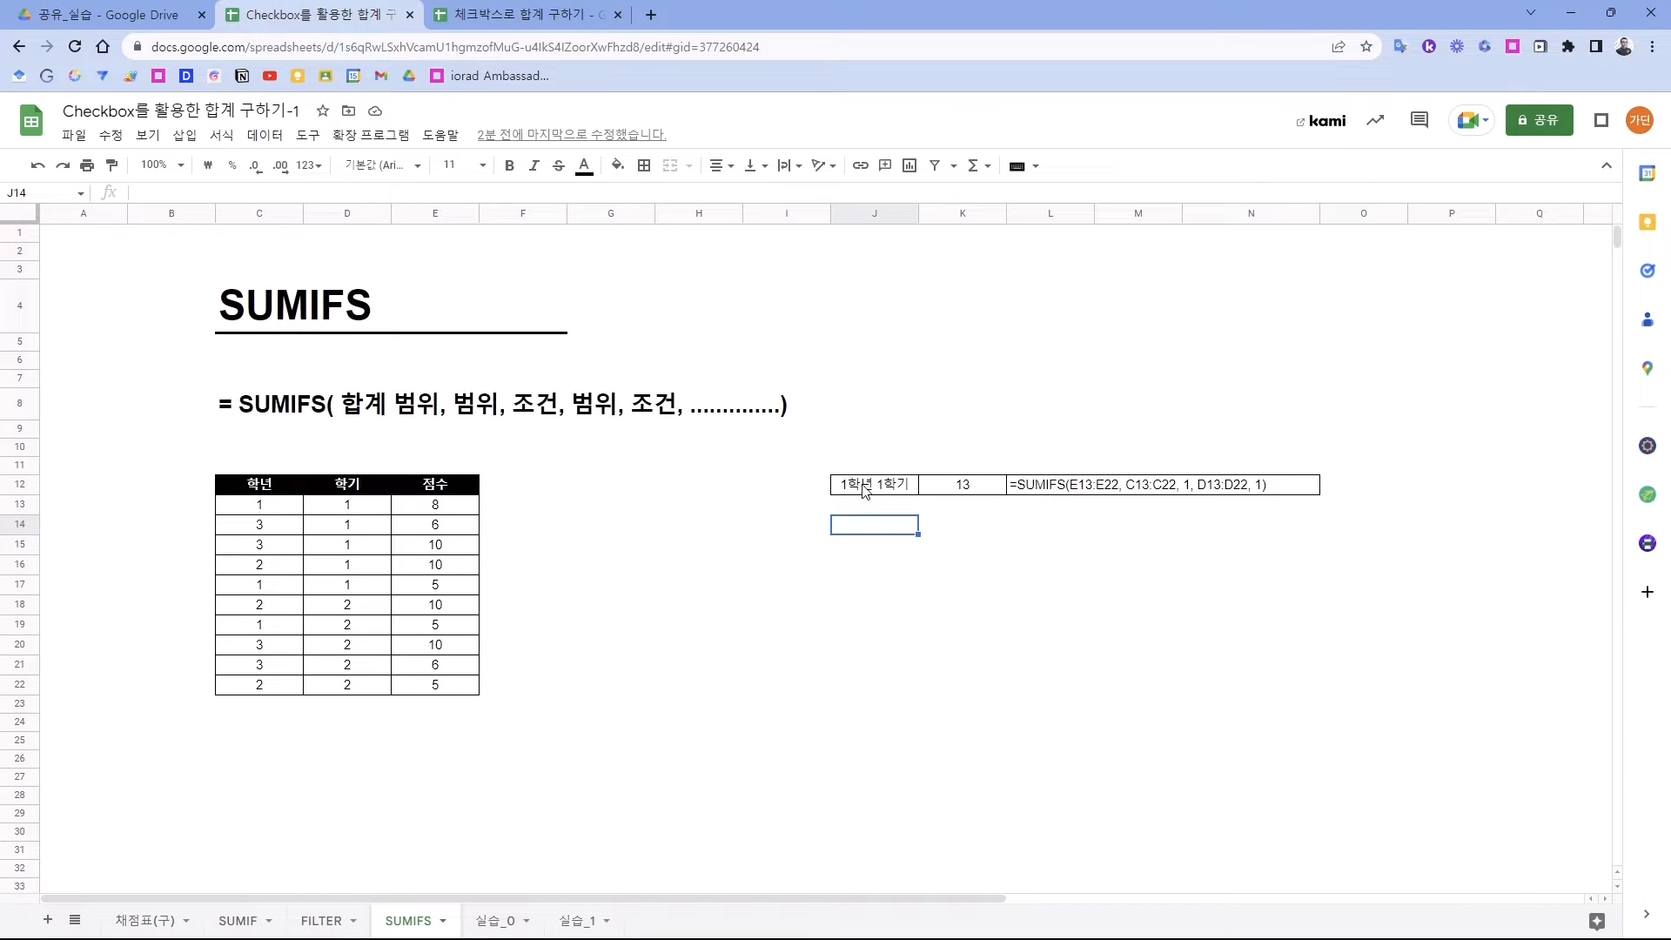
click(864, 485)
key(ctrl+c)
click(874, 531)
key(ctrl+v)
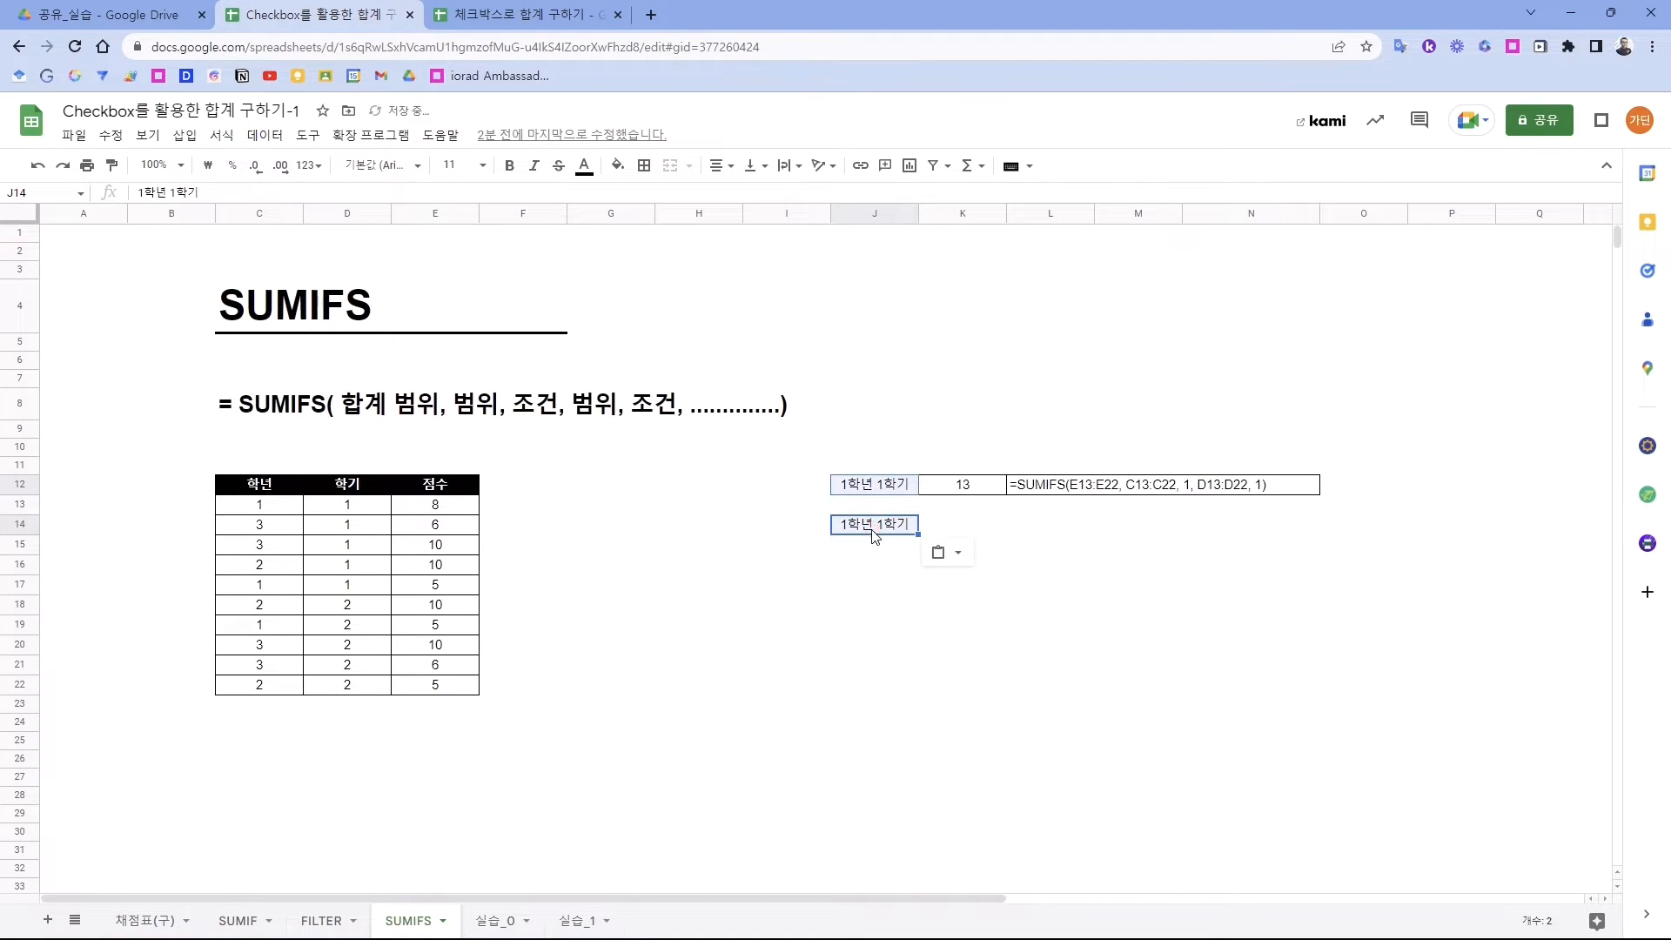
- Enter the formula =SUMIFS(E13:E22, C13:C22,1,D13:D22,1) in K14 to total the first-grade, first-semester scores
click(972, 526)
text(=sumifs)
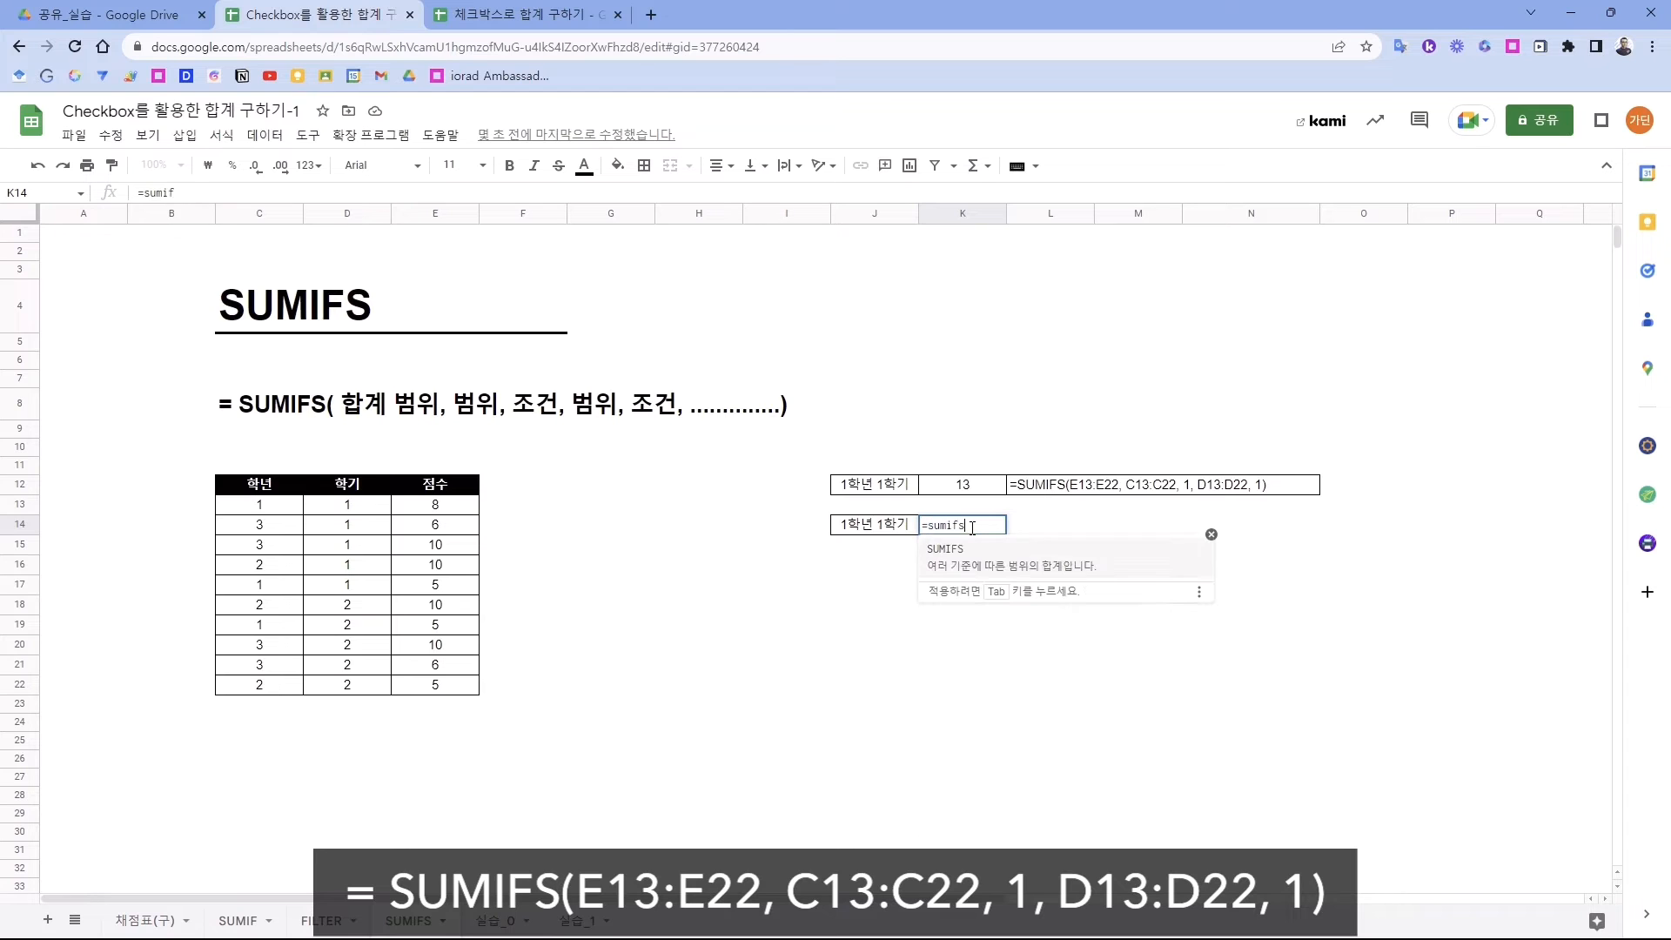
key(Tab)
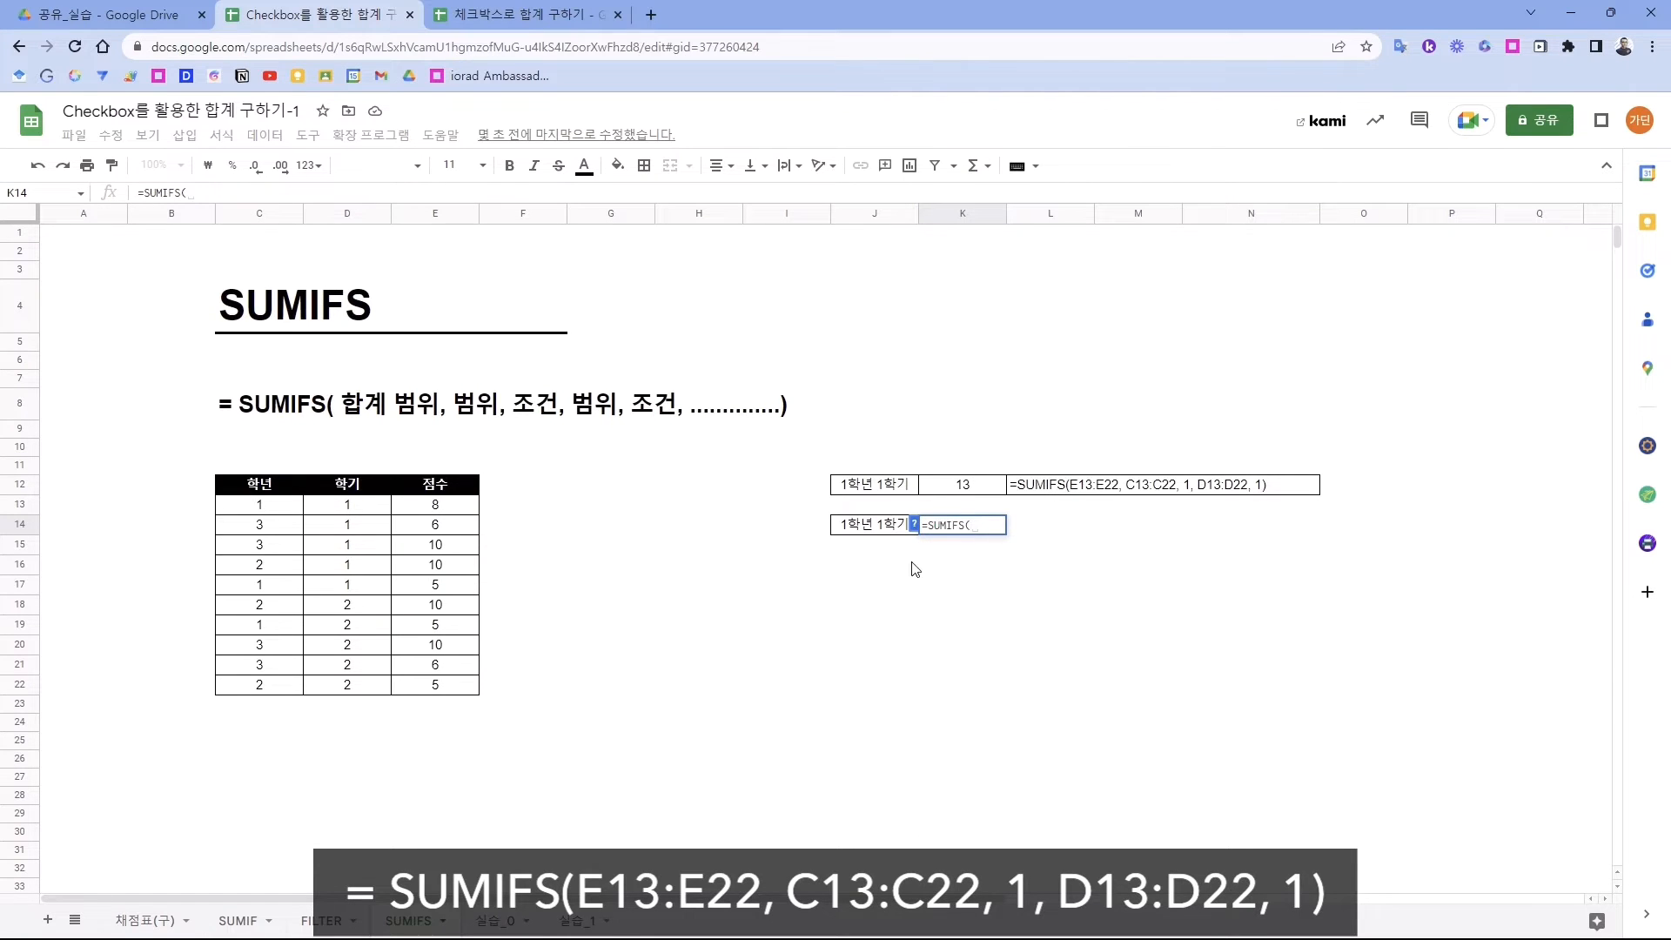
drag(461, 513, 453, 685)
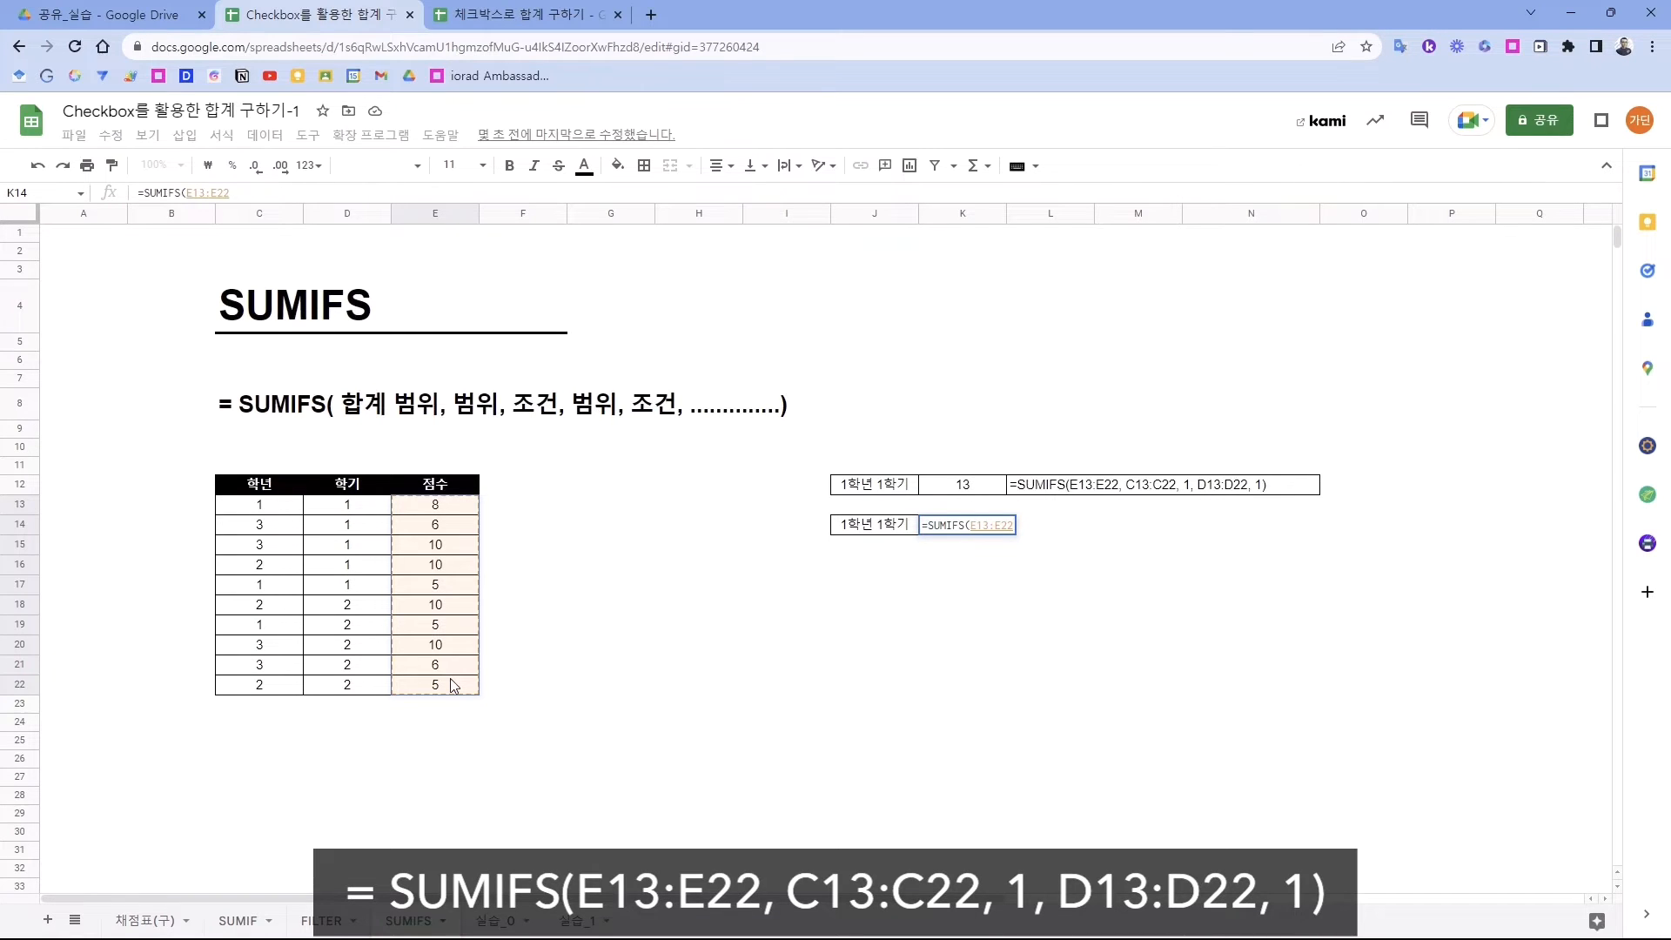
text(,)
drag(259, 505, 264, 688)
text(,1,)
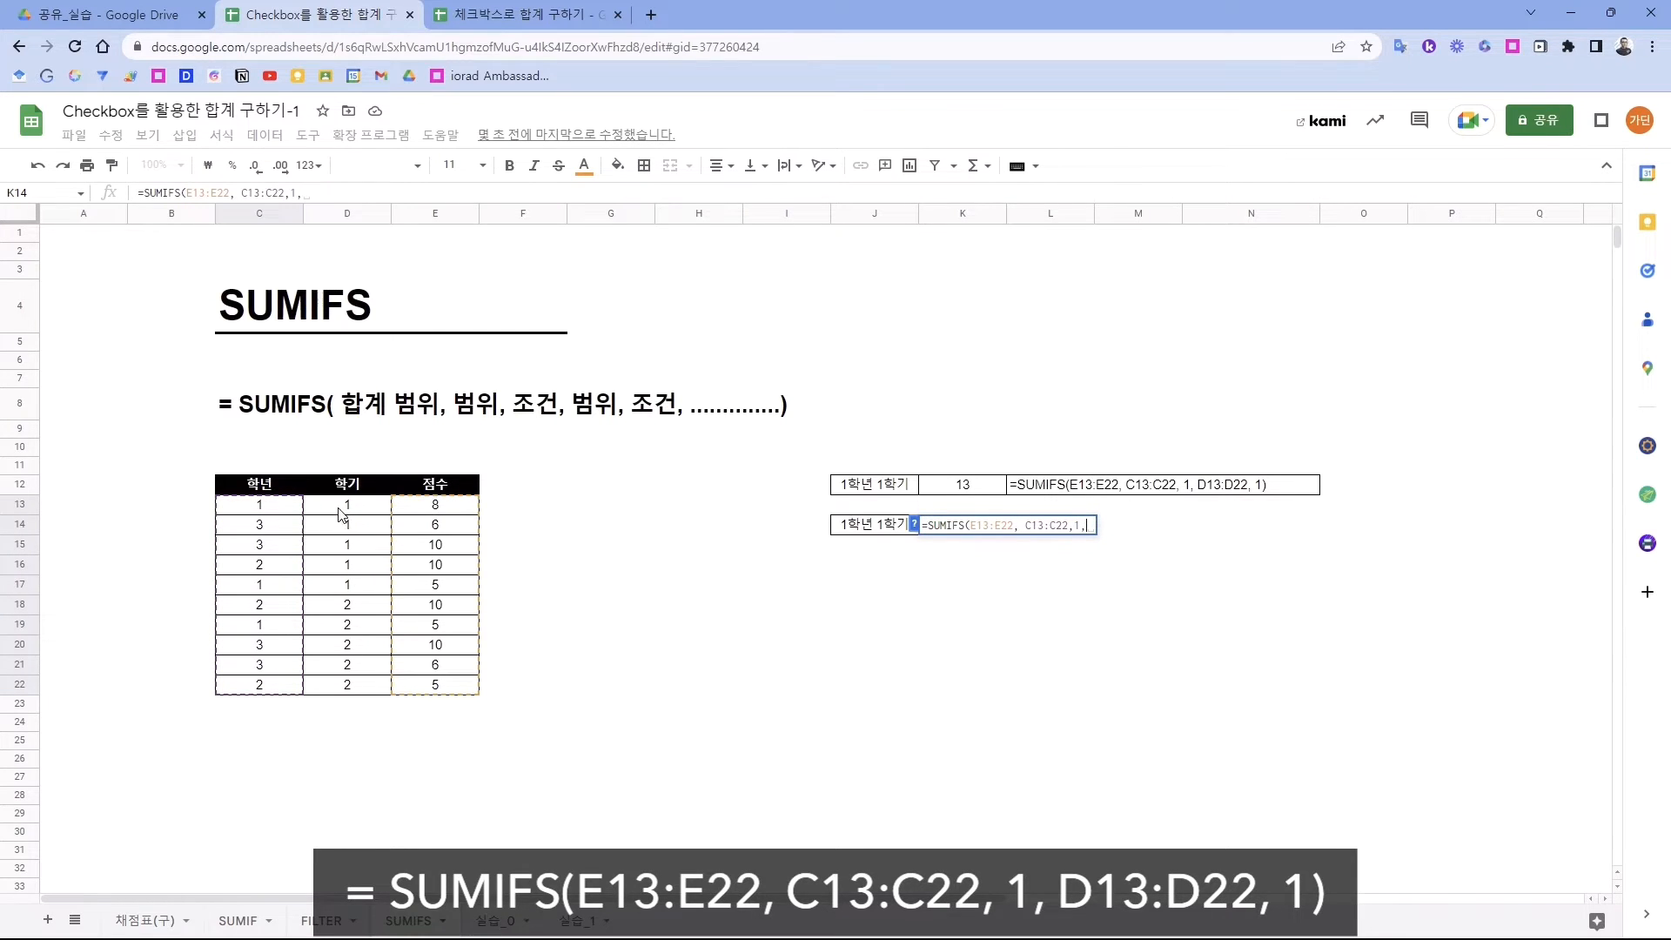
drag(348, 505, 336, 693)
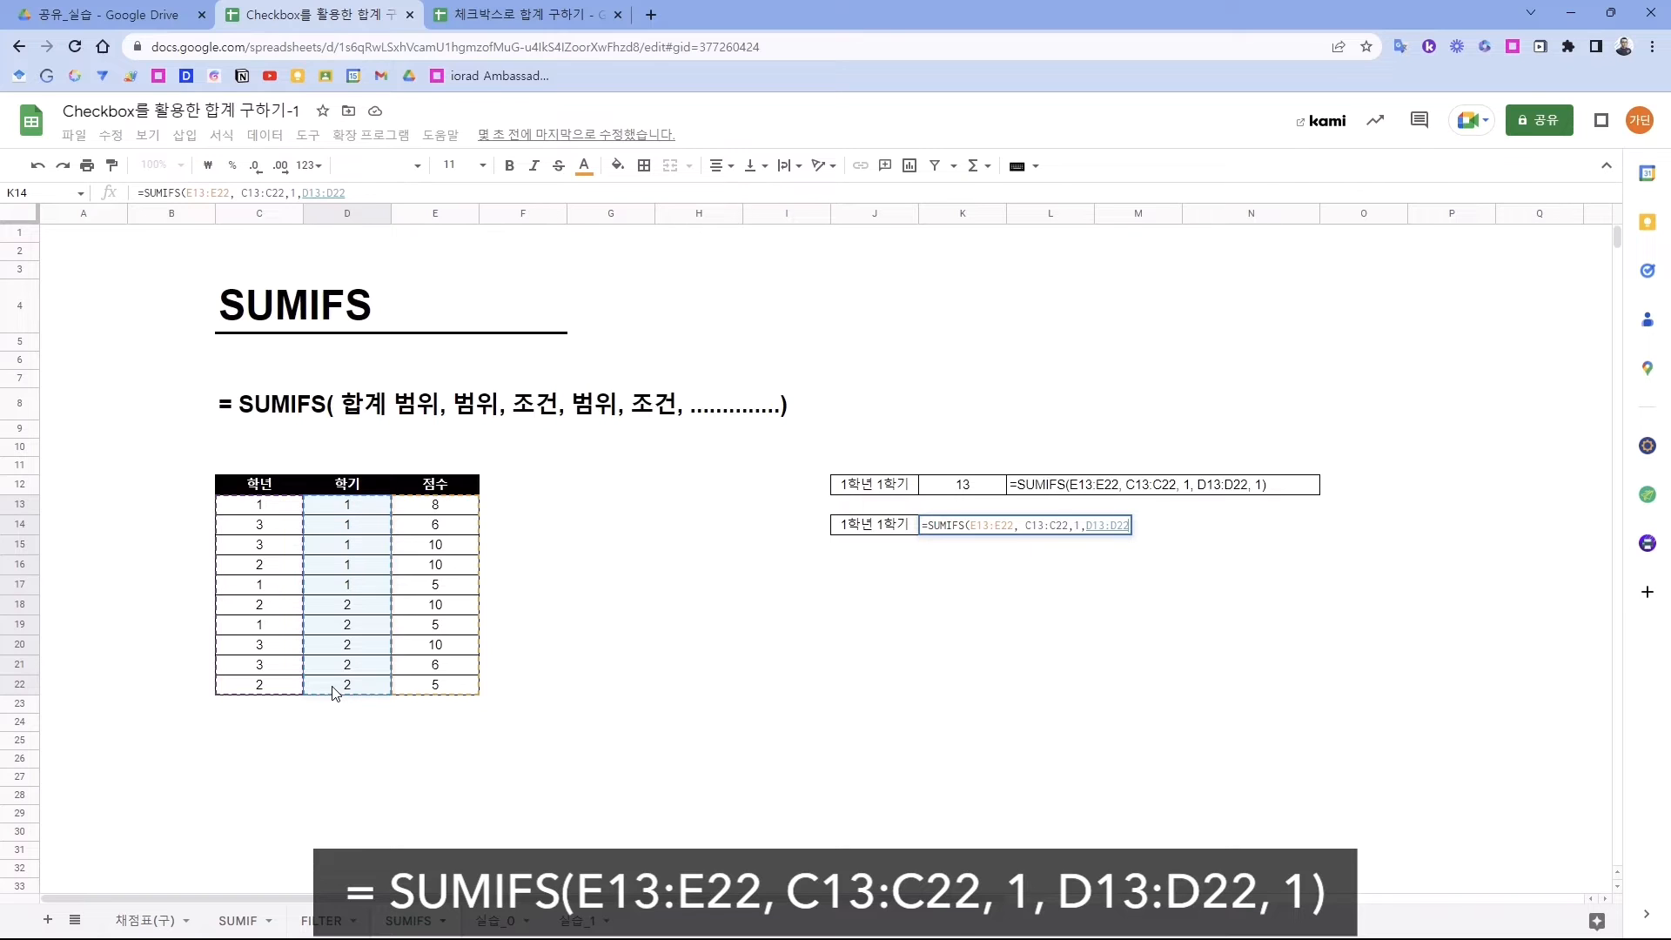
text(,1)
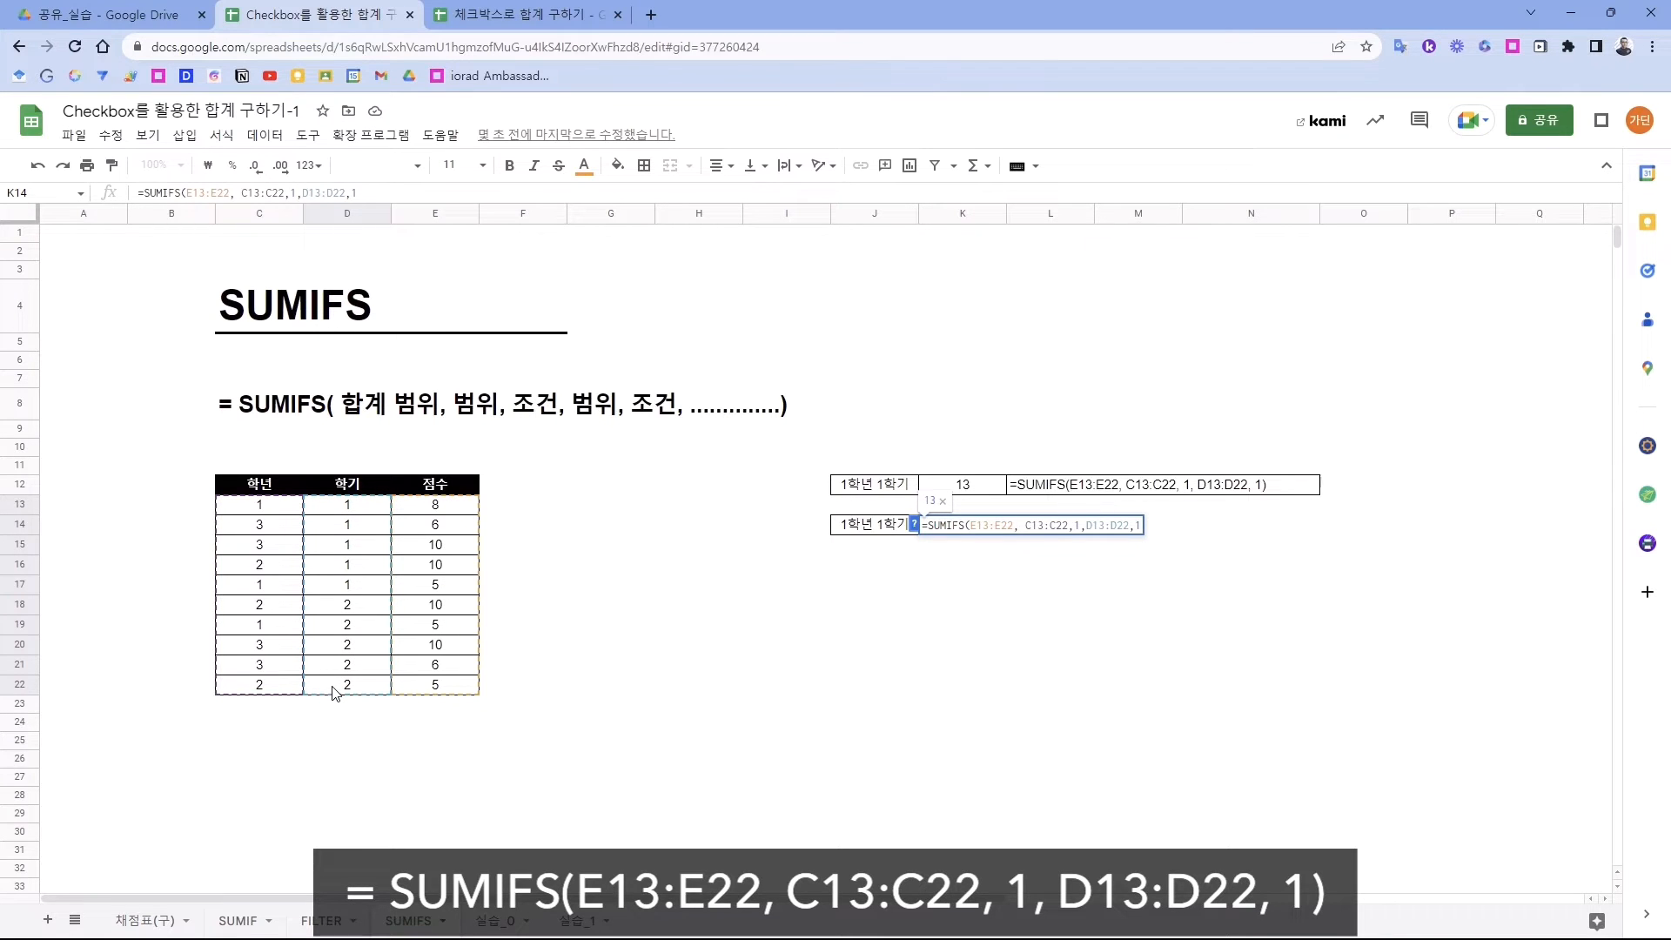
text())
key(Return)
click(986, 526)
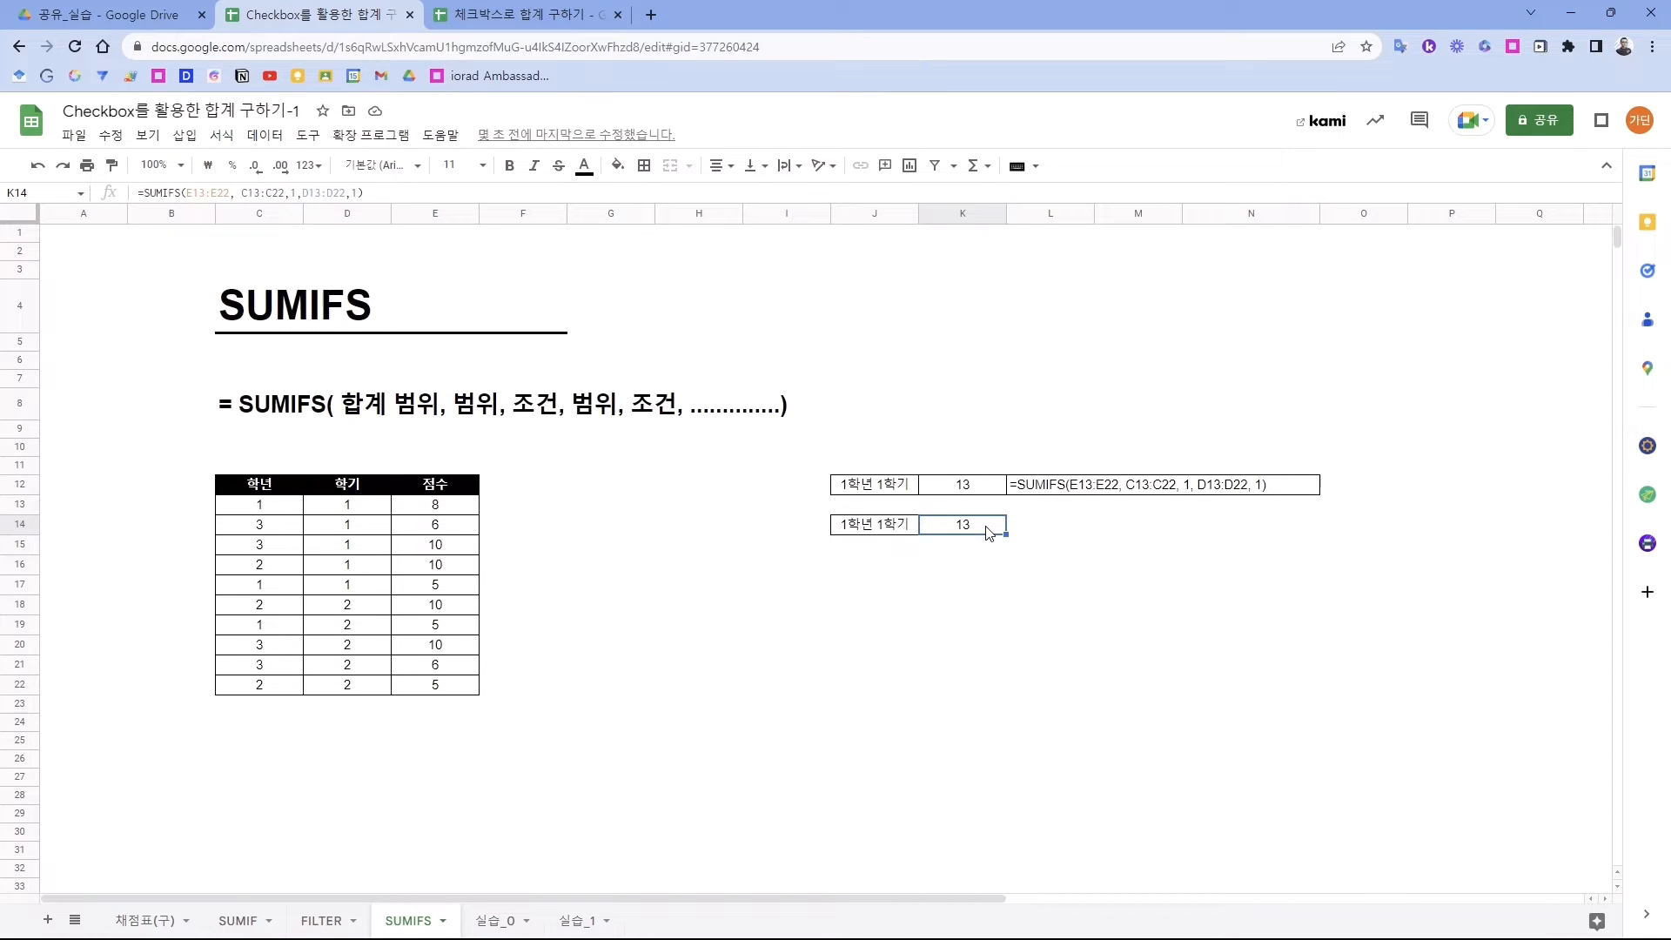
- Open the 실습_0 sheet and enter =FILTER(A2:D18,E2:E18) in G2 to list the loan records marked TRUE
key(ctrl+Page_Down)
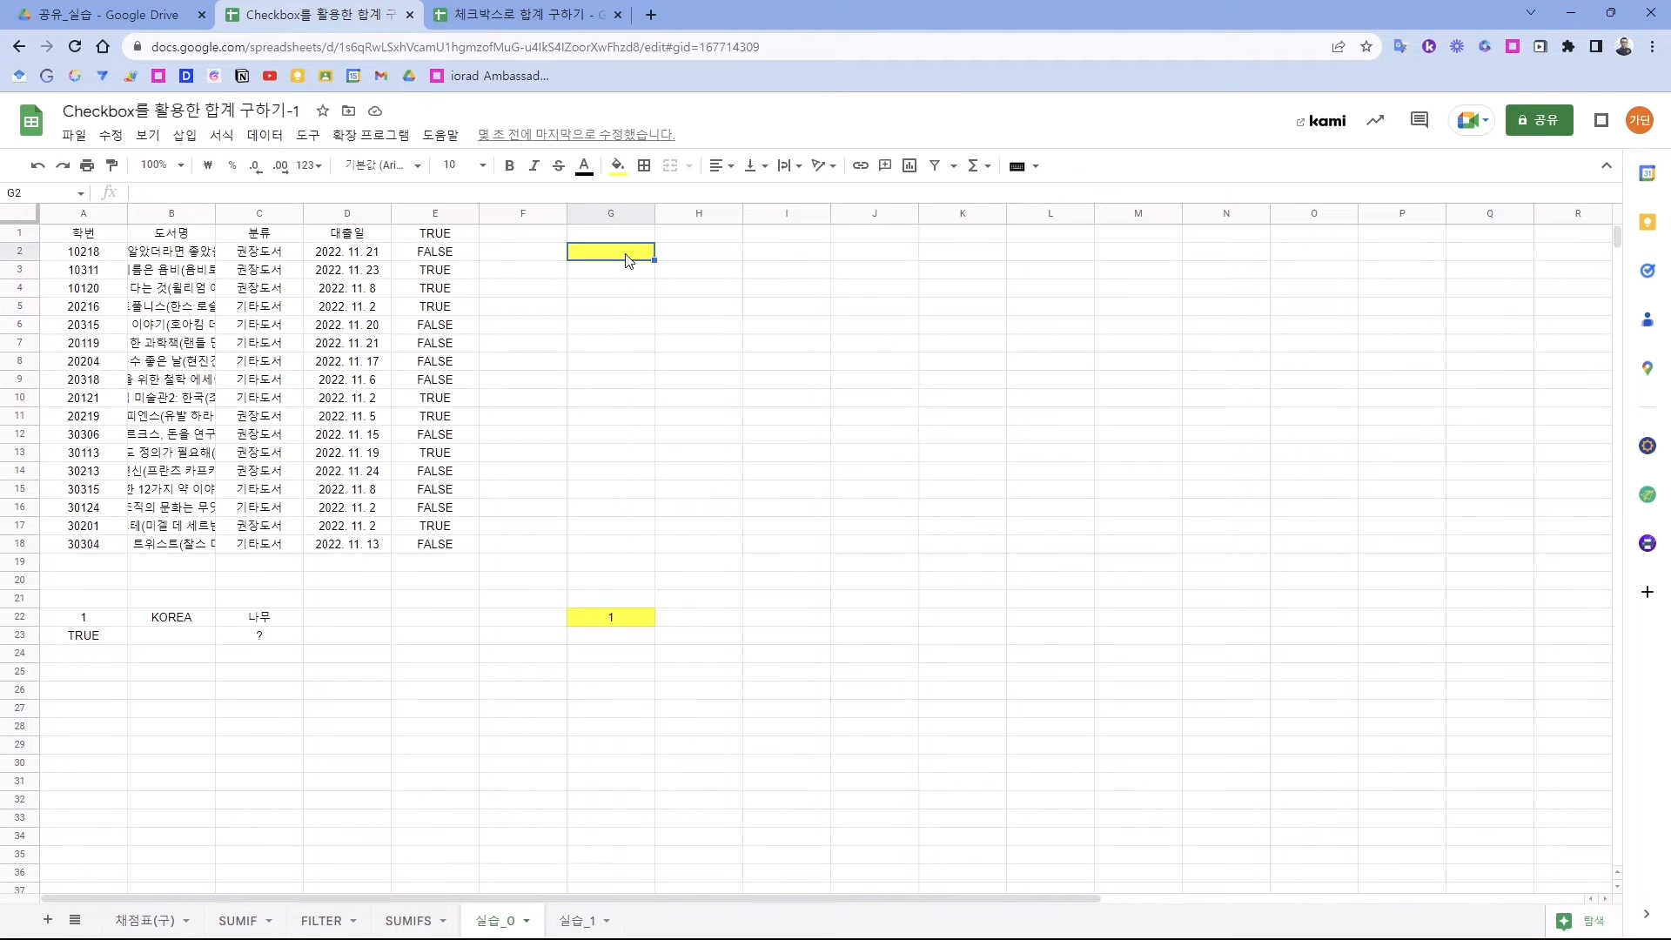
text(=FILTER()
drag(83, 252, 348, 545)
text(,)
drag(440, 259, 431, 552)
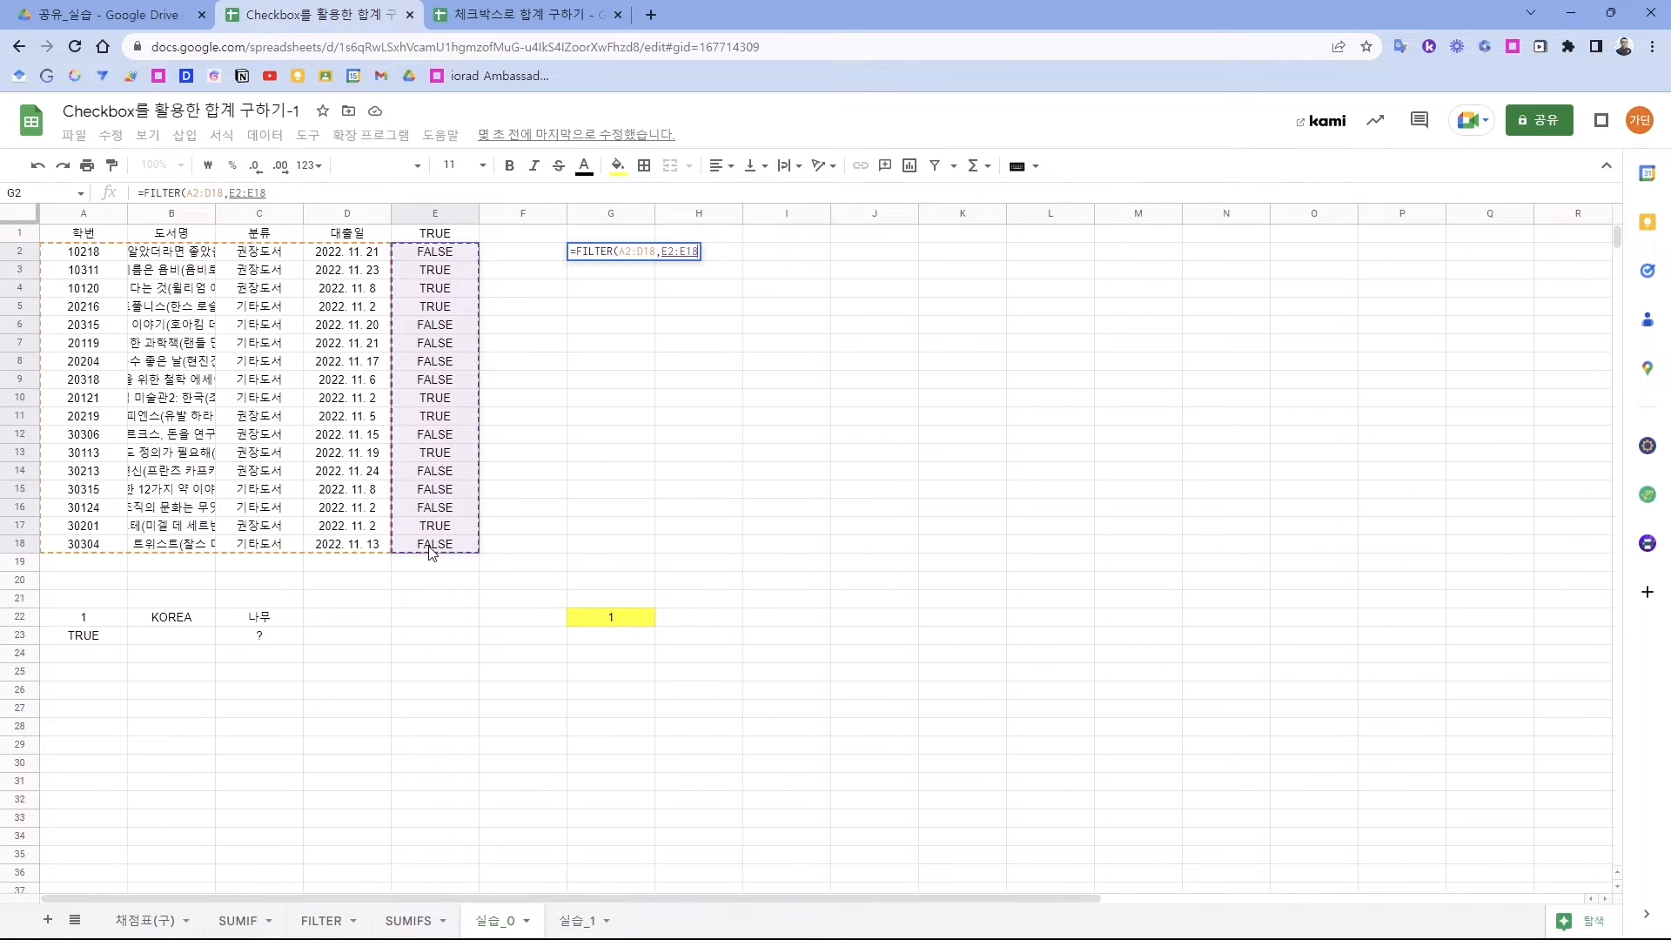
key(Return)
- Move the TRUE/FALSE values from E2:E18 to J10:J26 and check the FILTER output against their new location
drag(435, 251, 446, 546)
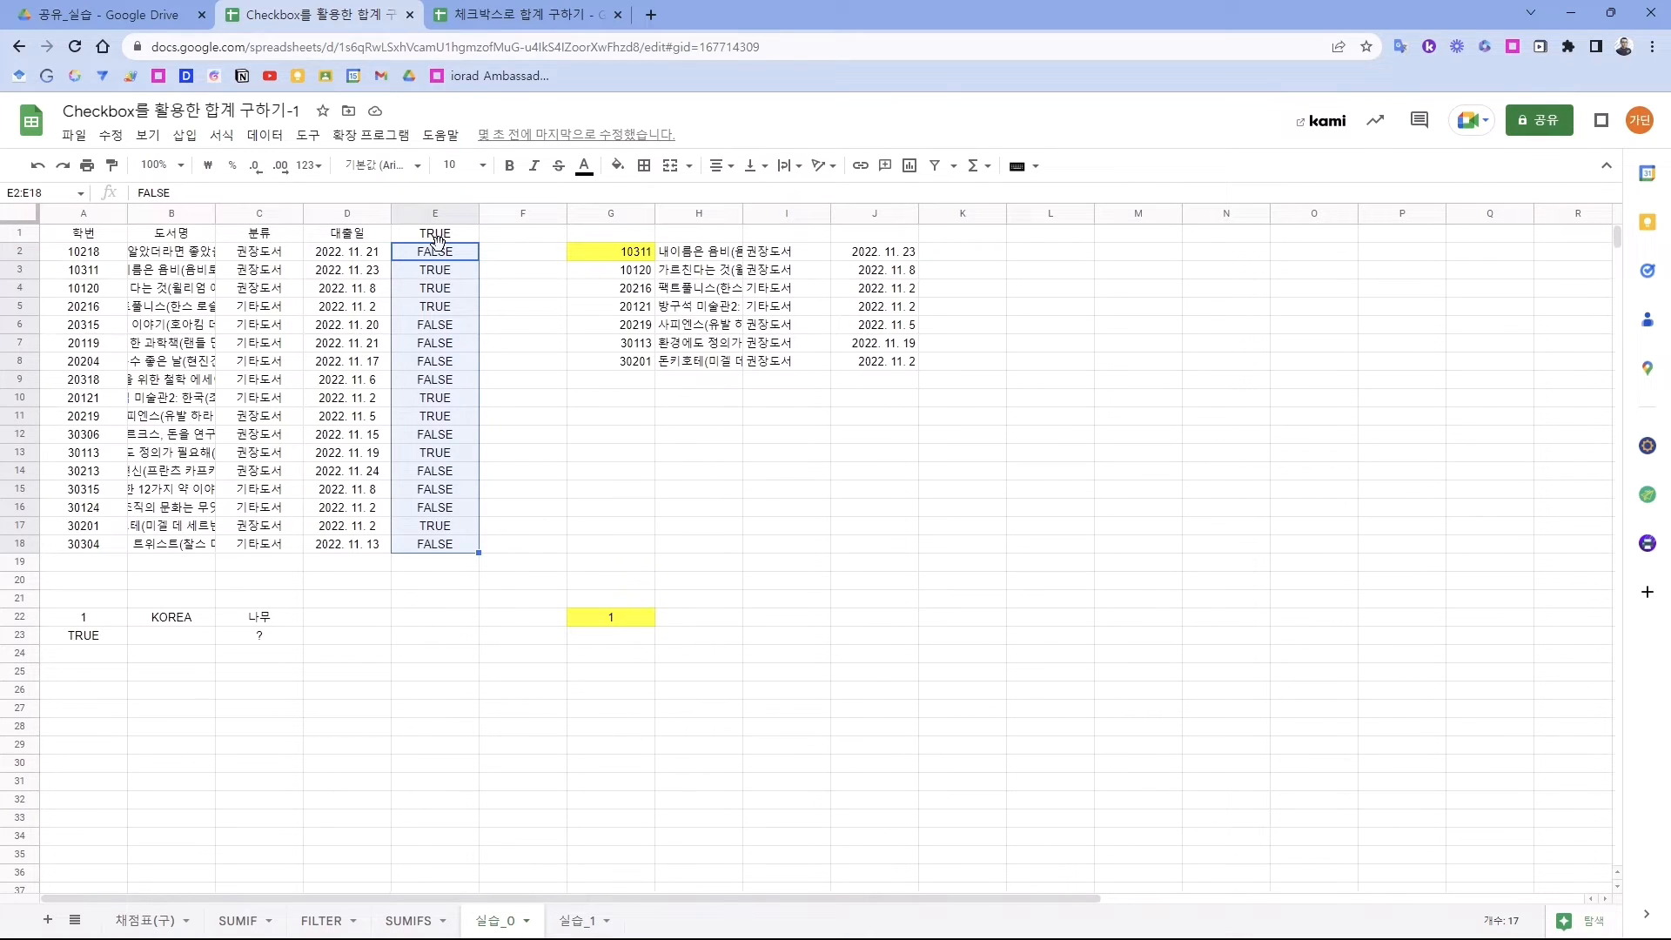
drag(437, 240, 875, 413)
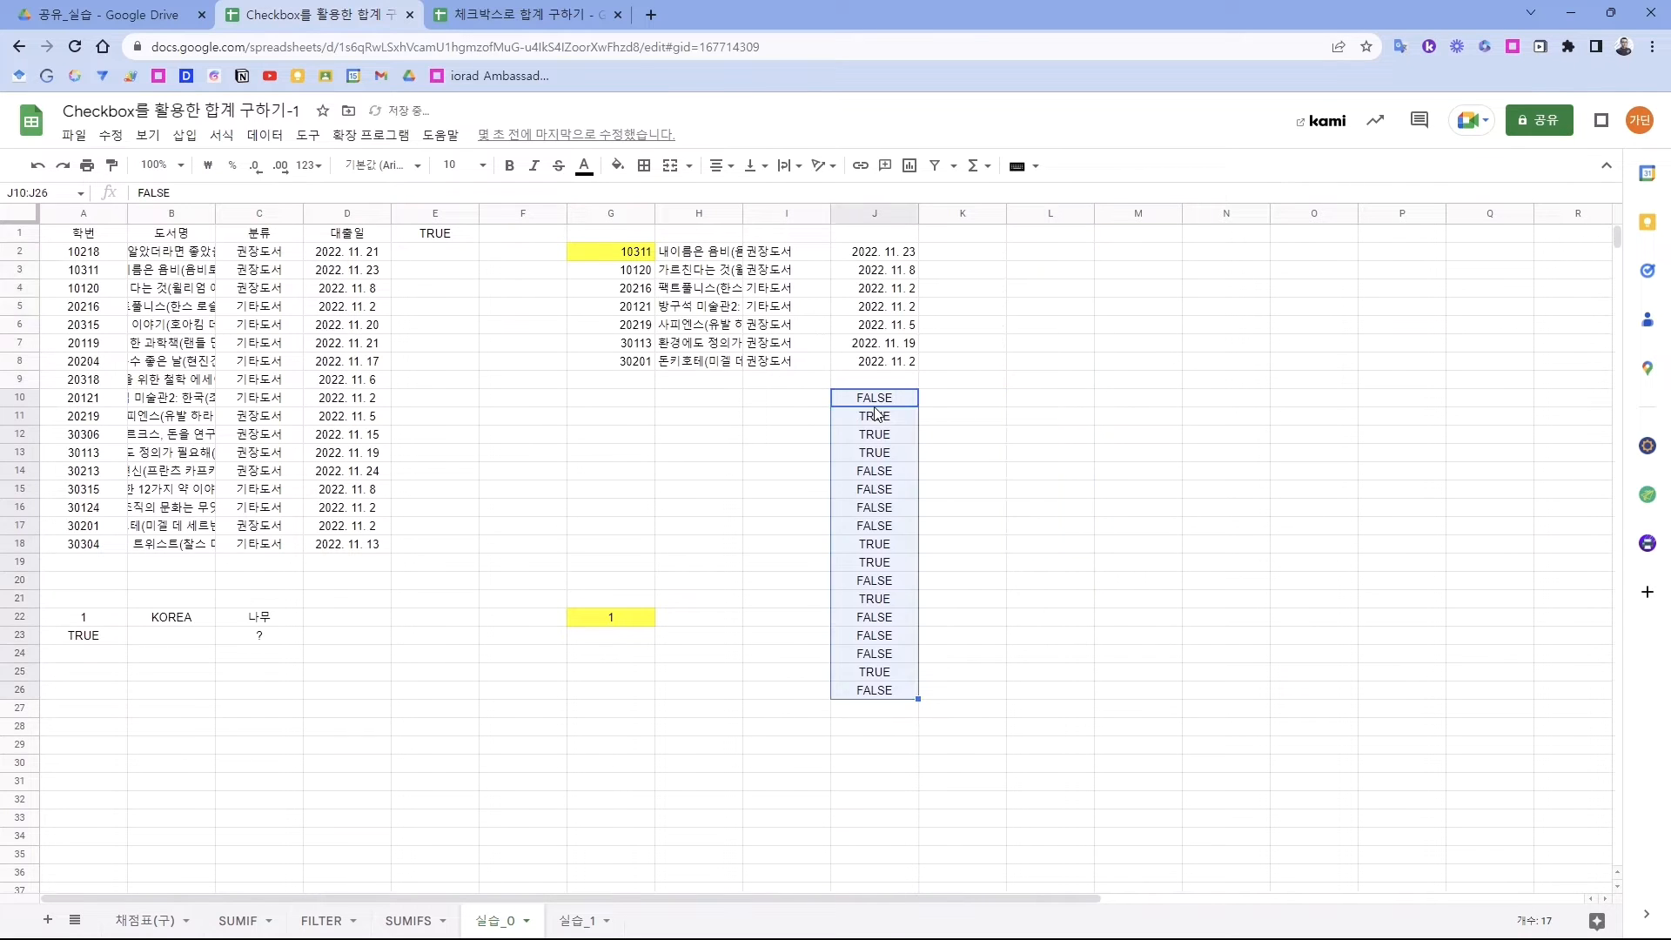
drag(613, 252, 905, 358)
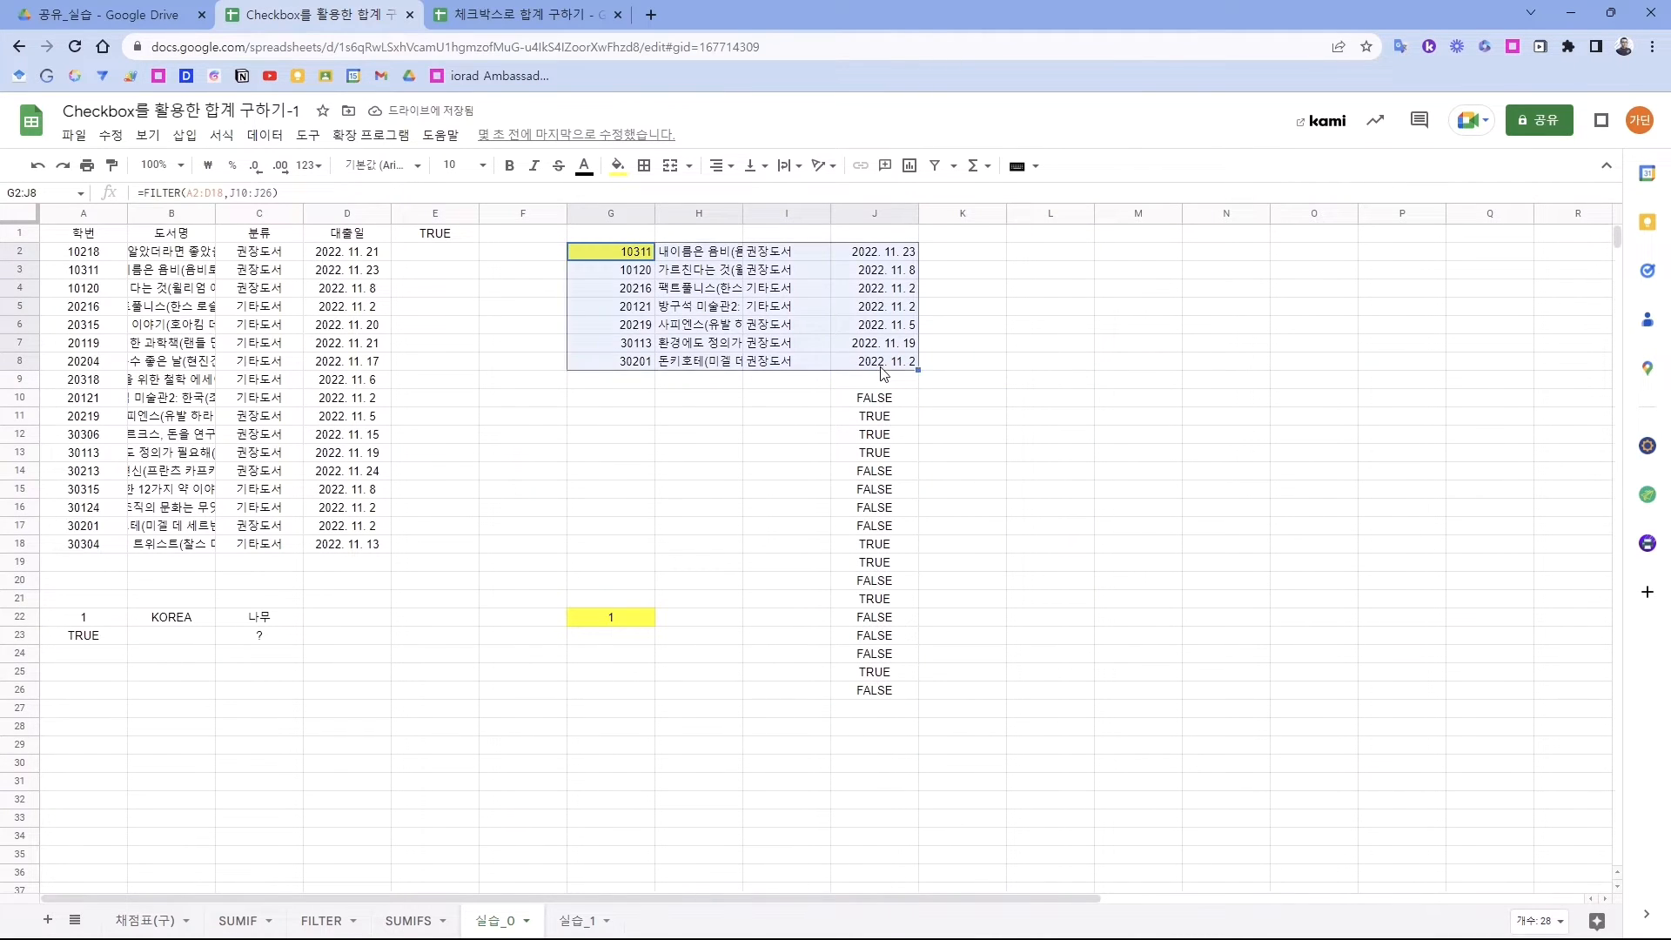
click(899, 401)
key(ctrl+shift+Down)
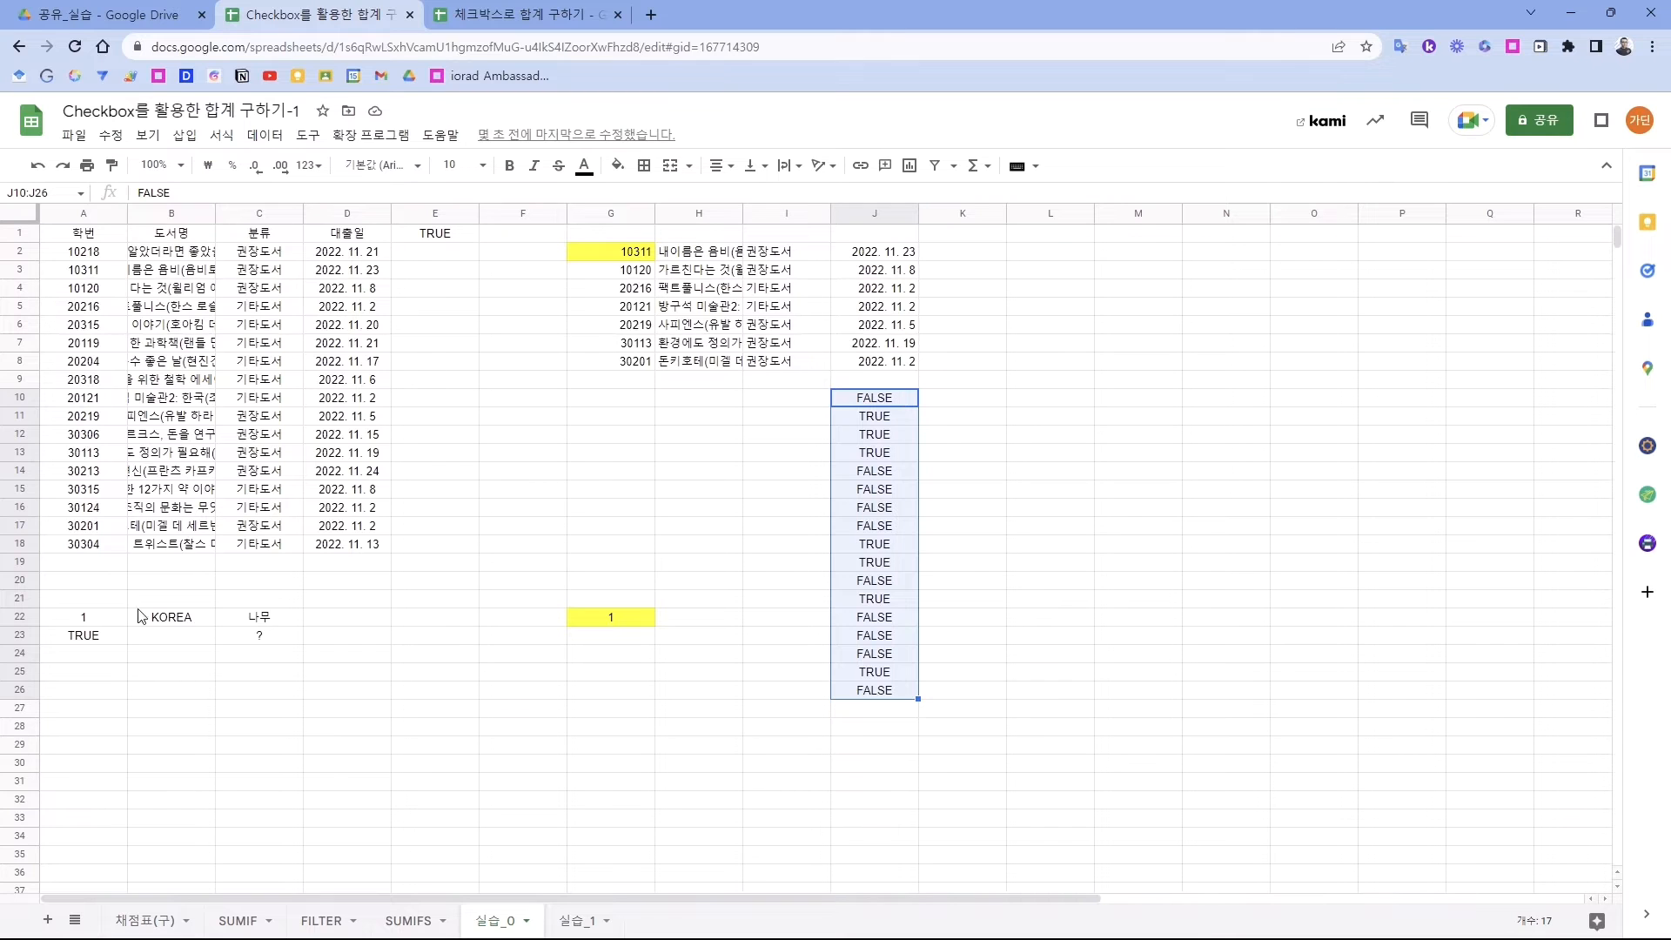
- Examine the number, text, TRUE and blank cells in A22:C23 one by one, plus the SUM formula in G22
drag(80, 620, 283, 645)
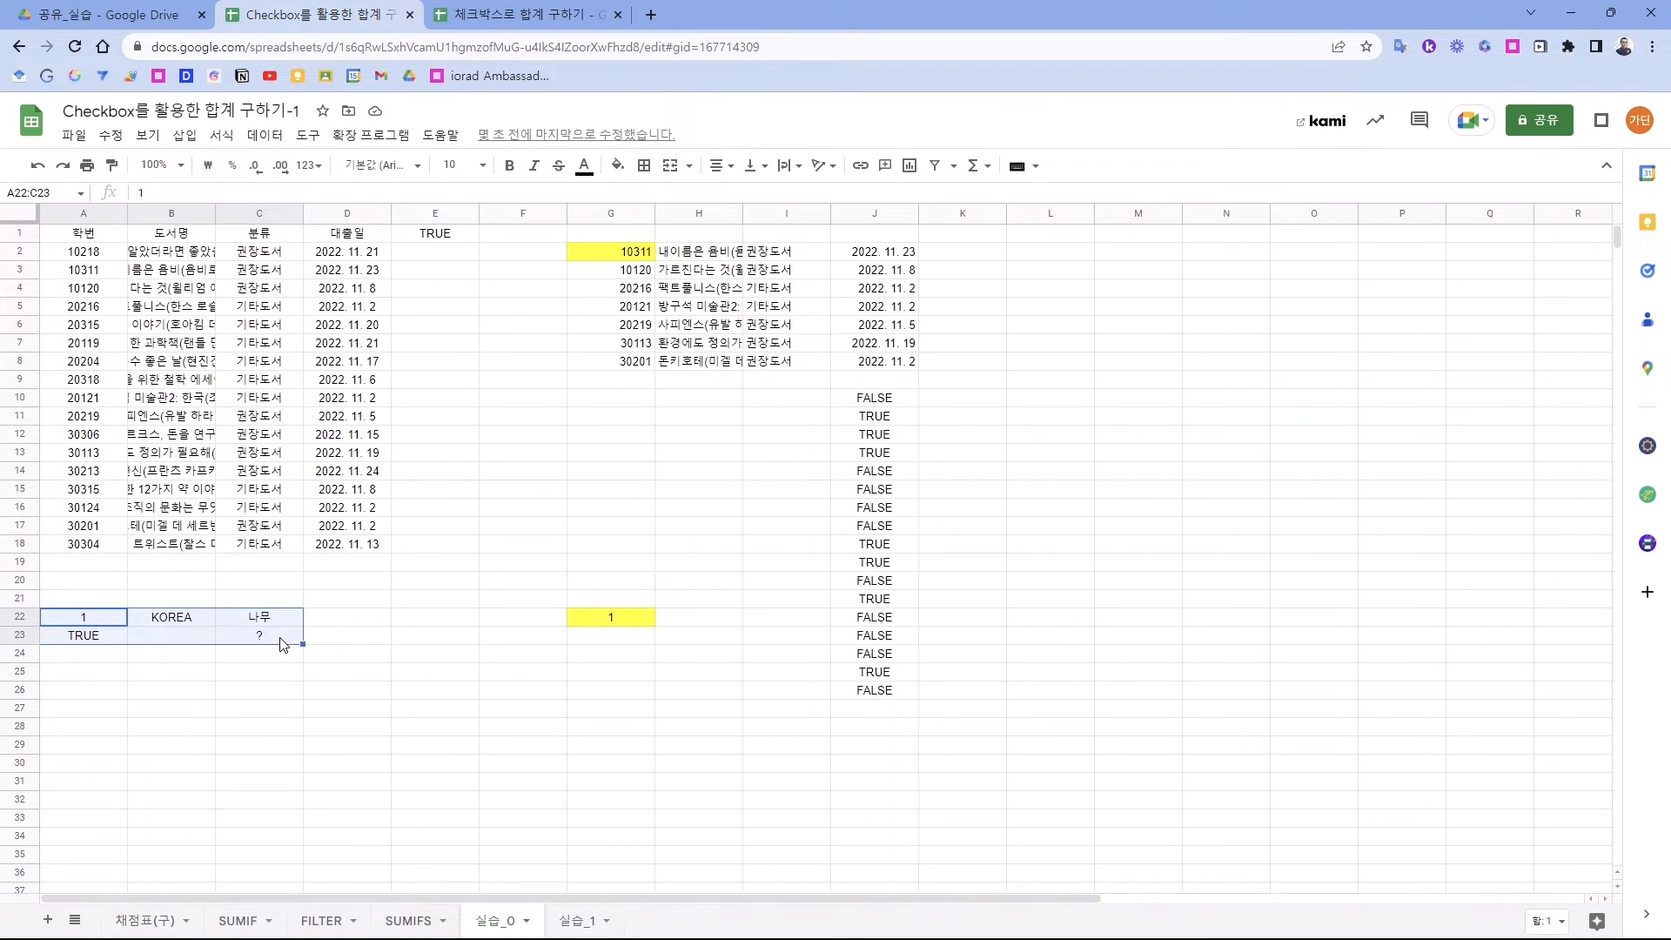
click(90, 621)
click(199, 620)
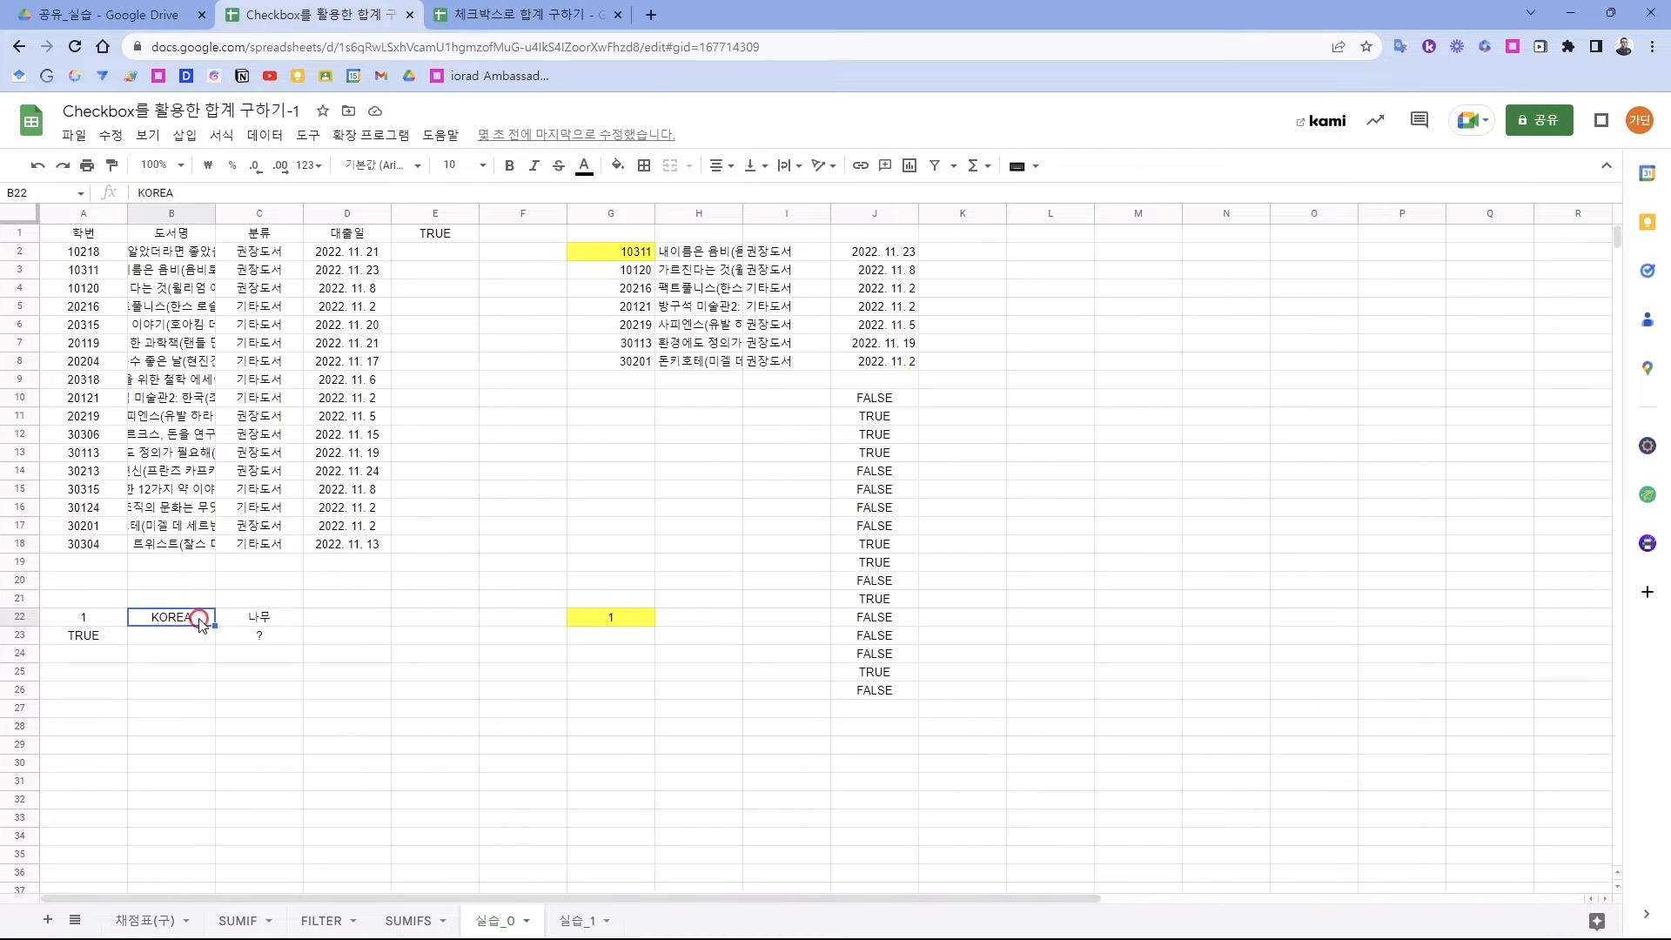
click(261, 619)
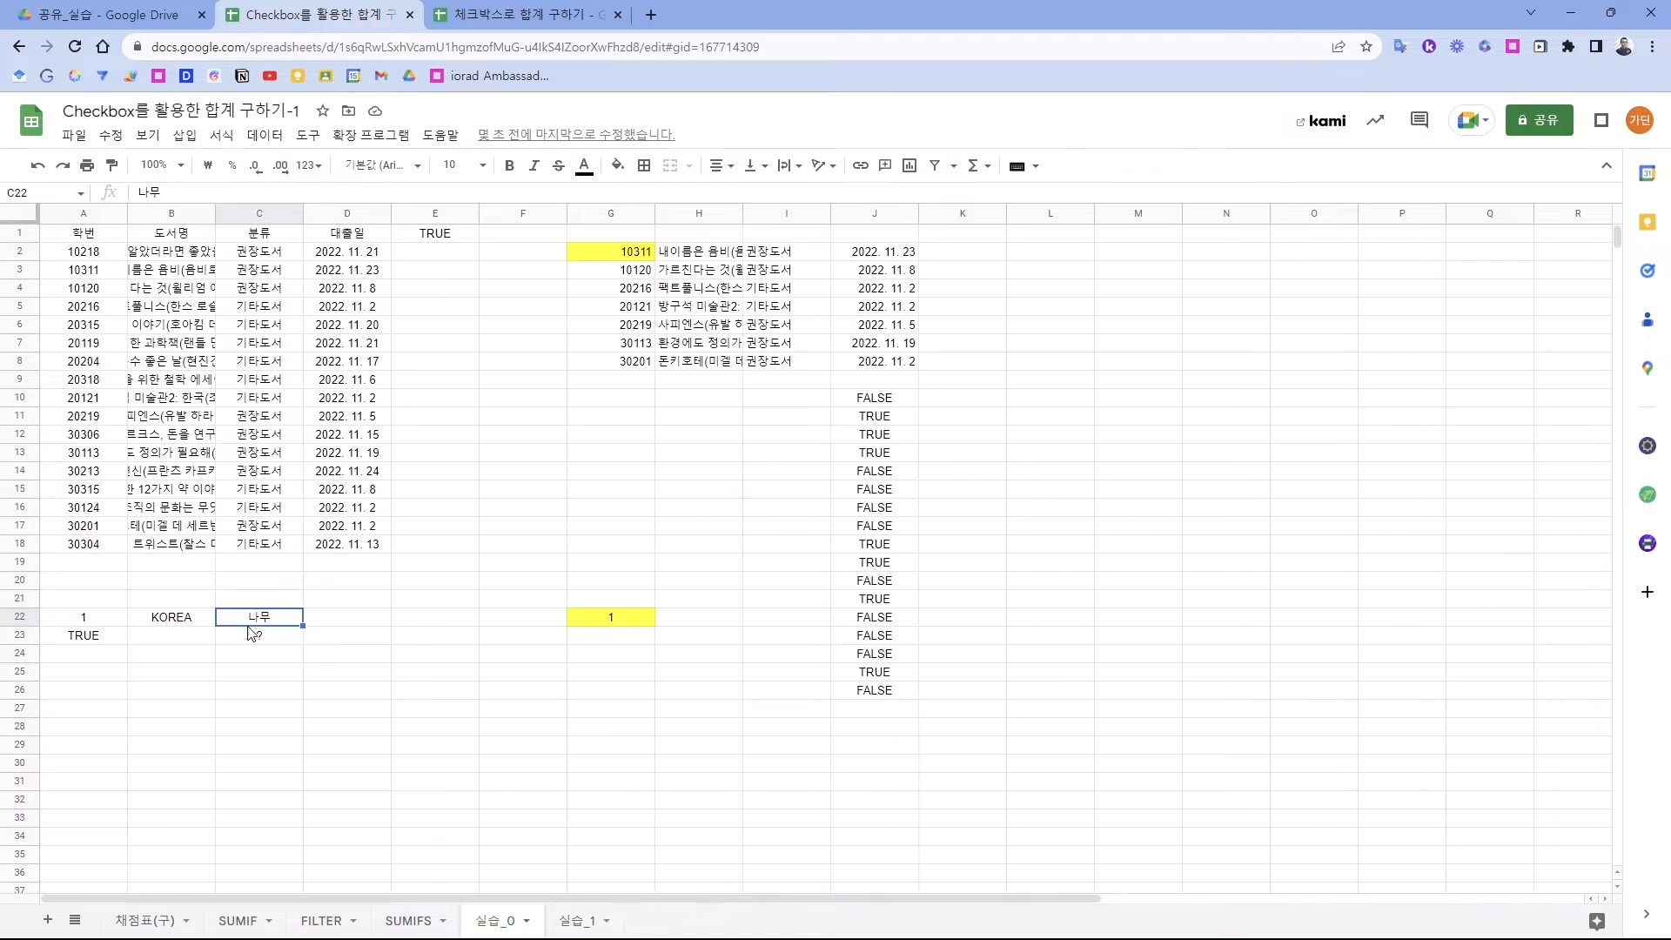
click(108, 641)
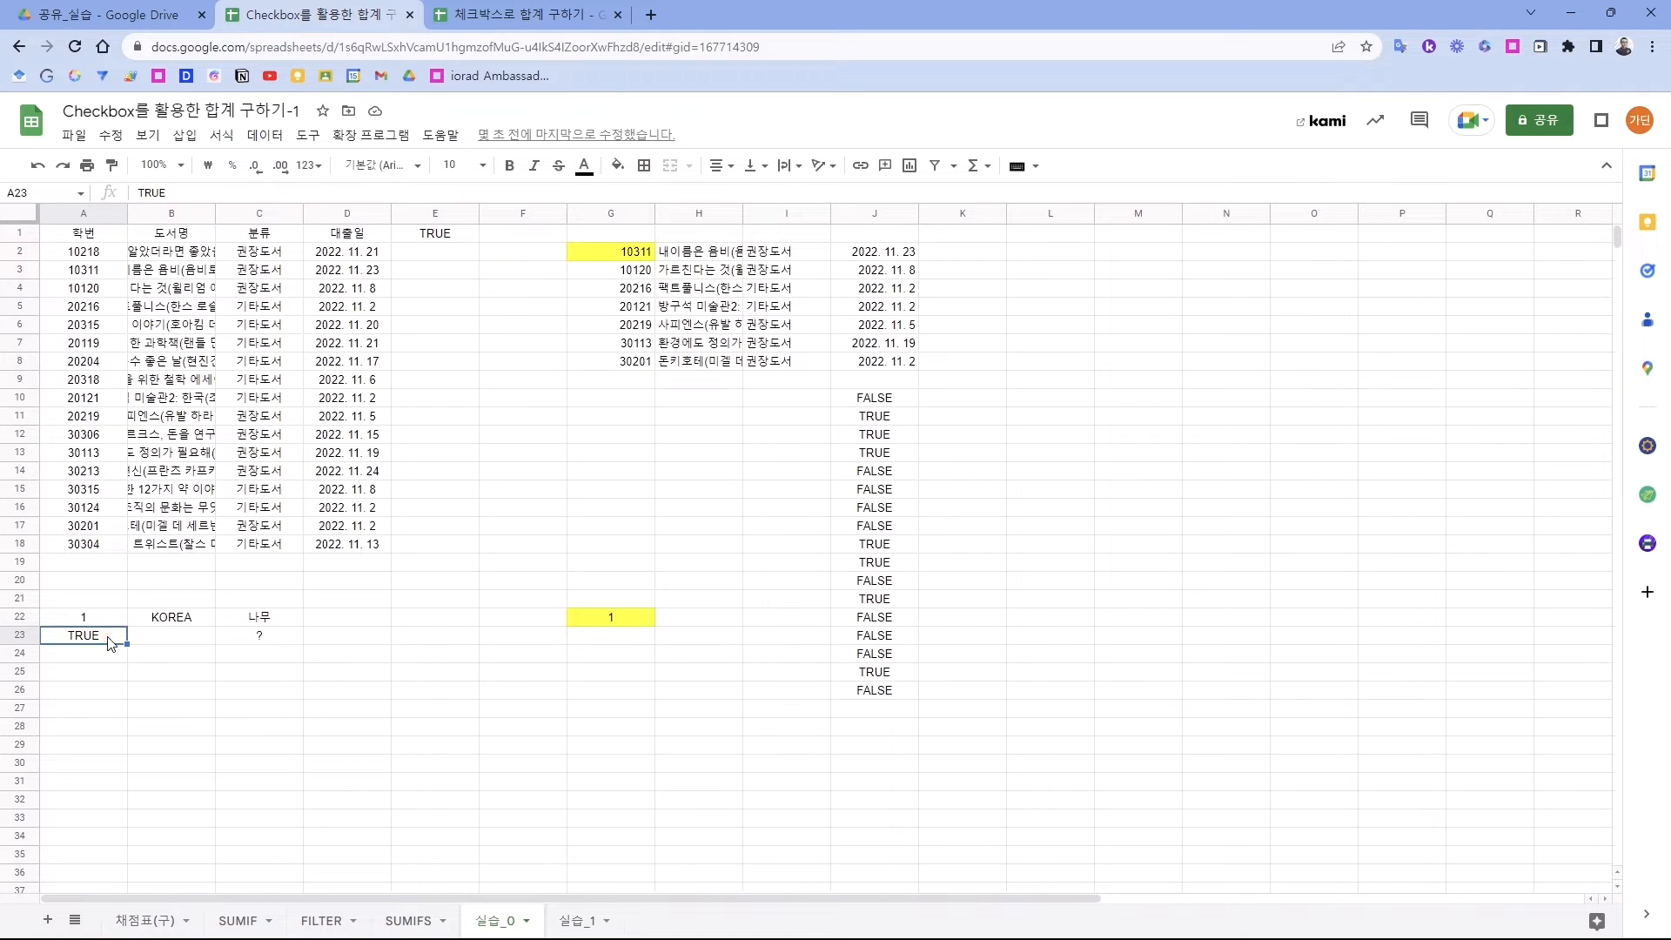
click(174, 638)
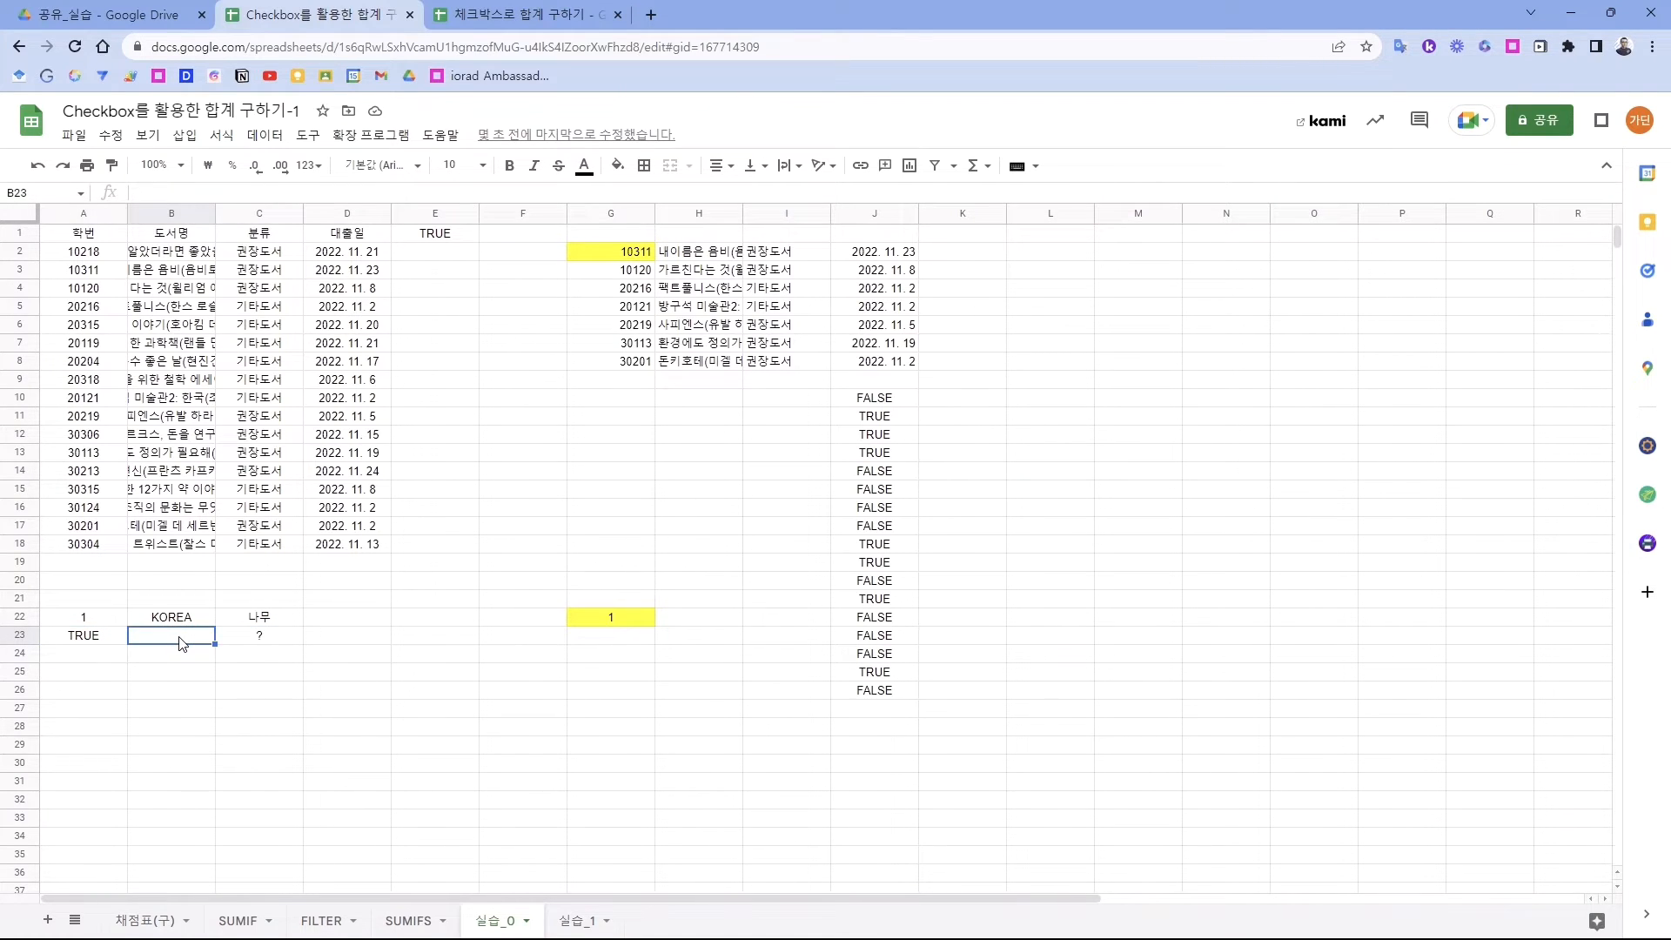
click(278, 642)
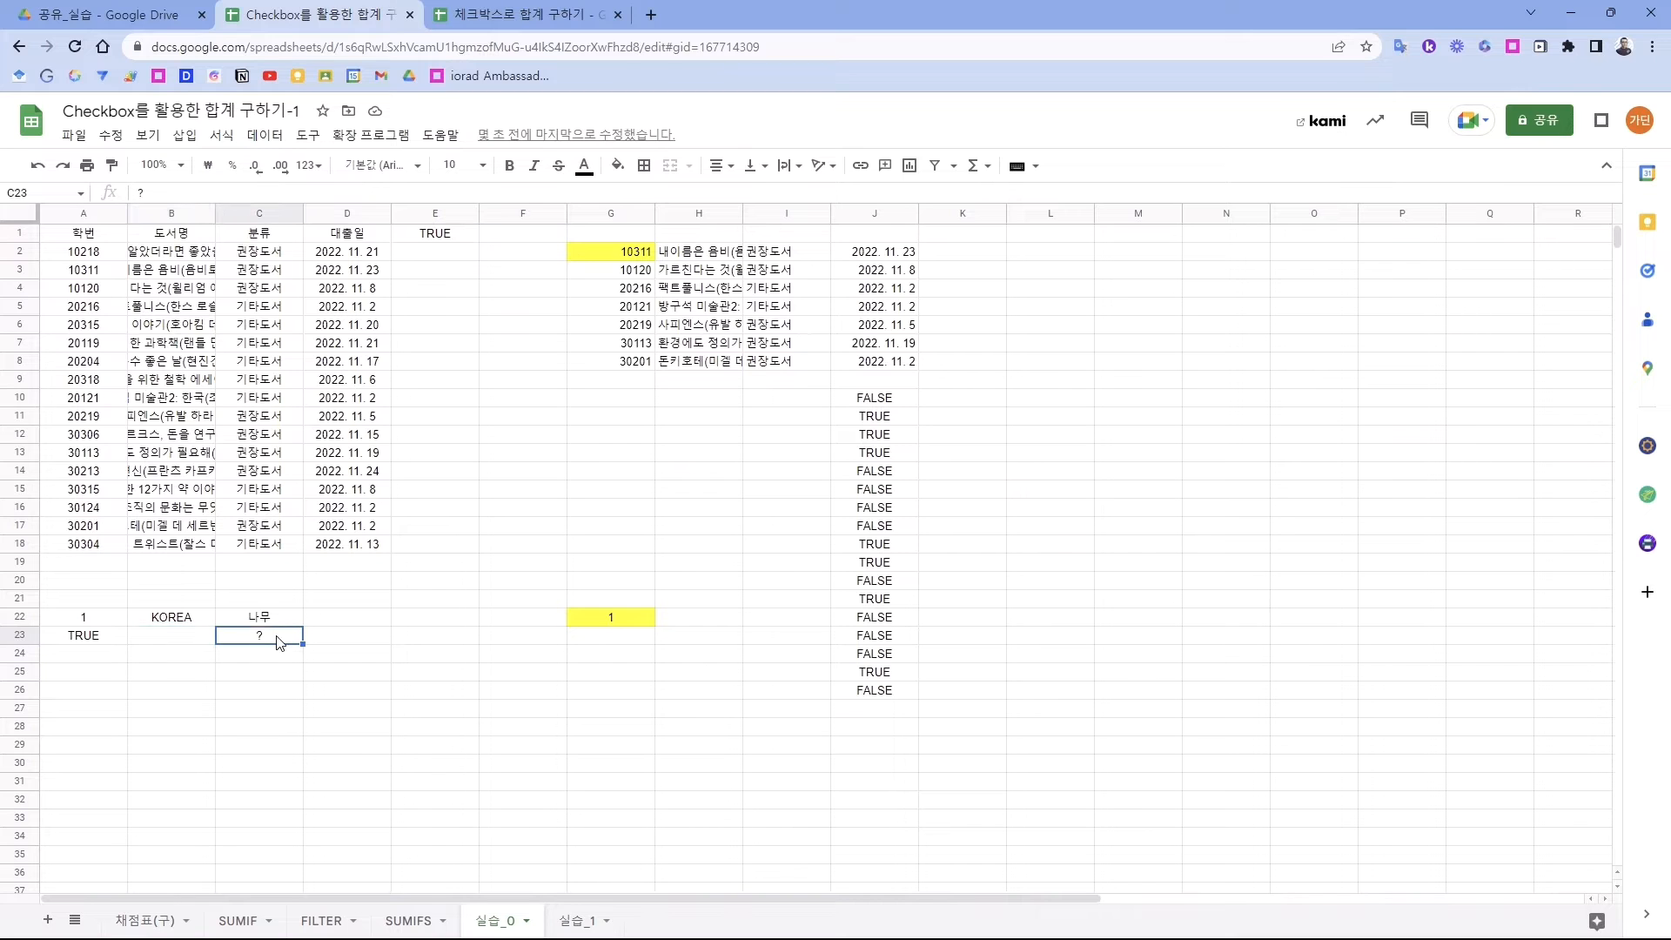
click(609, 616)
text(=SUM()
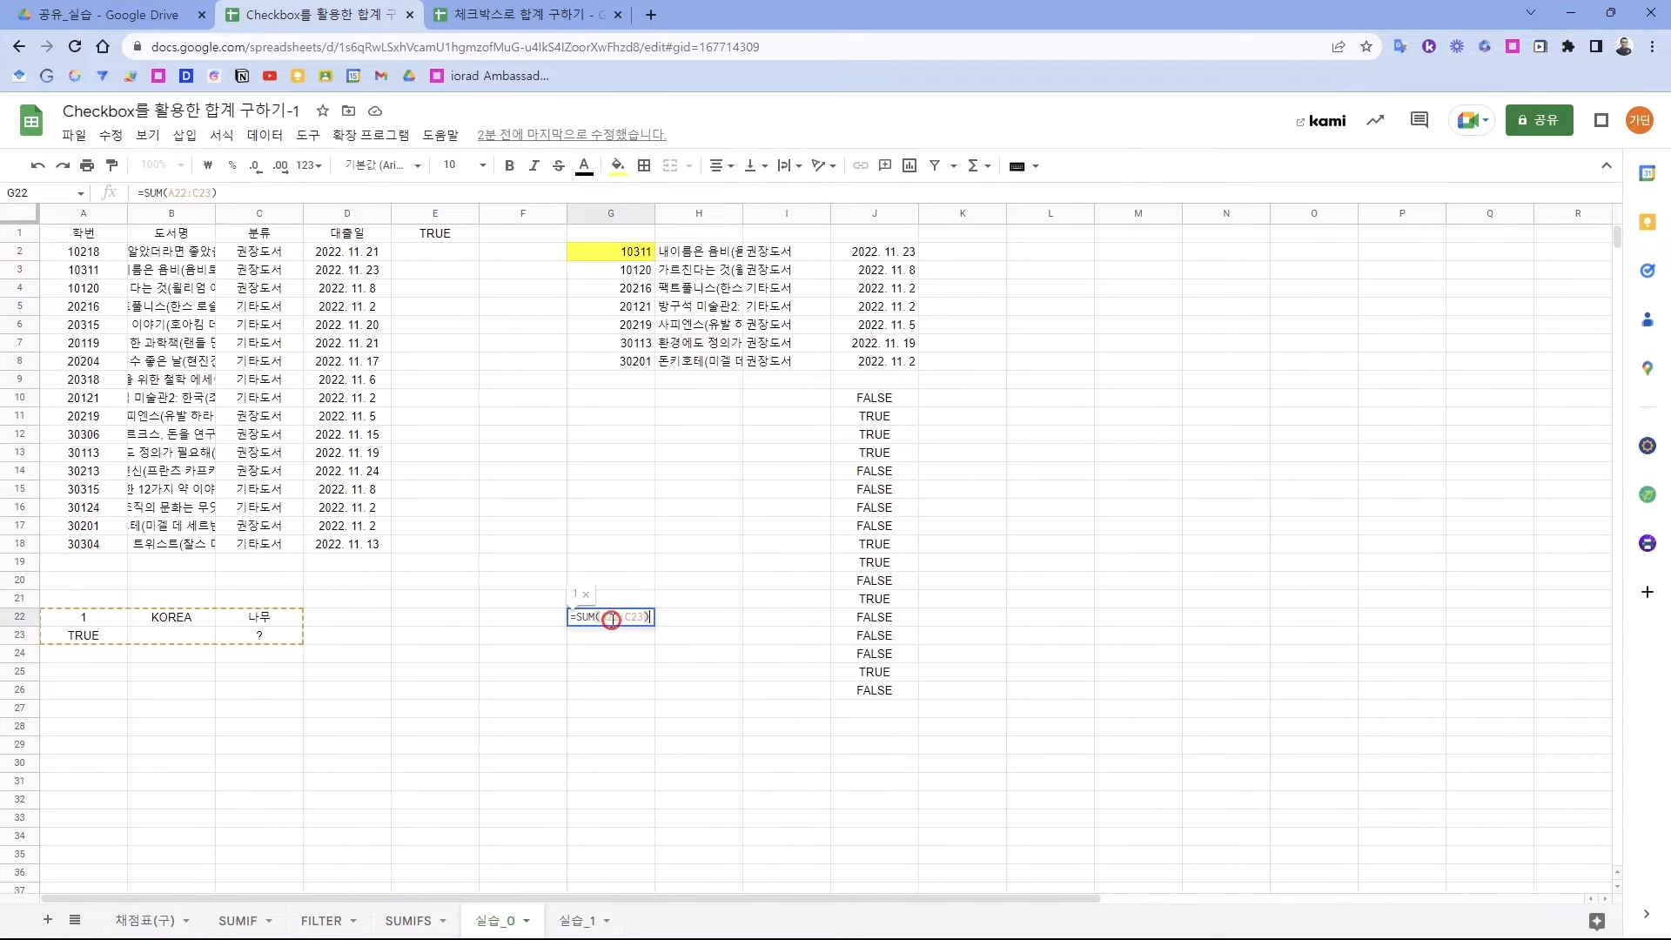
- Clear every cell in A22:C23 except the number in A22, and check the SUM formula cell G22
mouse_move(259, 635)
mouse_down()
mouse_move(96, 625)
mouse_move(261, 638)
mouse_up()
key(Return)
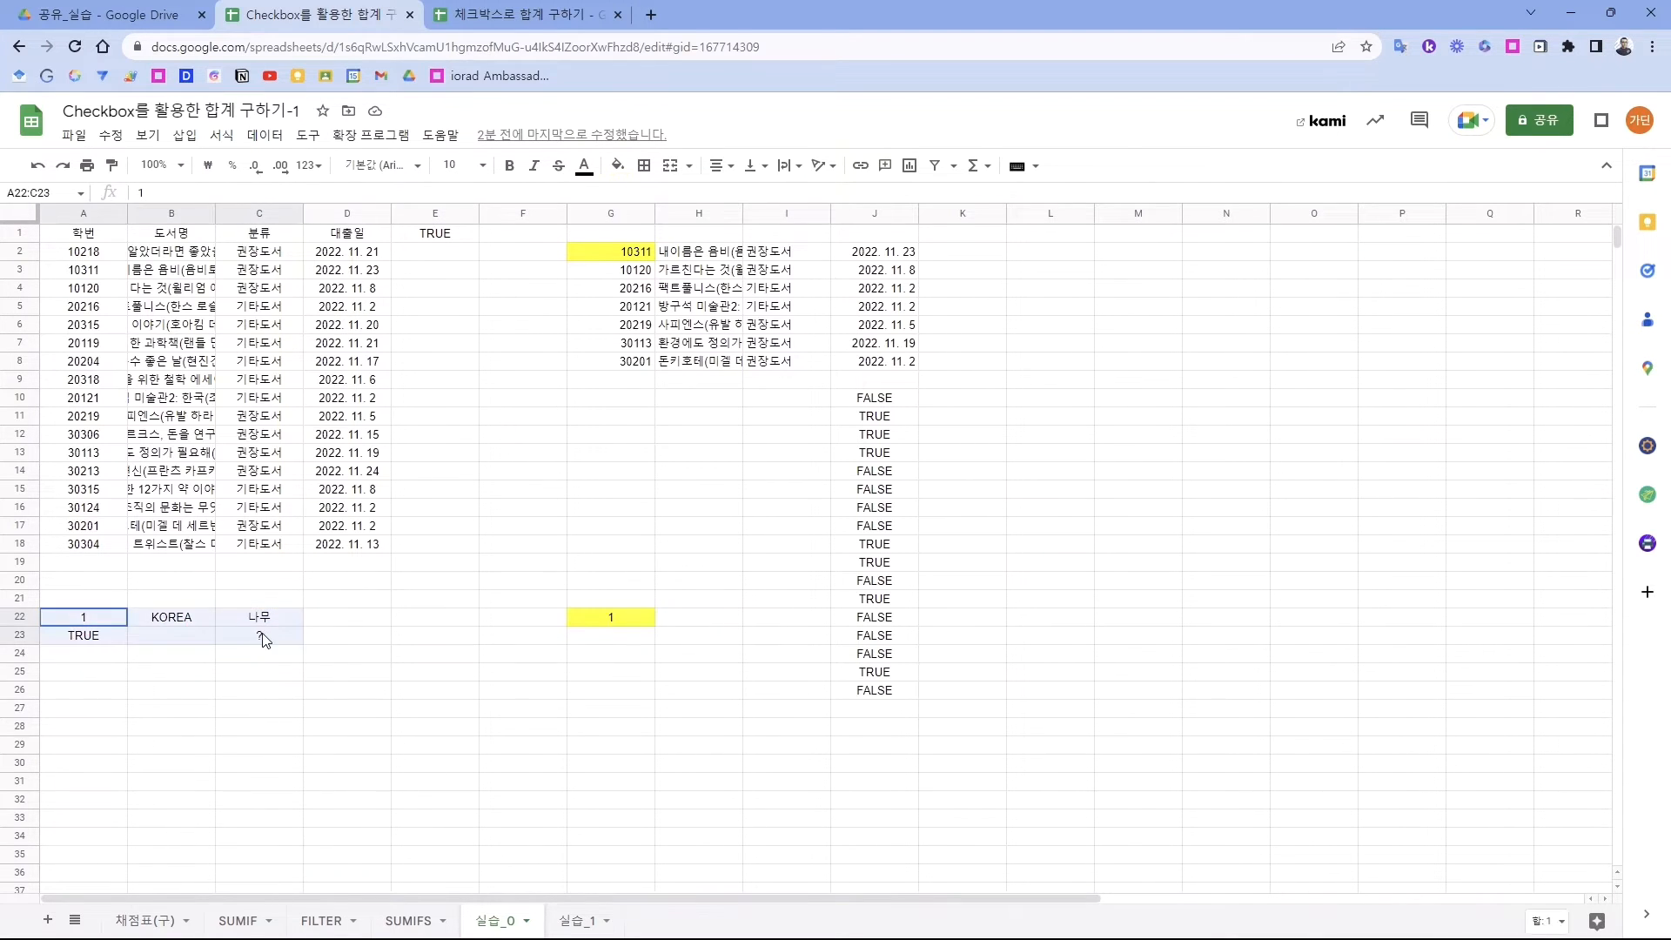
ctrl+click(83, 616)
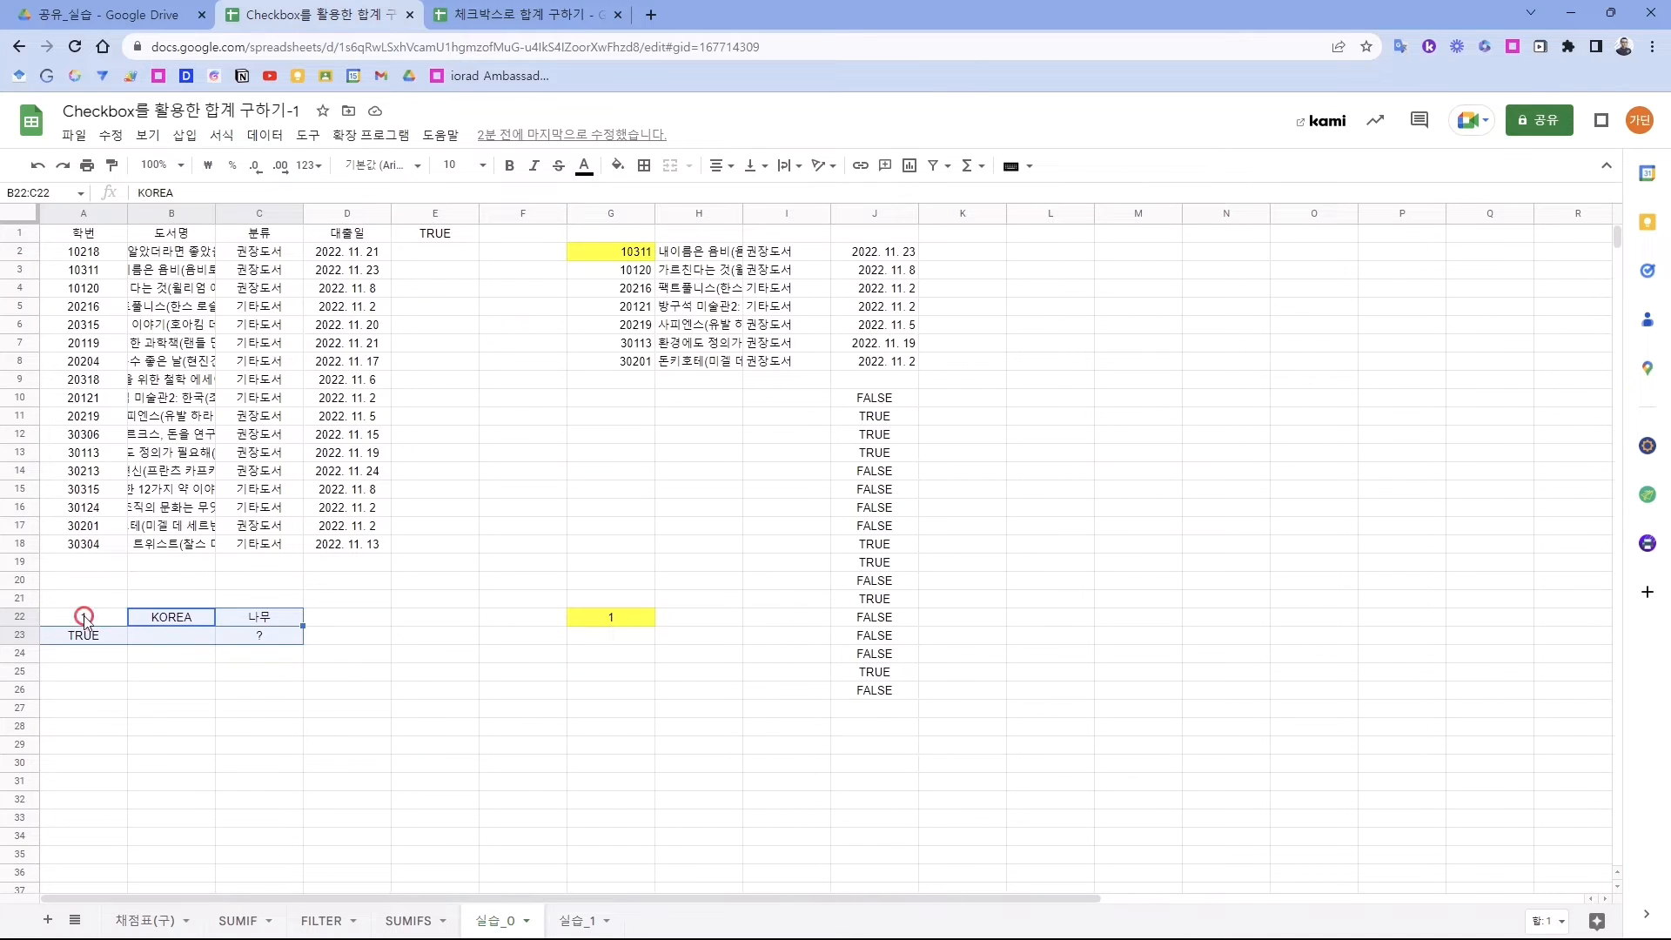
key(Delete)
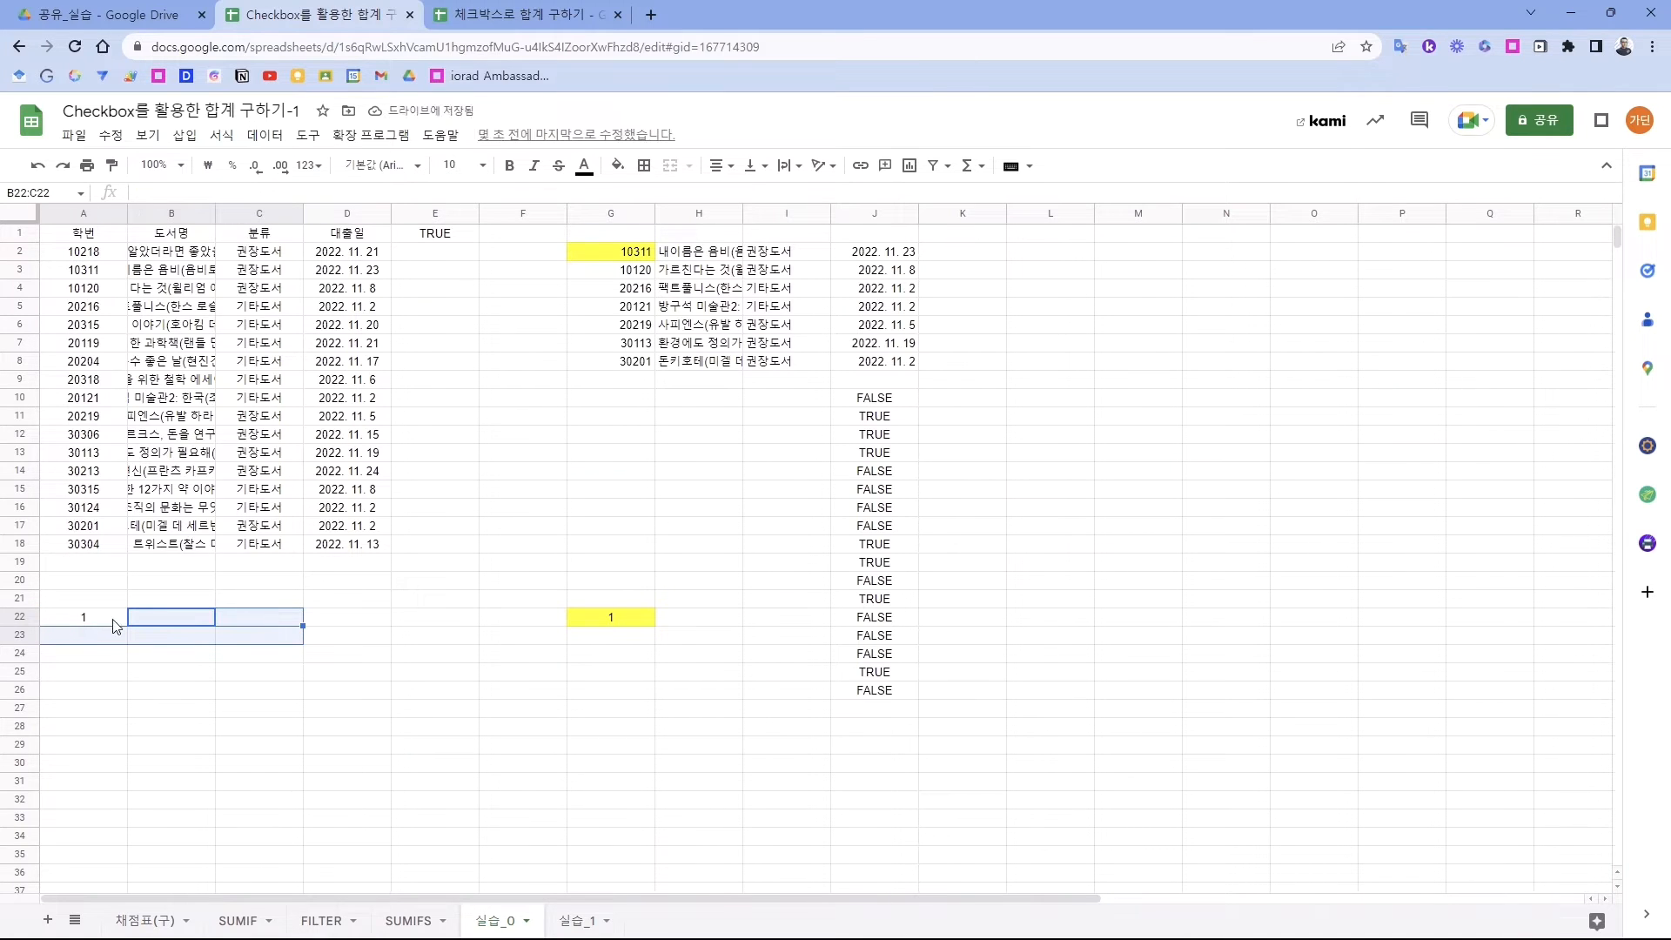
click(581, 617)
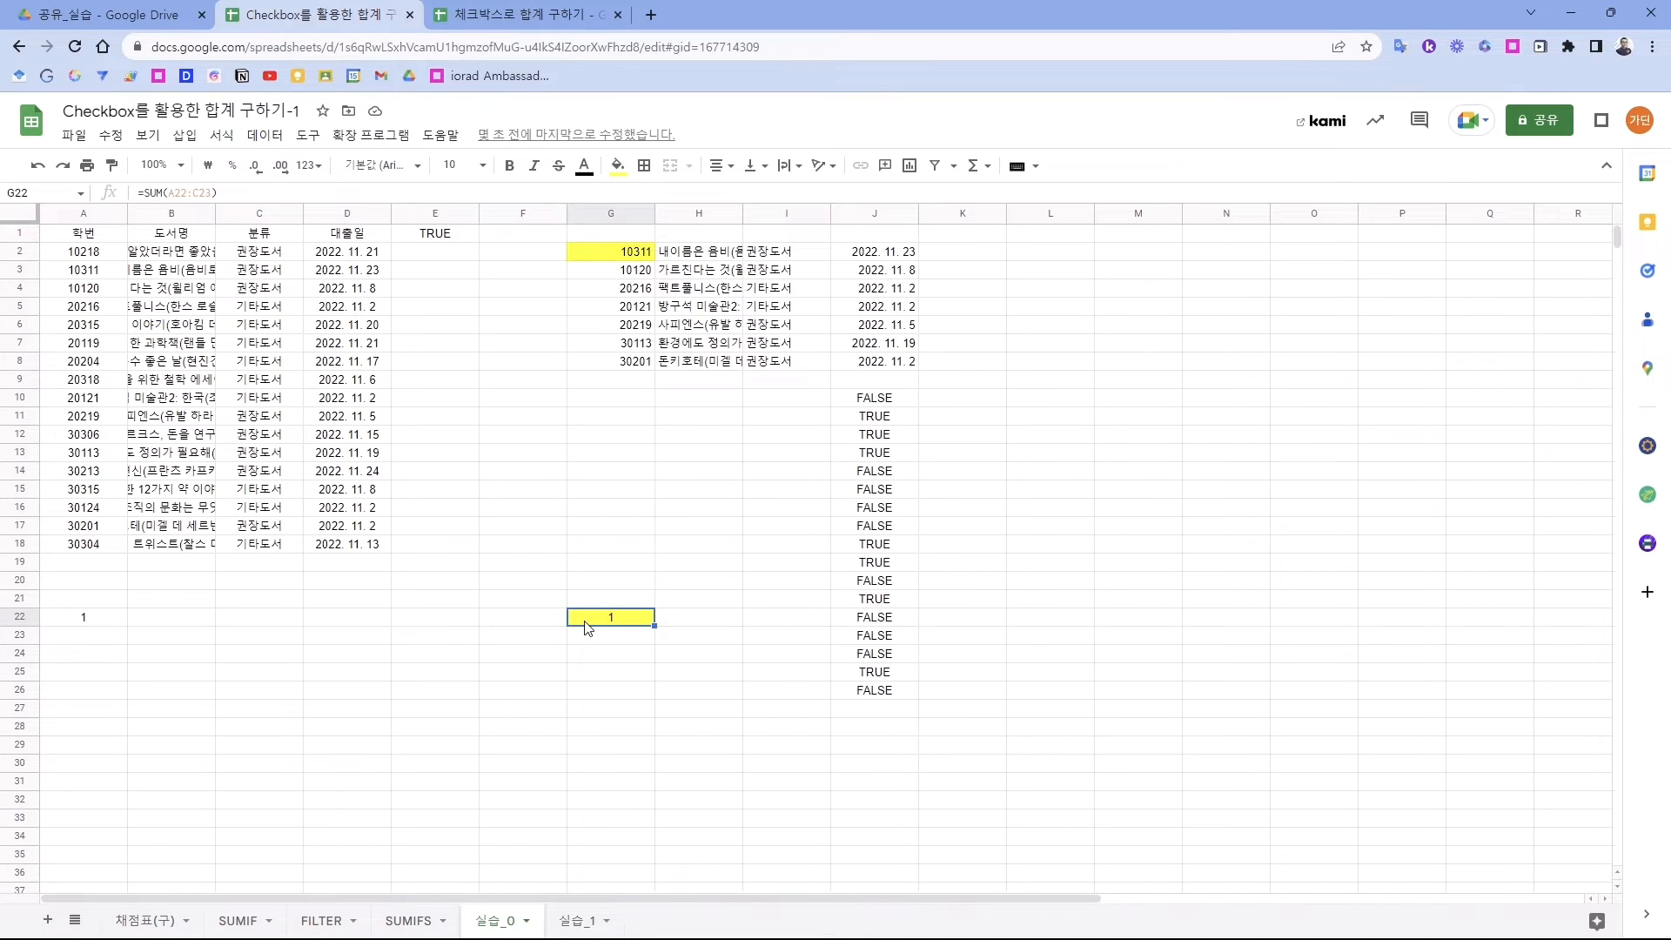
- Open the 실습_1 sheet and examine the checkbox score table A1:S16, the SUMIF formula in S3 and the 합계 column
click(578, 921)
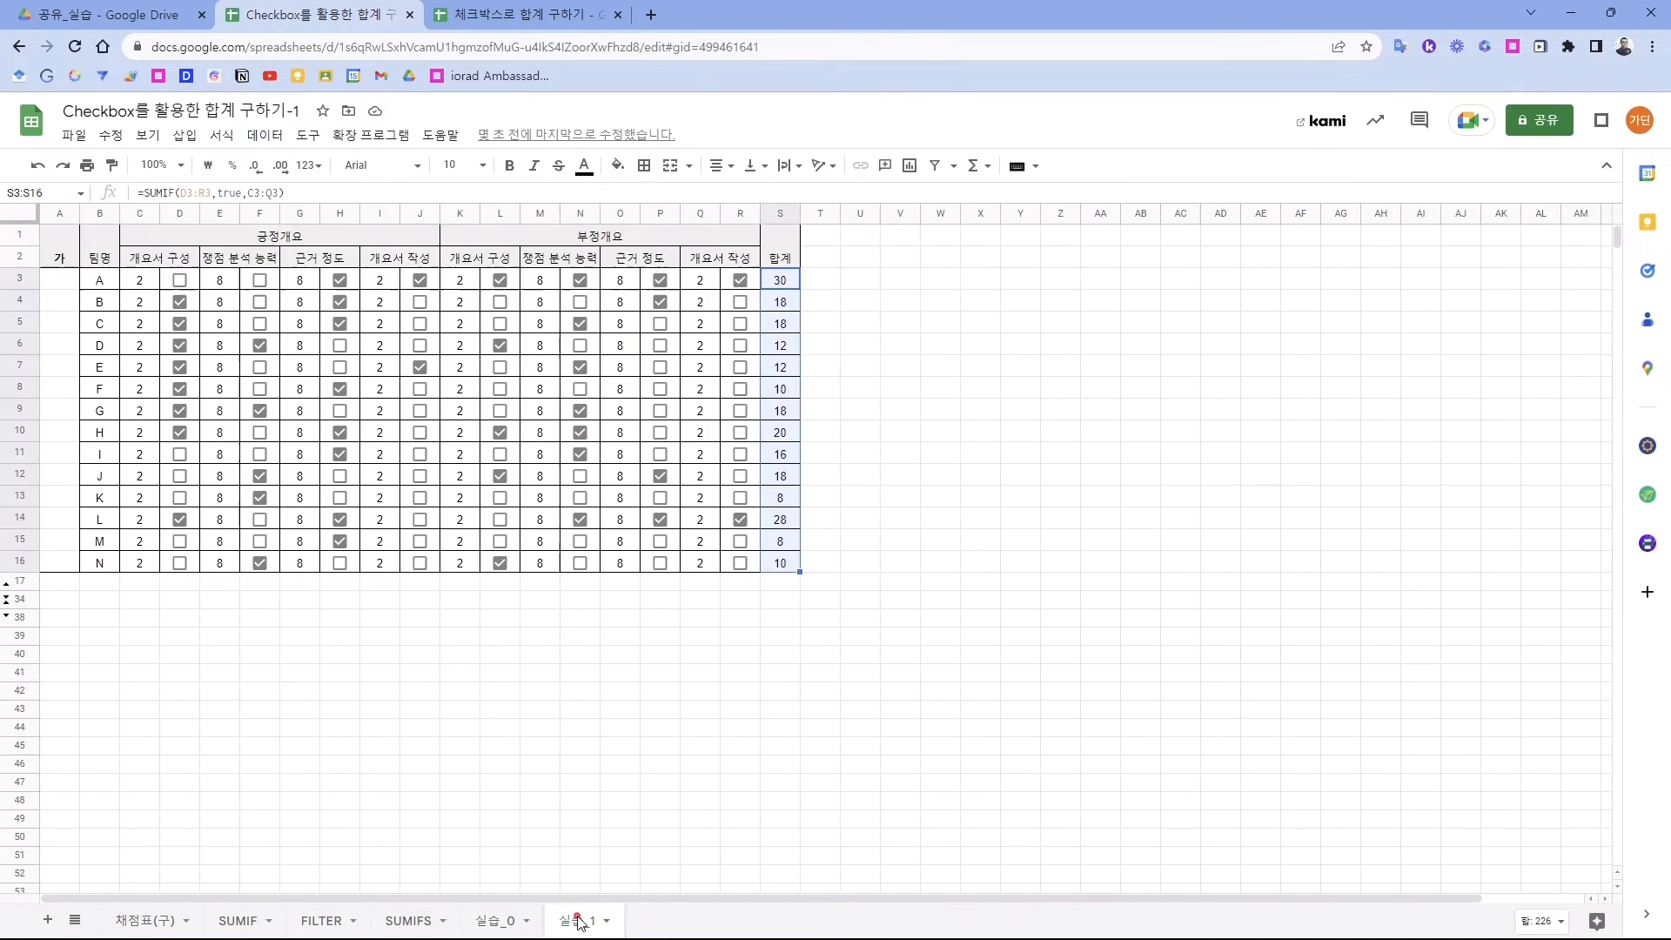
drag(59, 246, 783, 562)
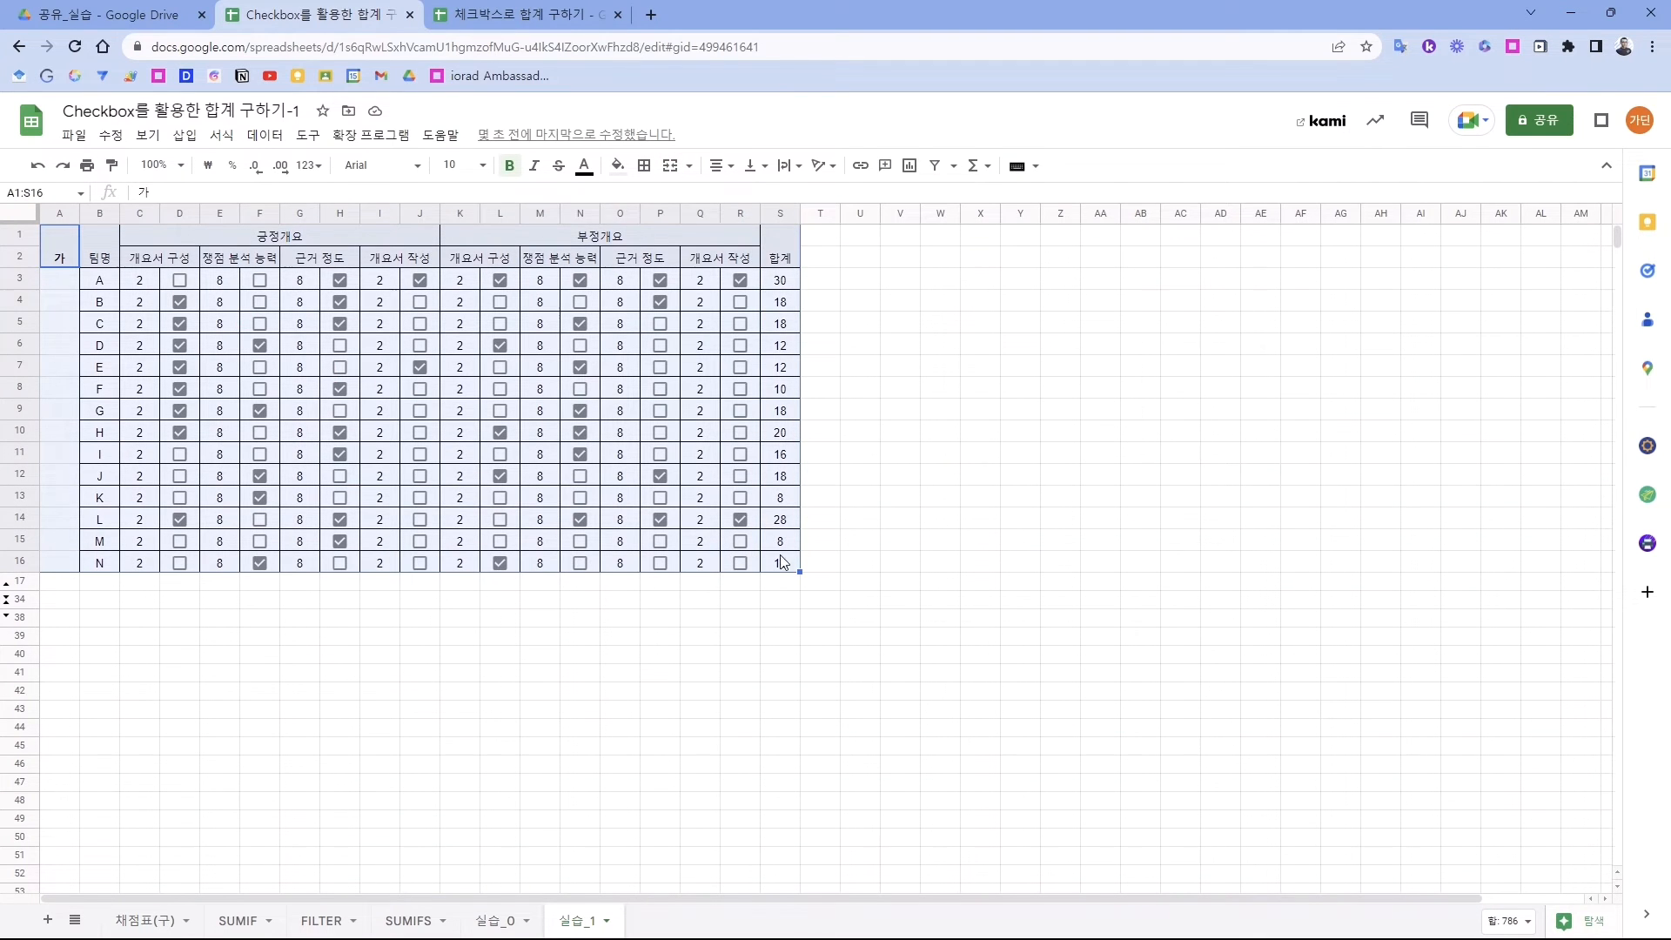
double_click(780, 285)
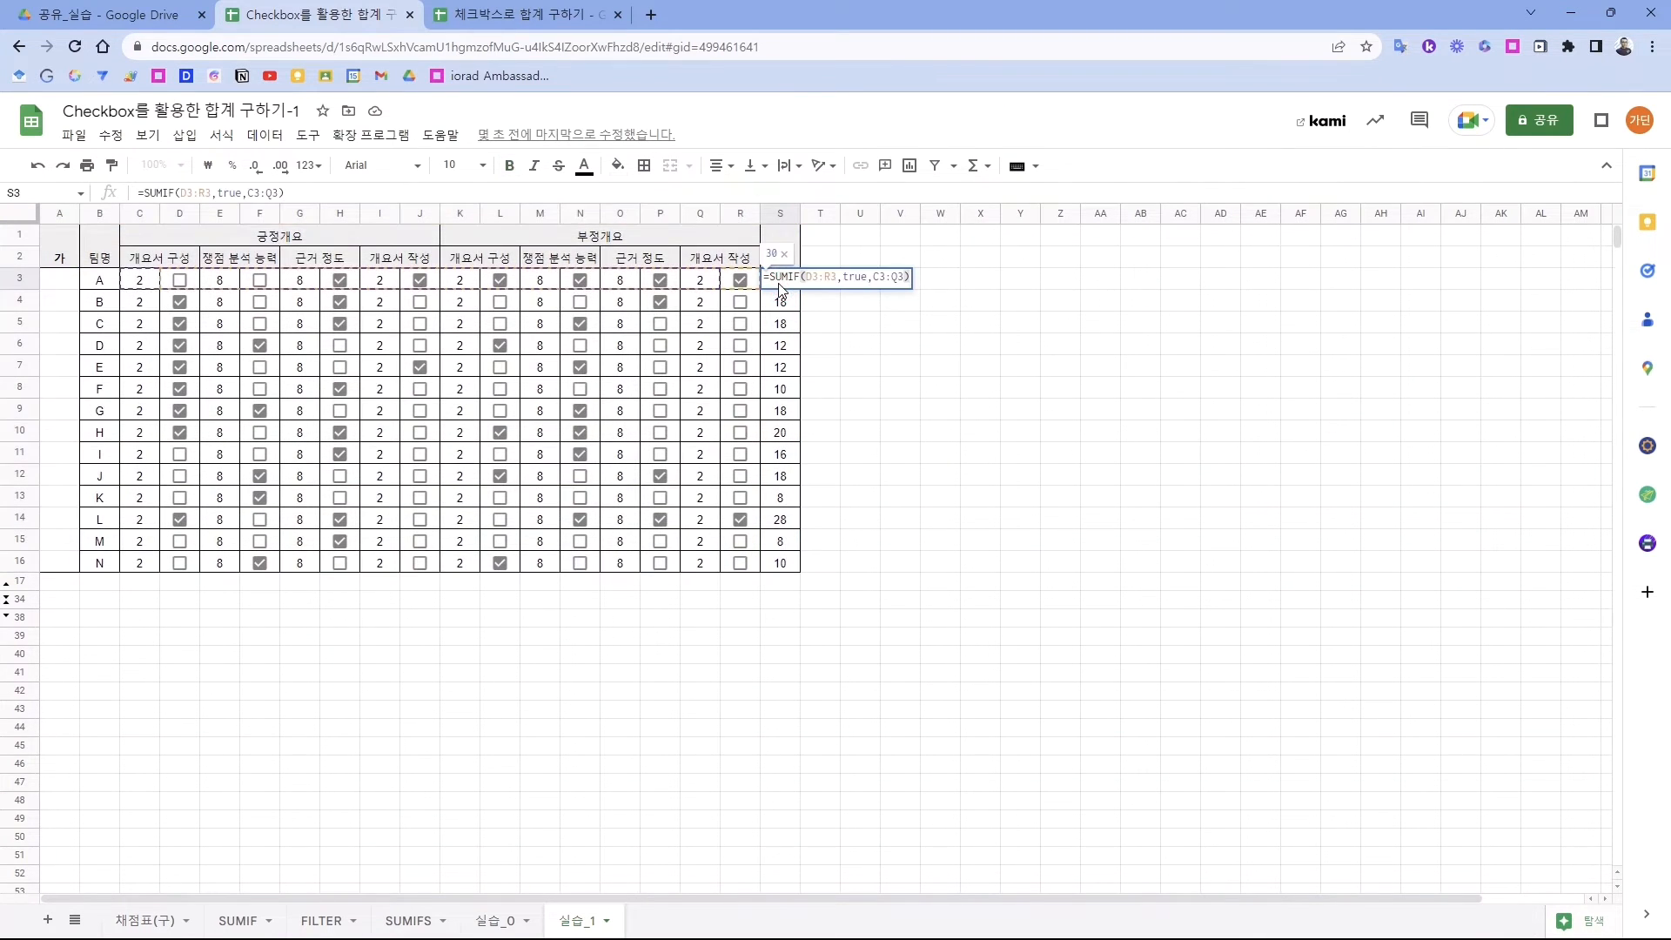
key(Escape)
drag(795, 448, 783, 559)
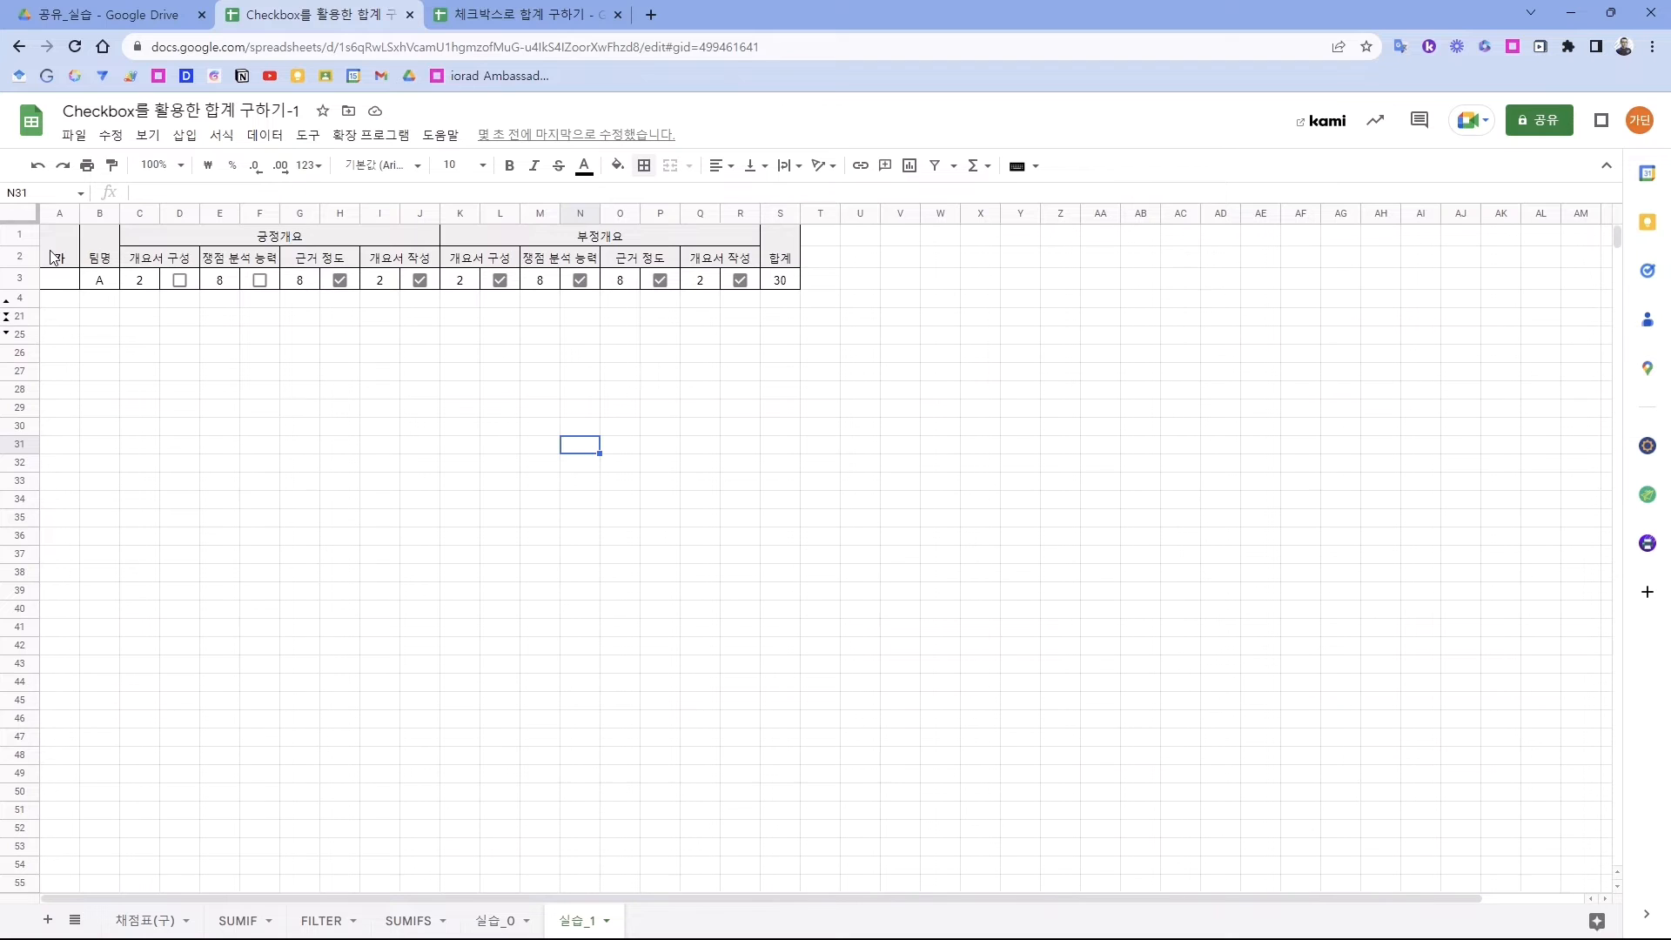
- Tick team A's 개요서 구성 checkbox under 긍정개요 in D3
click(180, 280)
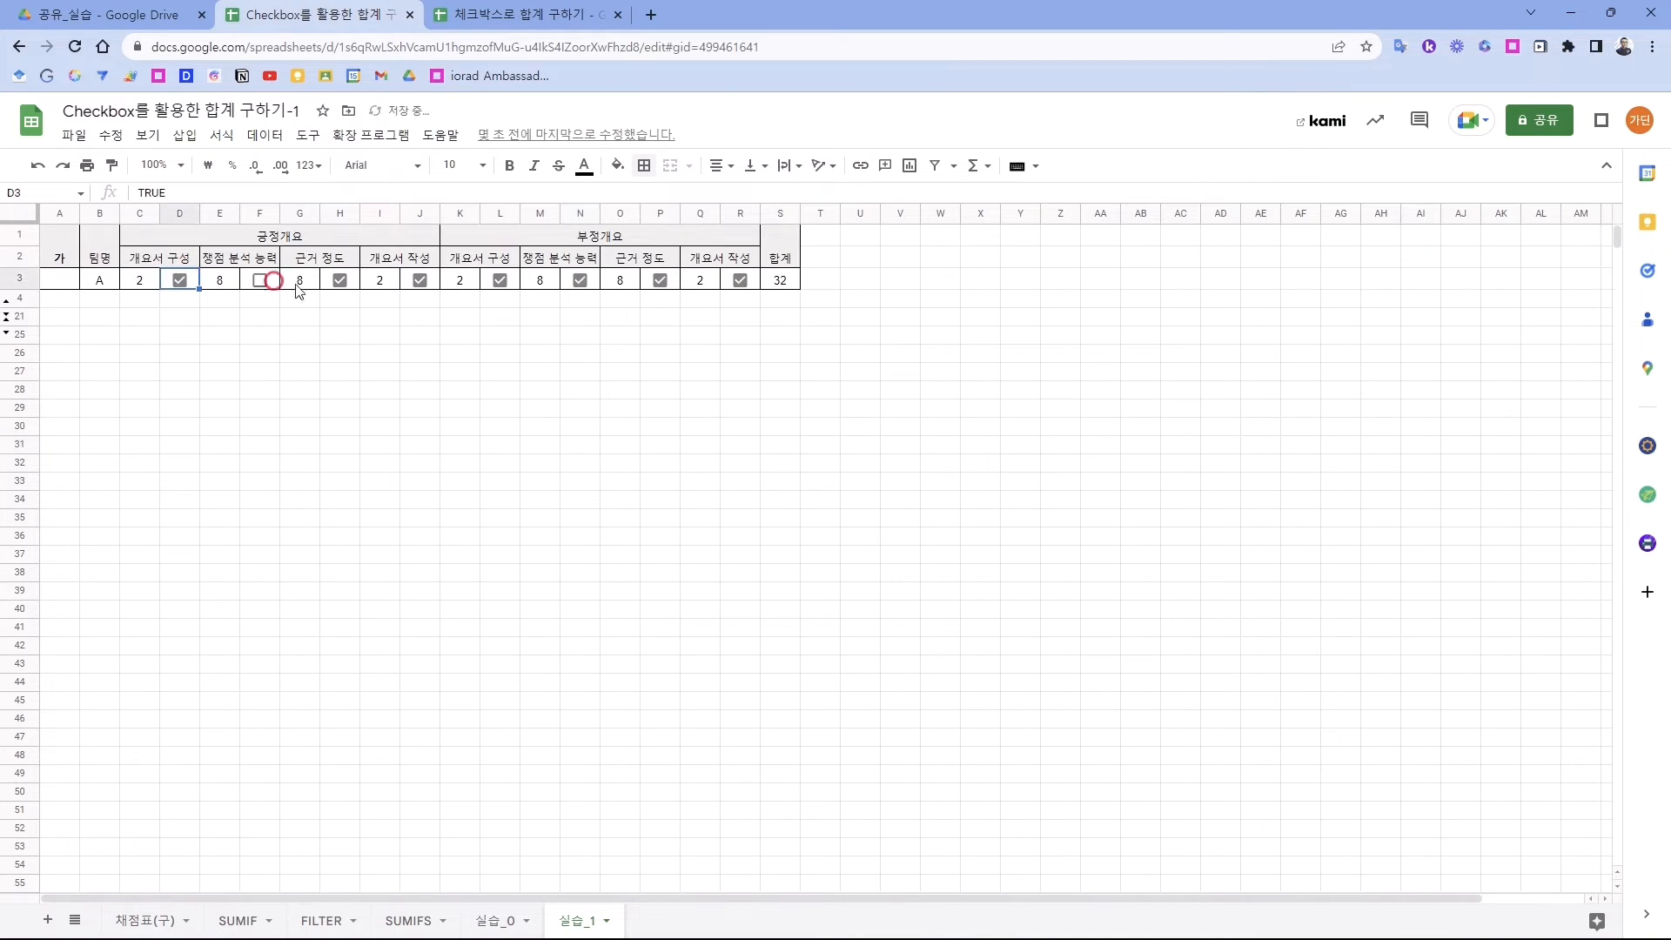
click(341, 287)
click(302, 282)
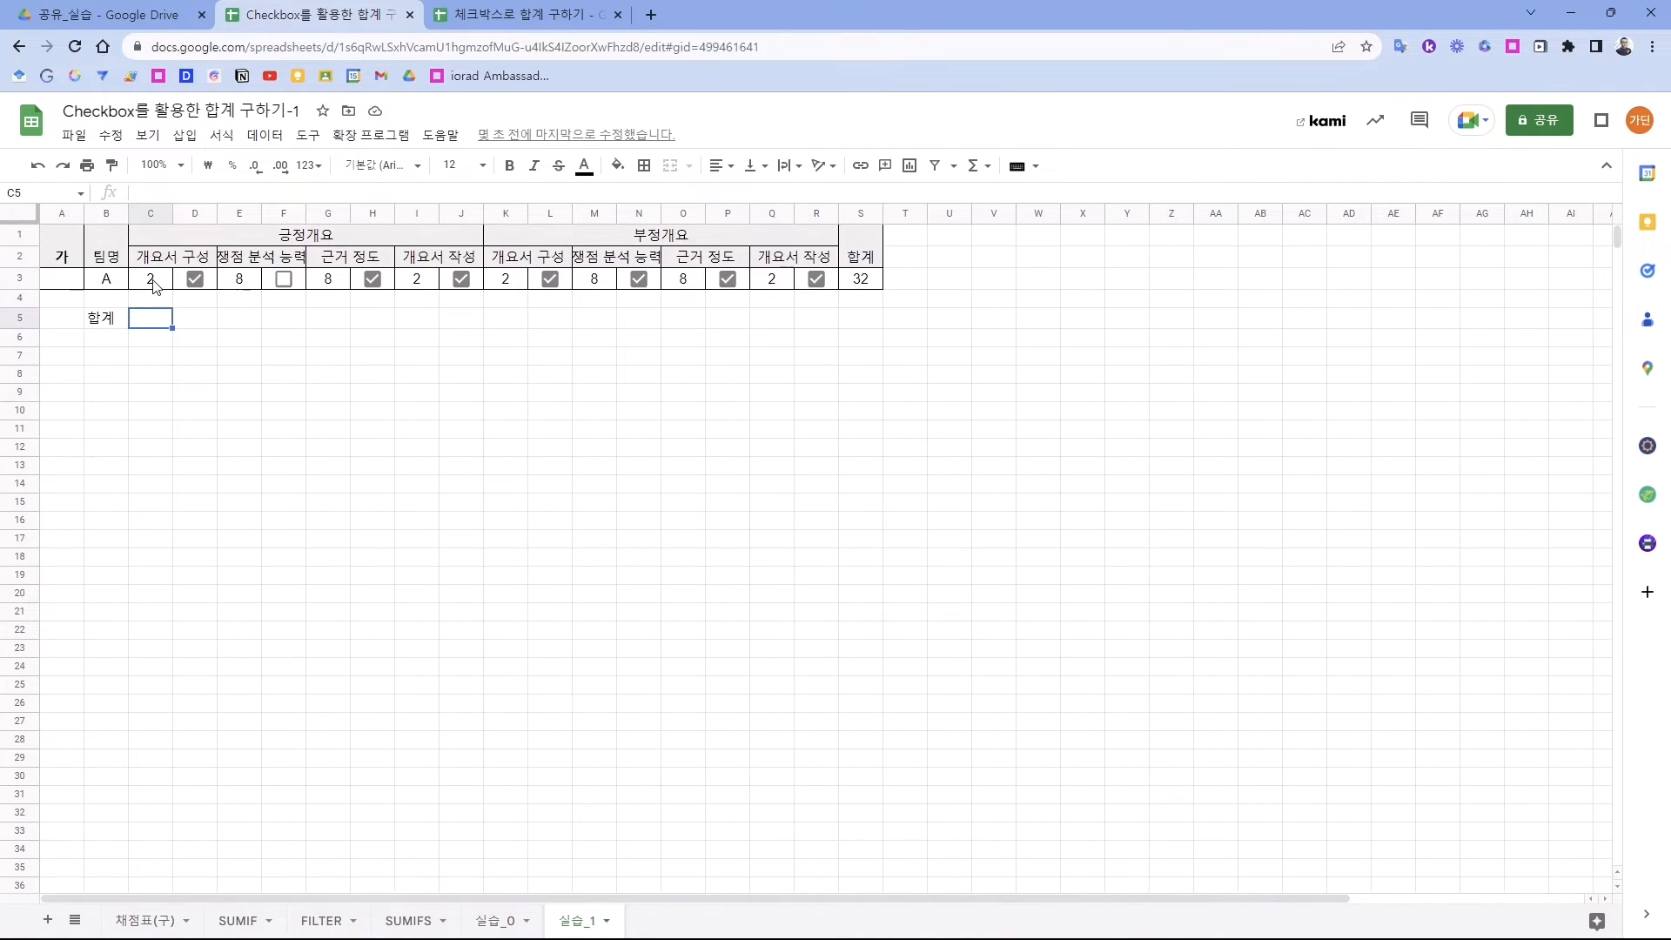
- Select only team A's eight score cells in row 3, from C3 to Q3, skipping the checkbox cells
click(155, 280)
ctrl+click(248, 278)
ctrl+click(328, 278)
ctrl+click(416, 279)
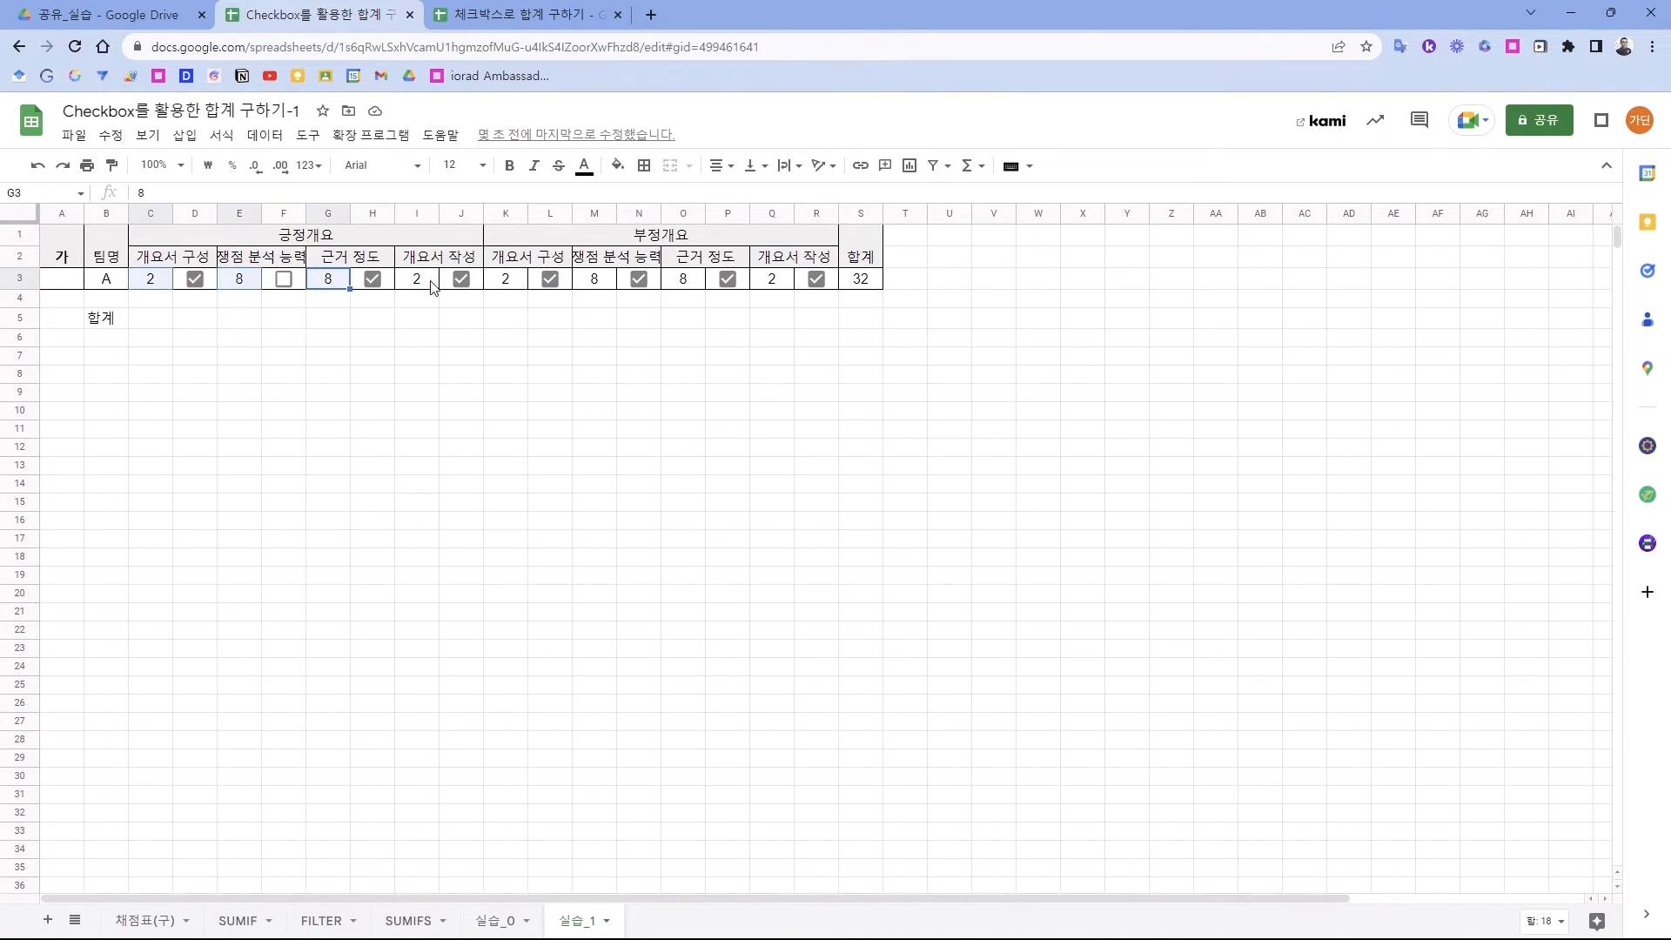
ctrl+click(506, 279)
ctrl+click(600, 280)
ctrl+click(683, 280)
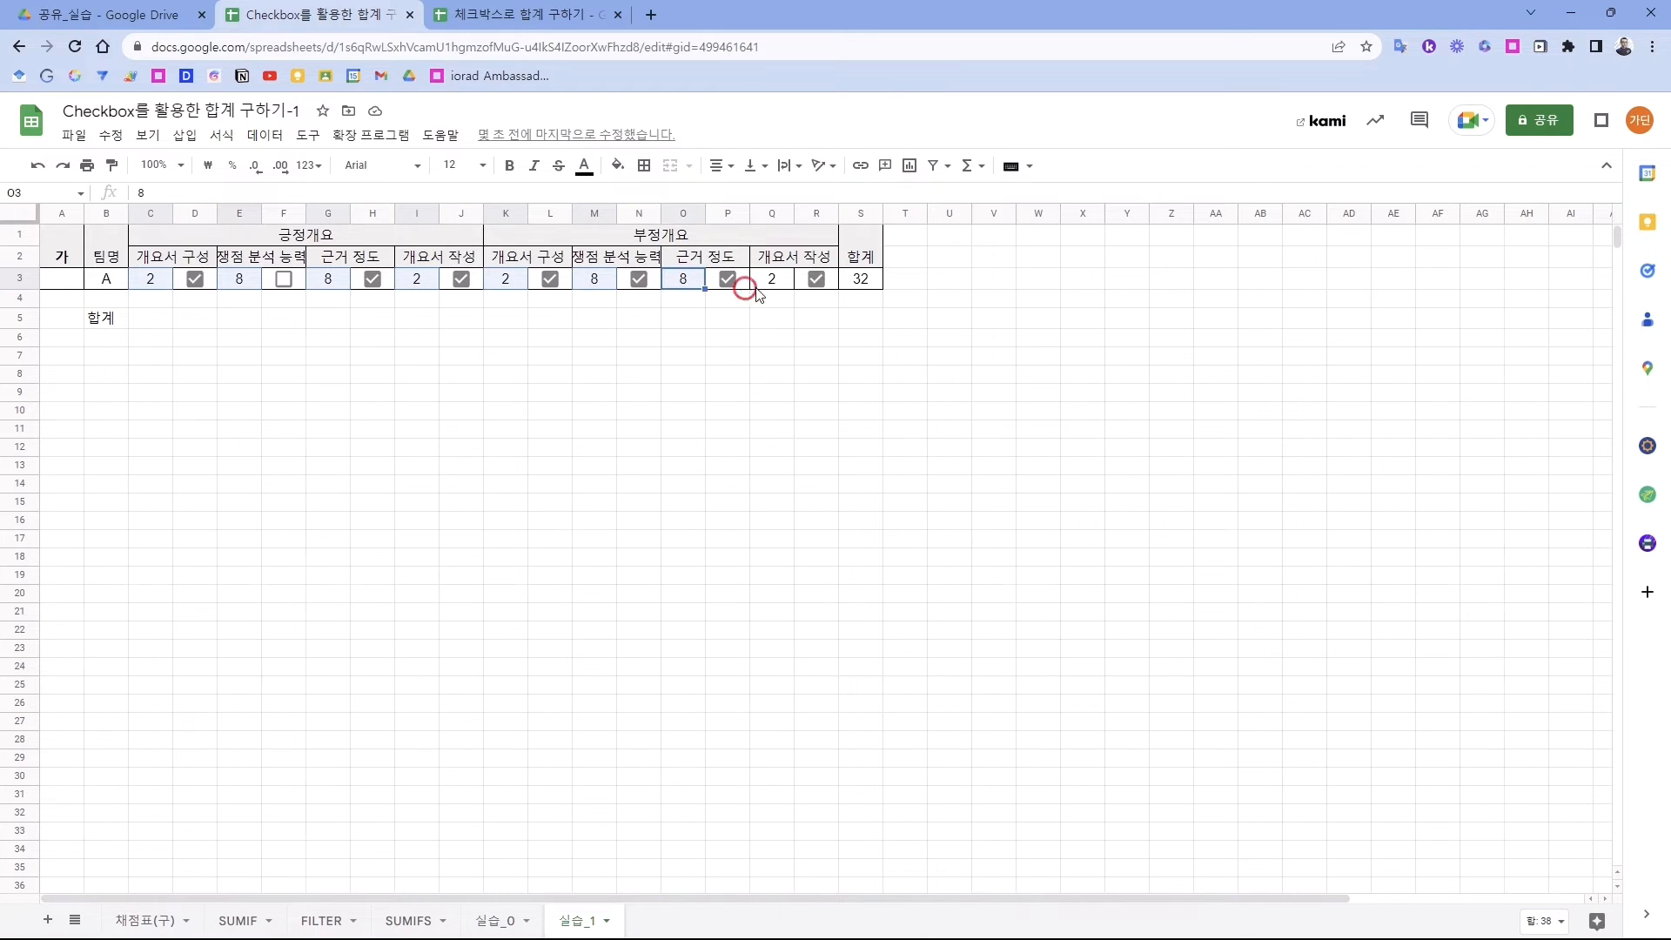
ctrl+click(772, 280)
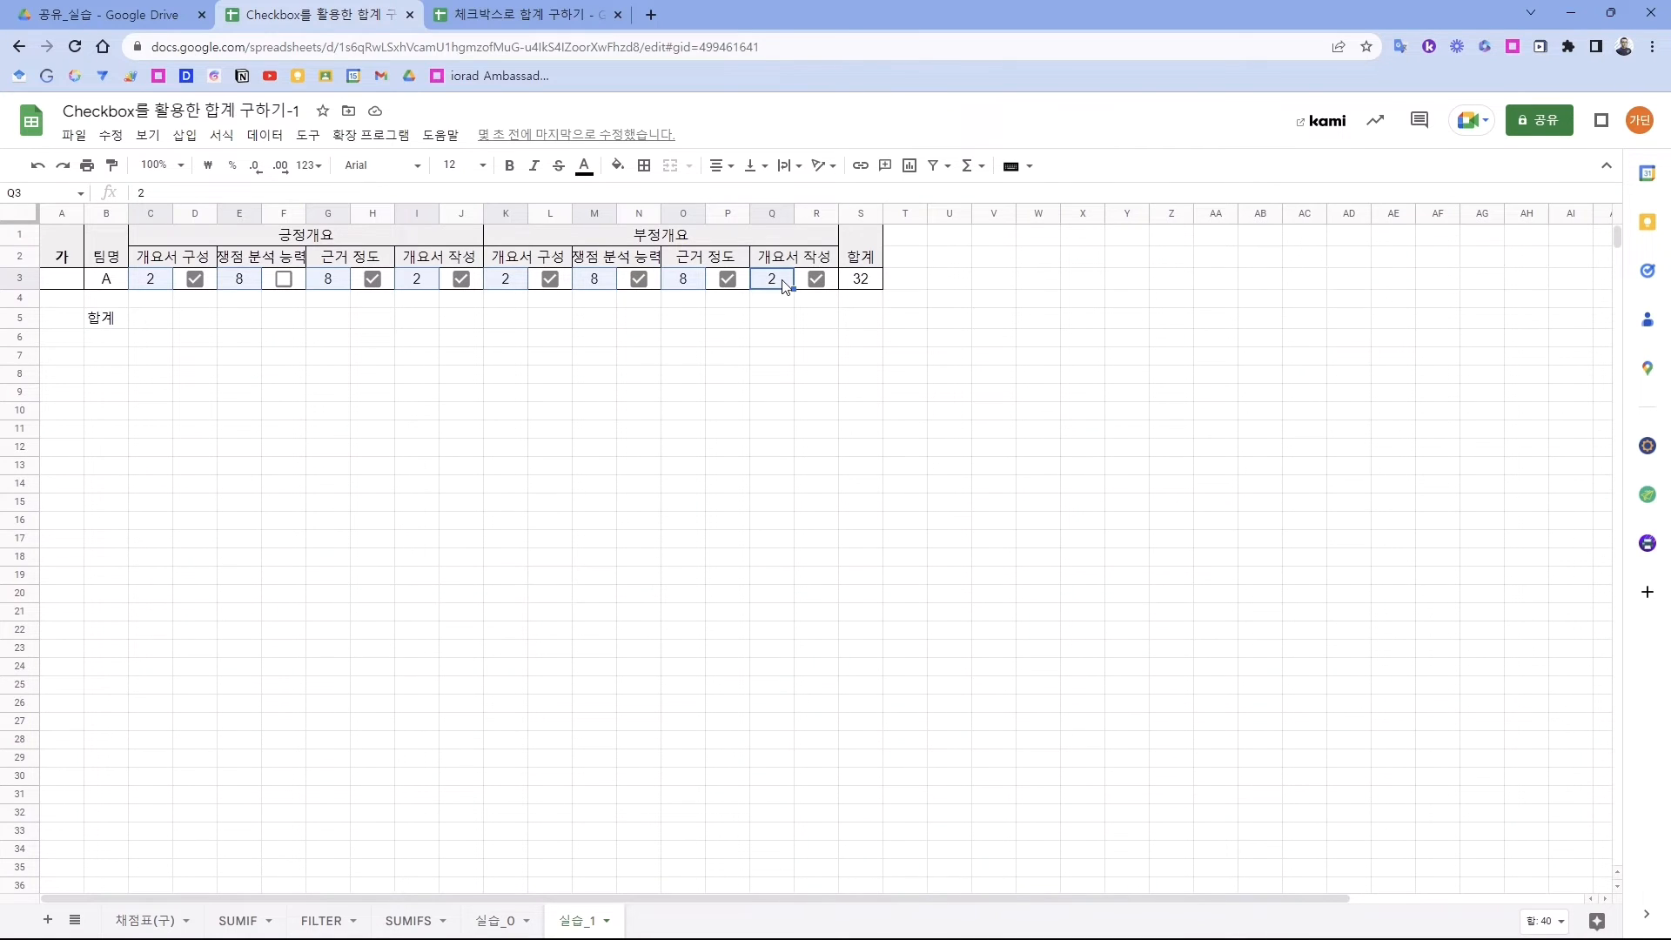
- Copy team A's range C3:Q3 into the 합계 row, starting at C5
drag(150, 280, 764, 287)
key(ctrl+c)
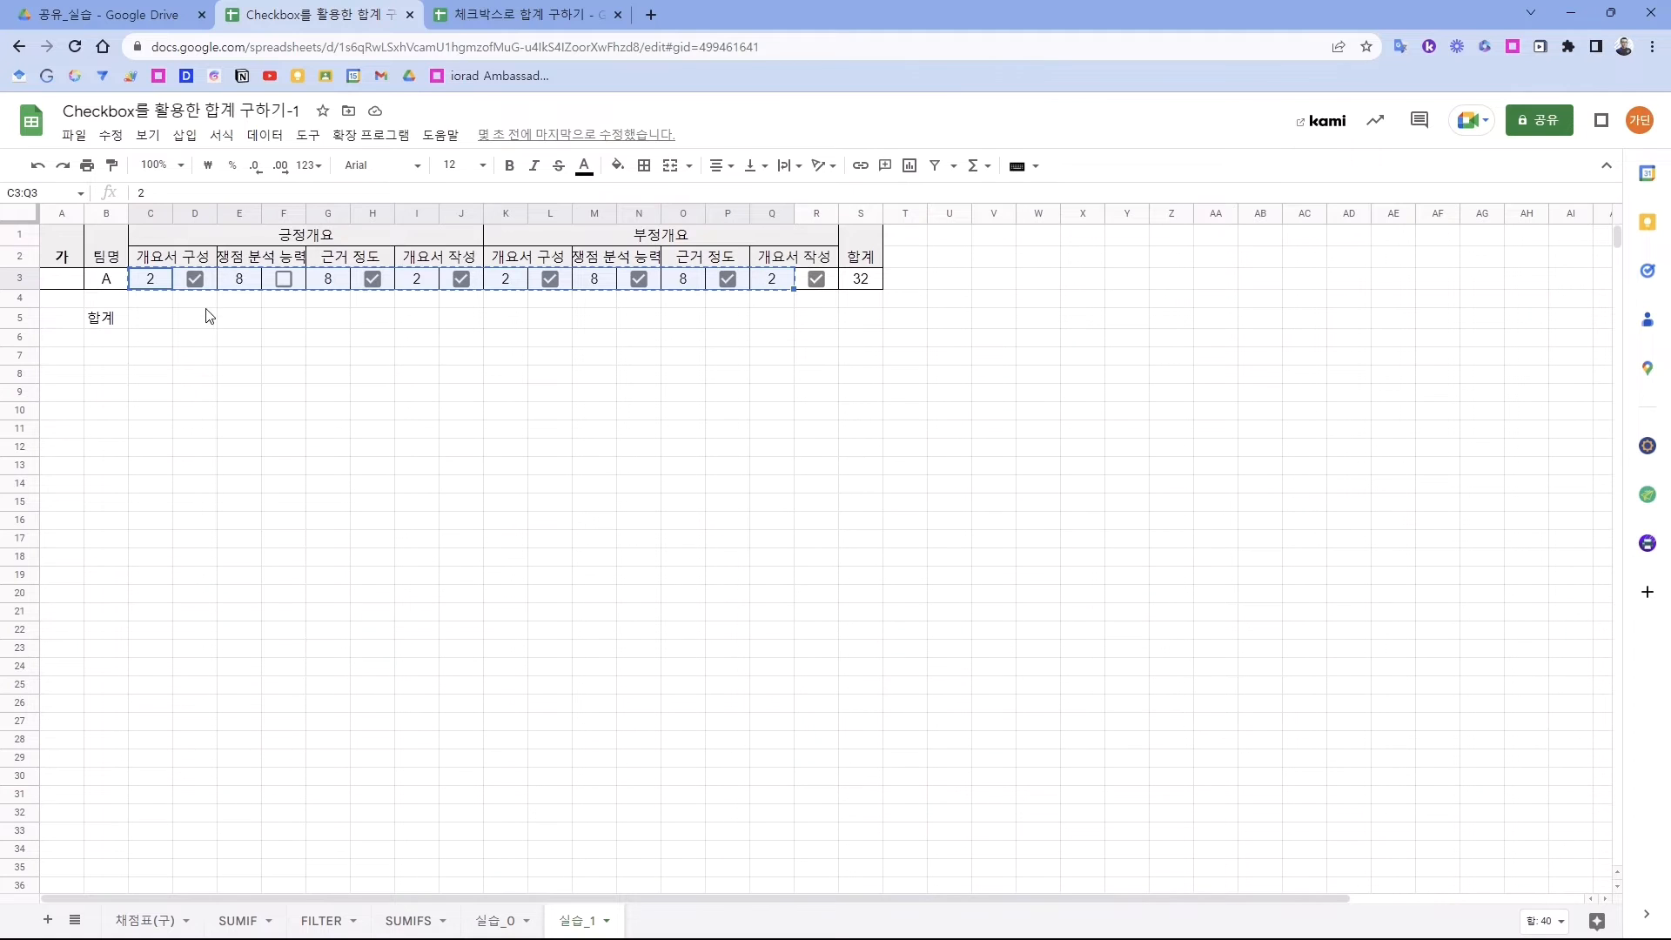
click(150, 318)
key(ctrl+v)
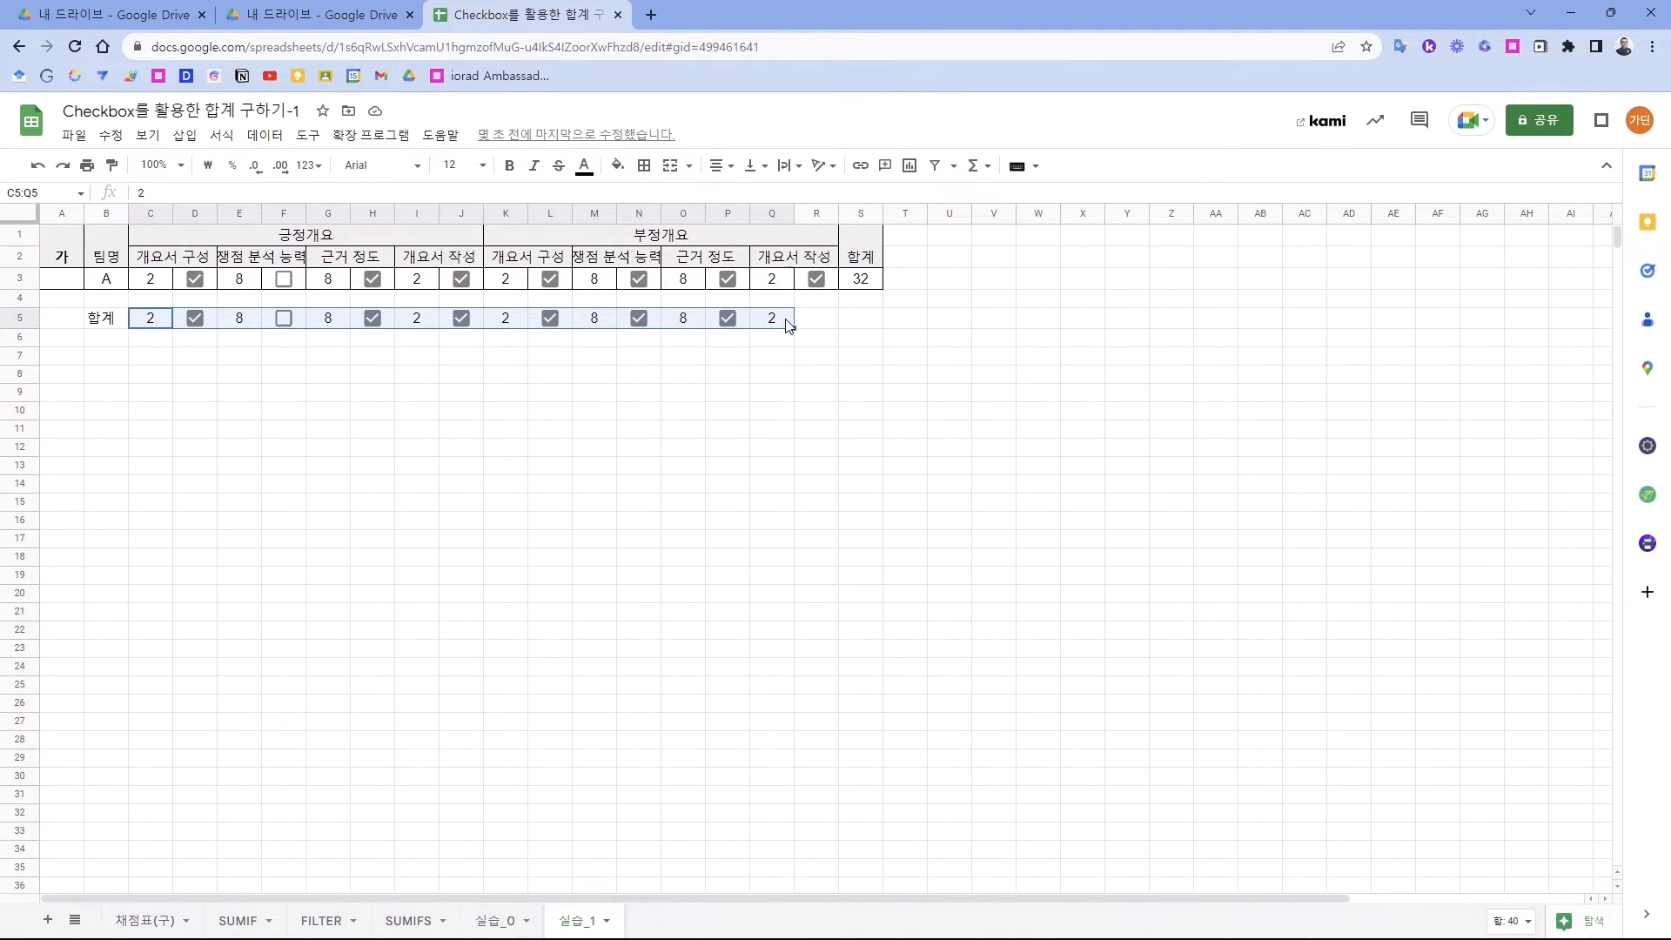
- Remove the checkboxes between the scores in the copied 합계 row, from D5 to P5
click(209, 327)
ctrl+click(298, 327)
ctrl+click(386, 326)
ctrl+click(475, 326)
ctrl+click(564, 326)
ctrl+click(653, 326)
ctrl+click(744, 328)
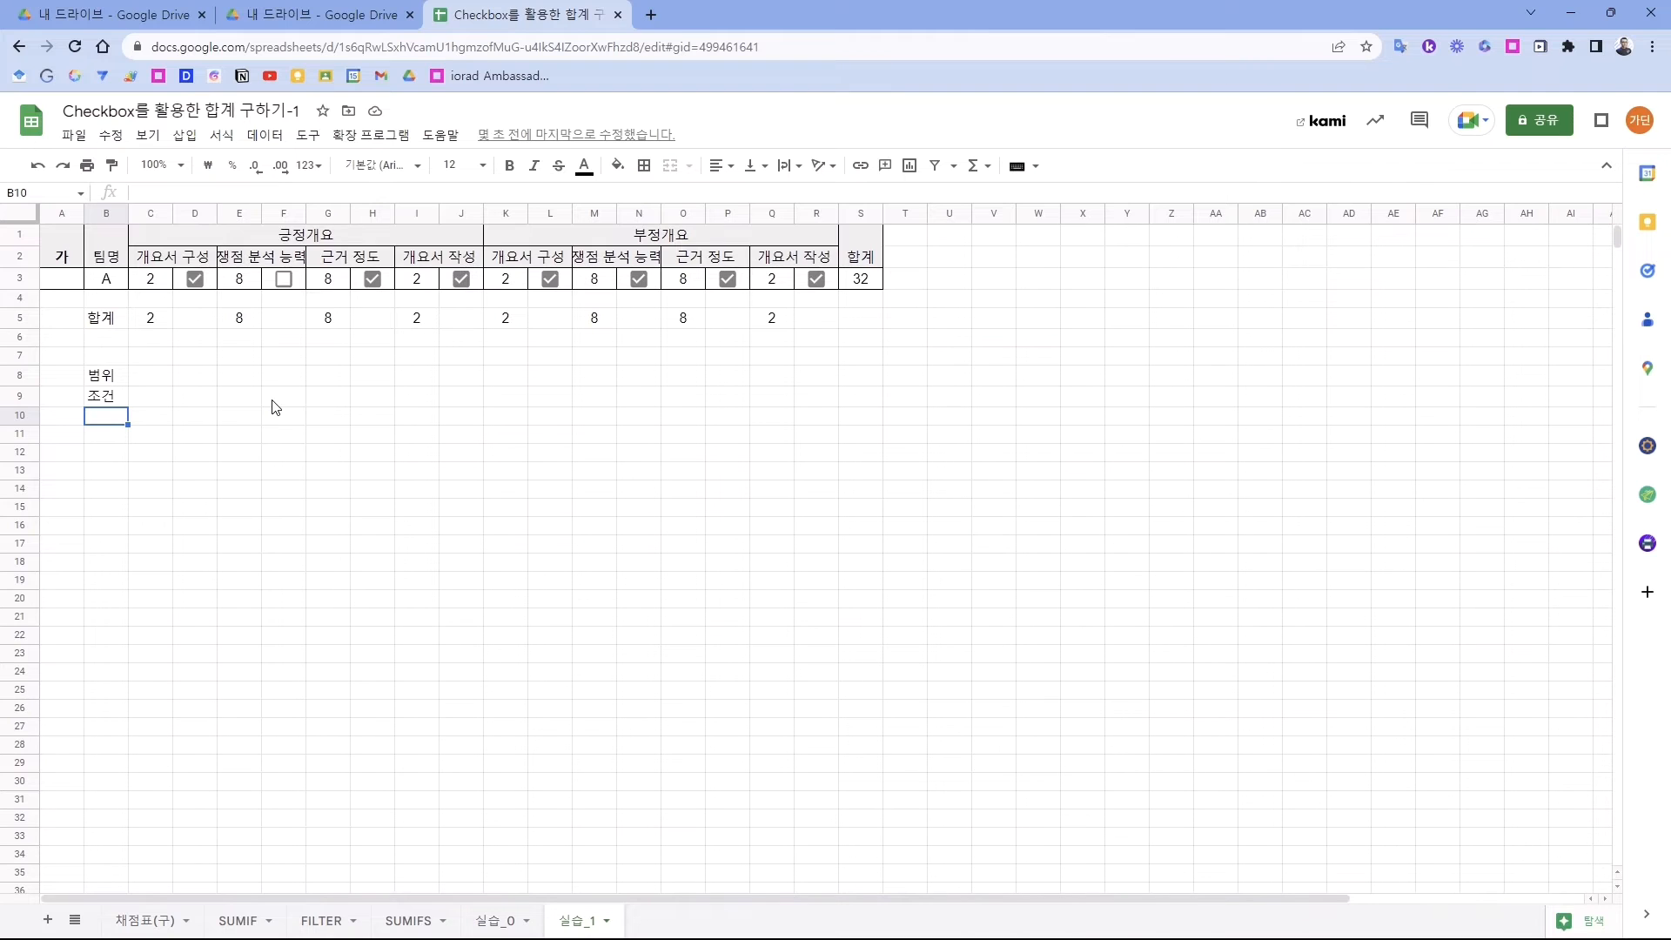
- Select only team A's eight checkbox cells in row 3, from D3 to R3, skipping the scores
click(211, 282)
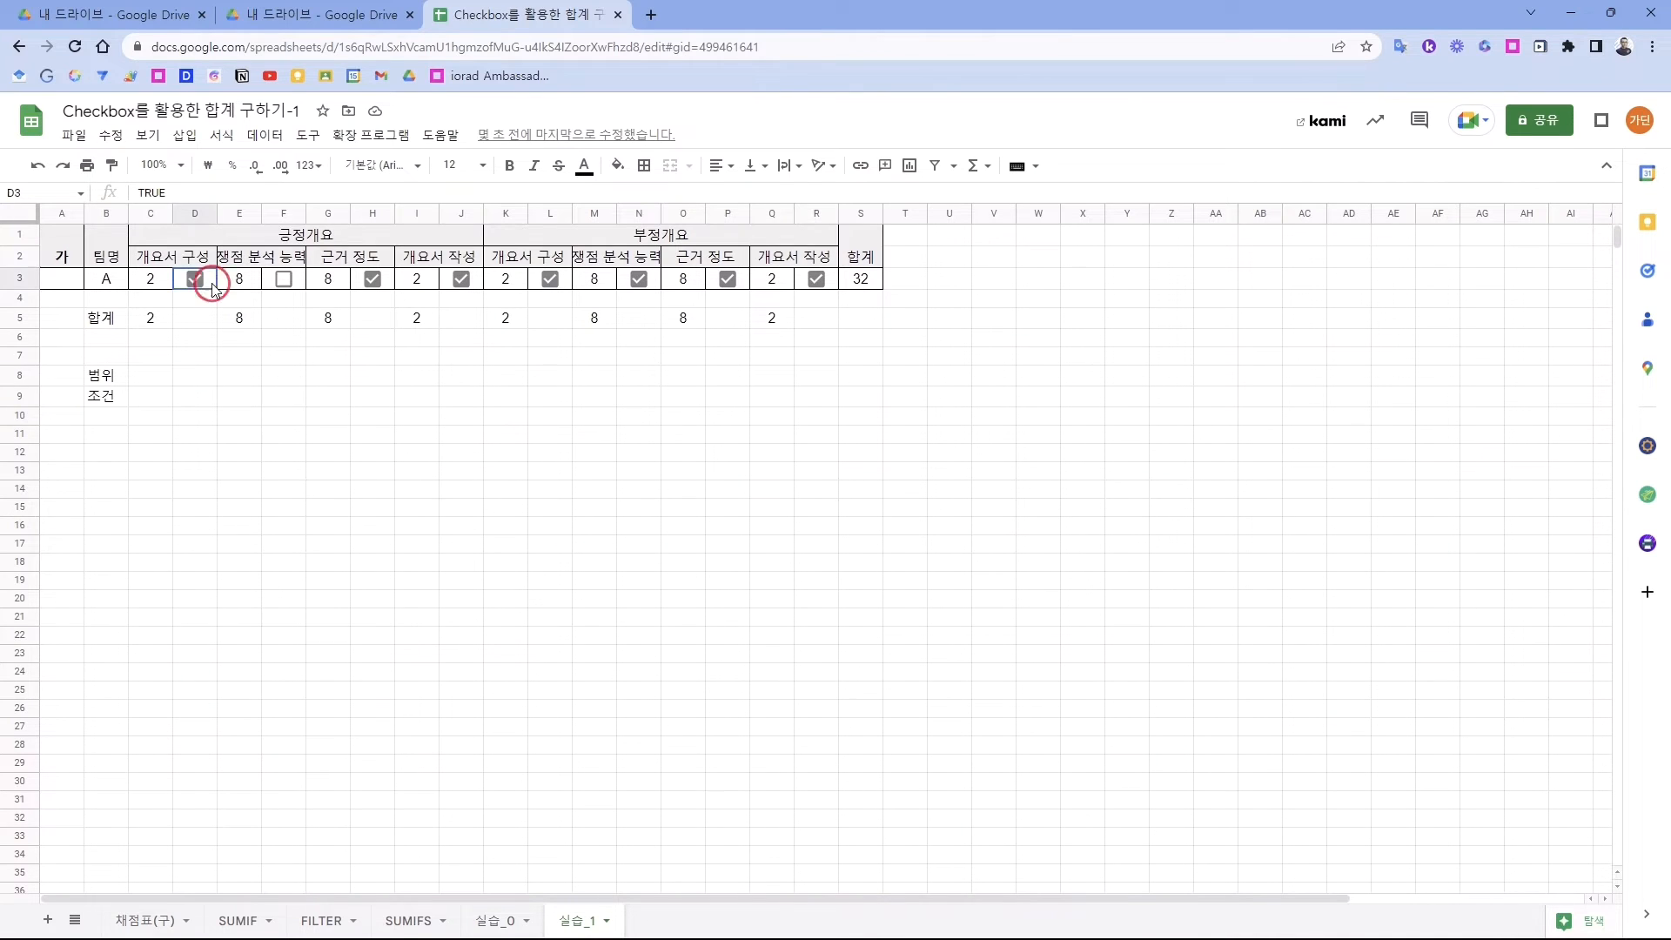
ctrl+click(300, 286)
ctrl+click(392, 288)
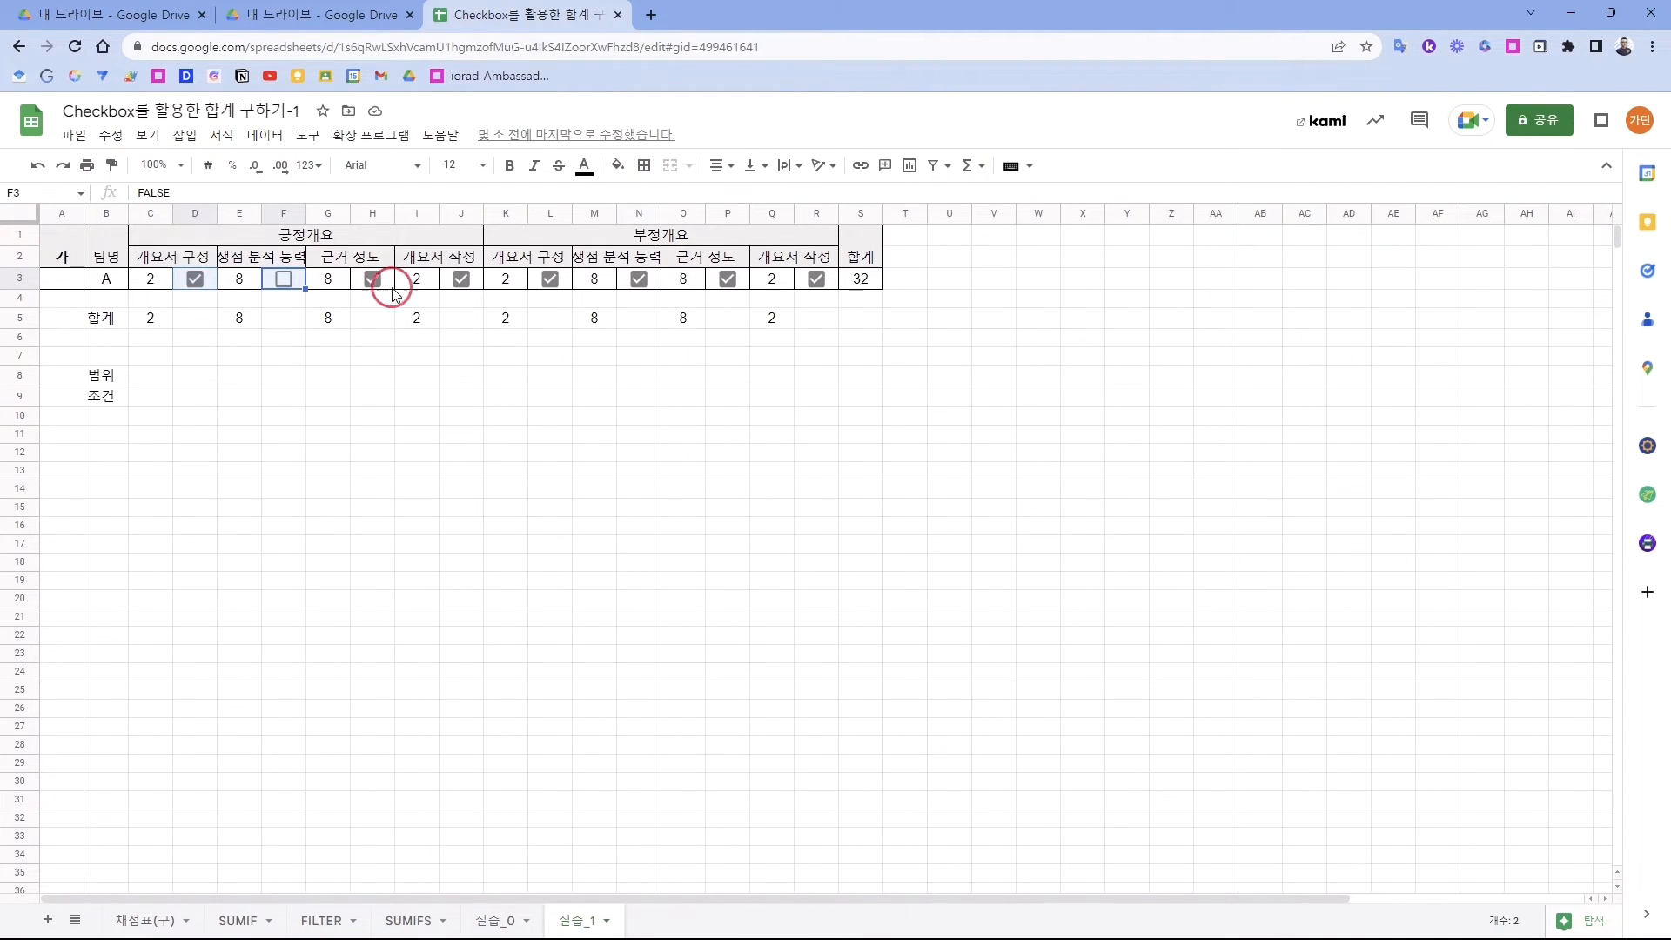
ctrl+click(479, 288)
ctrl+click(566, 290)
ctrl+click(646, 292)
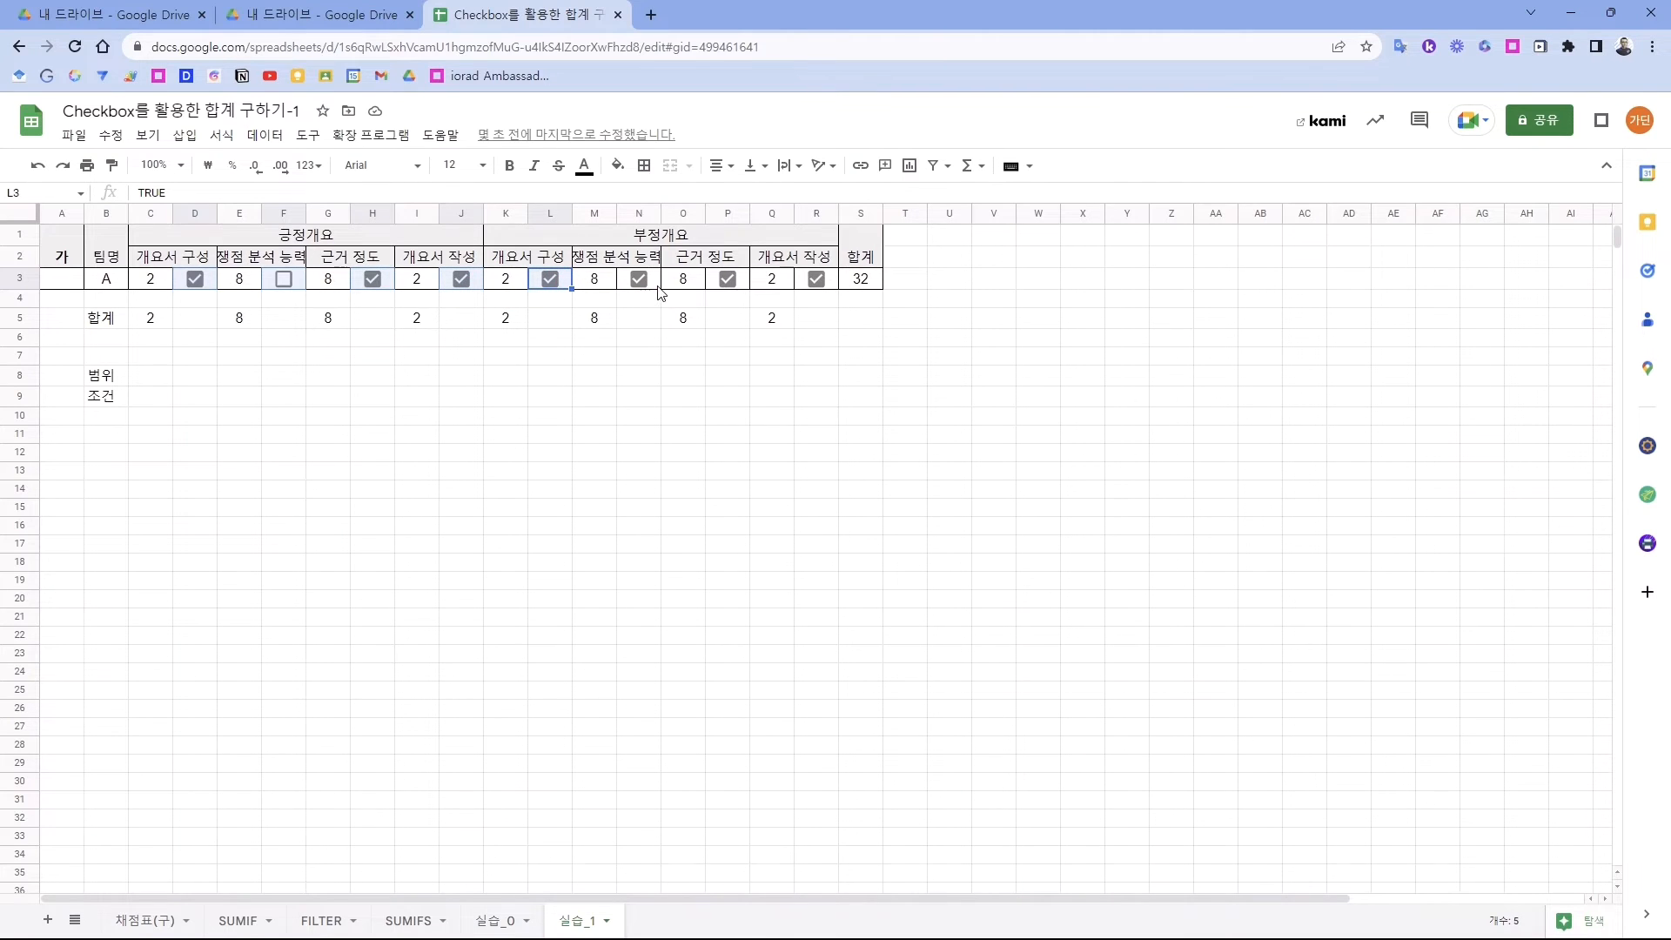
ctrl+click(738, 286)
ctrl+click(829, 287)
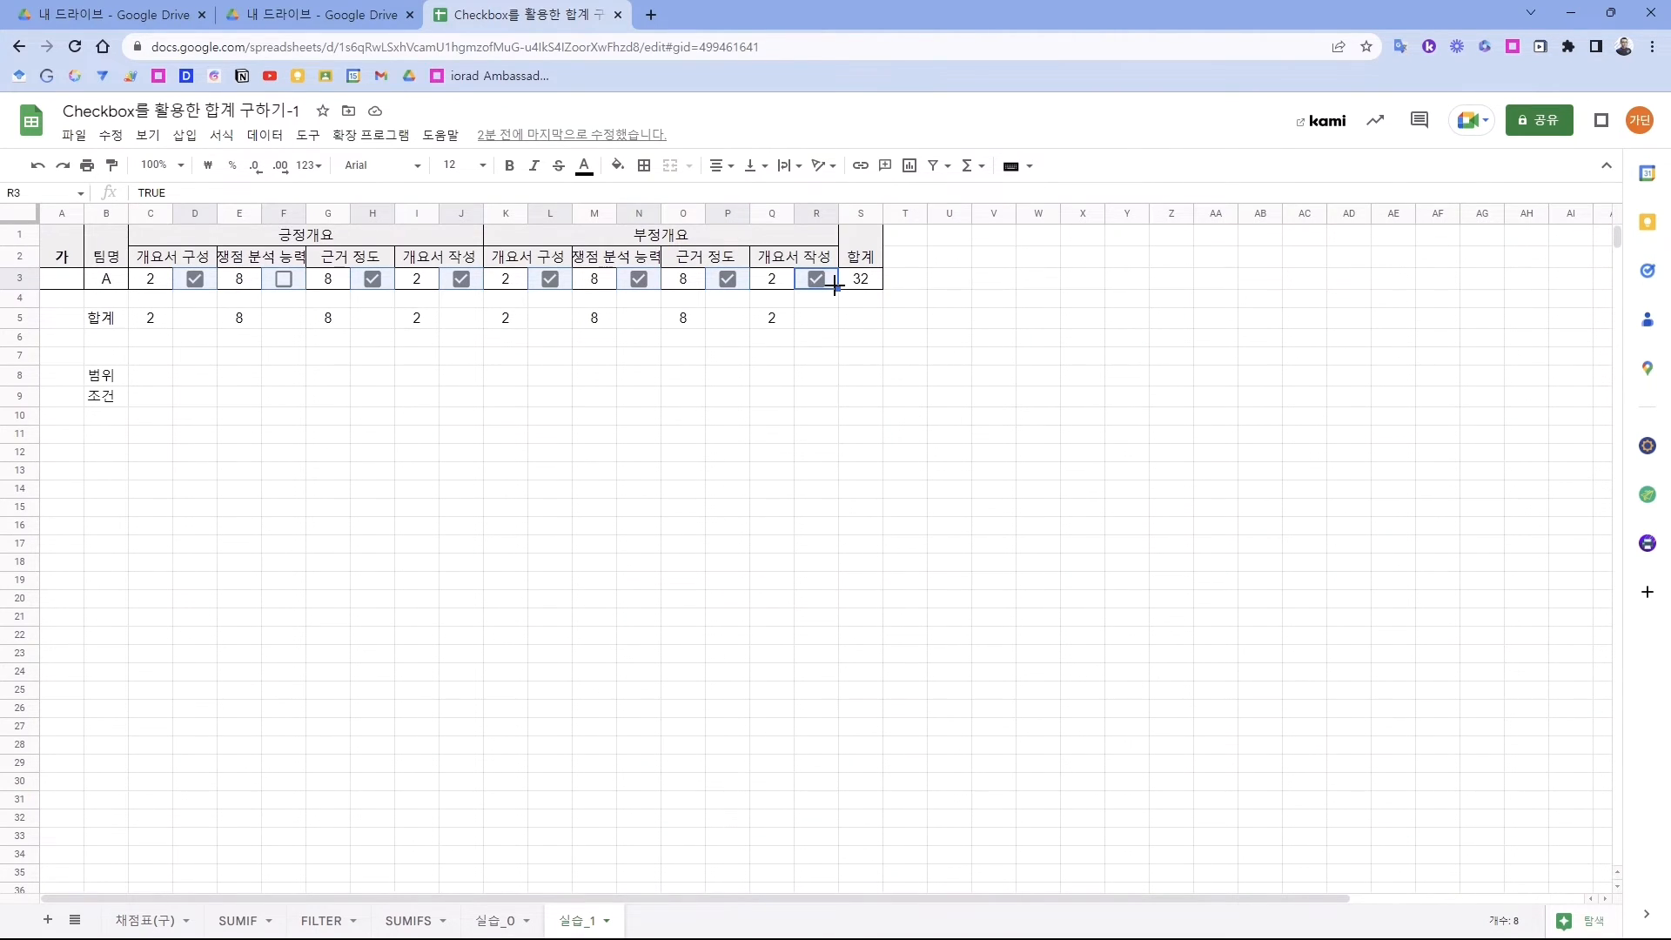
drag(199, 285, 807, 285)
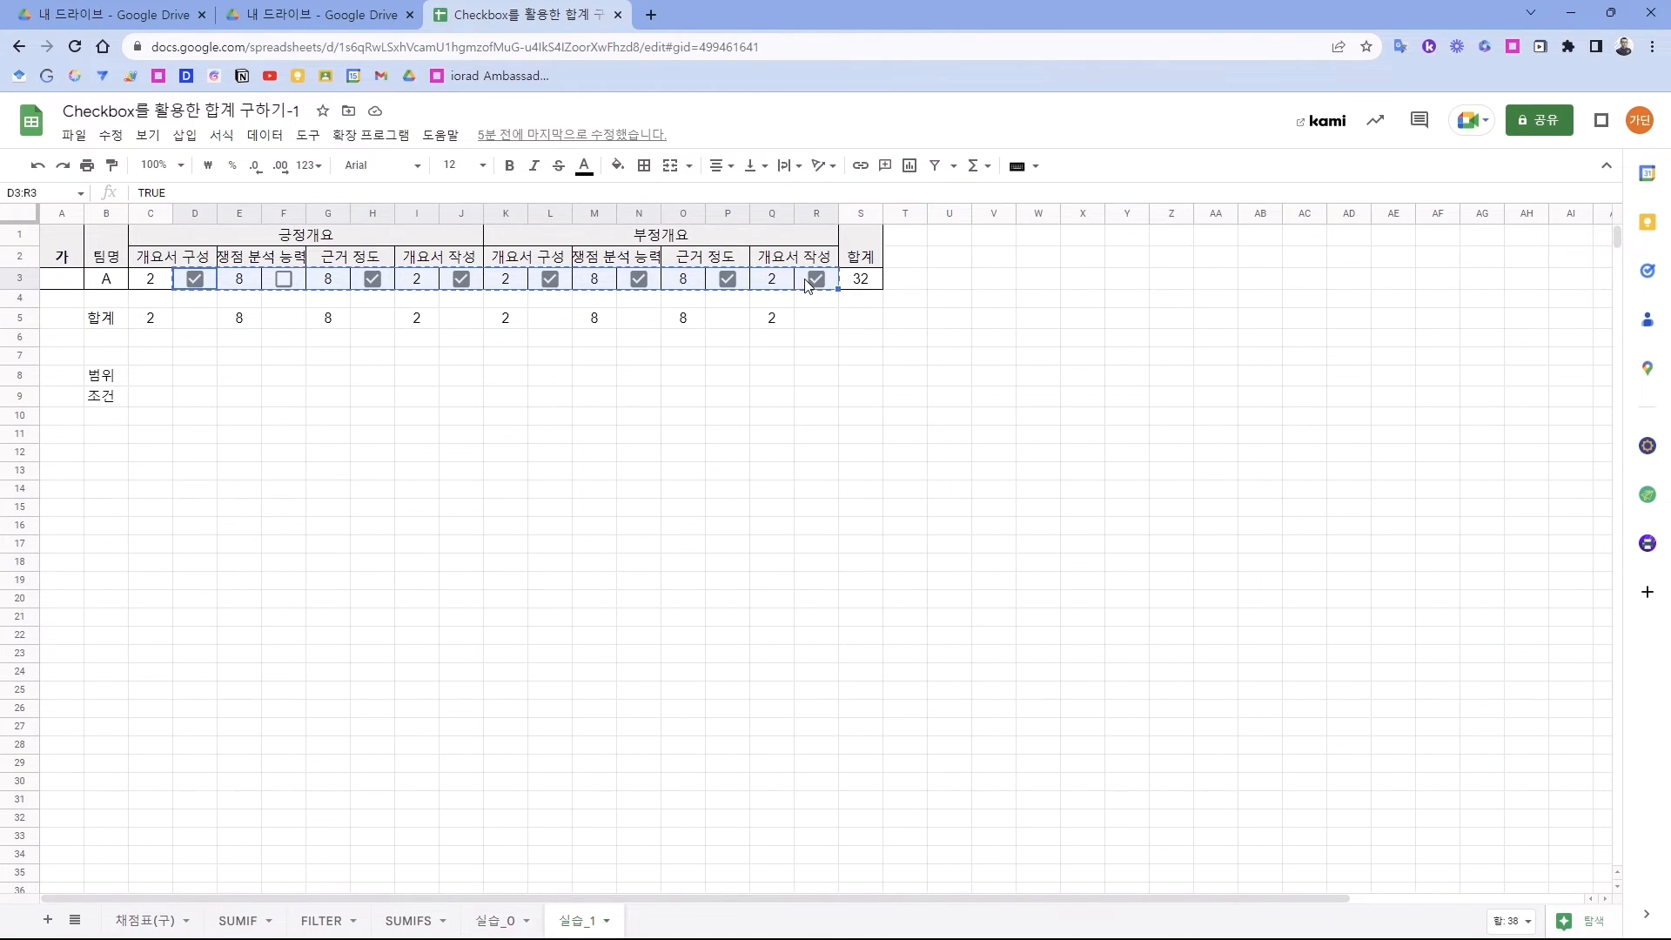
click(186, 380)
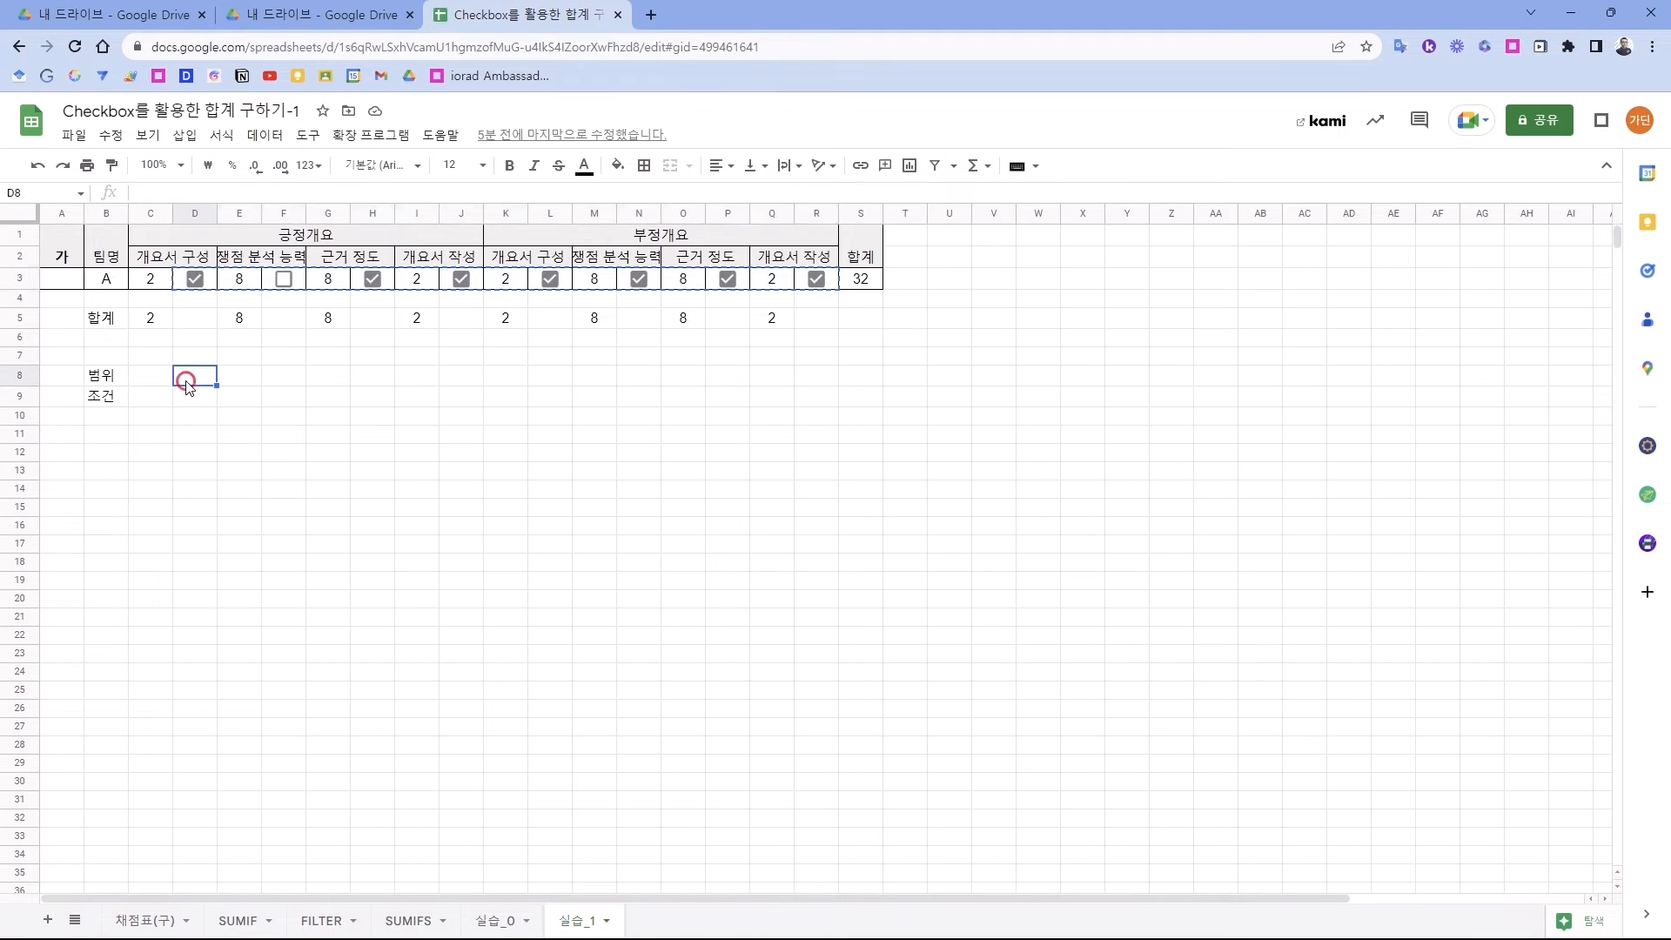
key(ctrl+v)
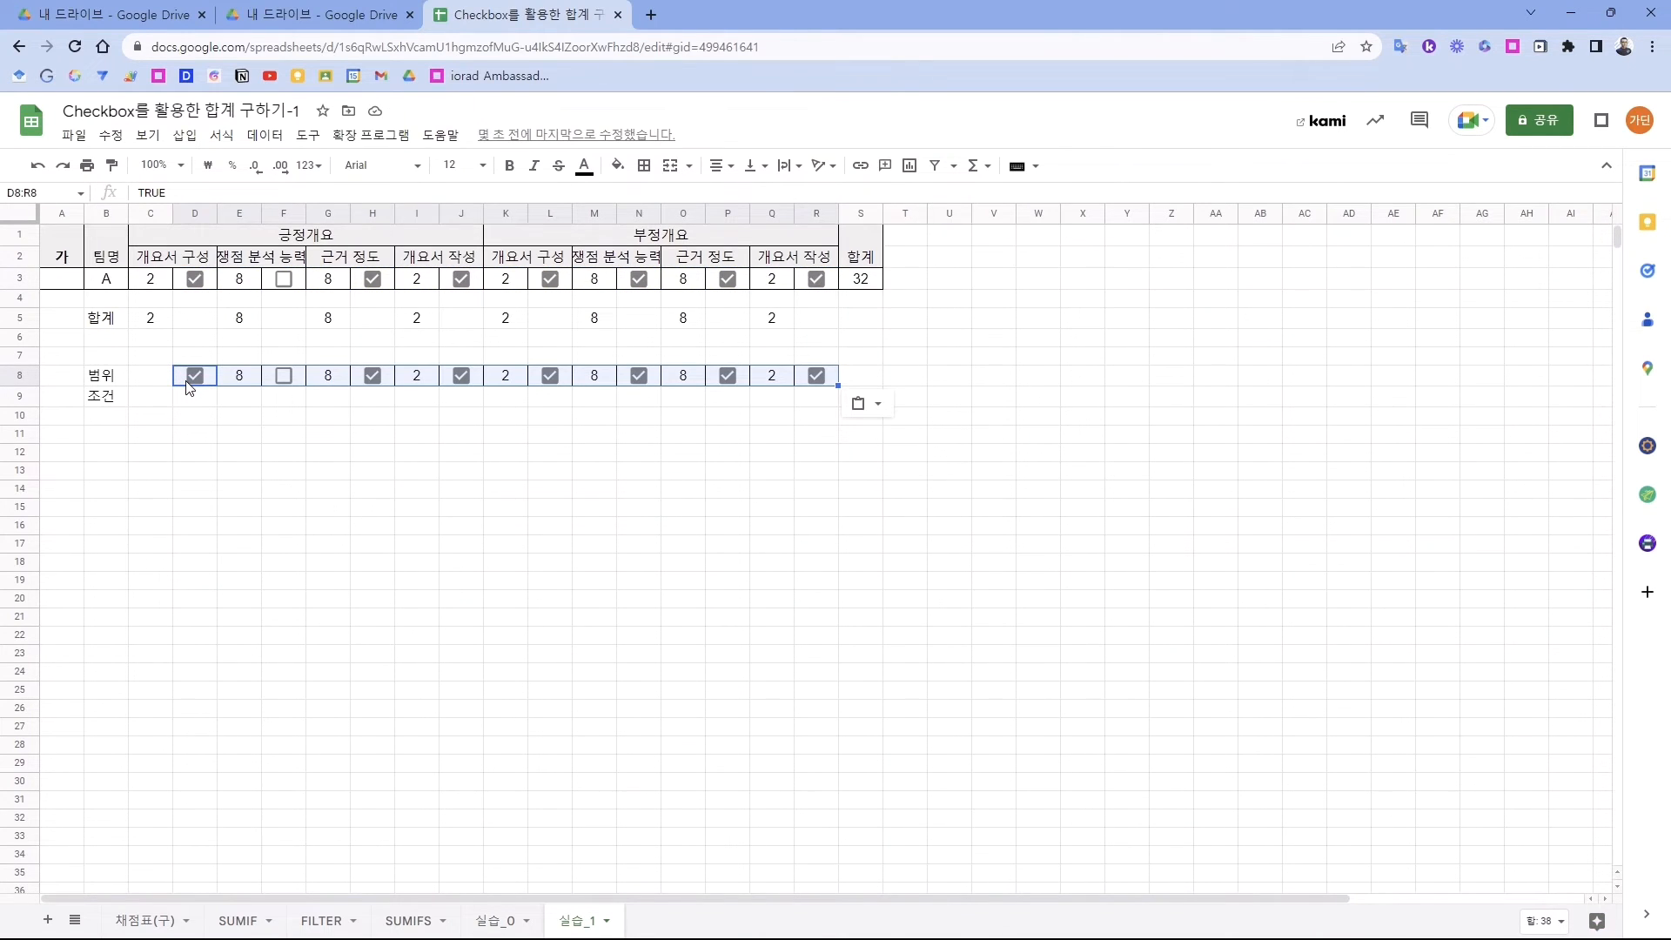
key(ctrl+z)
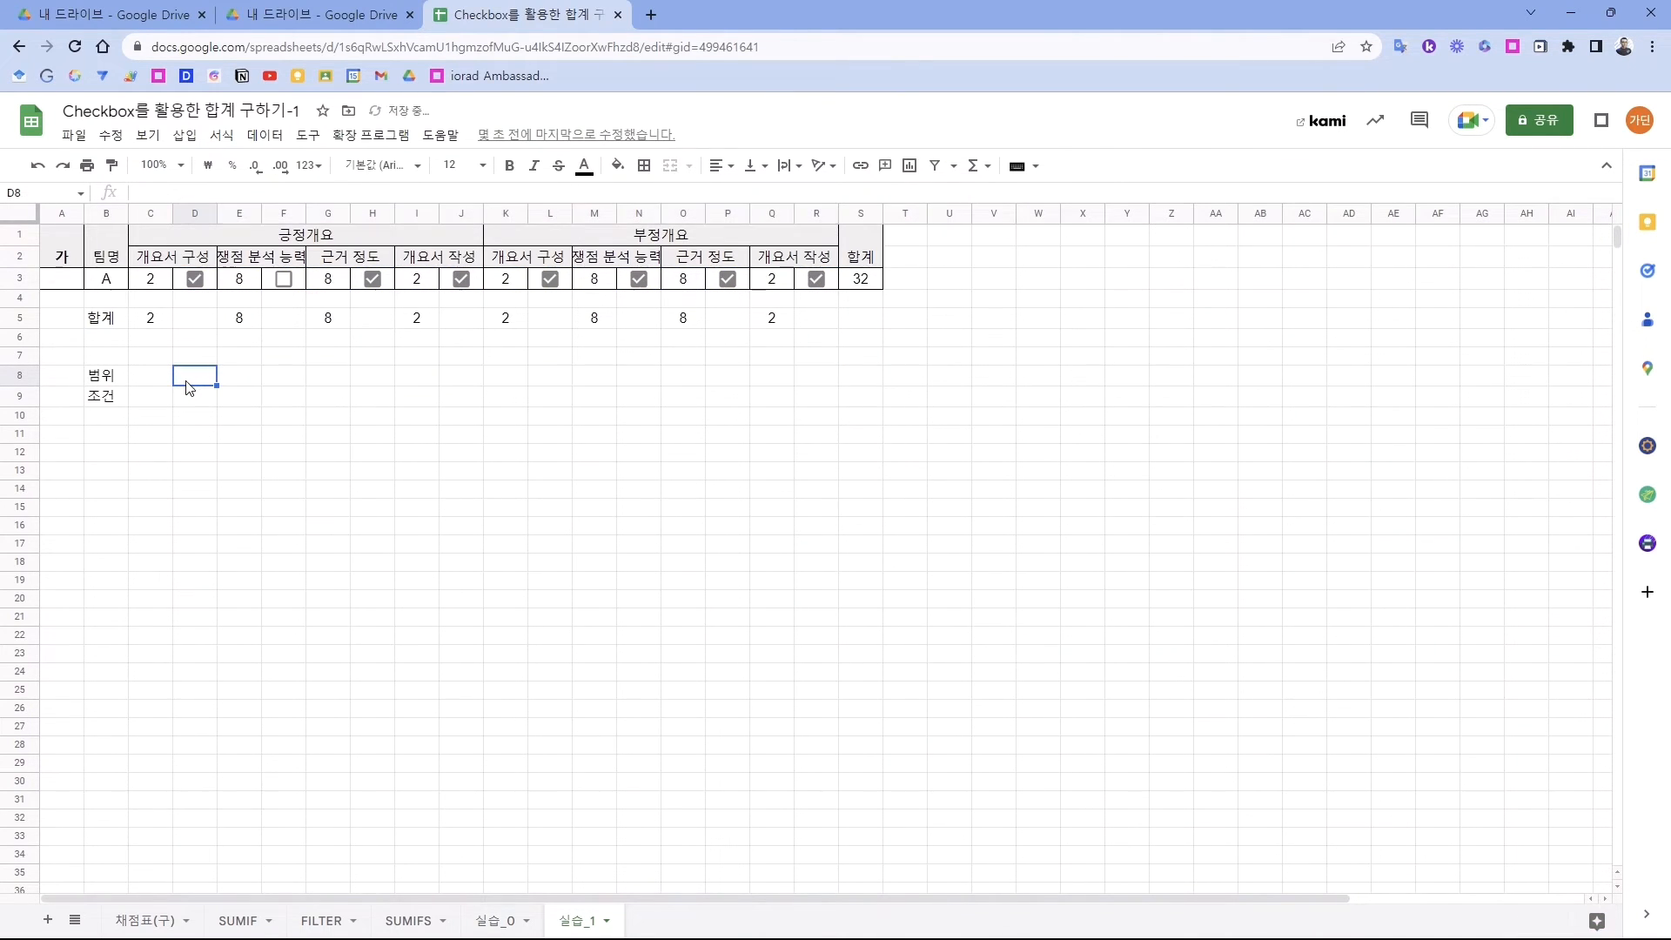
- Mirror team A's checkbox range into the 범위 row with the array formula ={D3:R3} in D8
text(=)
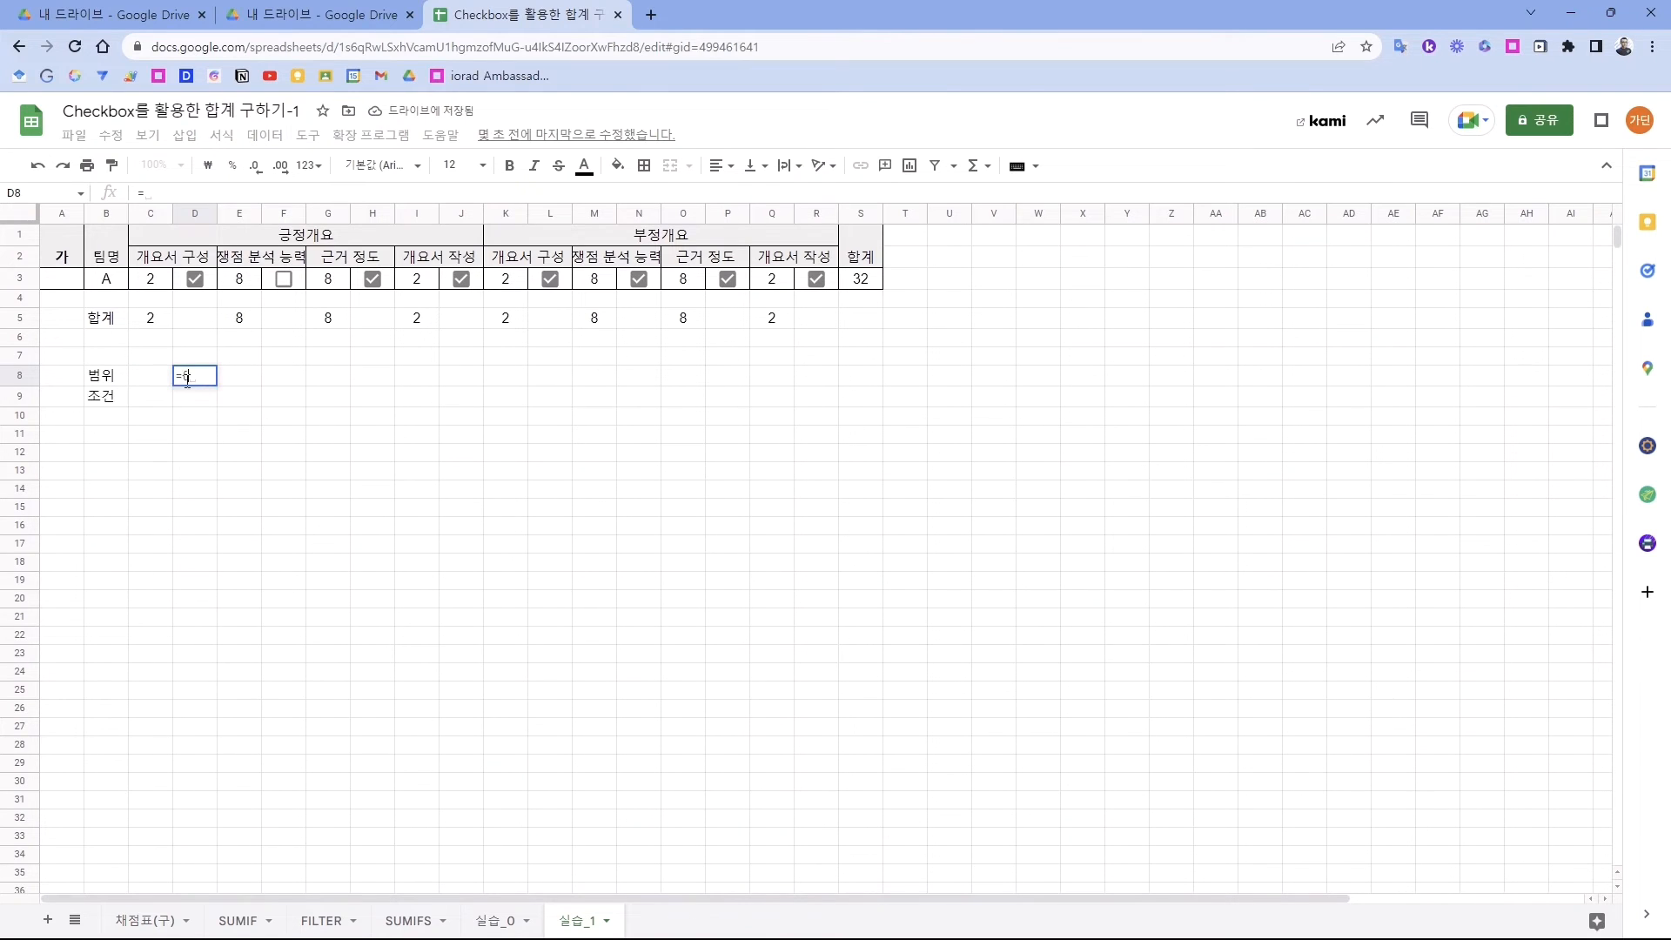
text({)
drag(195, 279, 807, 290)
key(Return)
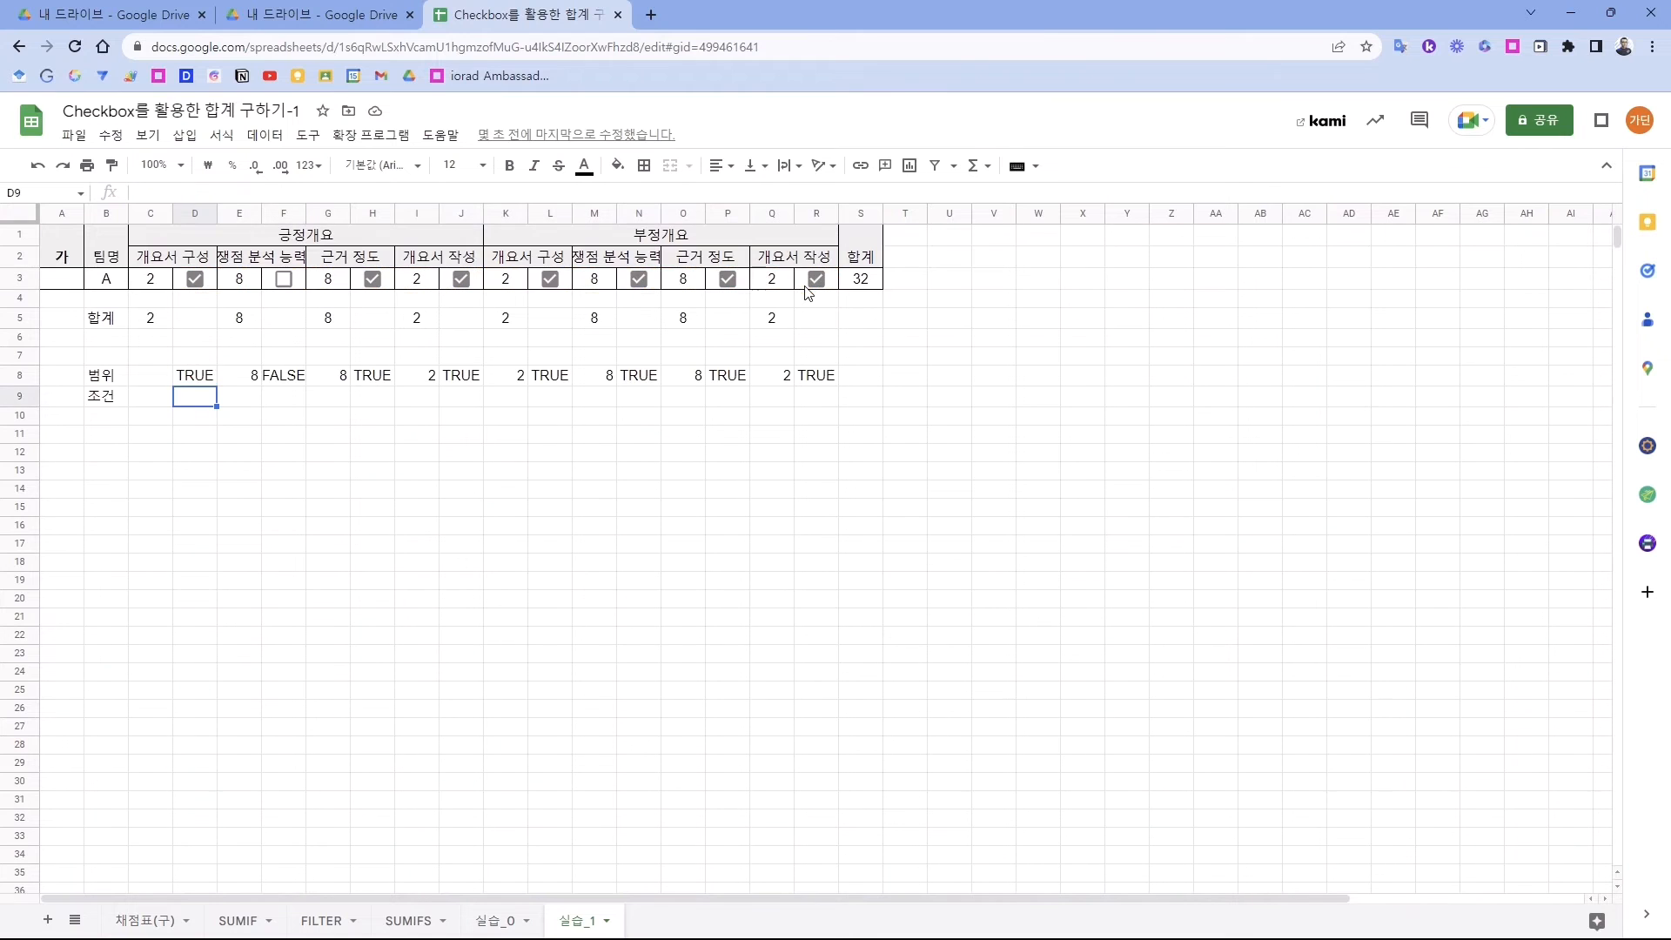
drag(195, 375, 804, 389)
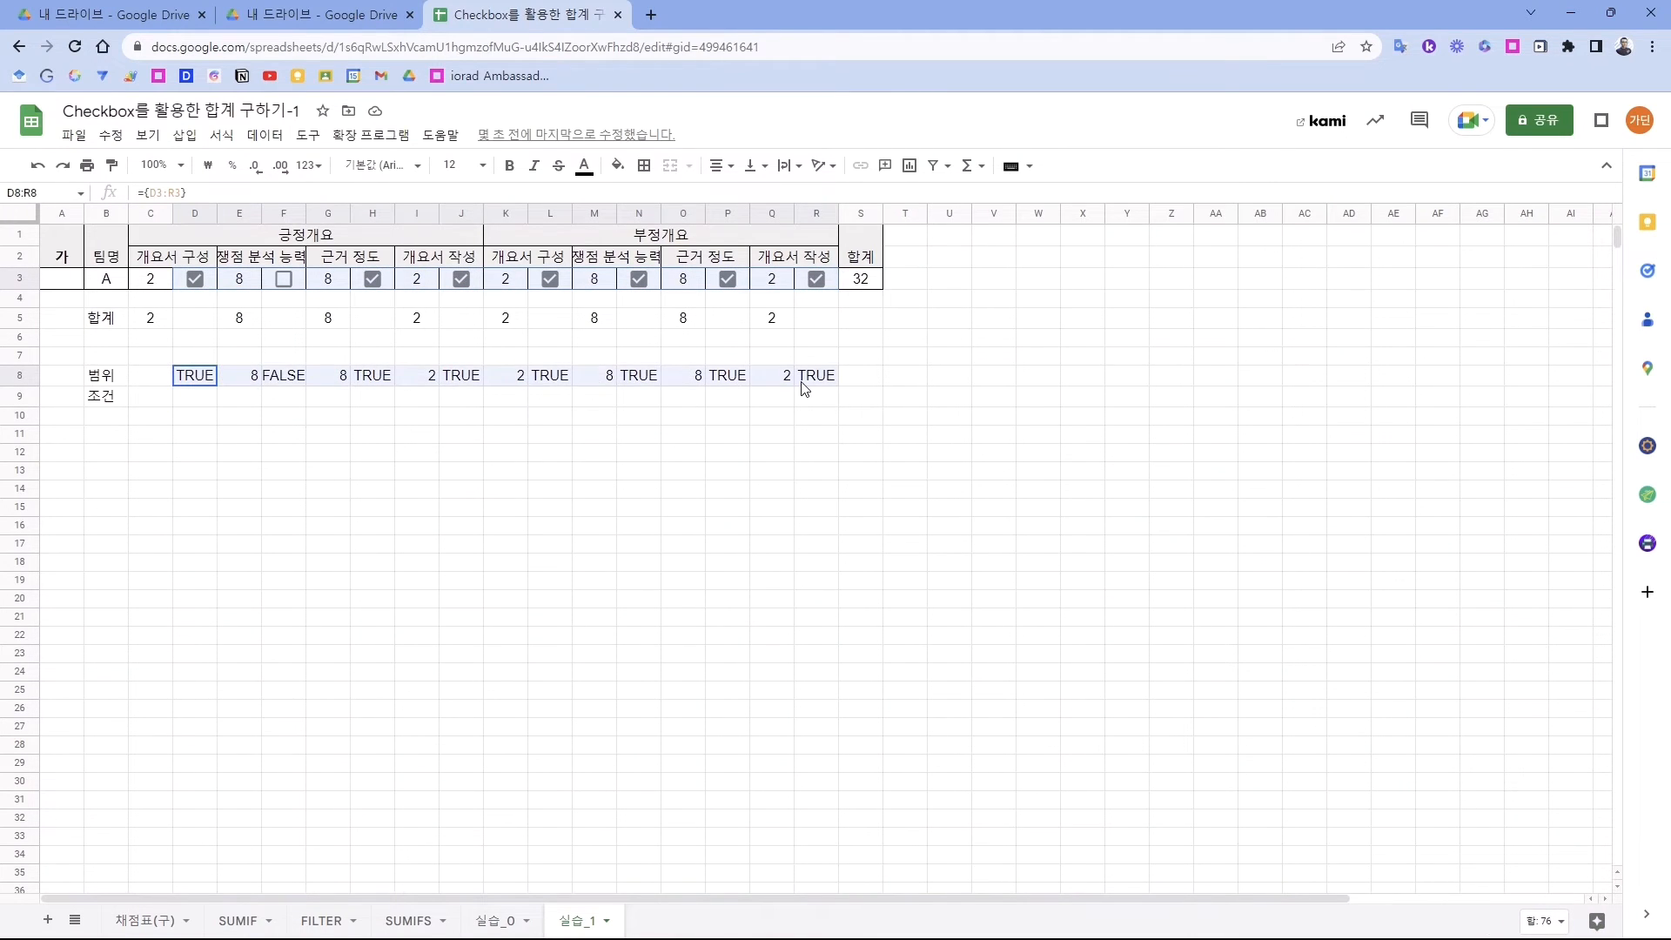
- Test the mirrored row by toggling team A's checkboxes in D3, F3 and H3, leaving D3 ticked and F3 and H3 unticked
click(197, 280)
click(198, 283)
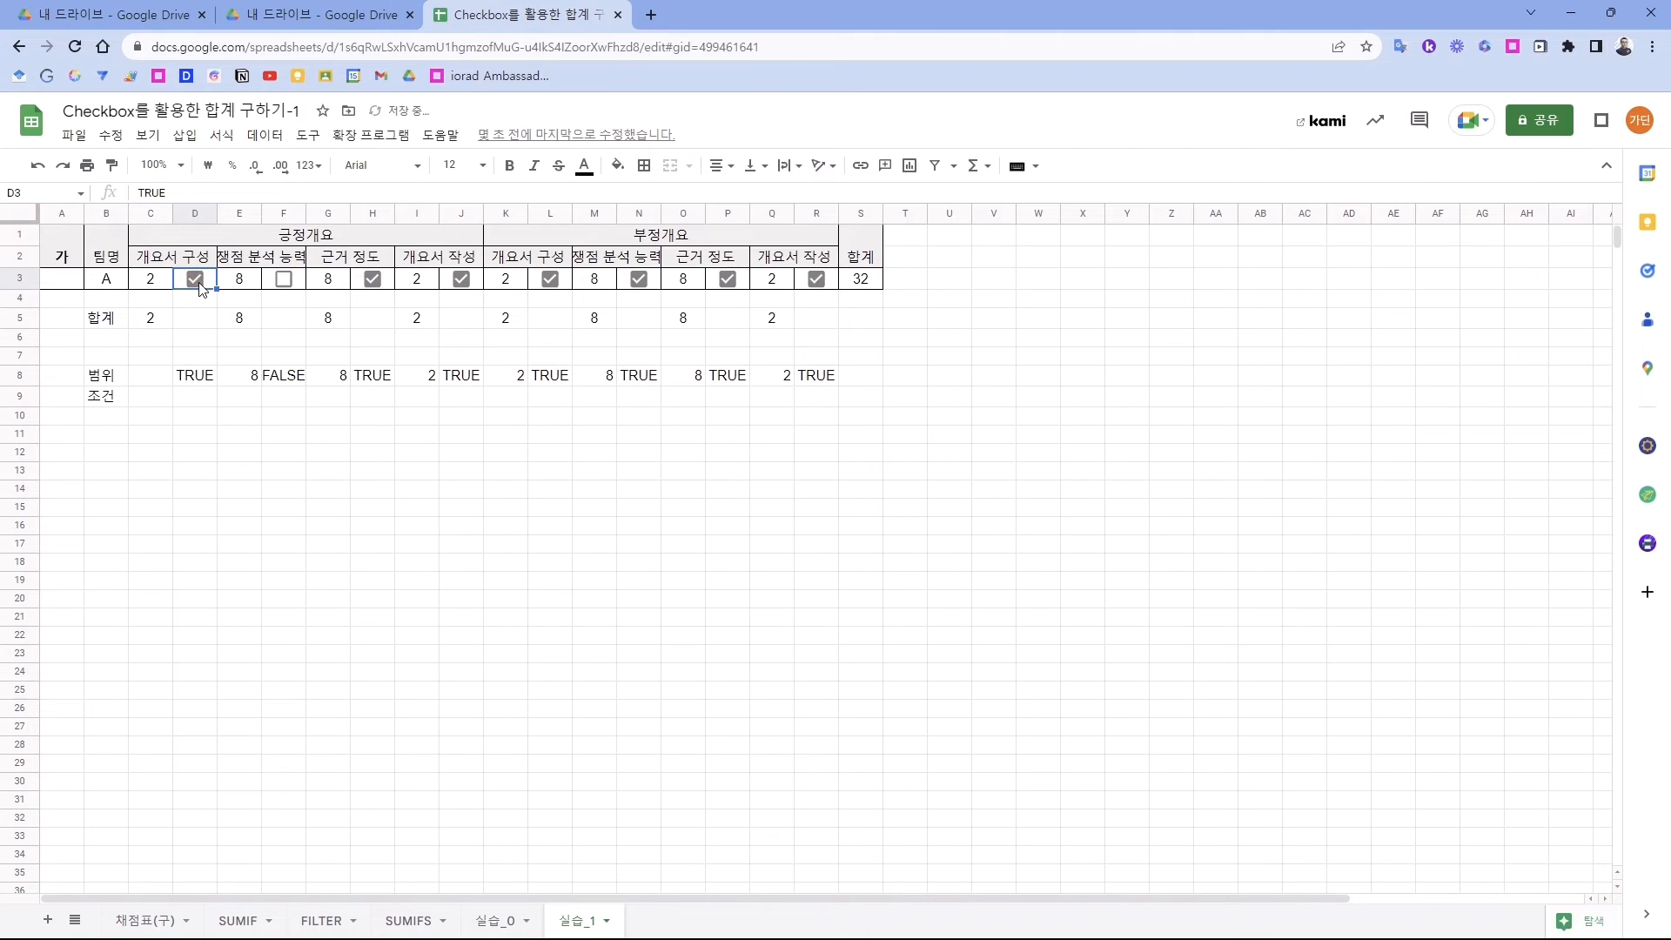
click(198, 283)
click(284, 281)
click(283, 280)
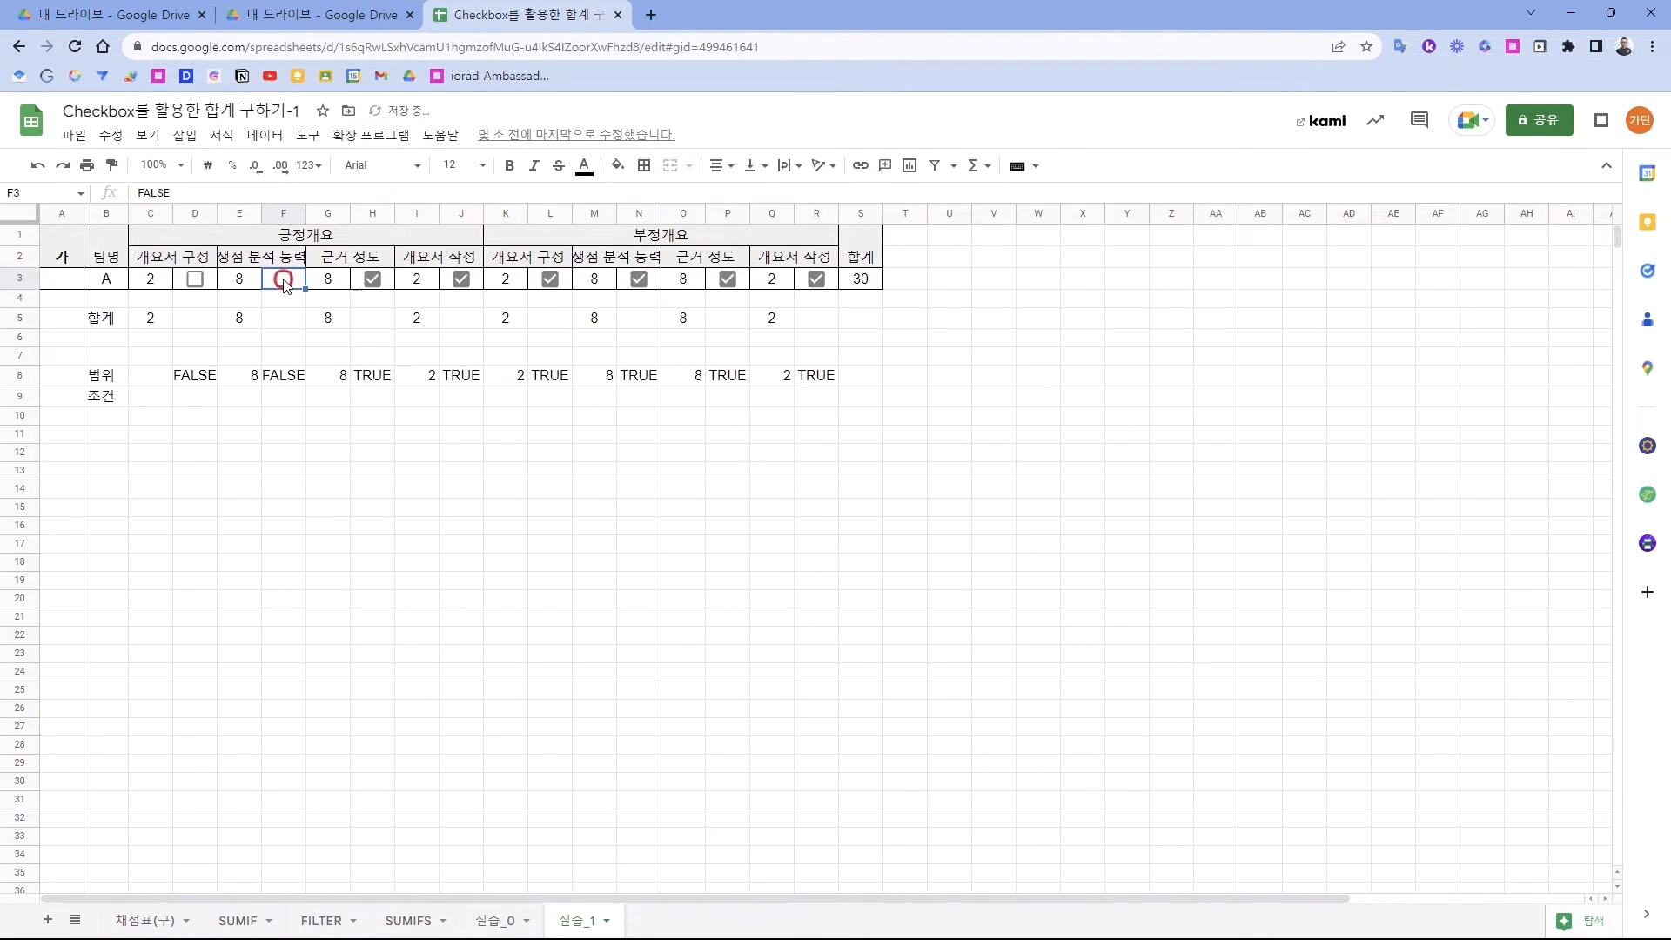
click(372, 281)
click(372, 280)
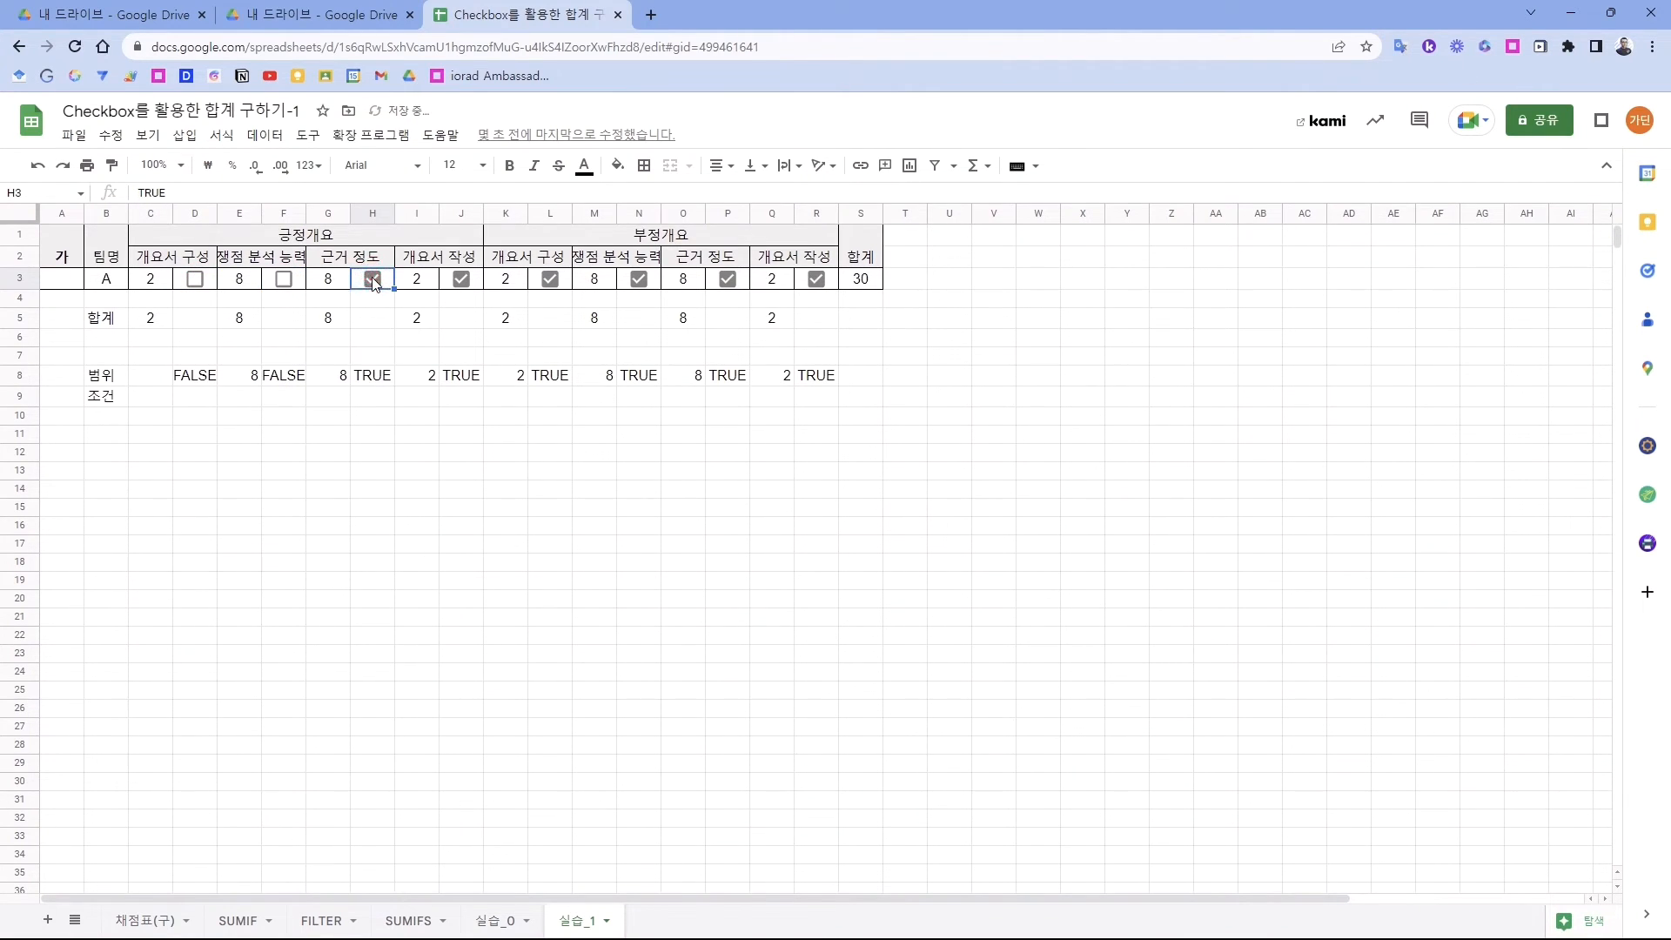
click(197, 280)
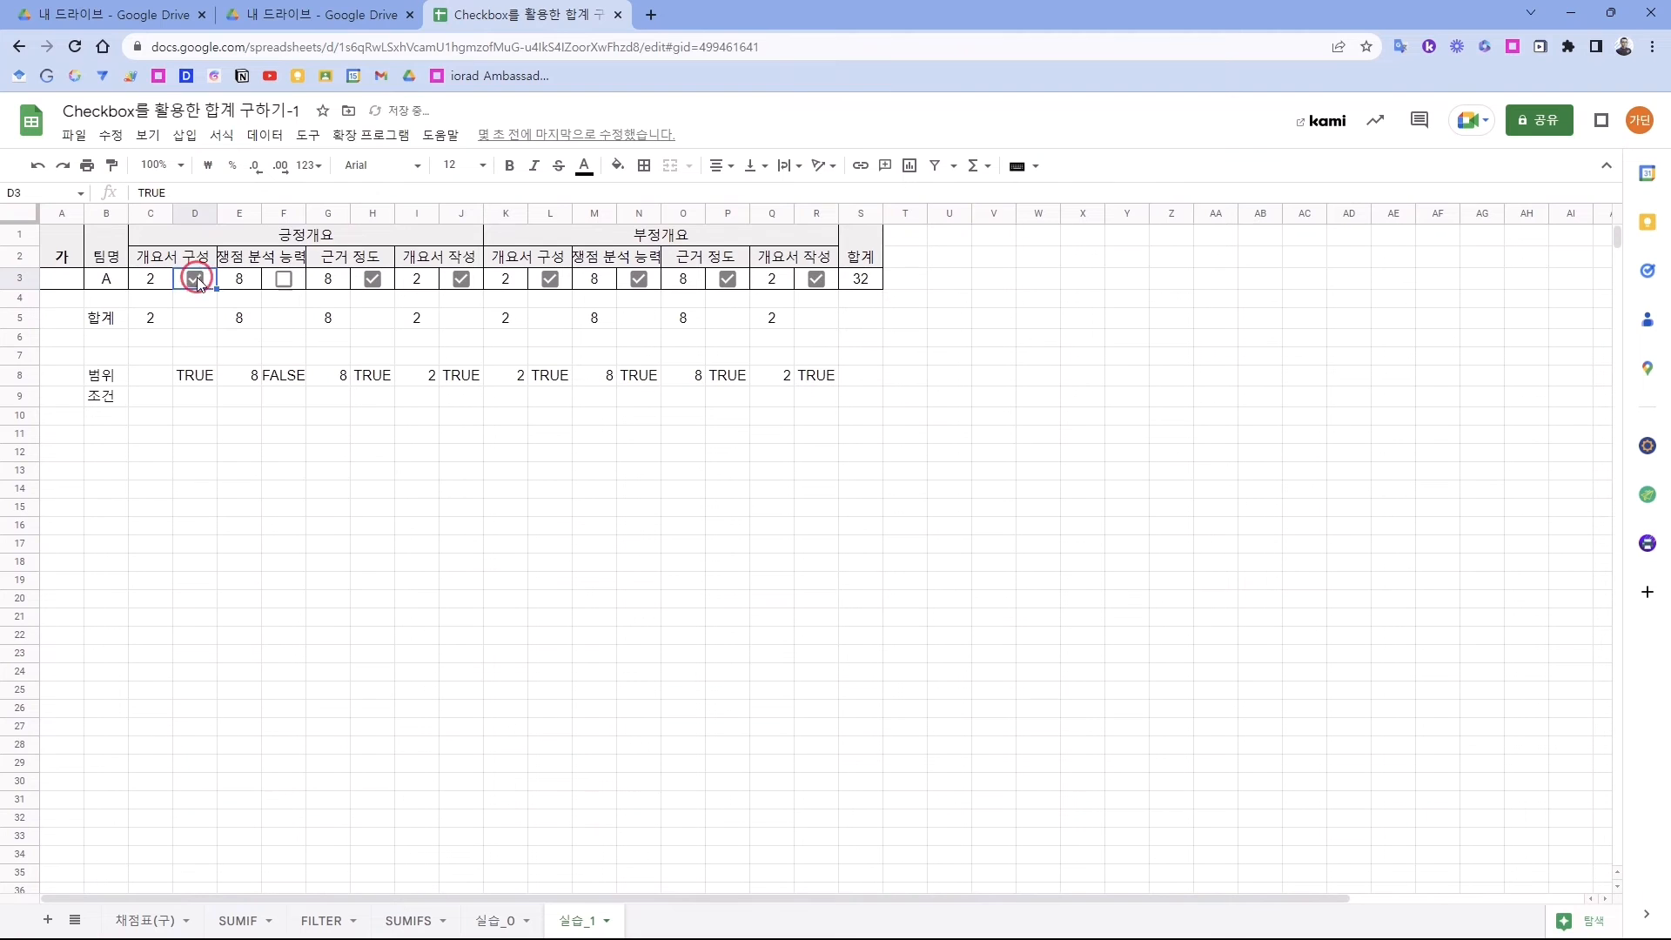
click(372, 280)
- Fill the 조건 row from D9 to R9 with the TRUE value copied from D8
click(196, 376)
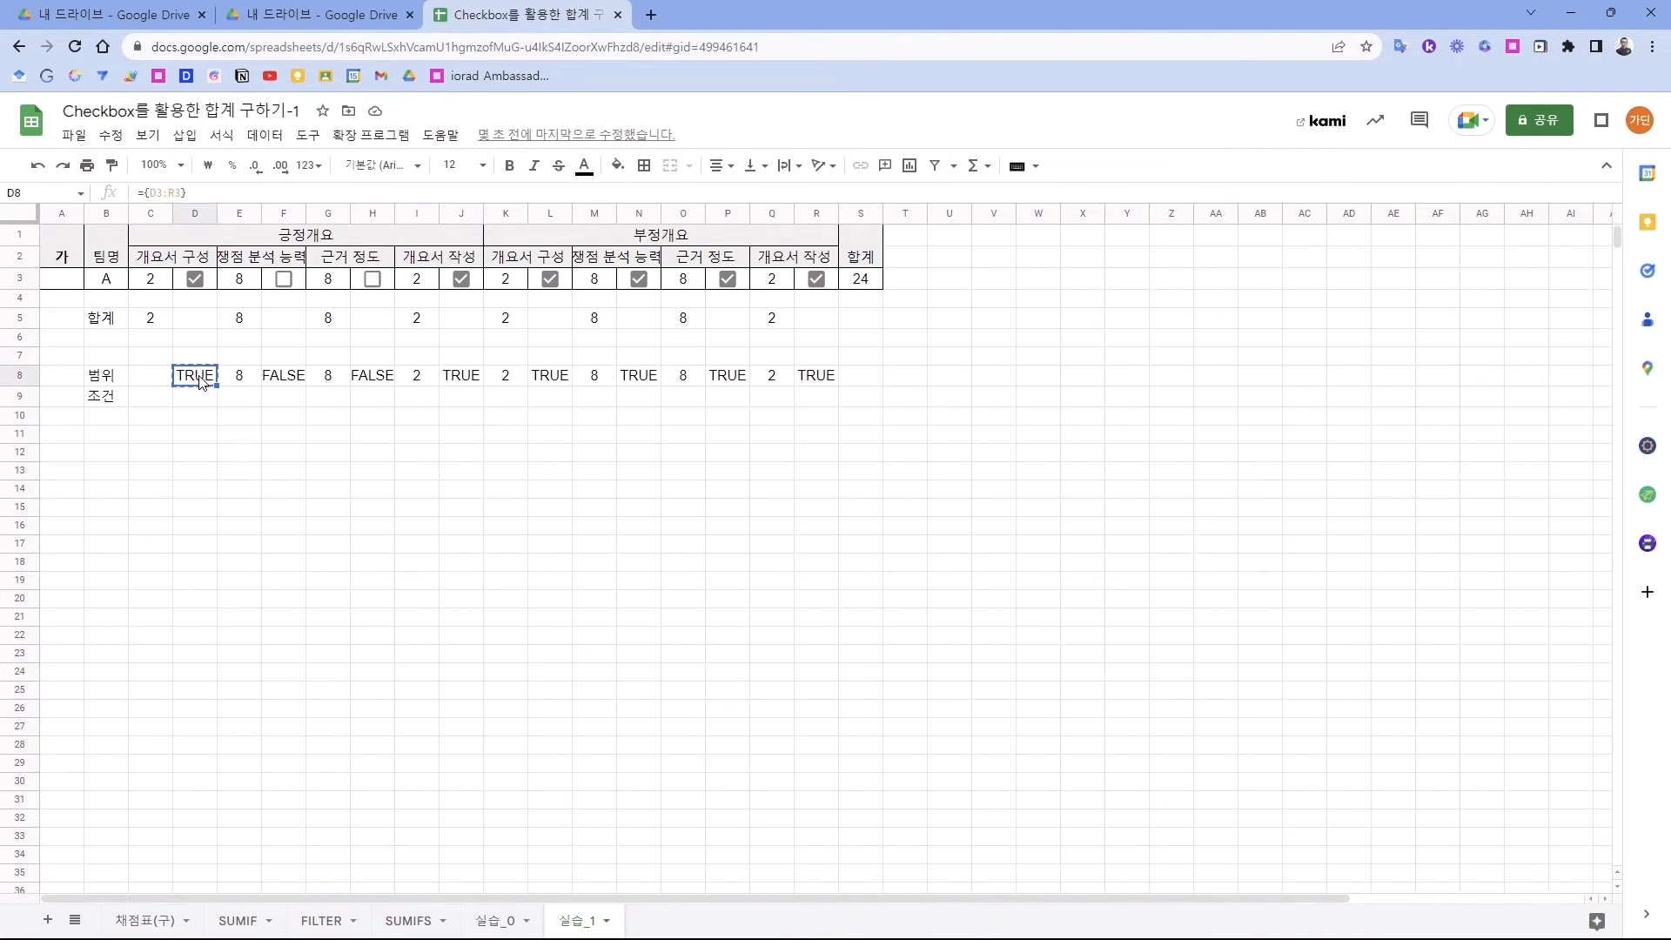
drag(196, 397, 811, 405)
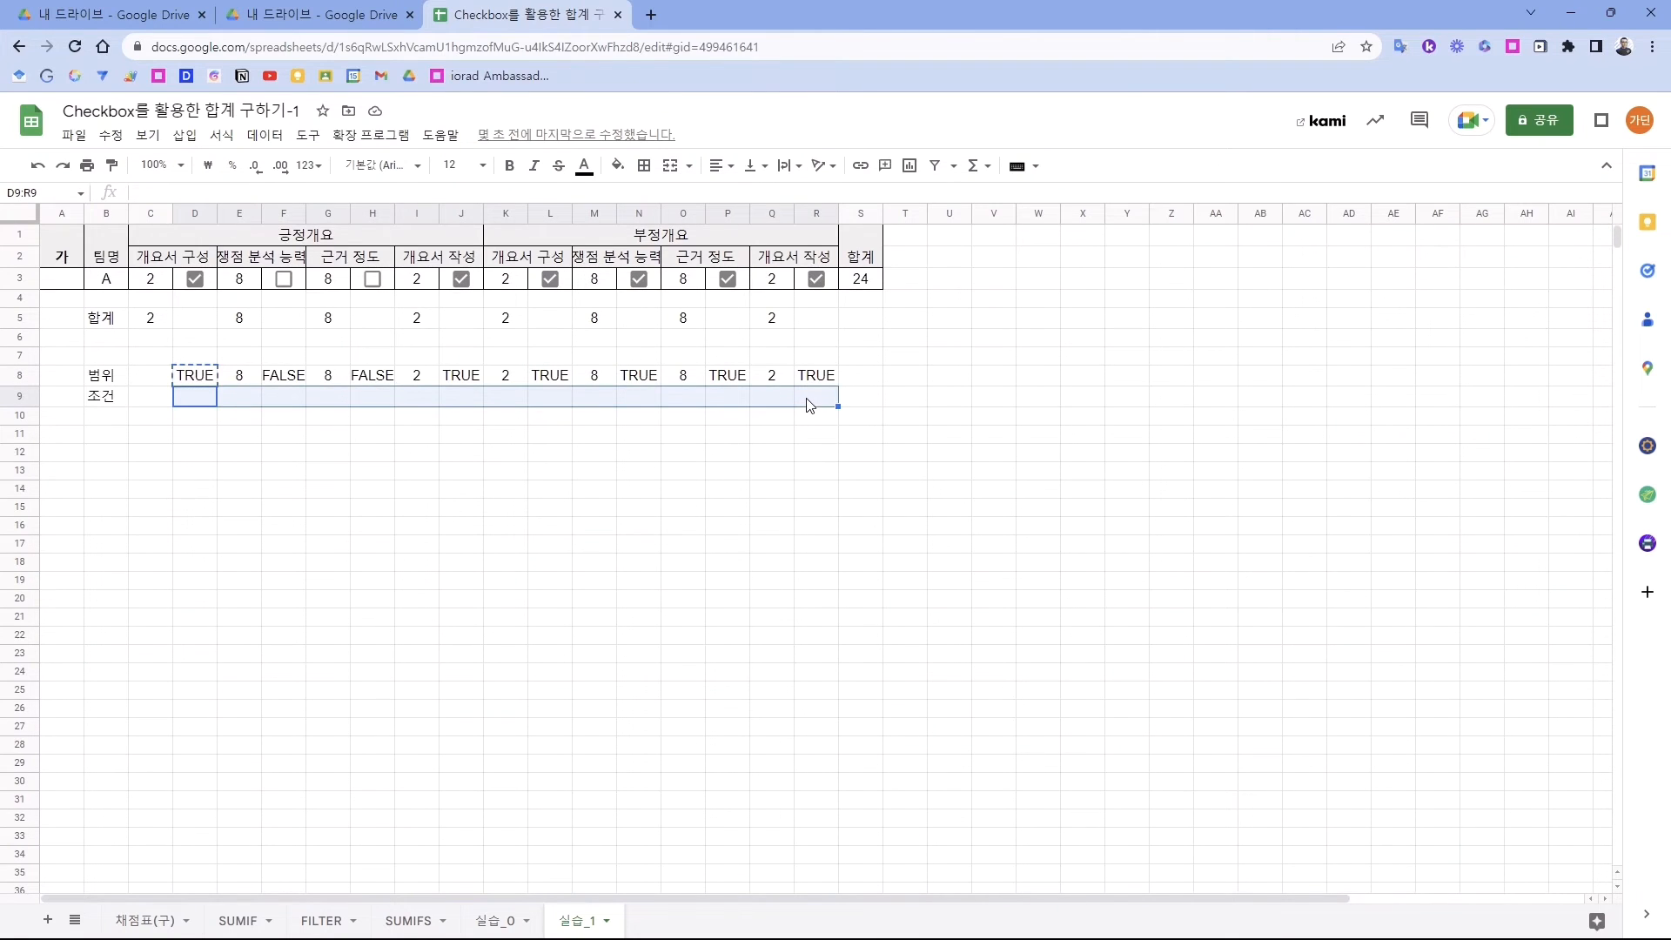
key(ctrl+v)
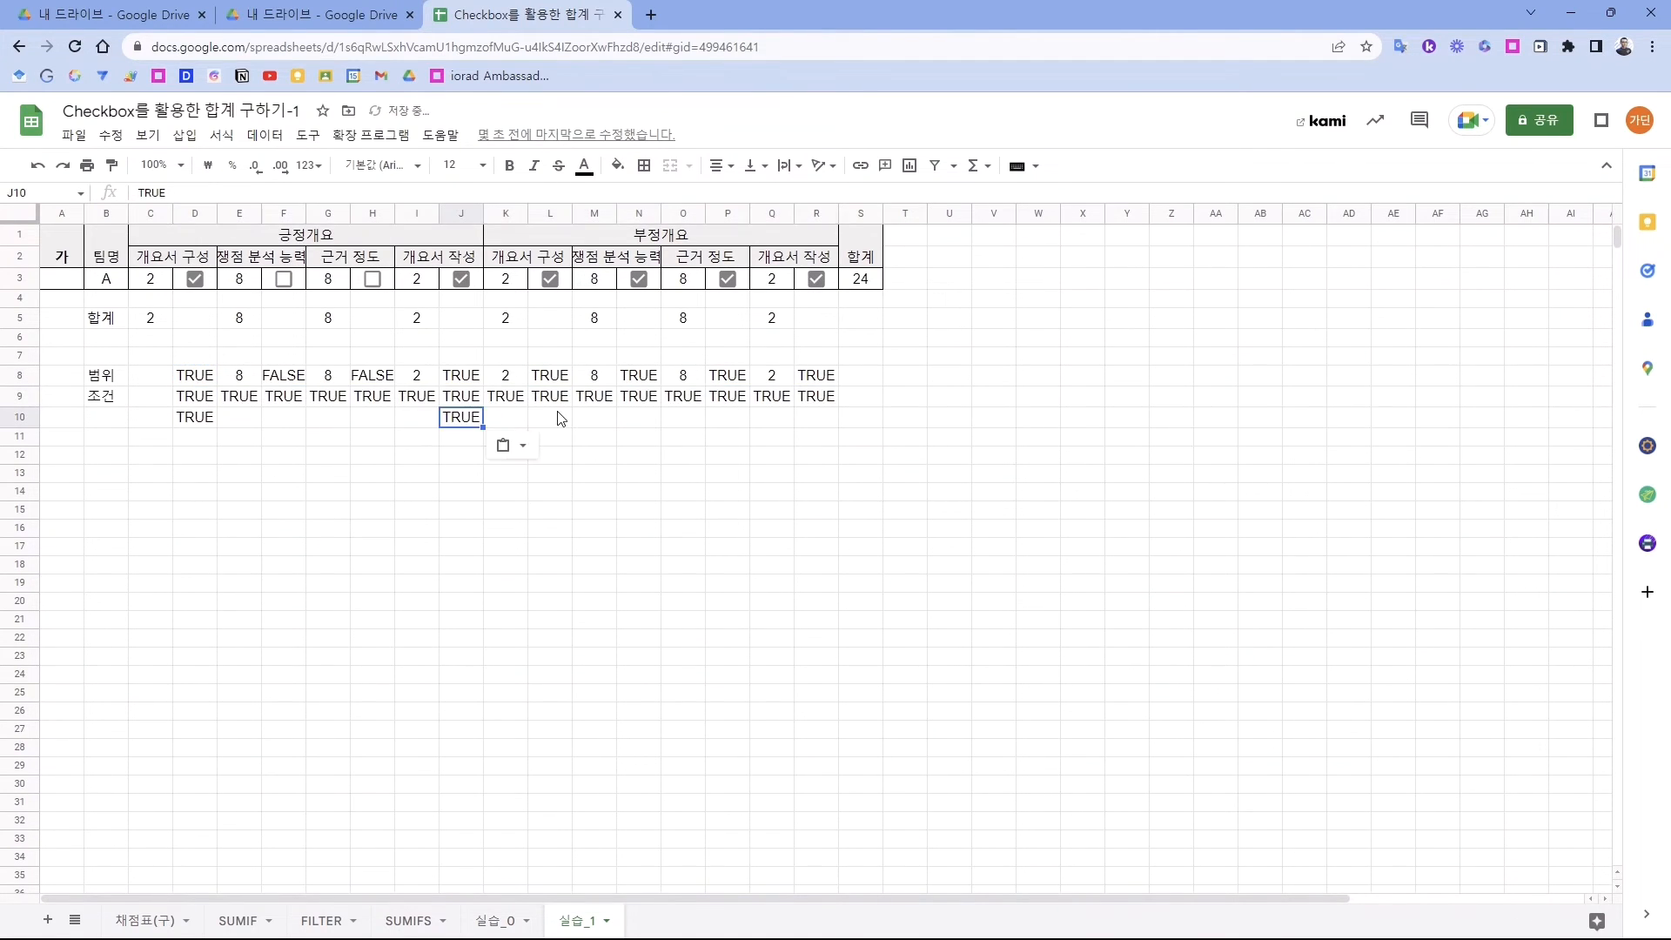
- Paste TRUE into L10, N10, P10 and R10, below the columns where the 범위 value matches the 조건 value
click(557, 411)
key(ctrl+v)
click(641, 418)
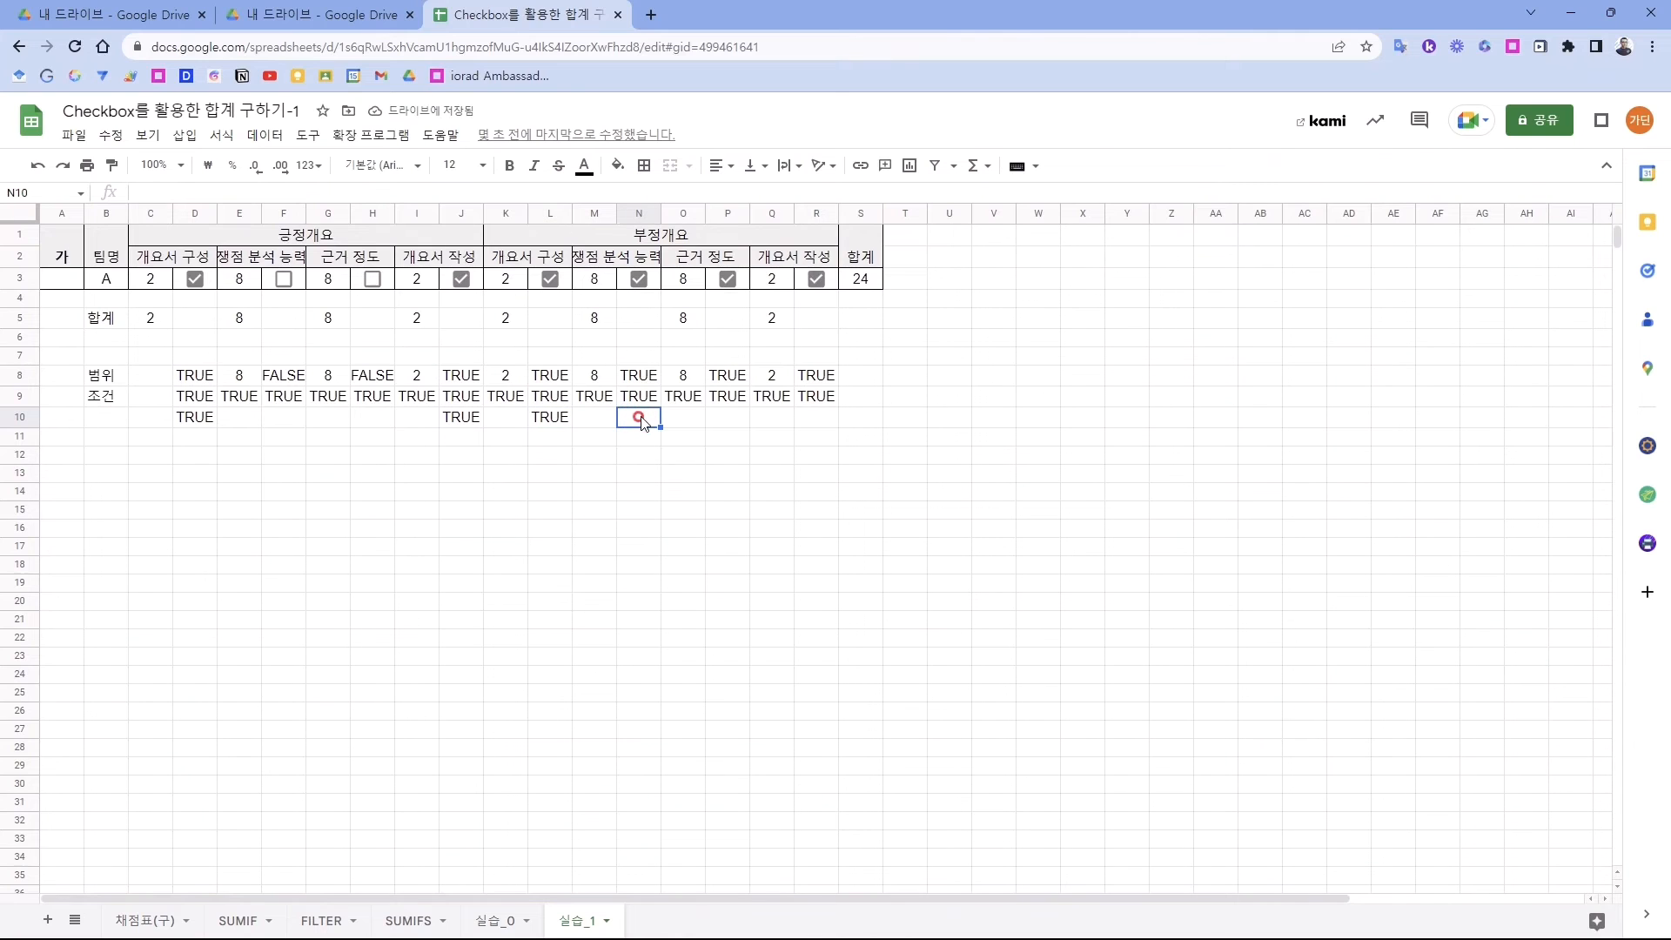
key(ctrl+v)
click(730, 418)
key(ctrl+v)
click(816, 418)
key(ctrl+v)
- Copy FALSE from F8 into the non-matching row 10 cells E10:I10, K10, M10, O10 and Q10
click(283, 375)
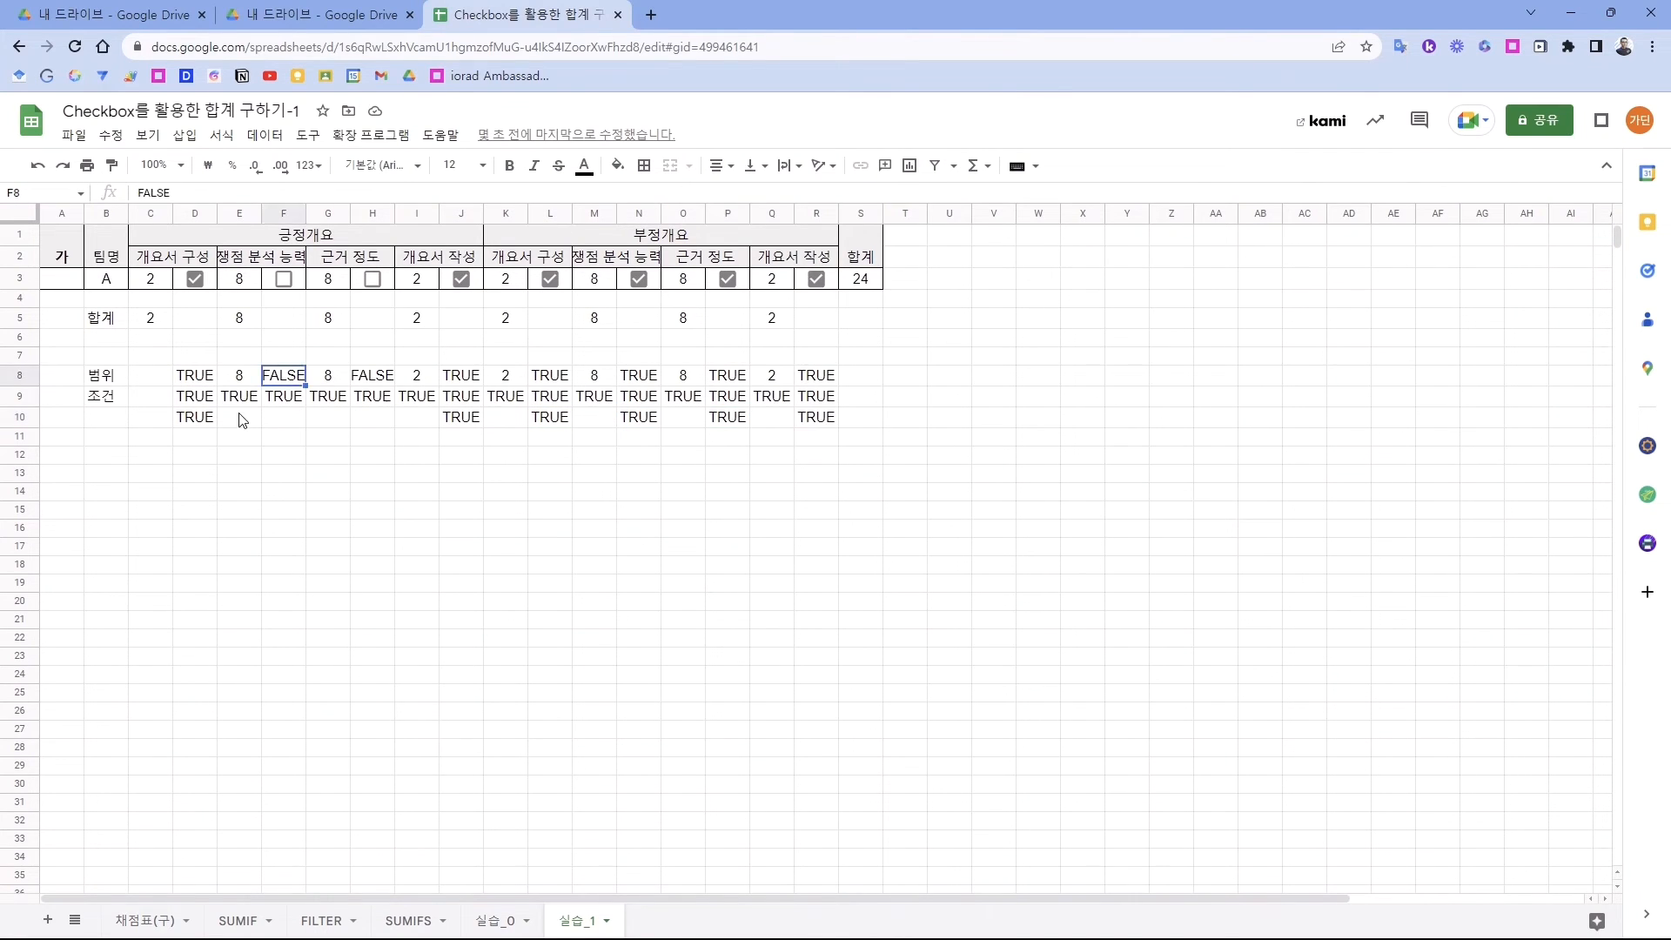
drag(239, 418, 421, 418)
key(ctrl+v)
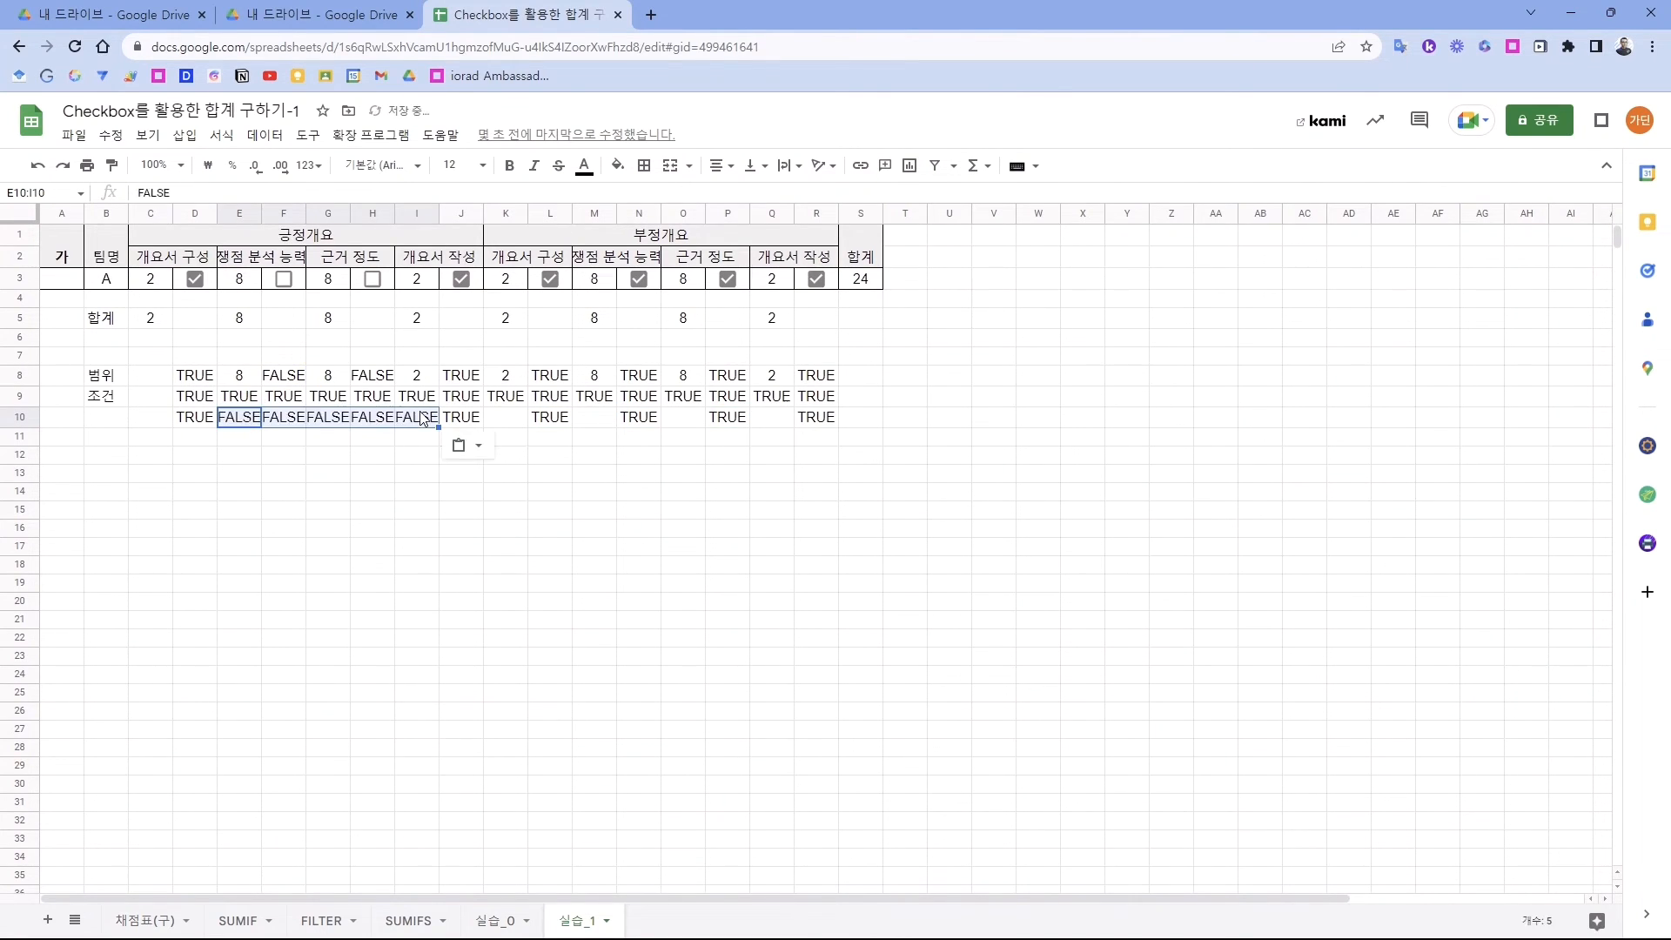
click(505, 418)
key(ctrl+v)
click(594, 418)
key(ctrl+v)
click(683, 418)
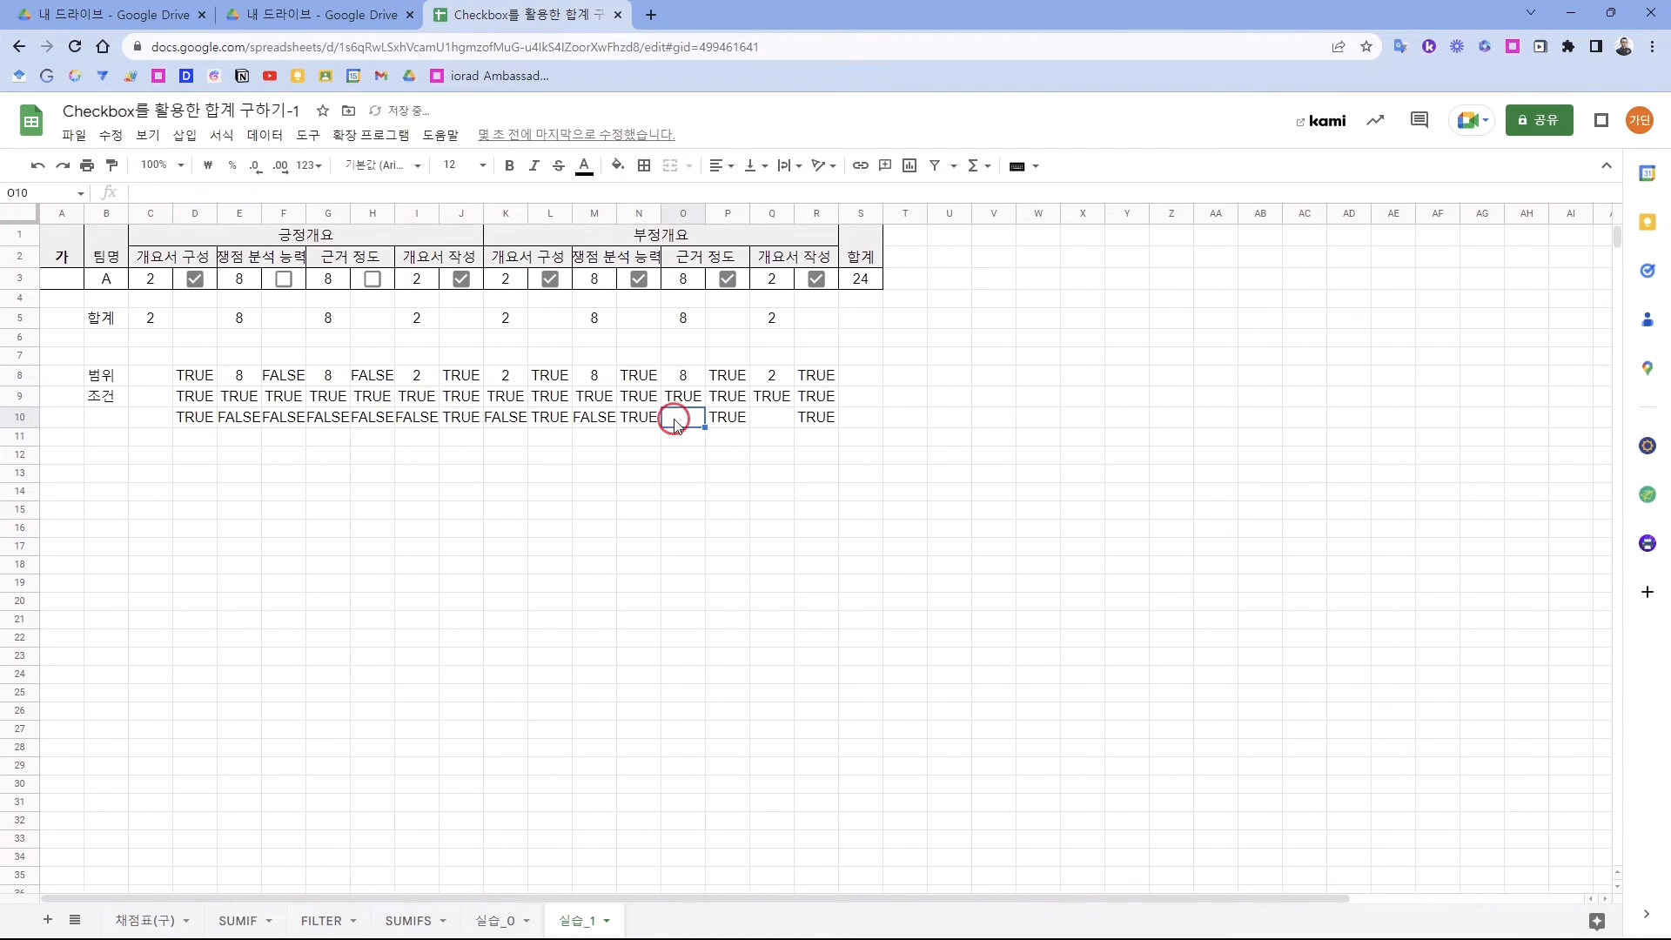
key(ctrl+v)
click(771, 418)
key(ctrl+v)
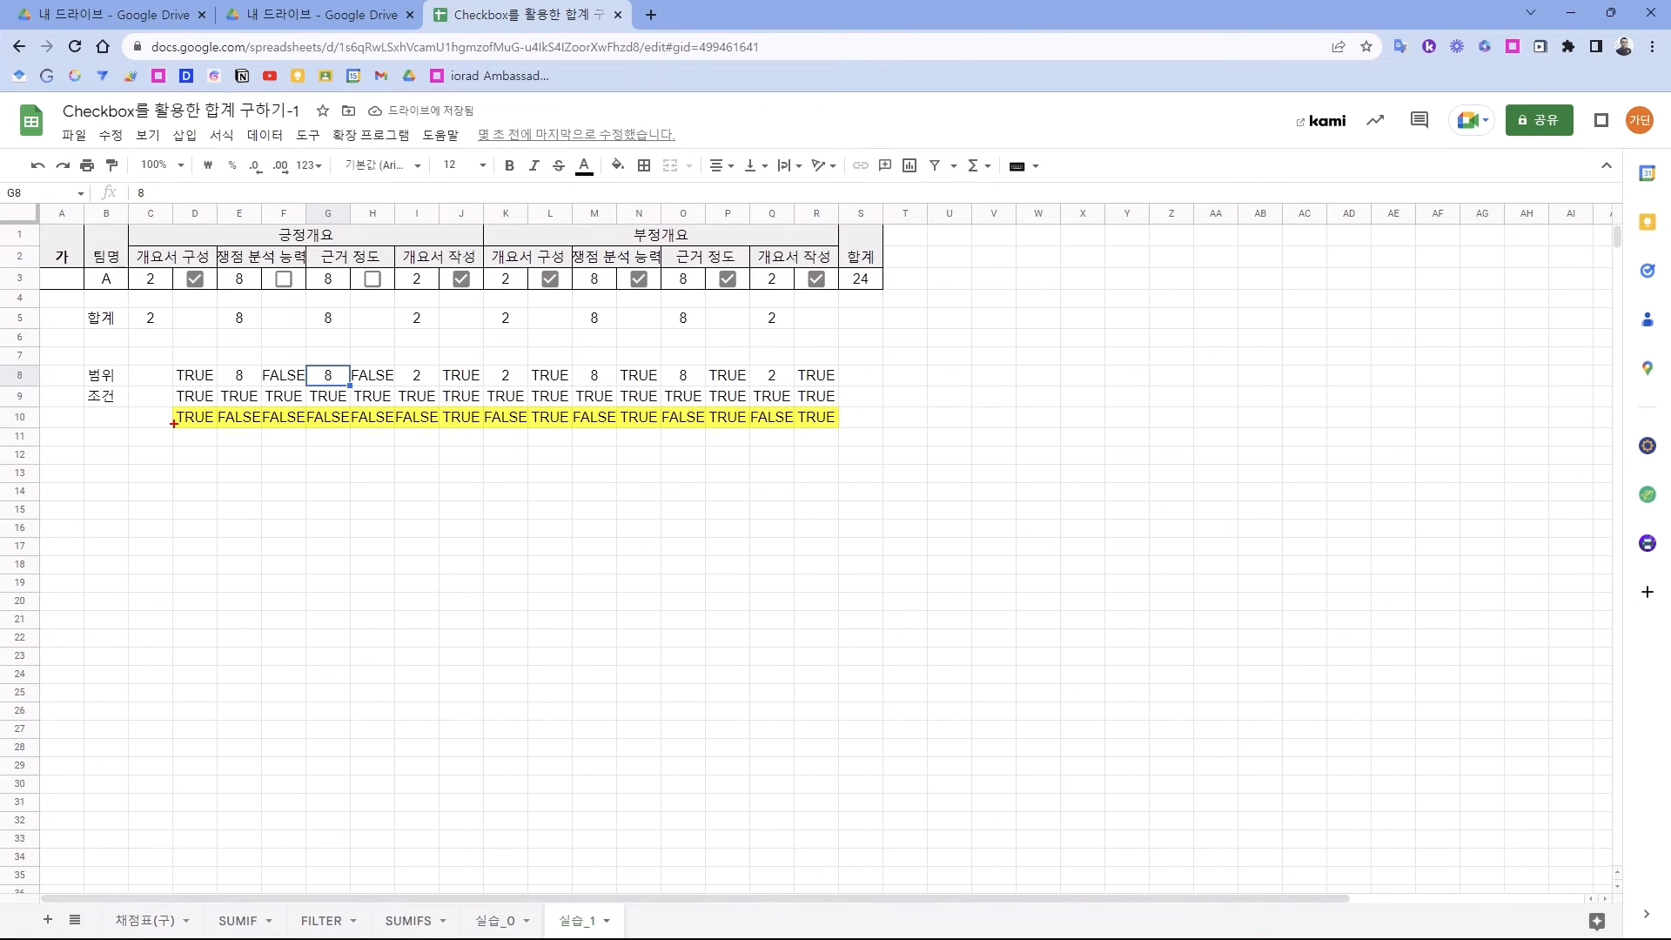
- Move the TRUE/FALSE result row D10:R10 up beneath the 합계 scores, starting at C6
drag(173, 365, 835, 405)
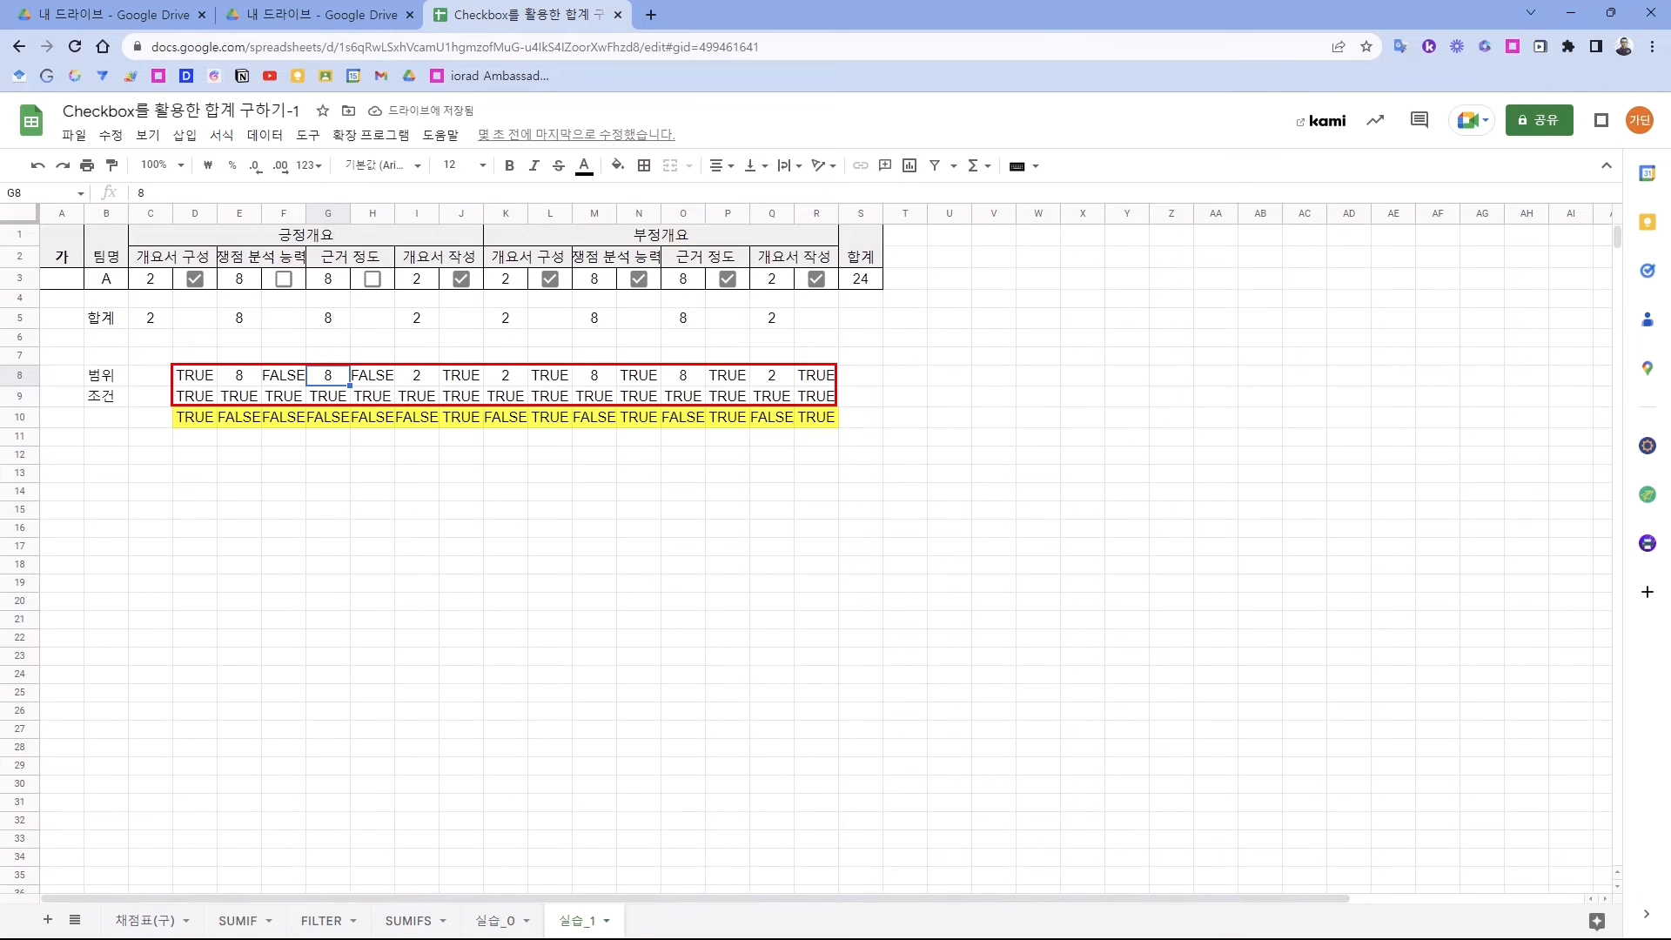
drag(172, 407, 837, 428)
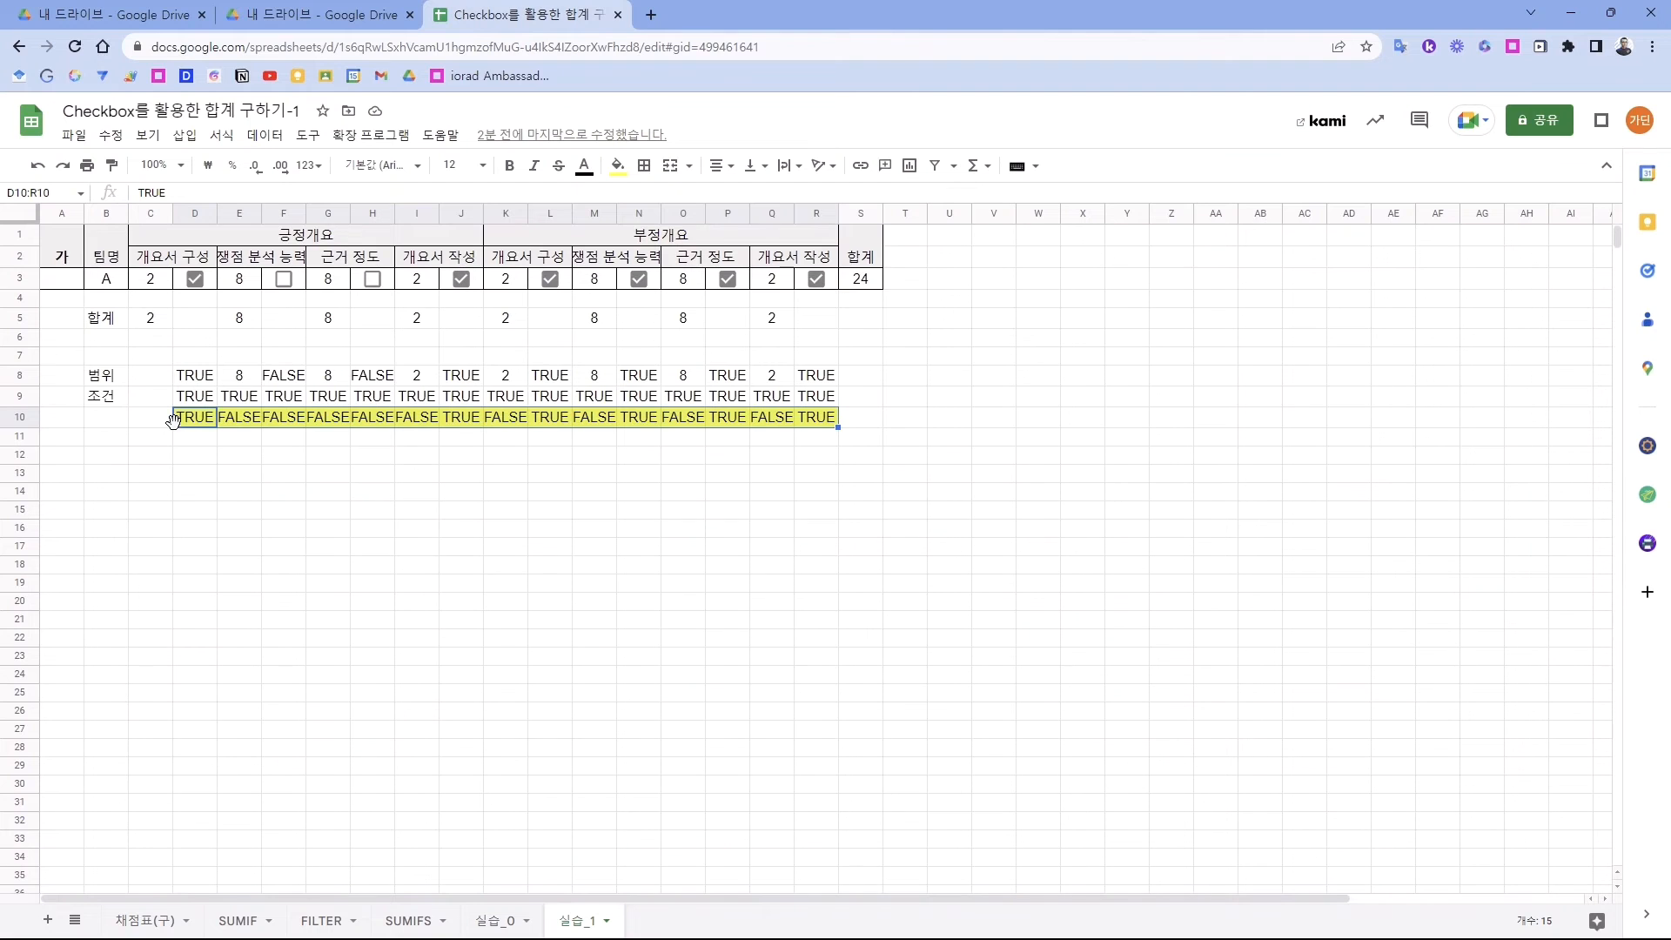
key(ctrl+c)
drag(174, 422, 161, 346)
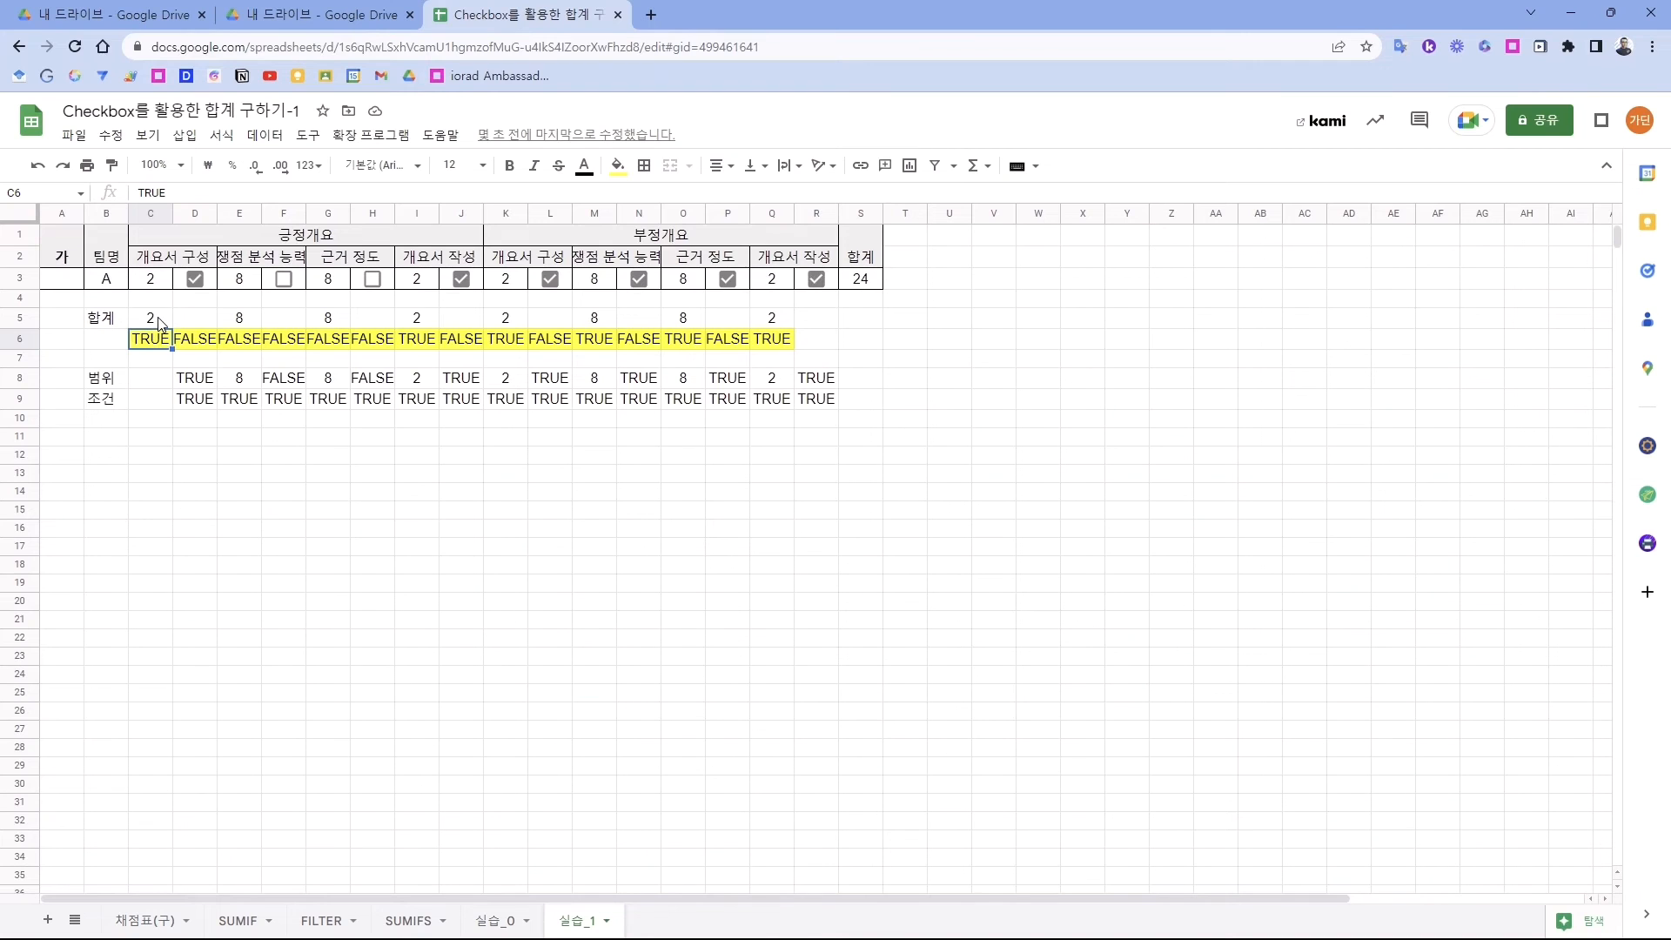
- Select the 합계 scores together with the TRUE results beneath them in columns C, I, K, M, O and Q to check their sum
click(159, 321)
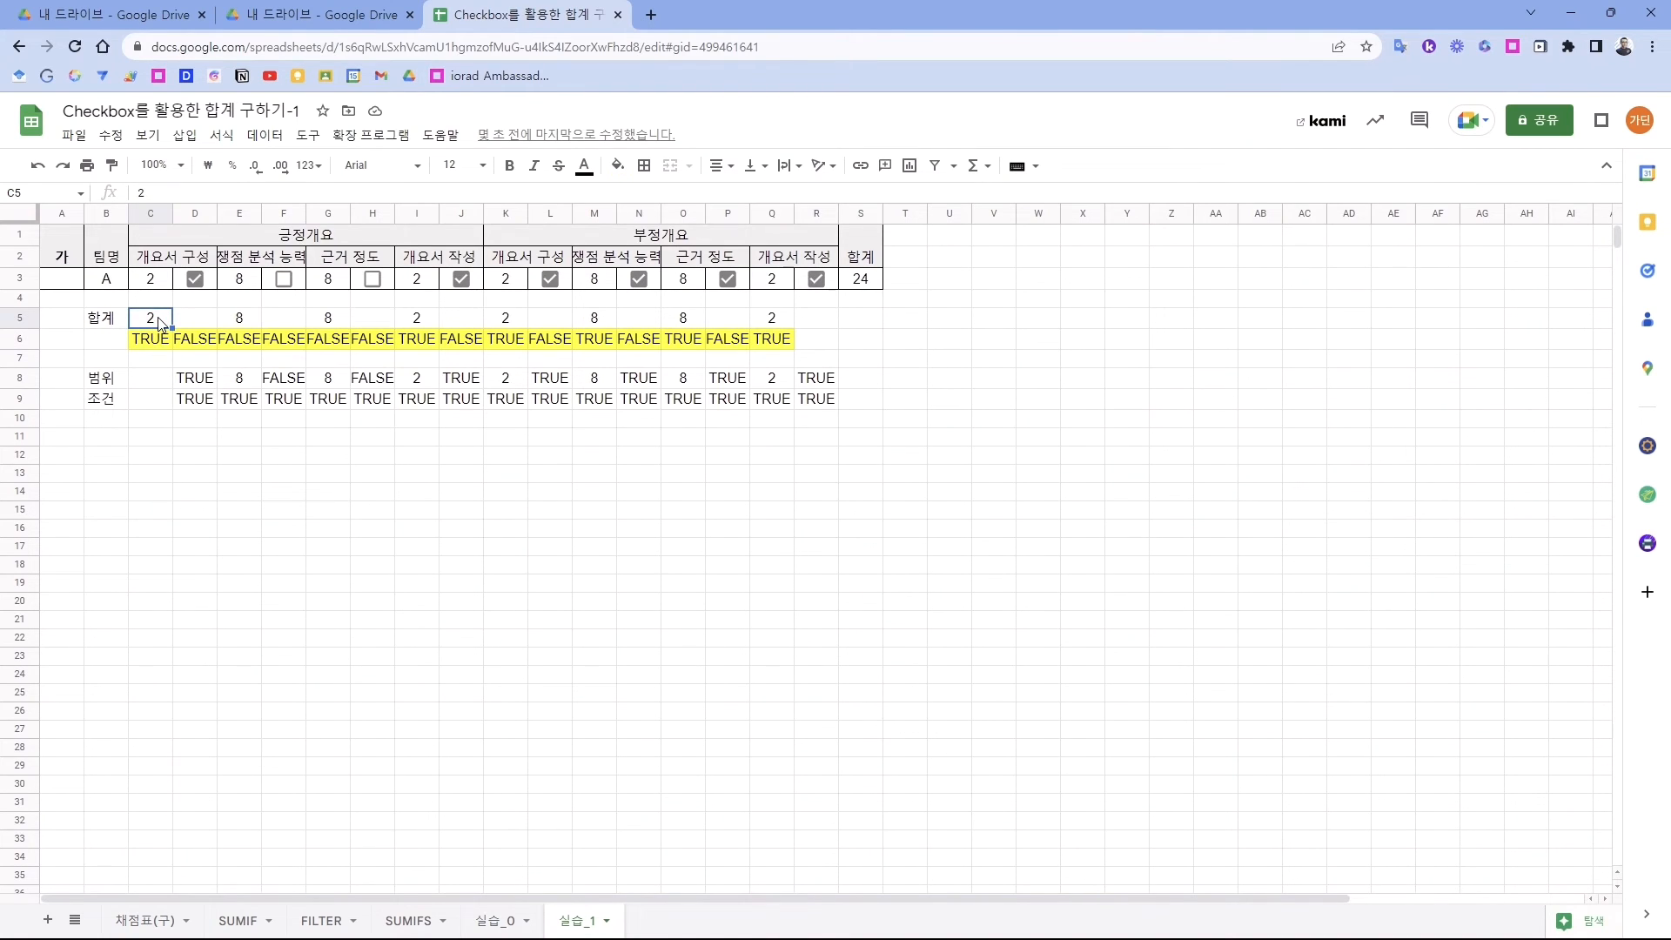
drag(159, 323, 159, 339)
ctrl+click(418, 335)
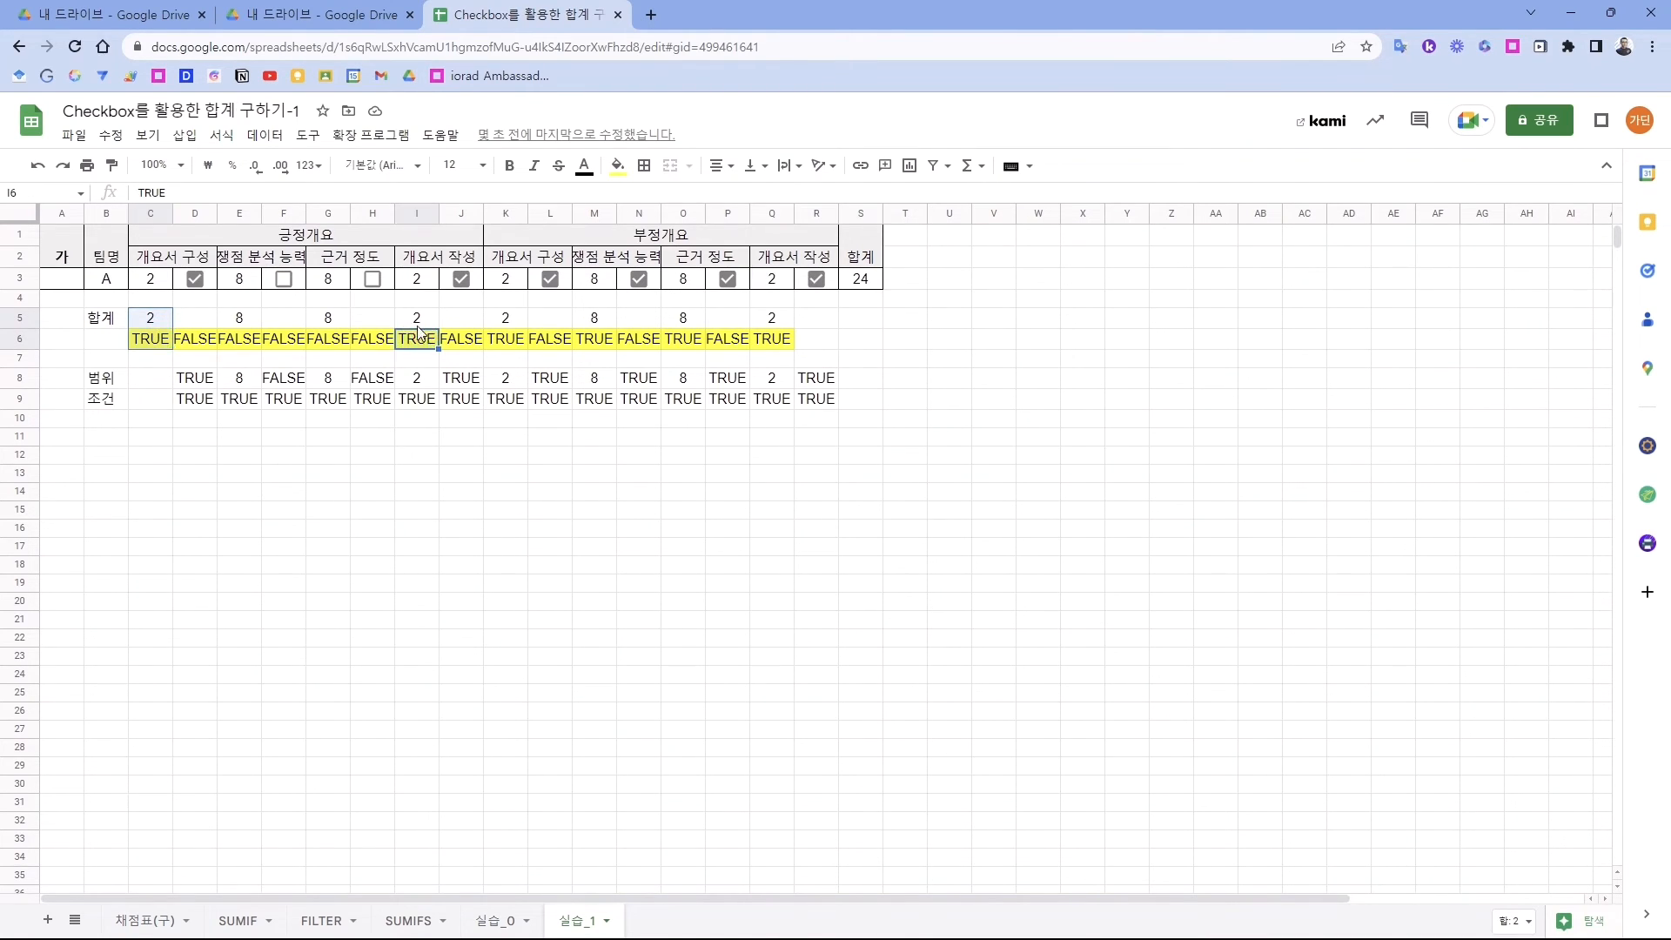
ctrl+click(419, 322)
ctrl+click(506, 338)
ctrl+click(506, 318)
ctrl+click(595, 339)
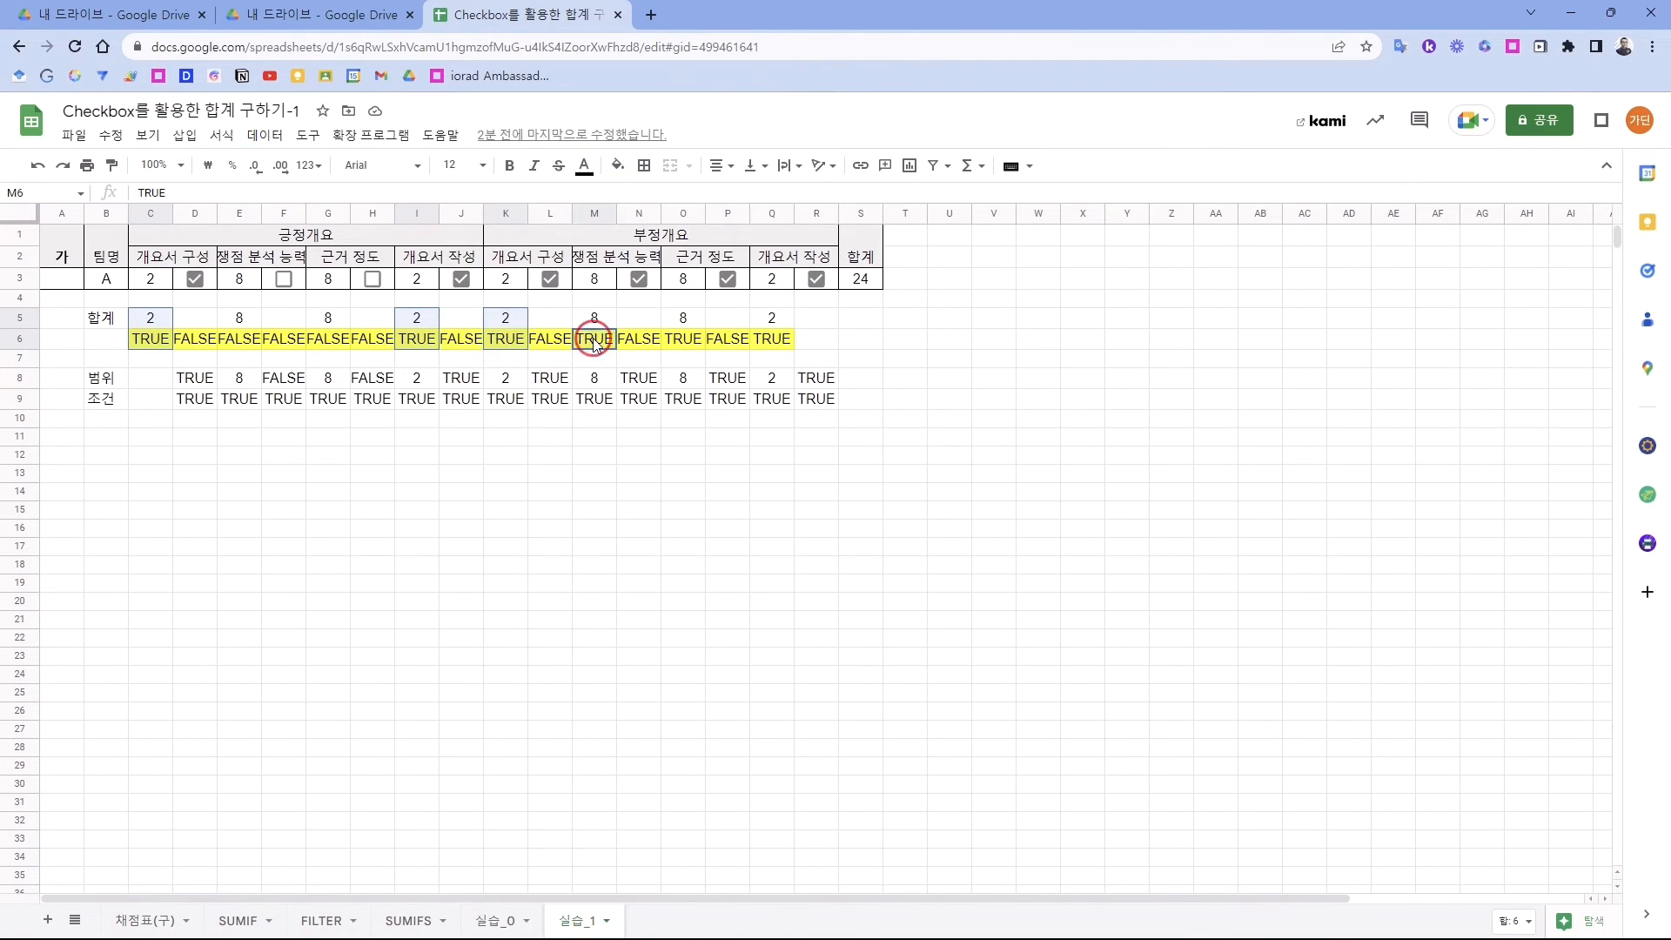
ctrl+click(594, 319)
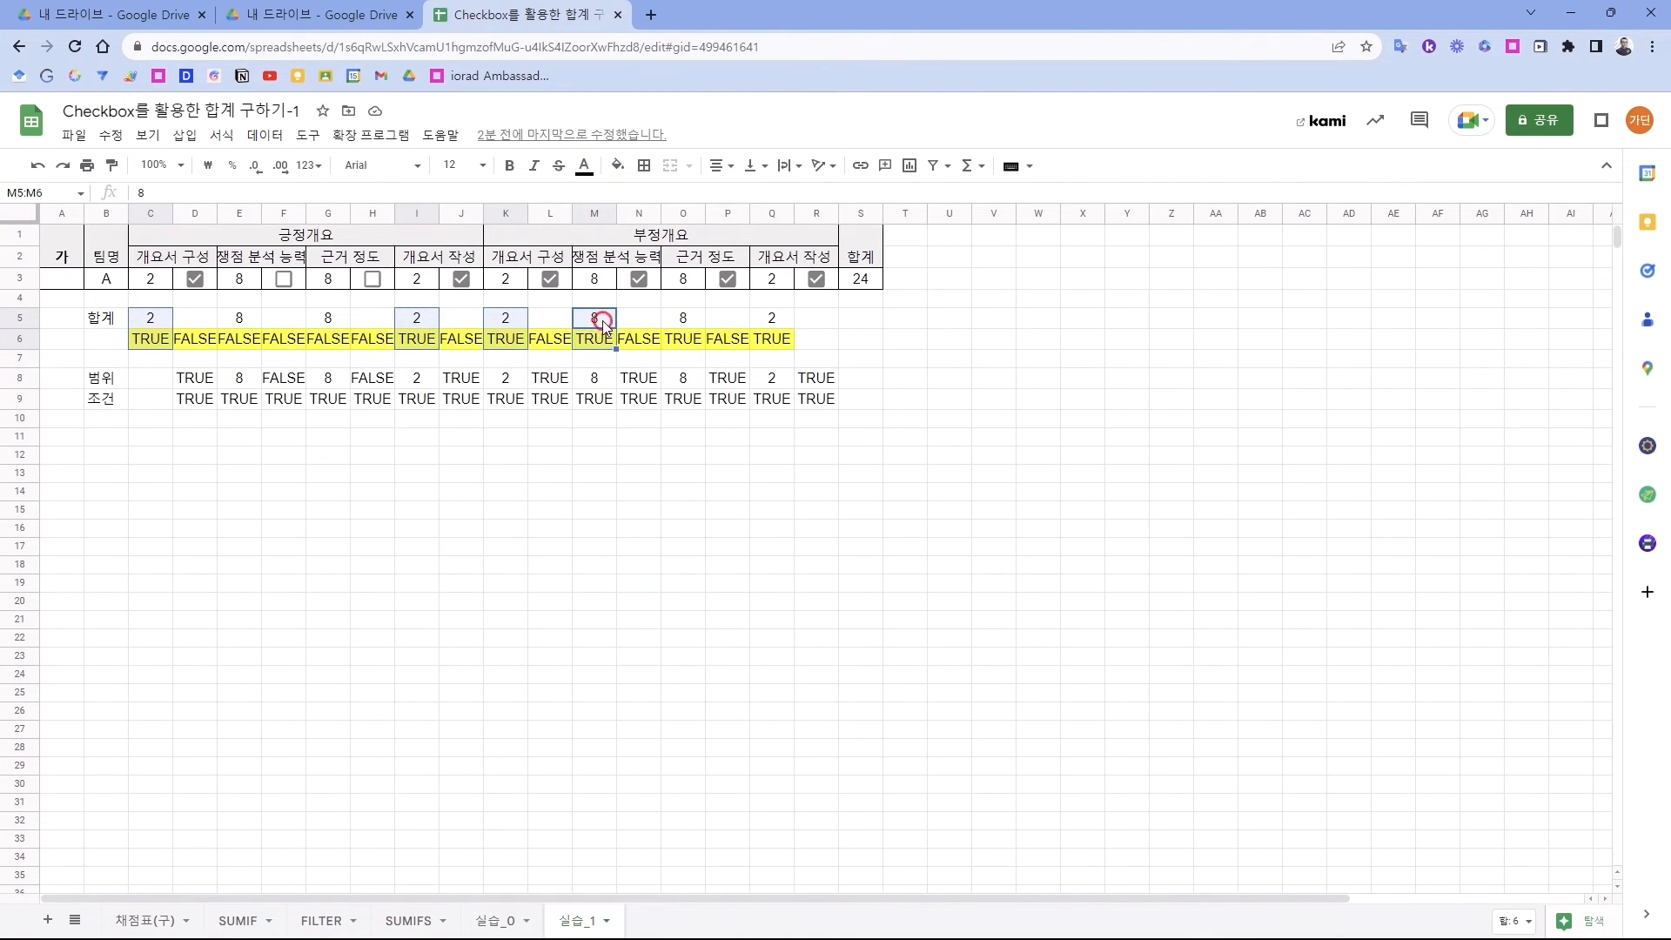
ctrl+click(684, 339)
ctrl+click(683, 319)
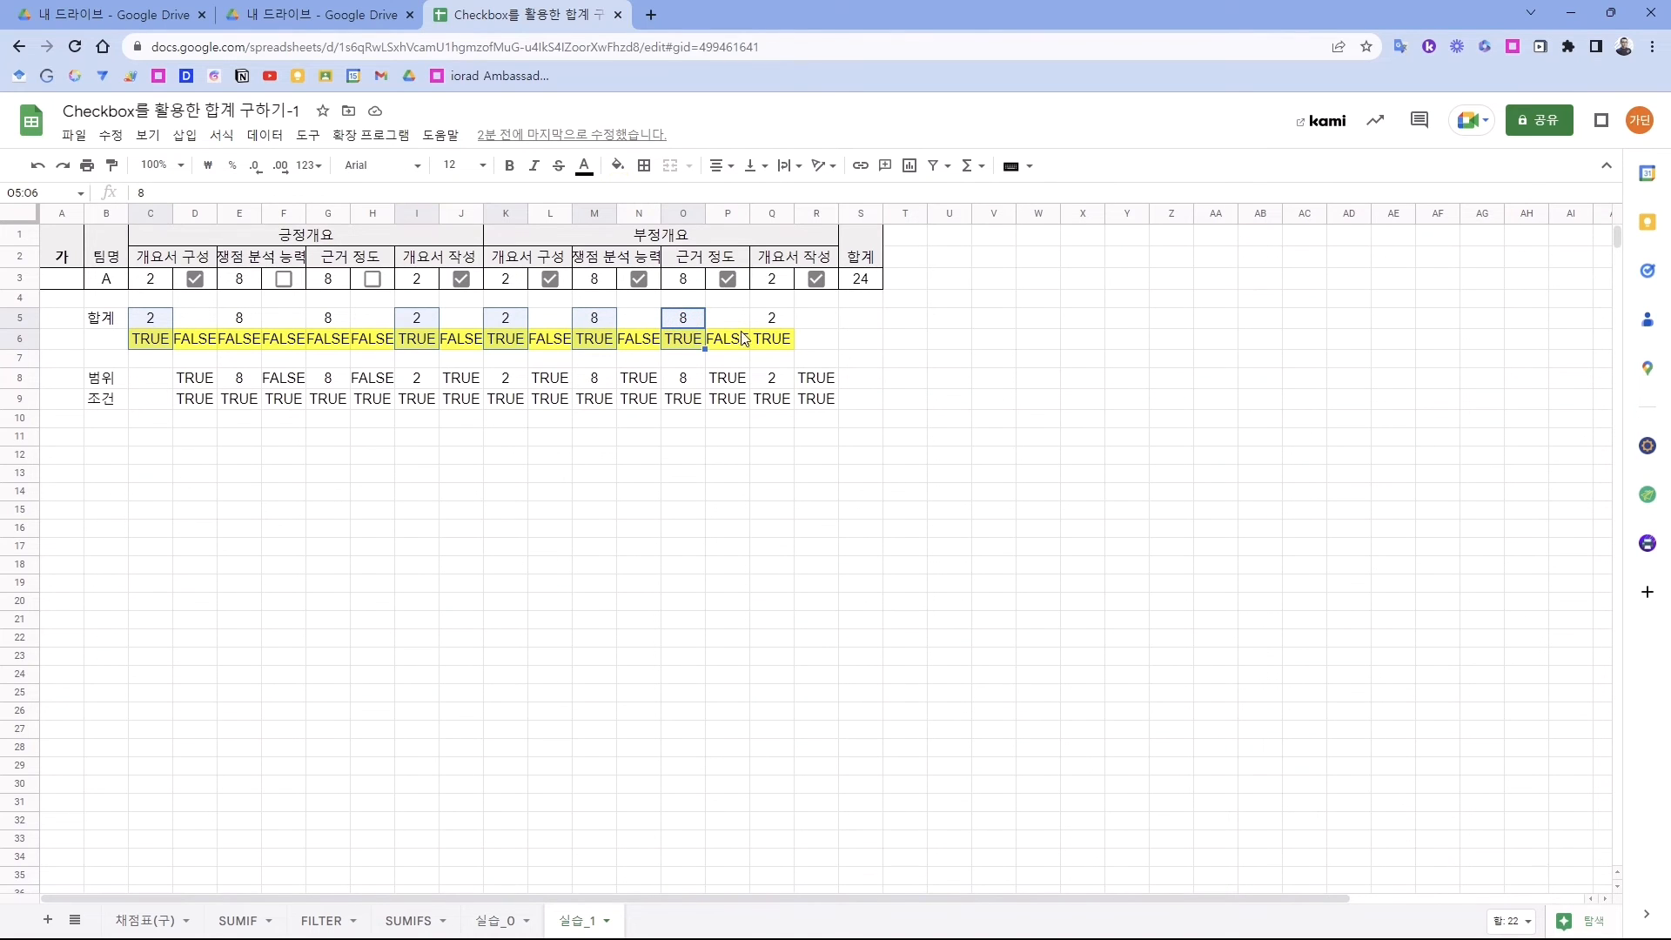
ctrl+click(772, 340)
ctrl+click(772, 319)
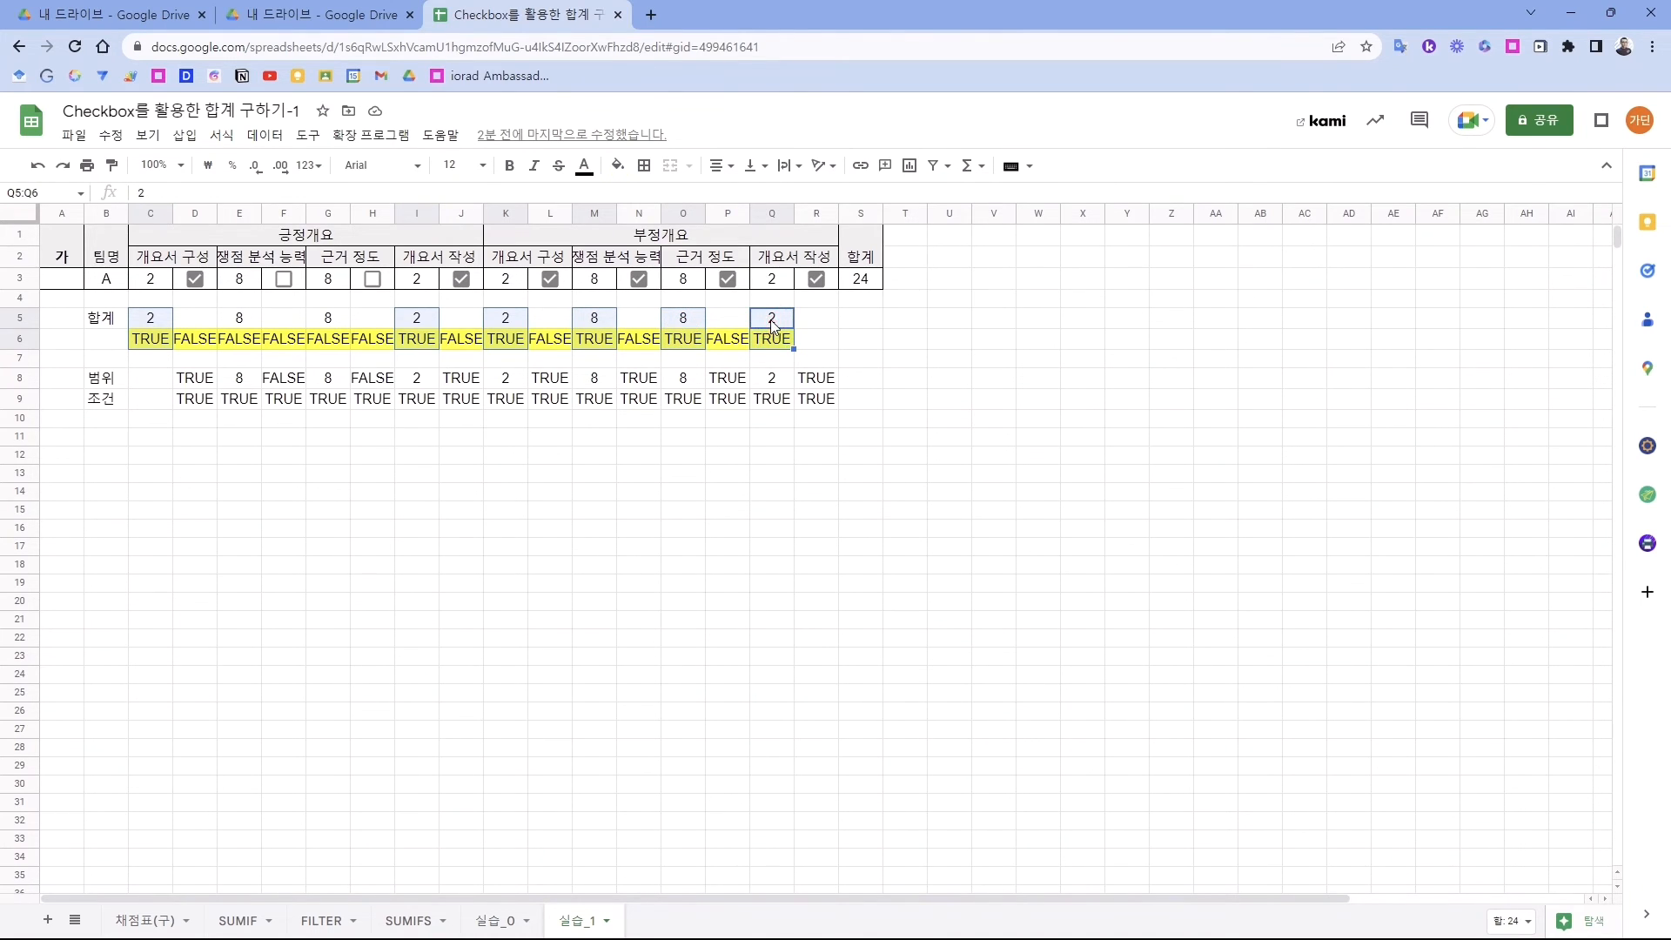
click(905, 339)
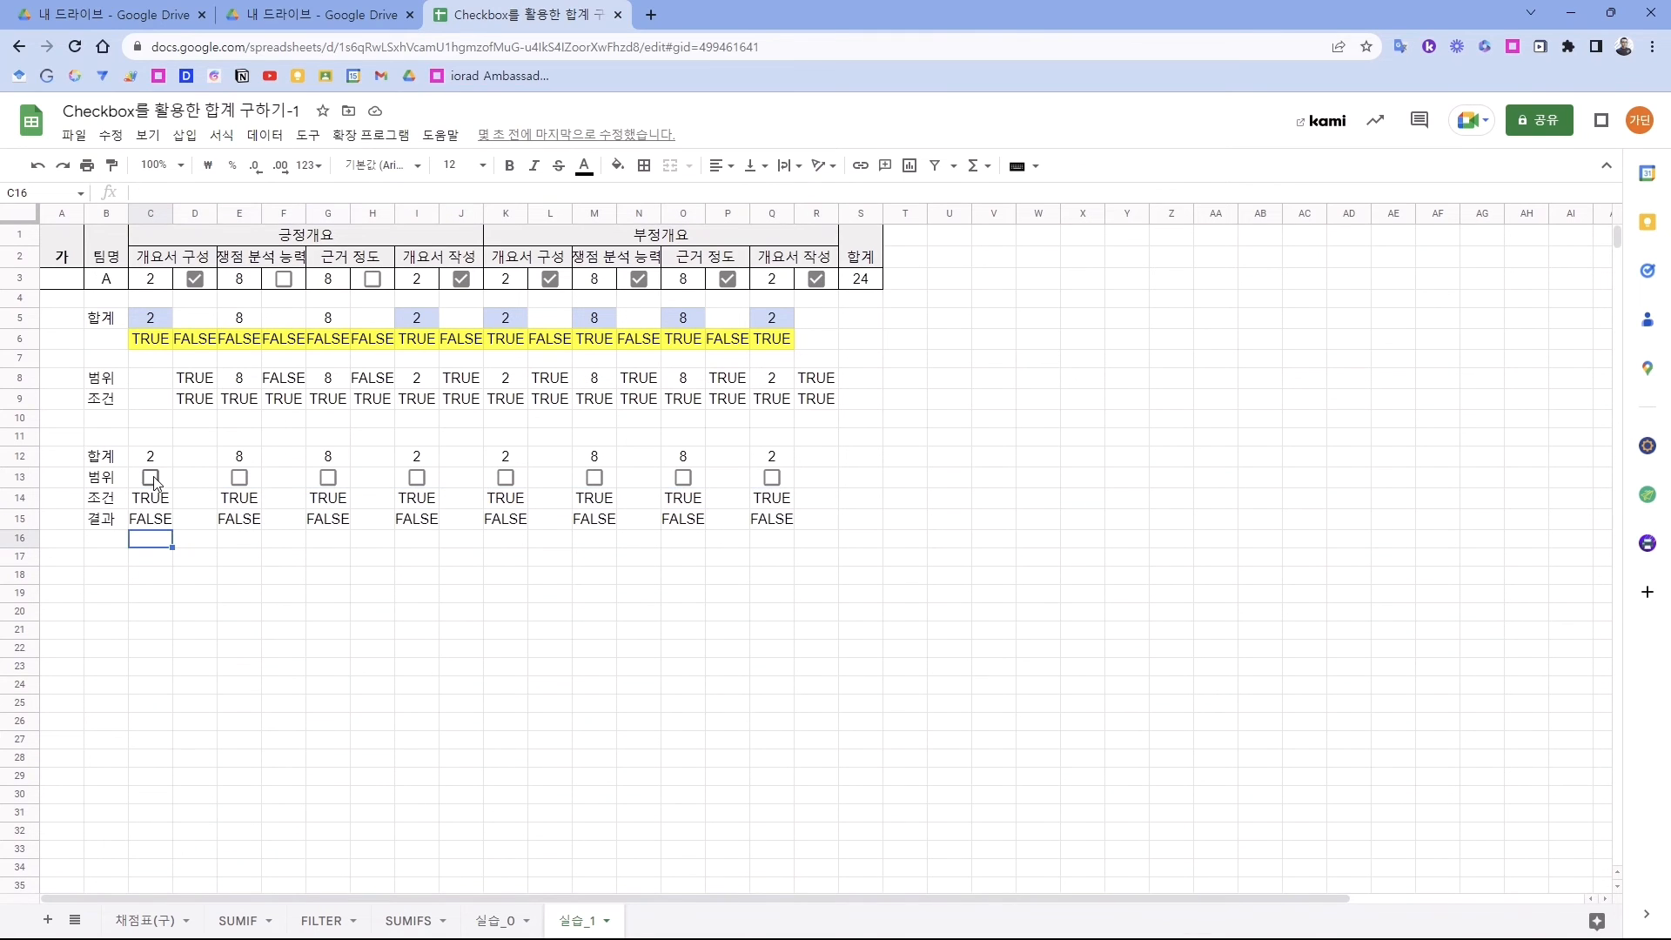
- Tick the 범위 checkbox in C13 and check column C's 조건, 결과 and 합계 cells
click(151, 477)
click(160, 501)
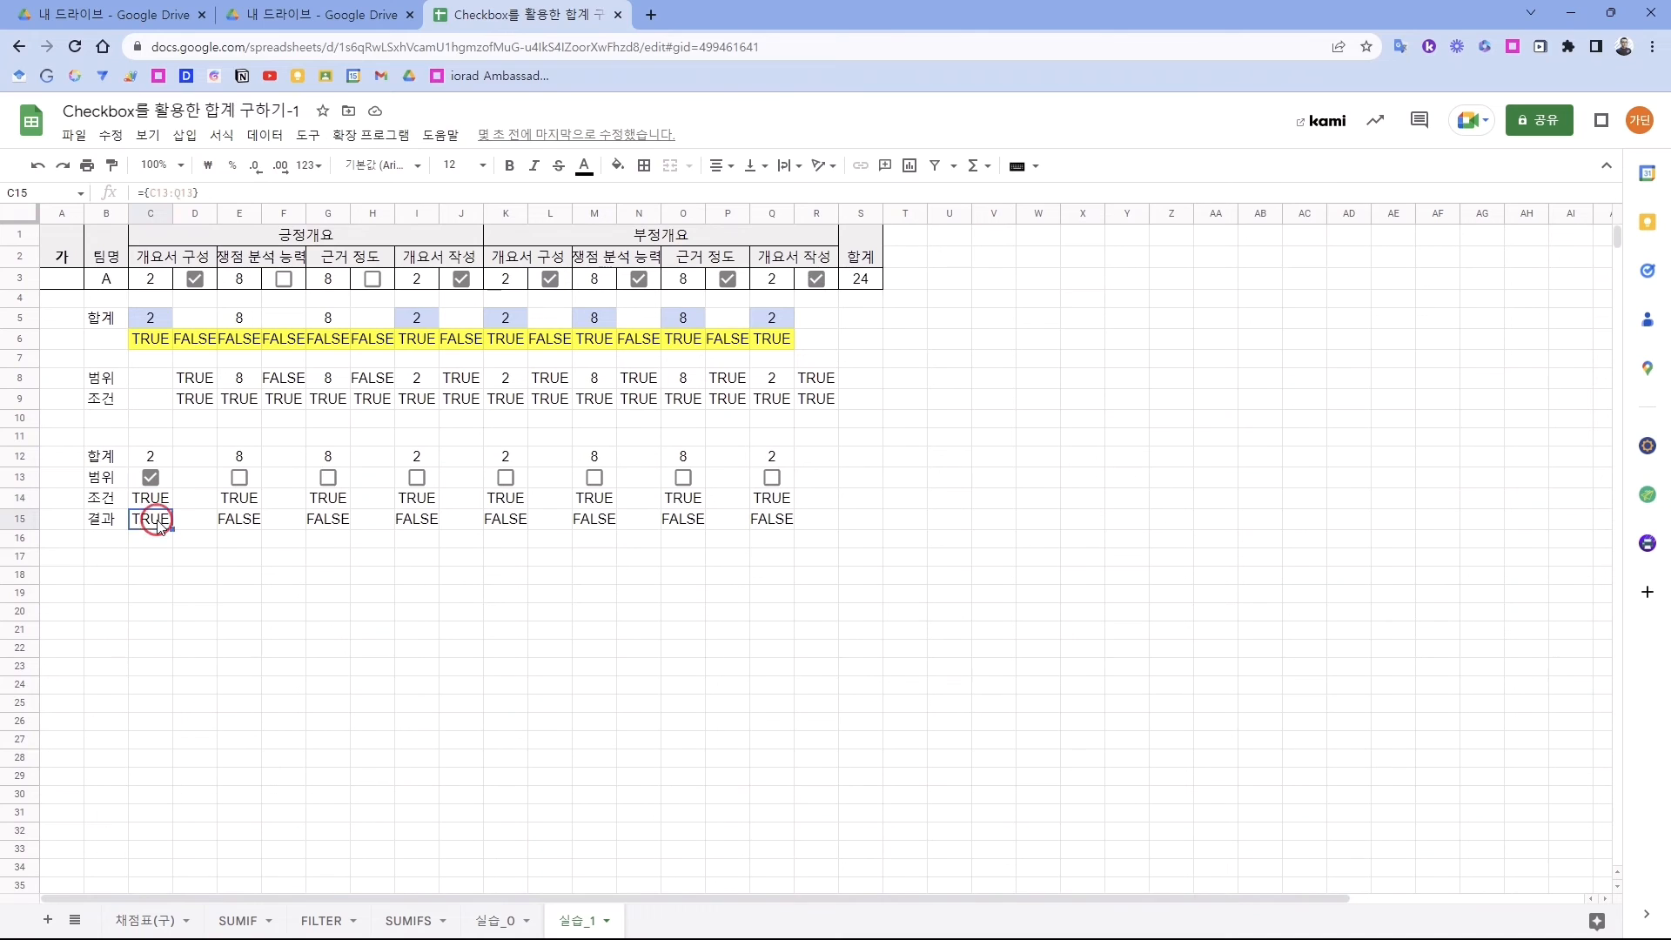
click(160, 524)
click(161, 460)
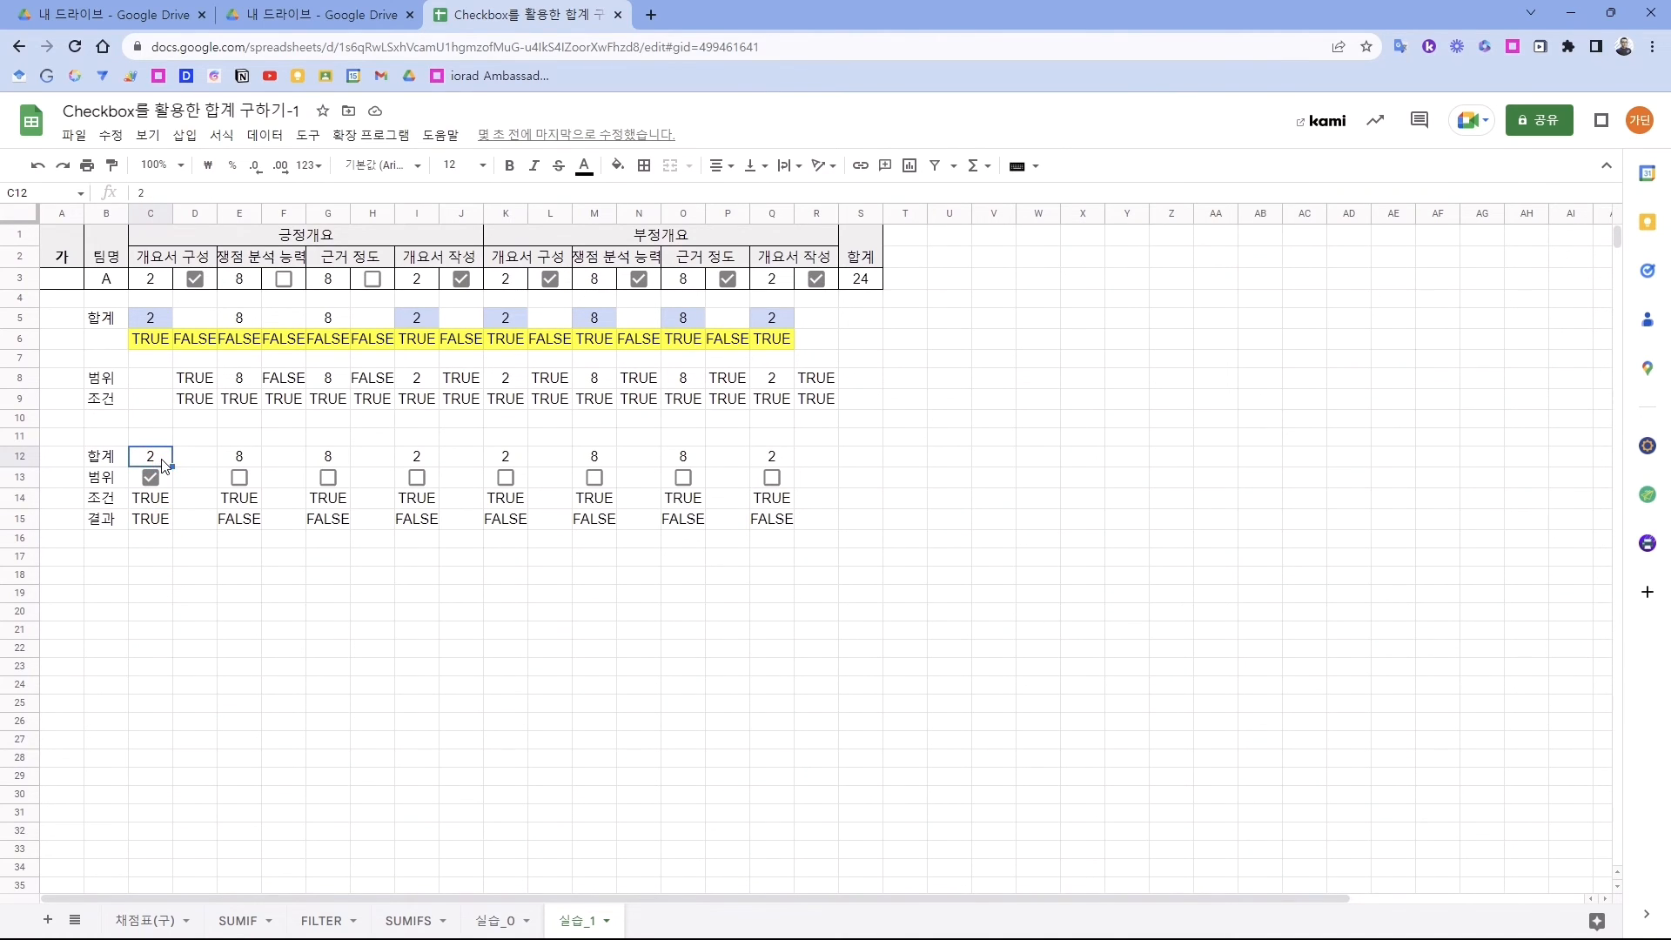
- Examine how column E's unticked 범위 checkbox compares with its 조건, 결과 and 합계 cells in rows 12 to 15
click(254, 477)
click(256, 478)
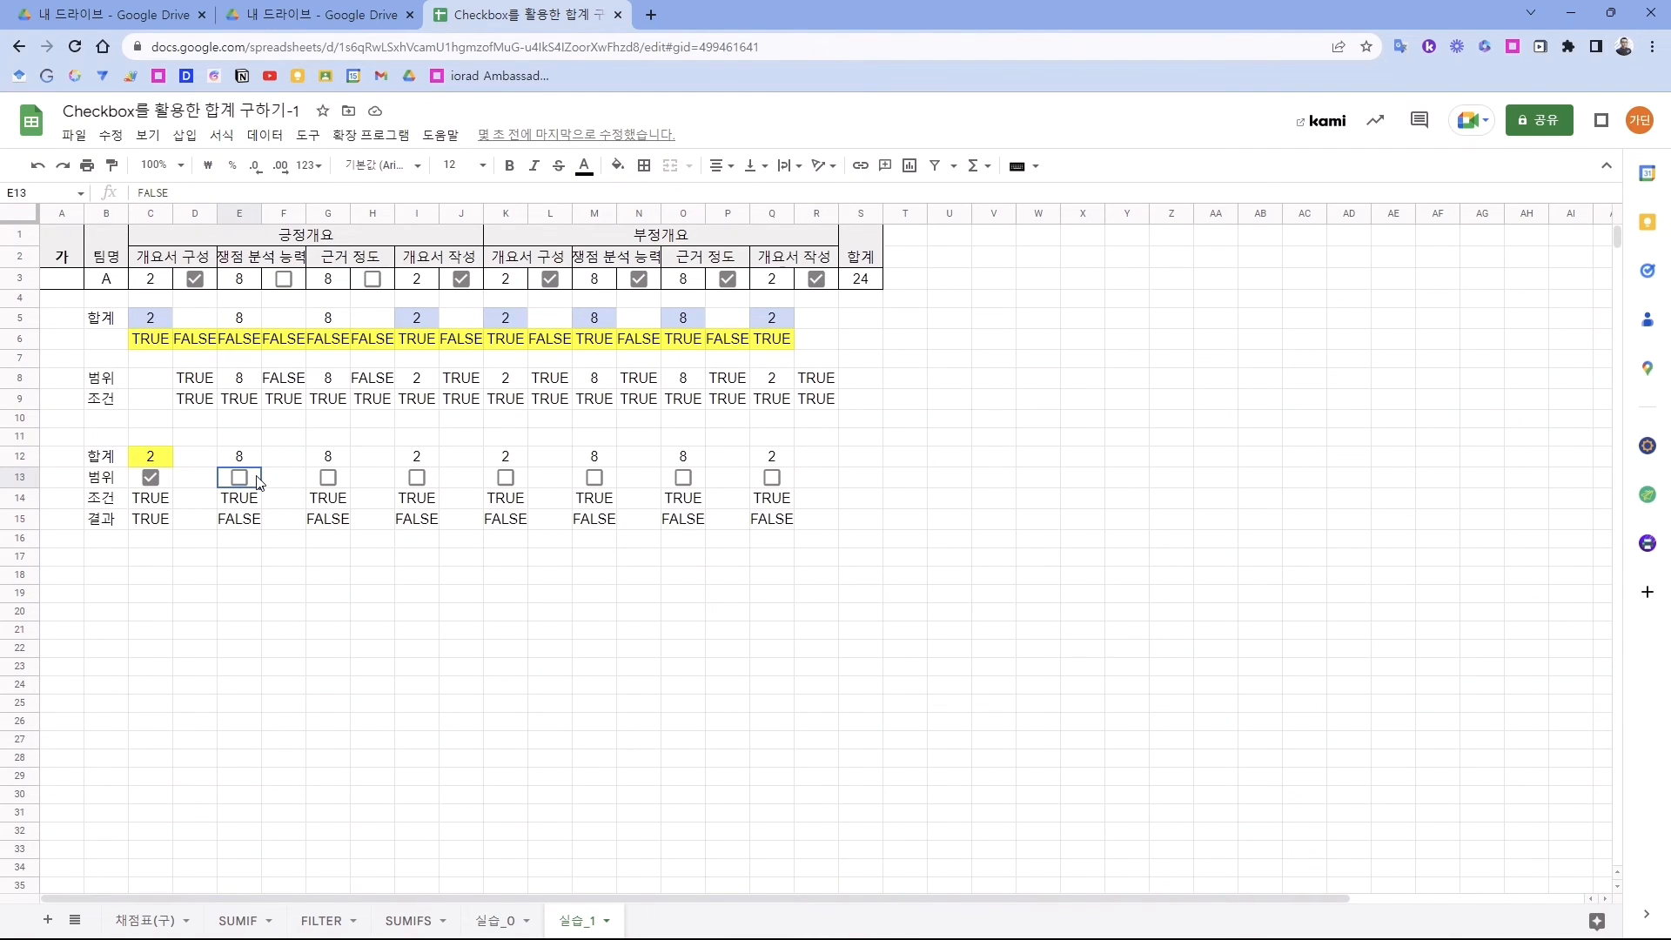
click(258, 499)
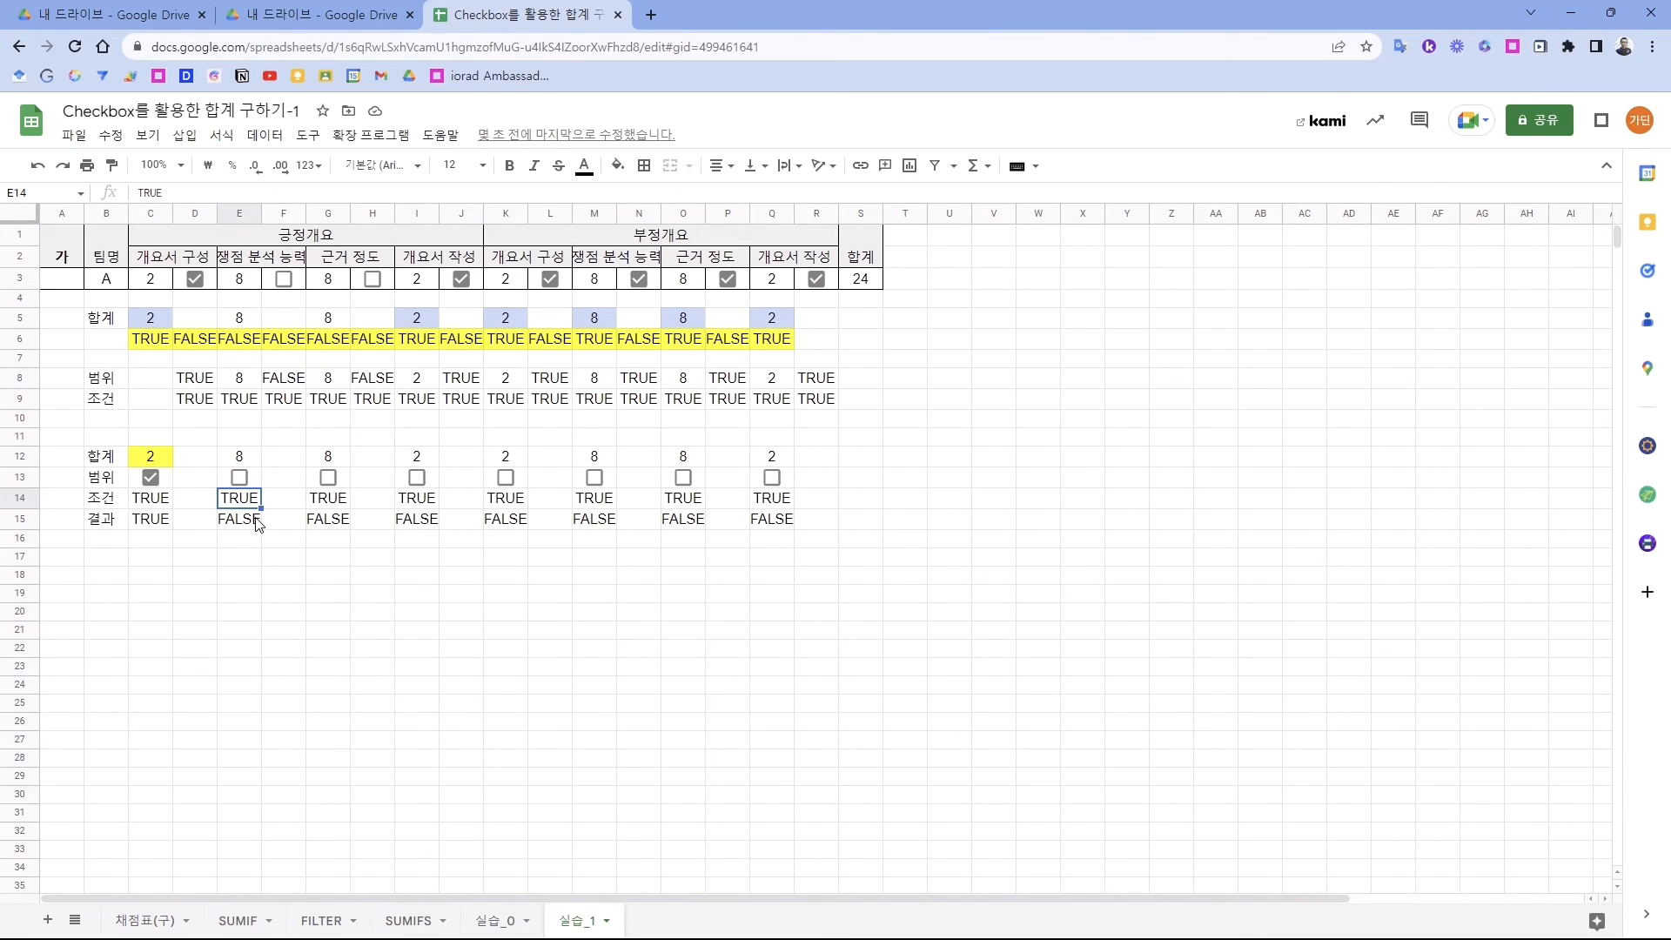
click(257, 522)
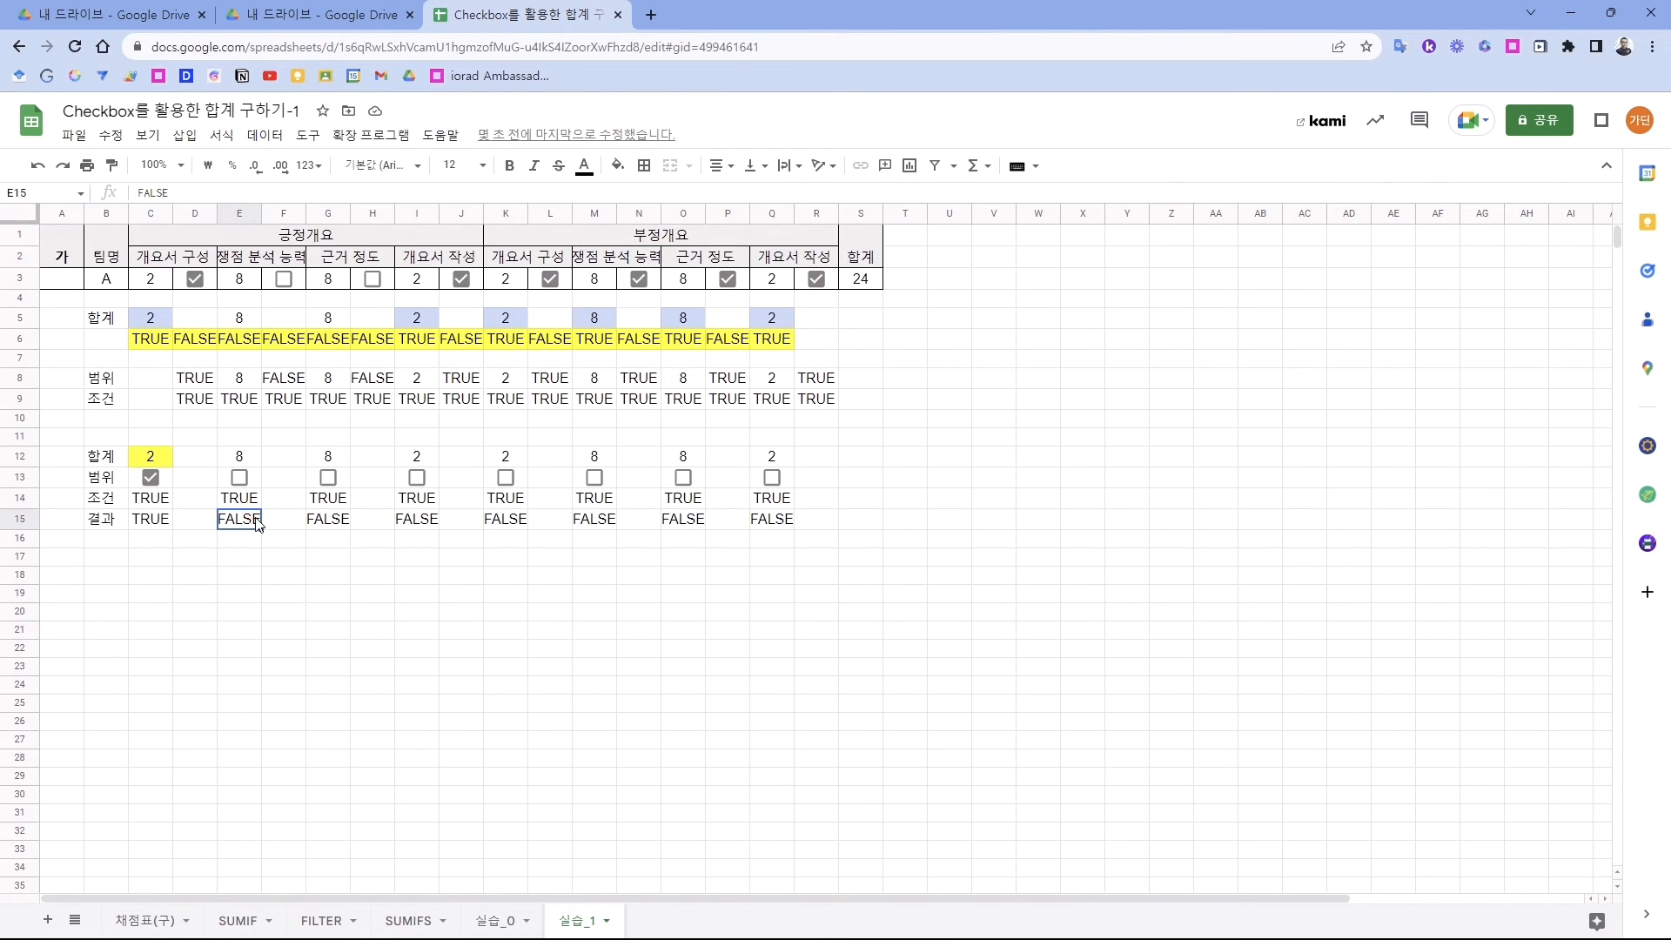
click(257, 461)
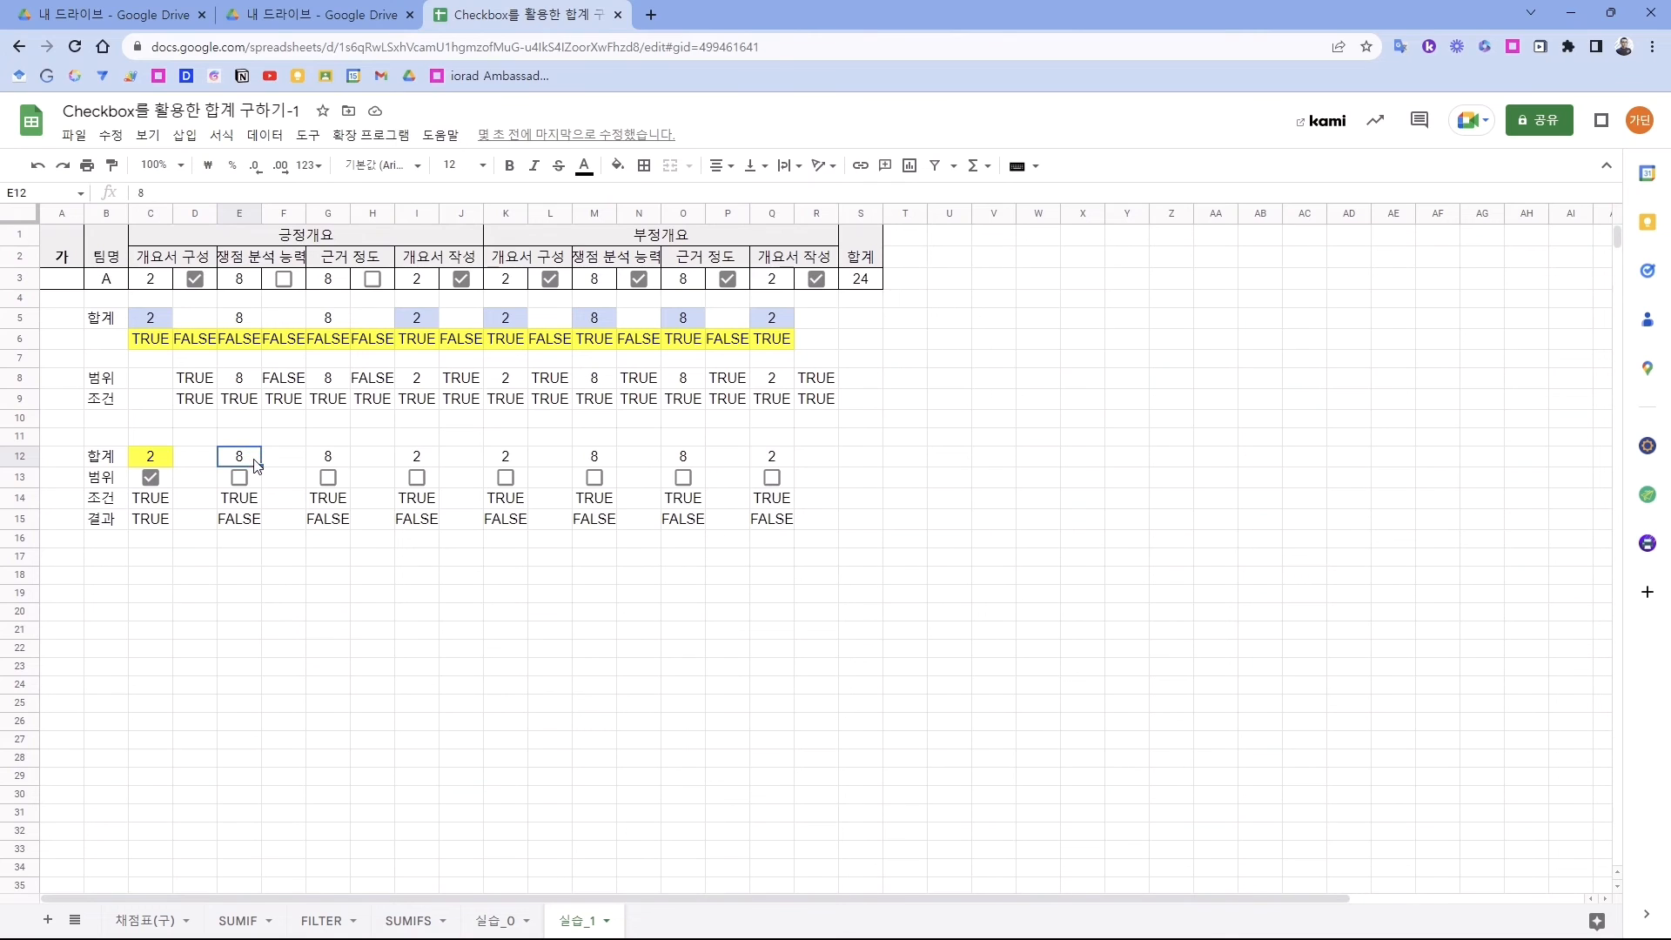
- Tick the 범위 checkbox in G13 and check column G's 조건, 결과 and 합계 cells
click(336, 478)
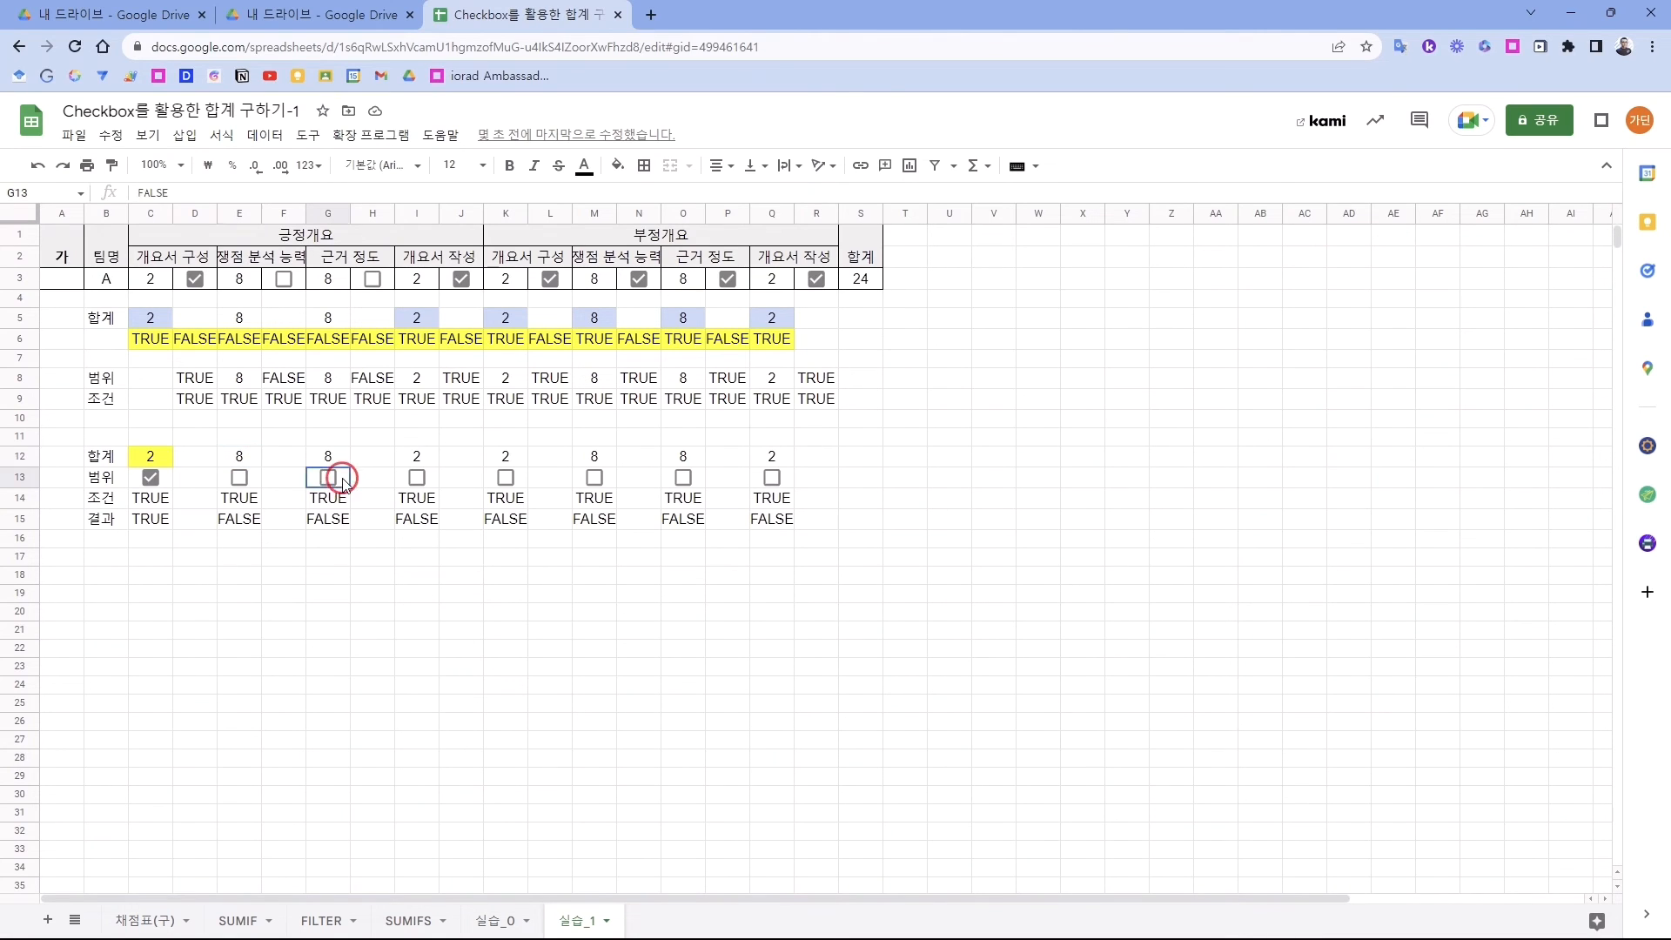
click(328, 480)
click(340, 498)
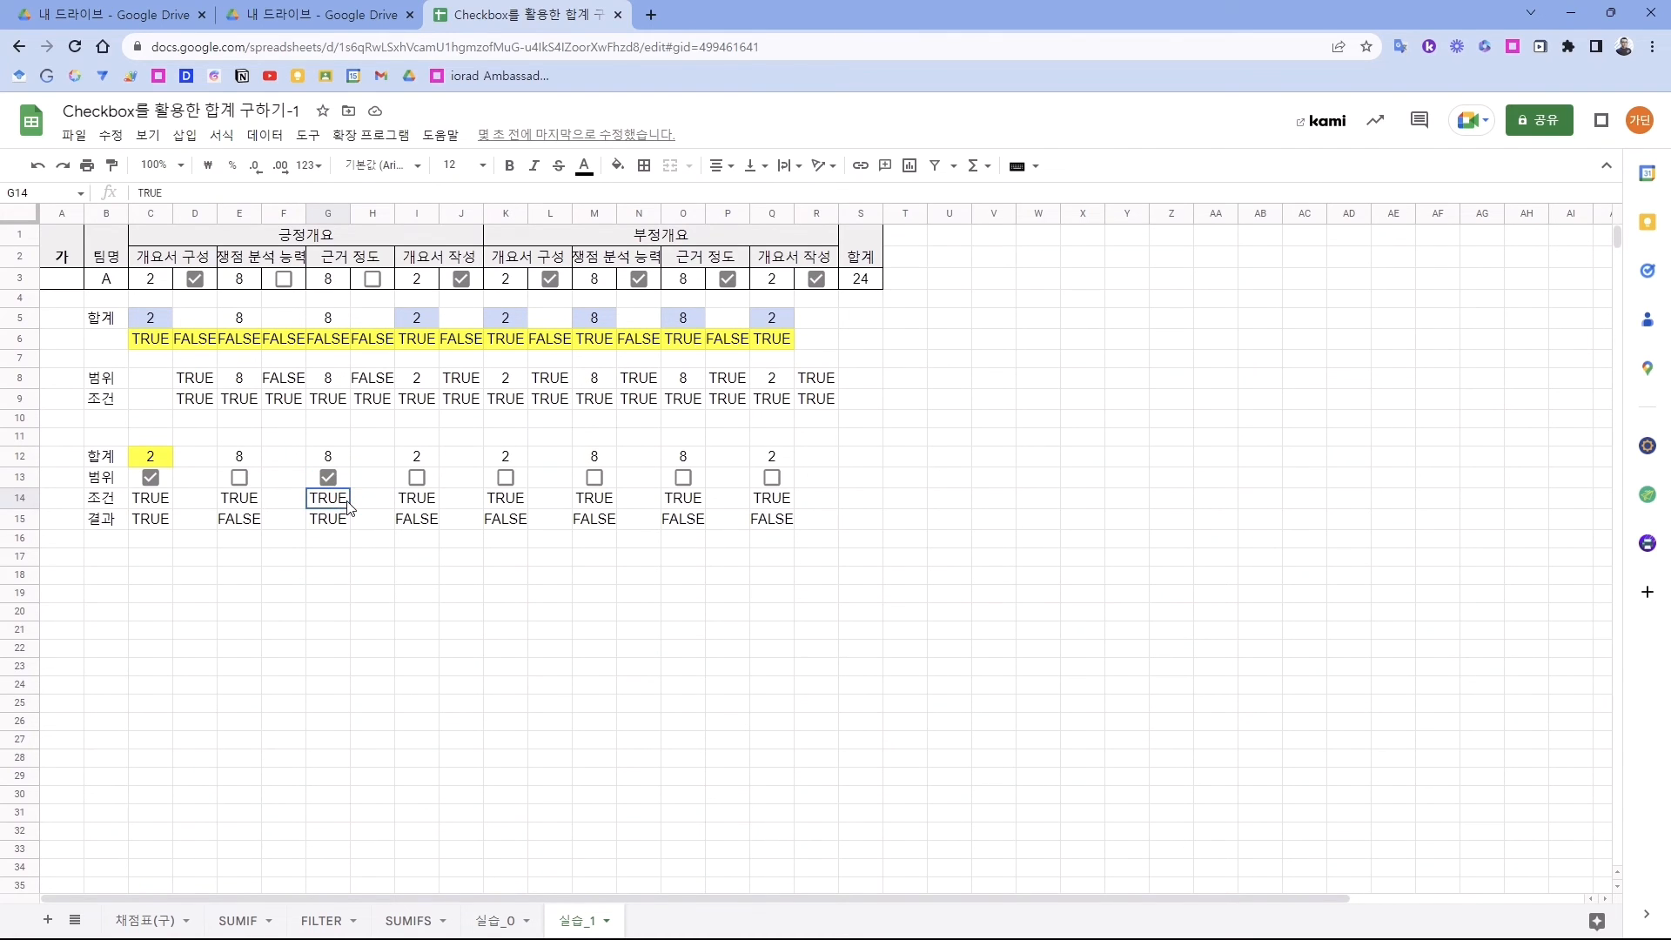
click(347, 525)
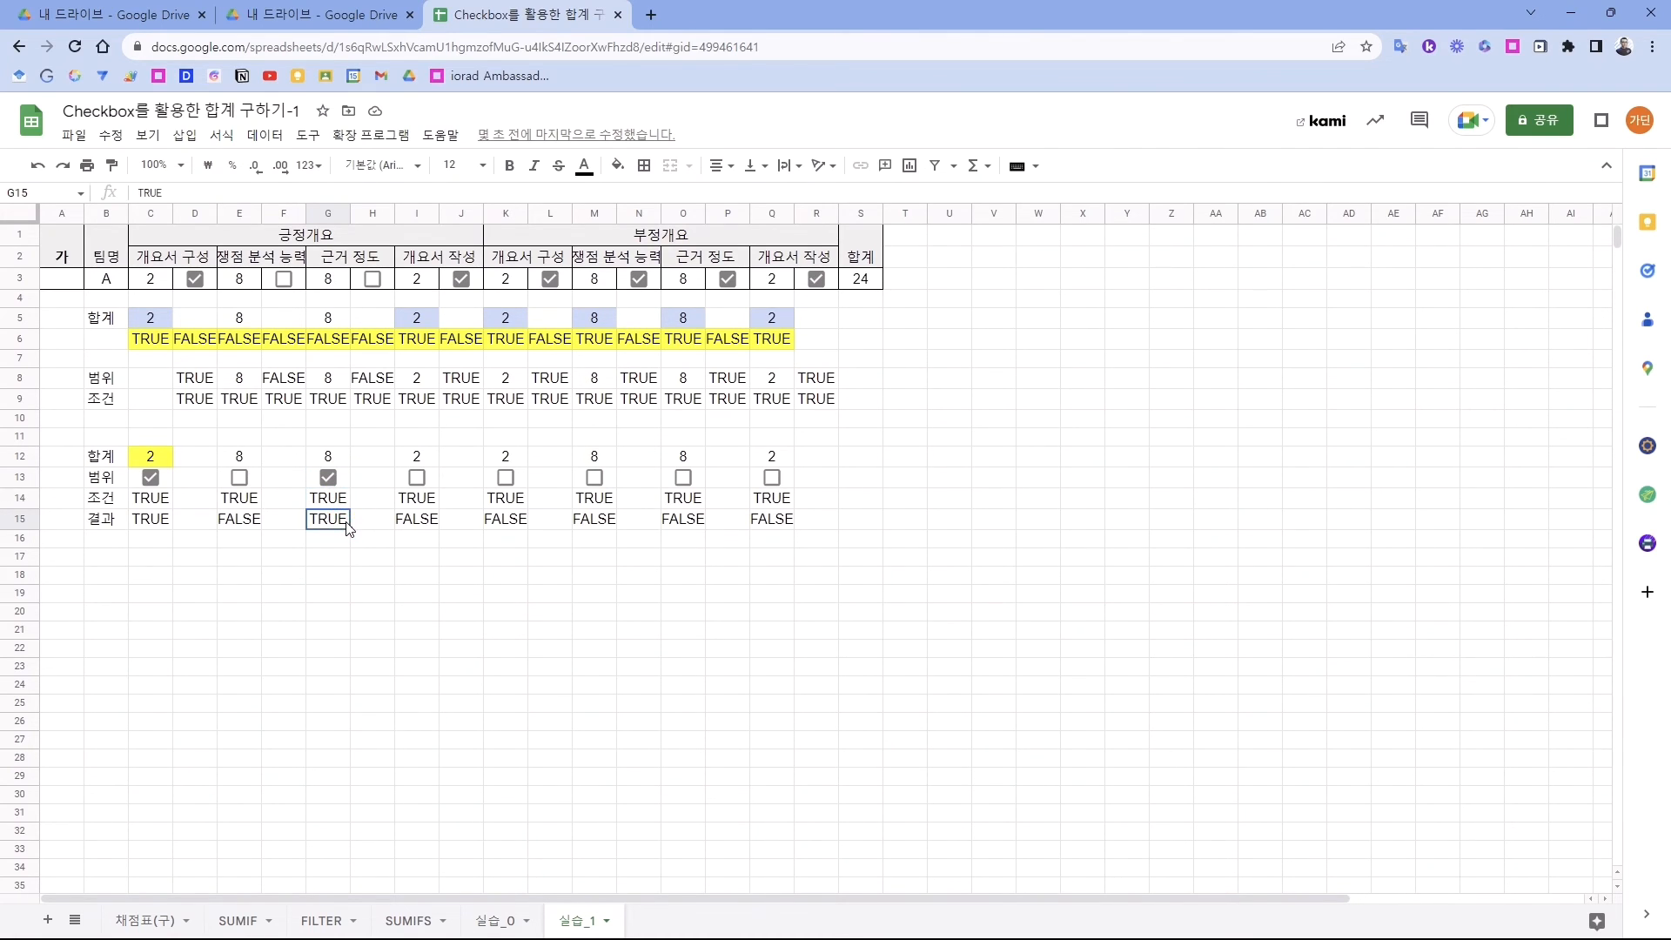
click(347, 466)
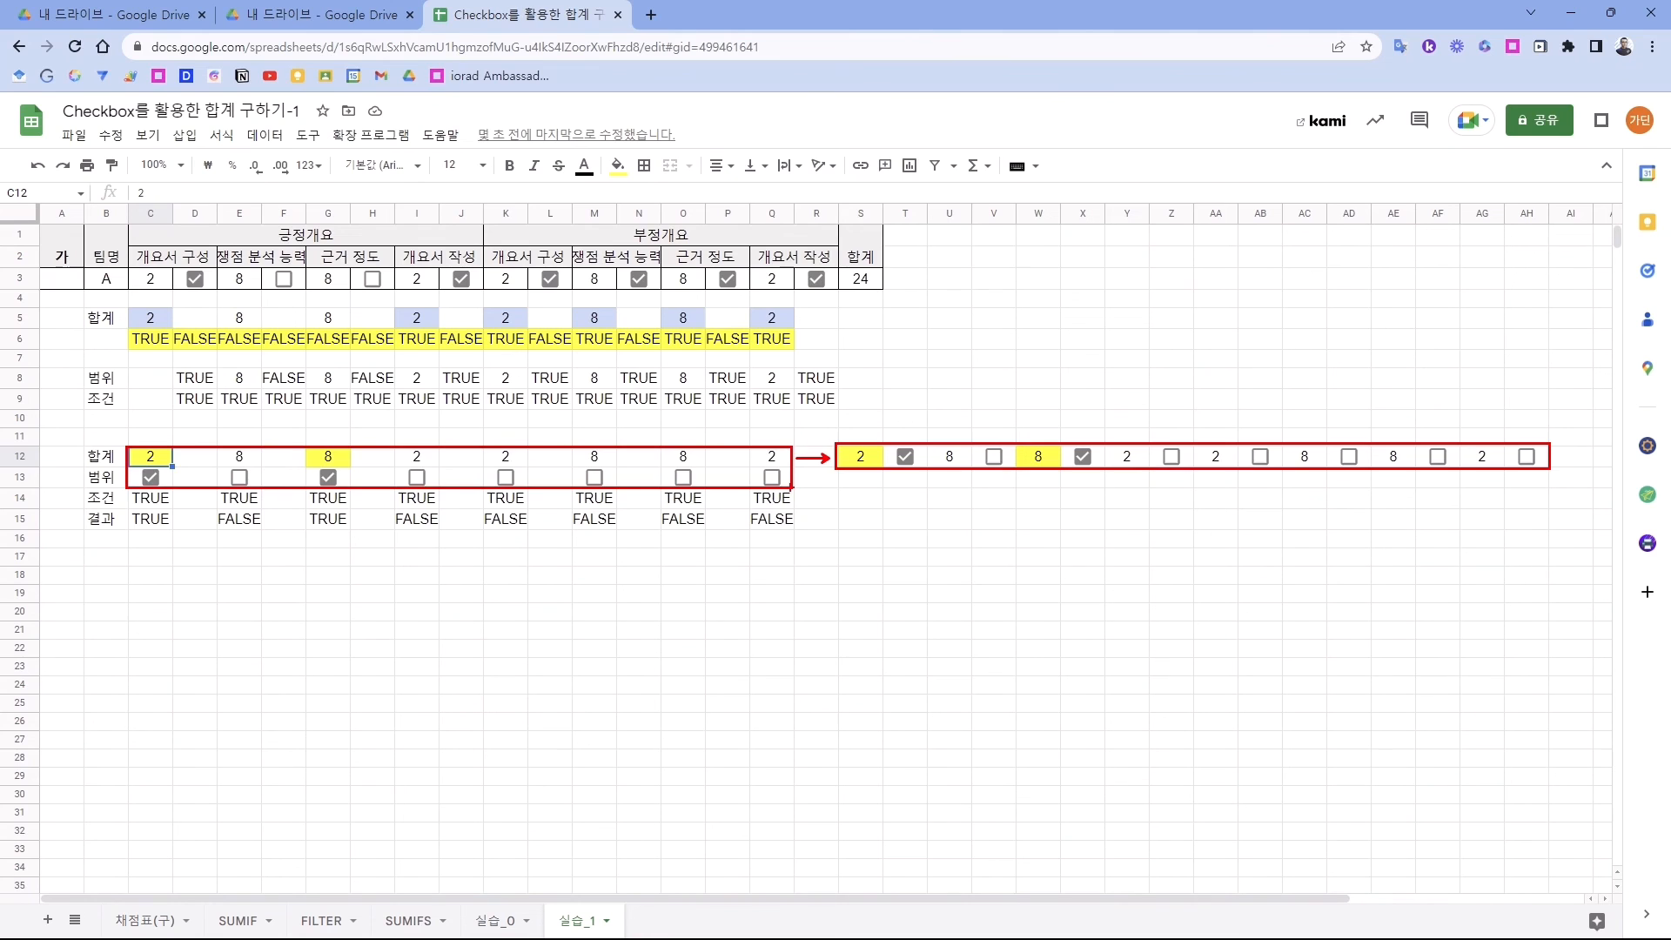
- Enter the formula =SUMIF(D3:R3, true, C3:Q3) in cell U3 to total team A's scores by ticked checkboxes
click(957, 280)
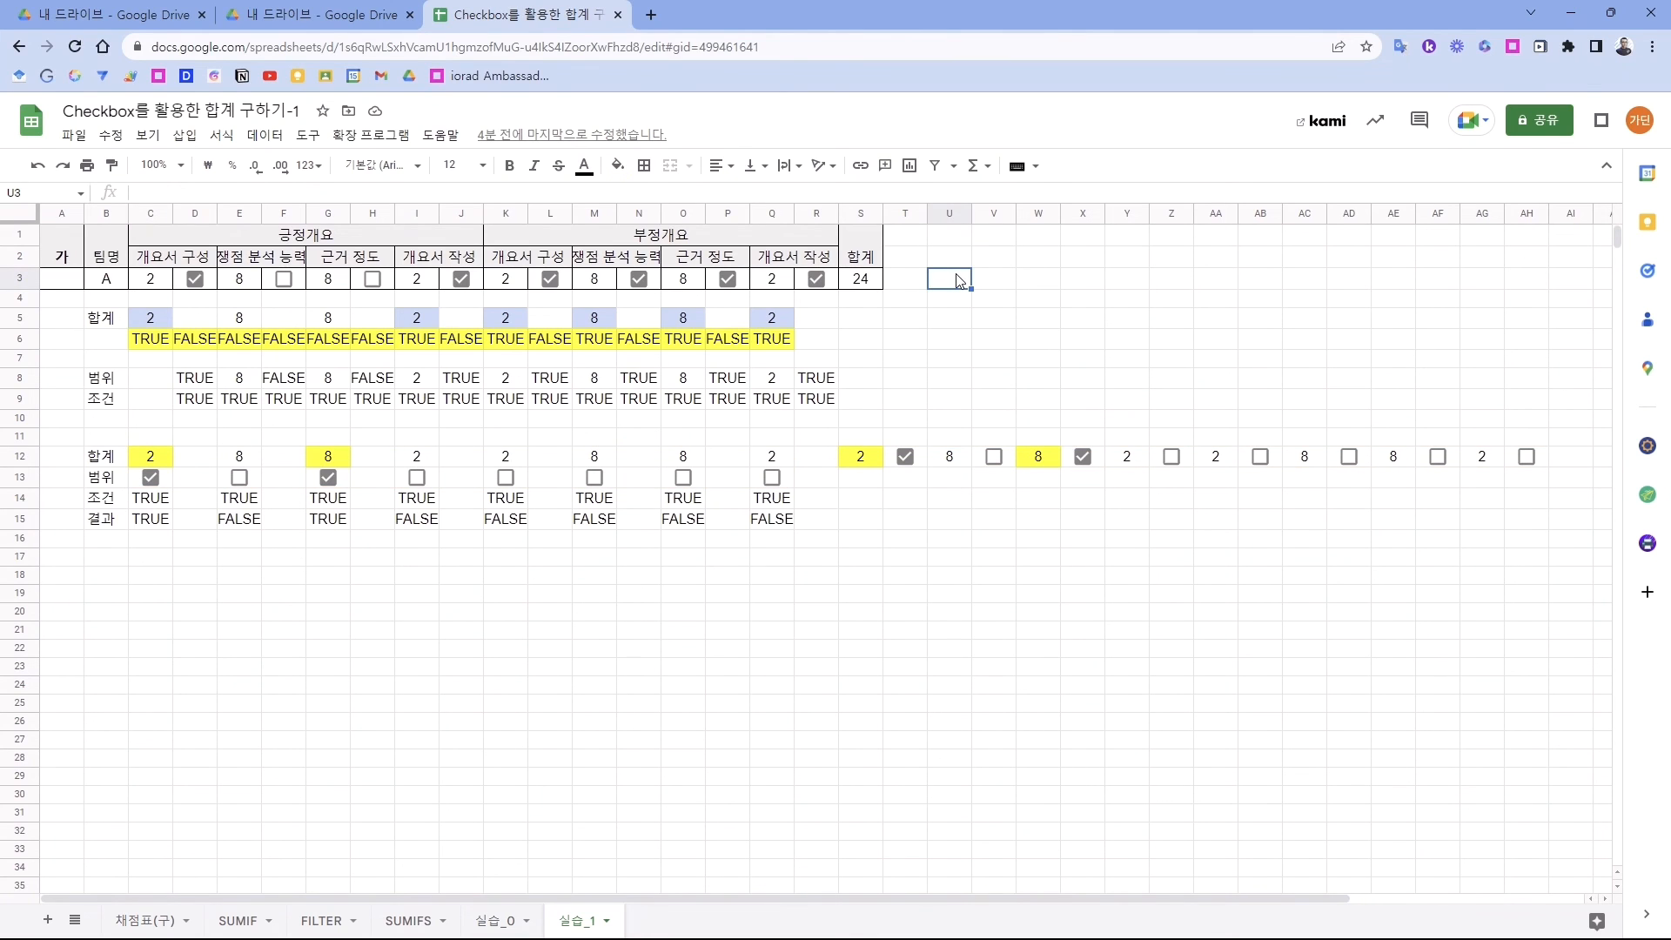
text(=SUMIF()
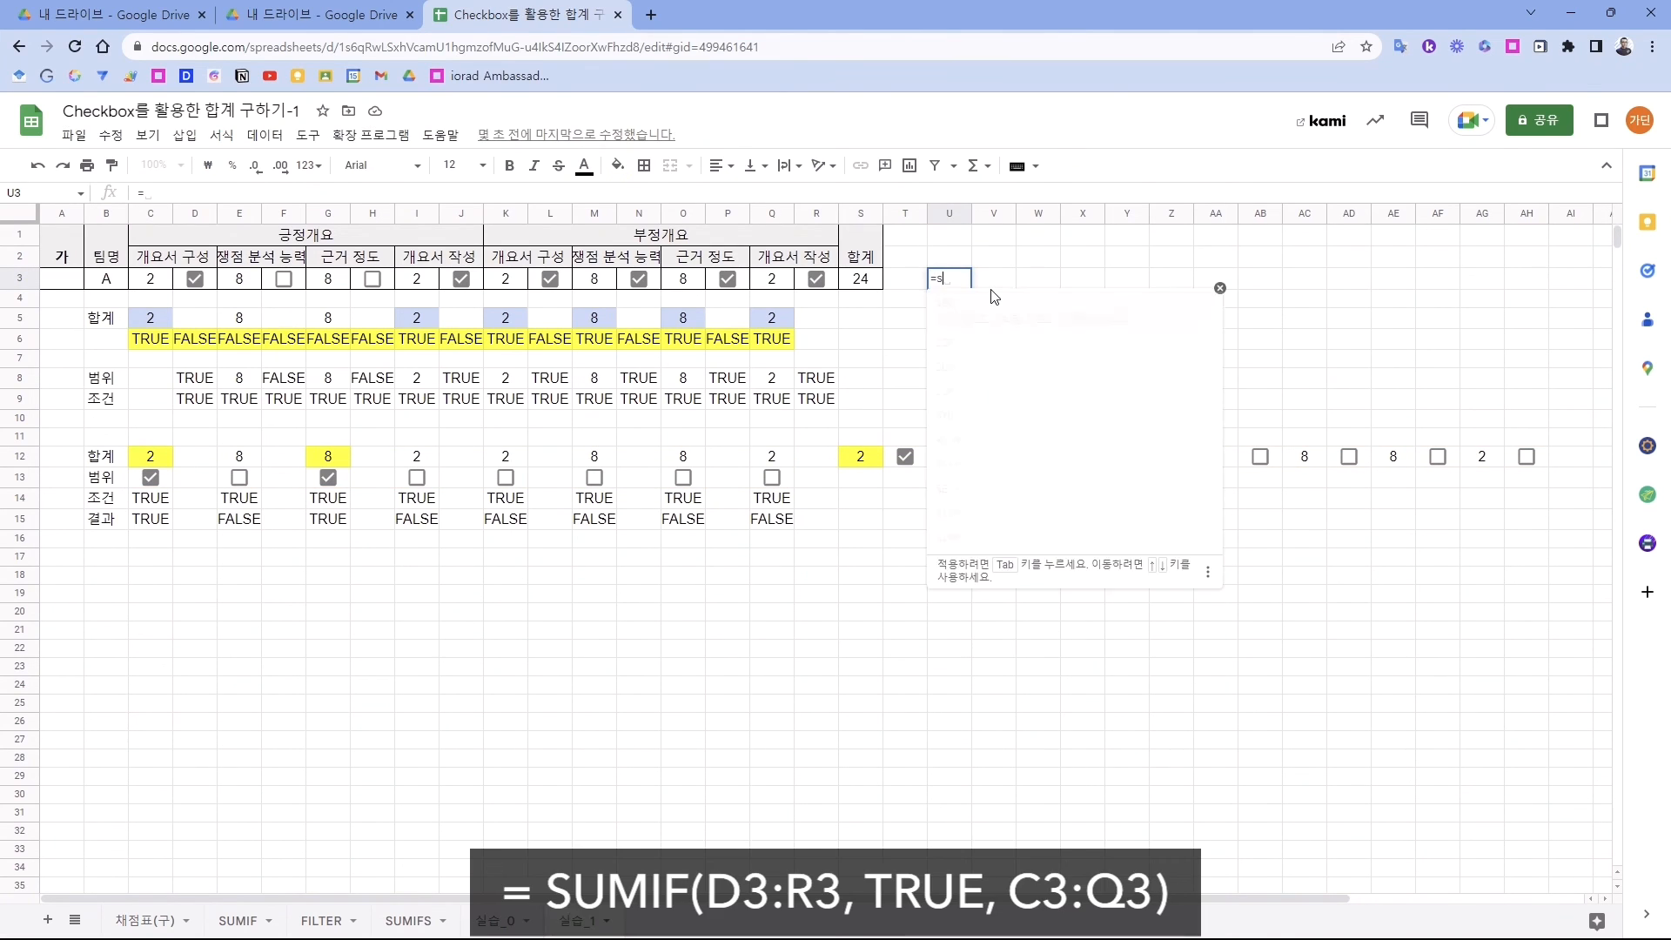
click(210, 278)
drag(222, 283, 807, 283)
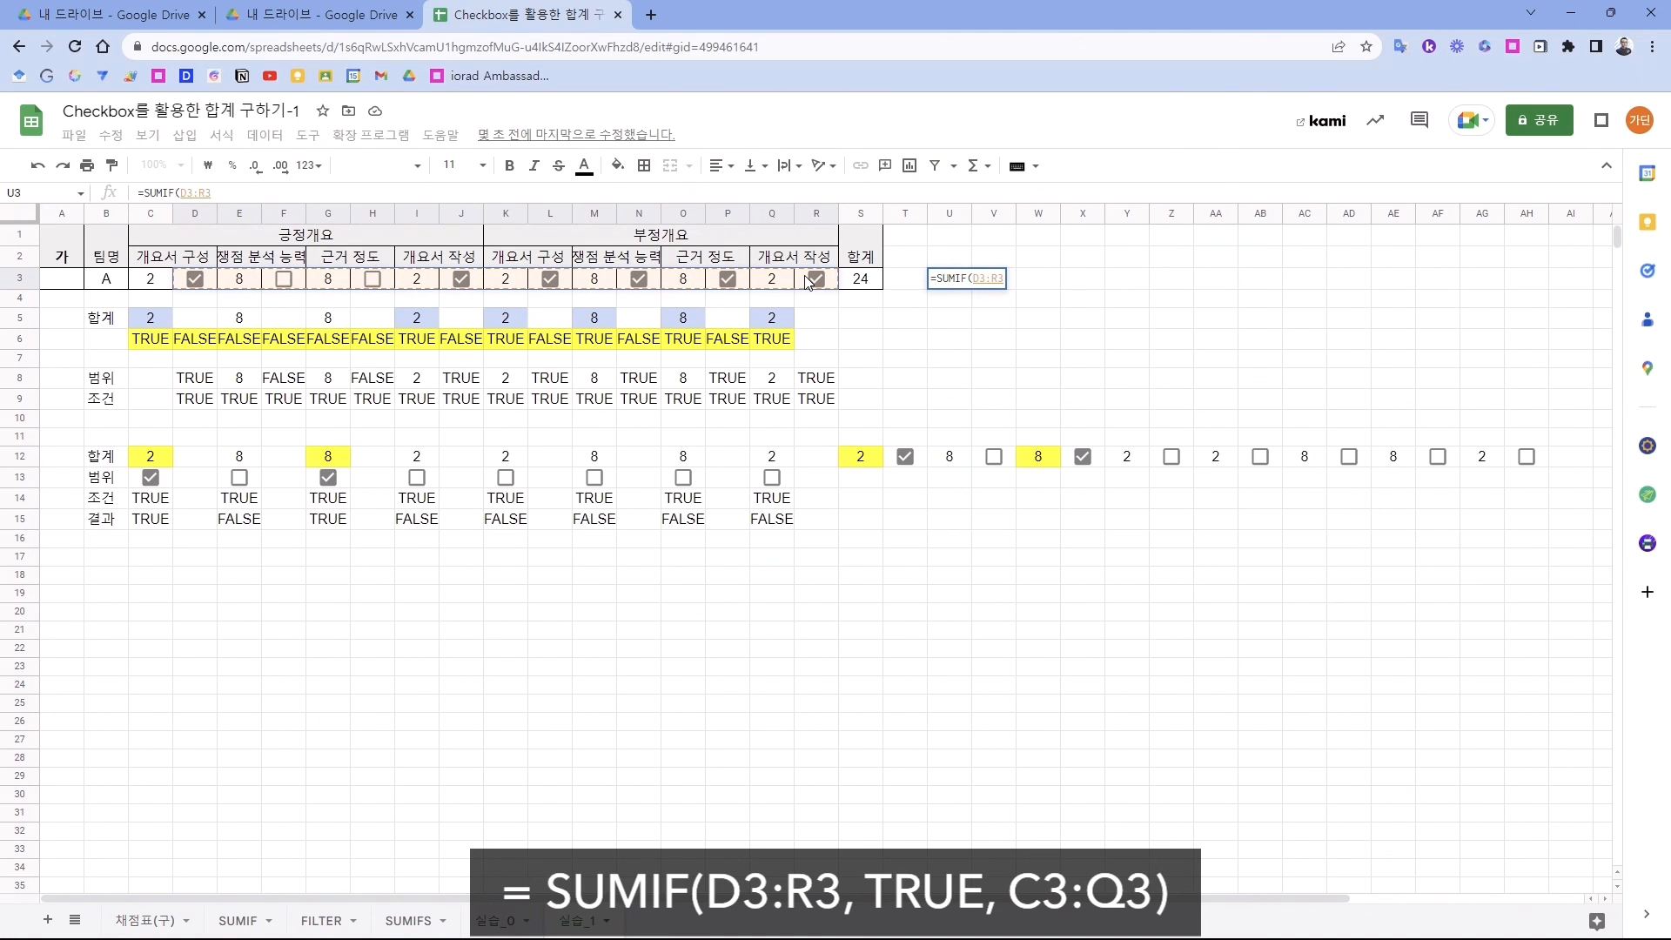
text(, true,)
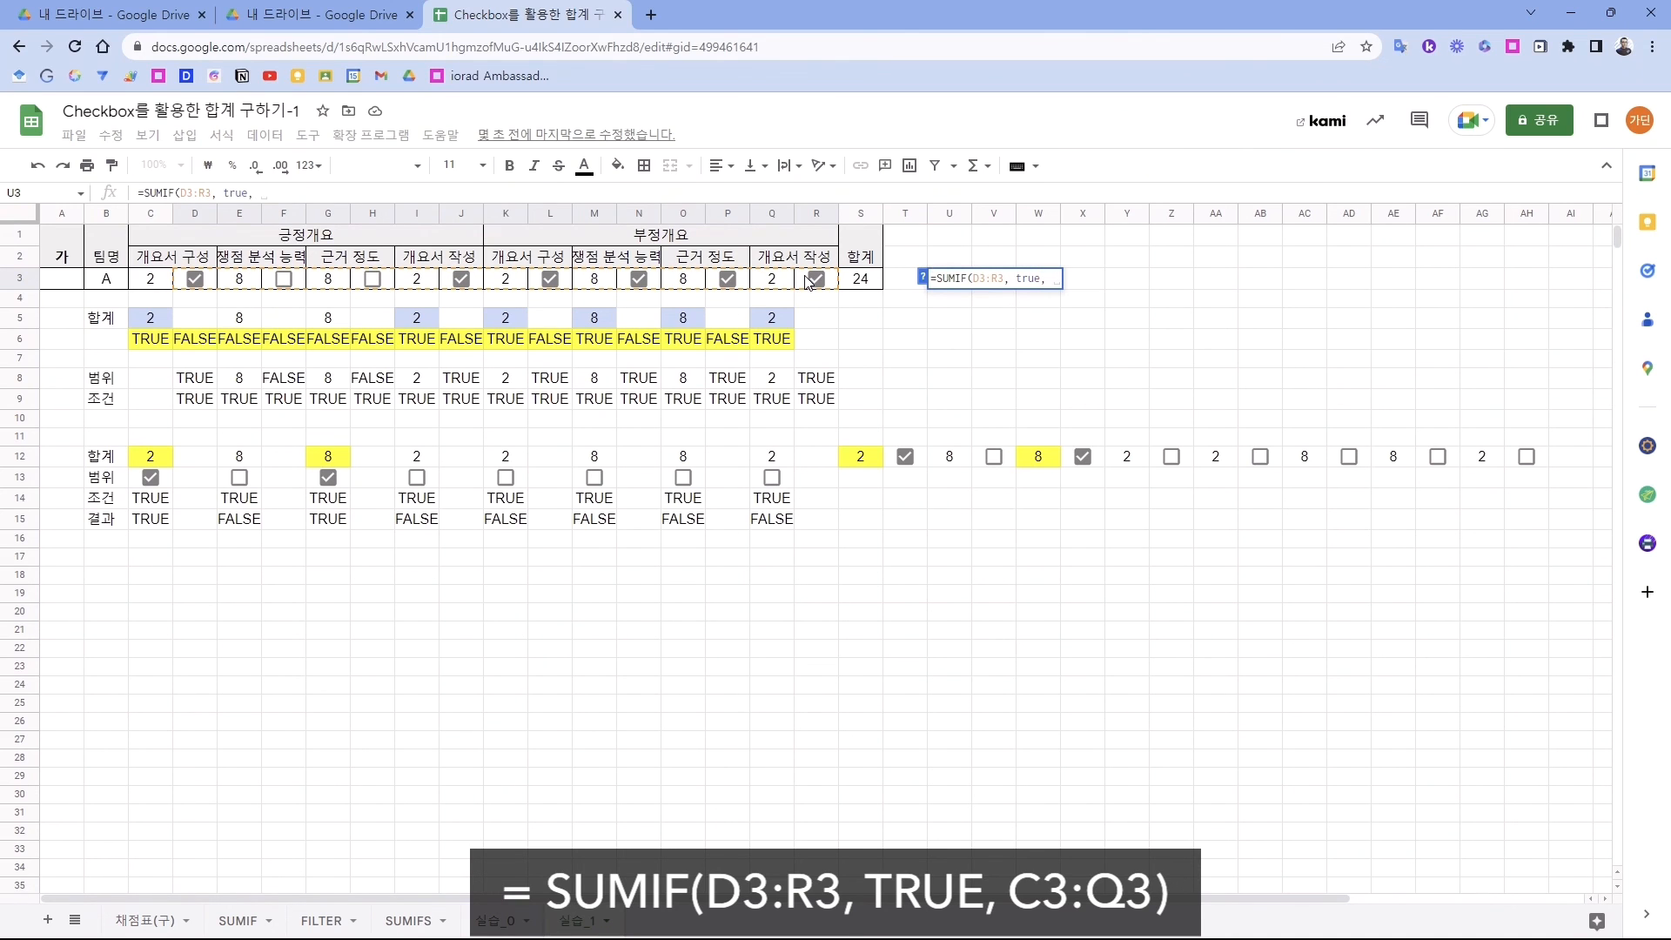
drag(154, 280, 771, 286)
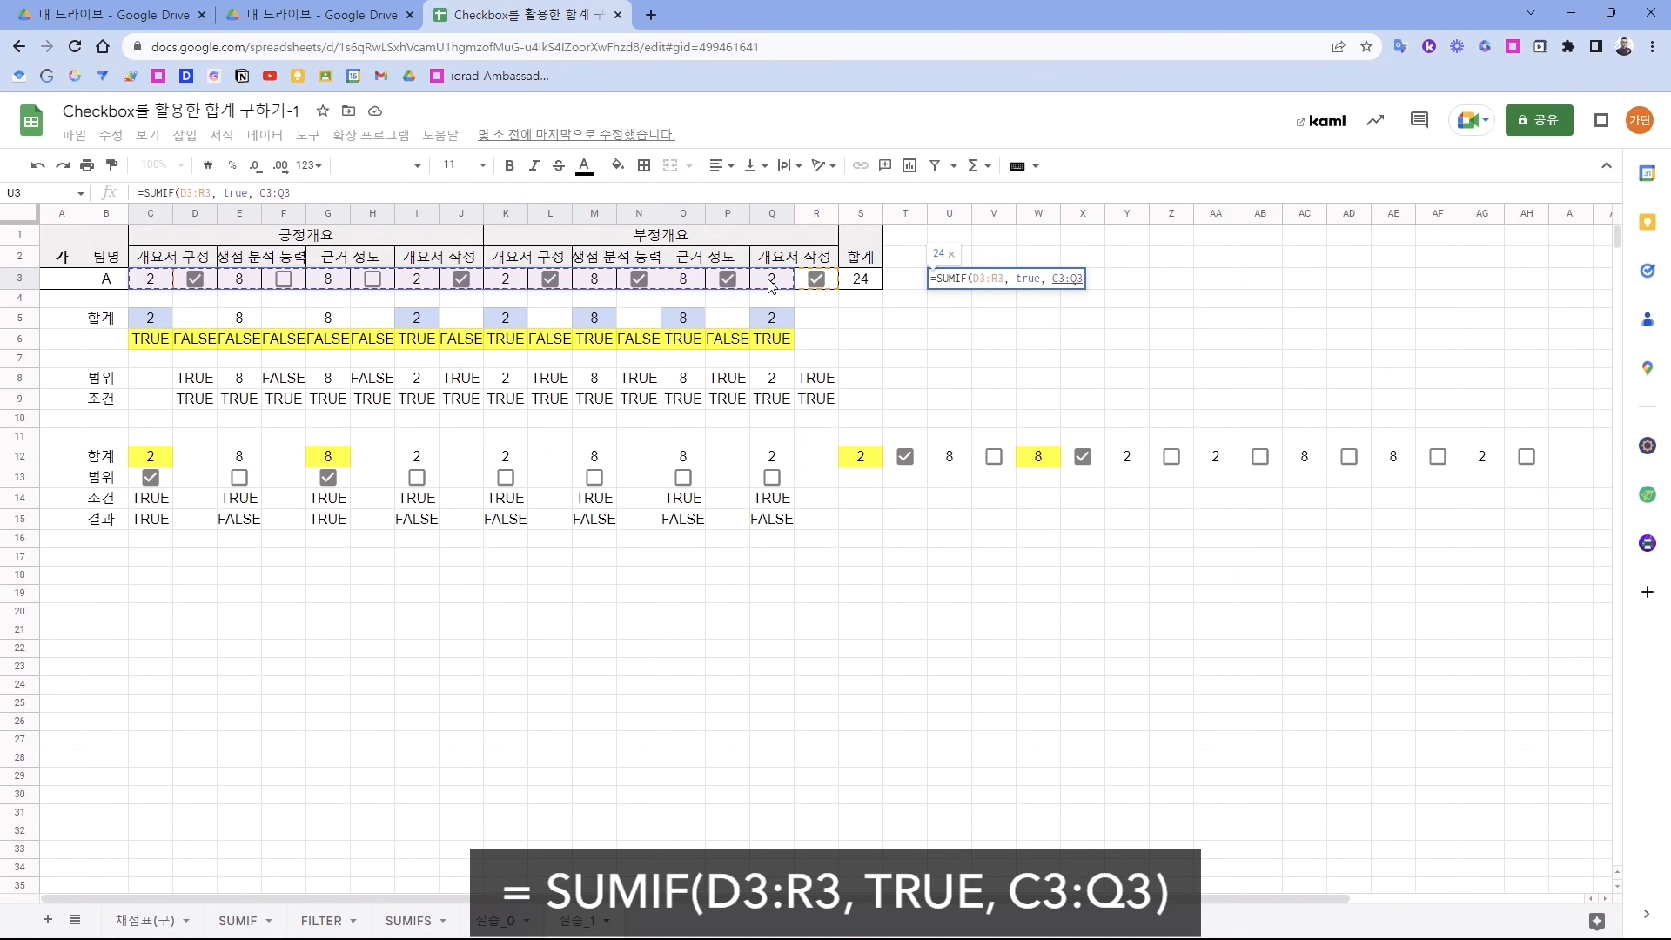
key(Return)
- Toggle checkboxes in row 3 to test the SUMIF total in U3, leaving F3 ticked and H3, J3 and N3 cleared
click(814, 280)
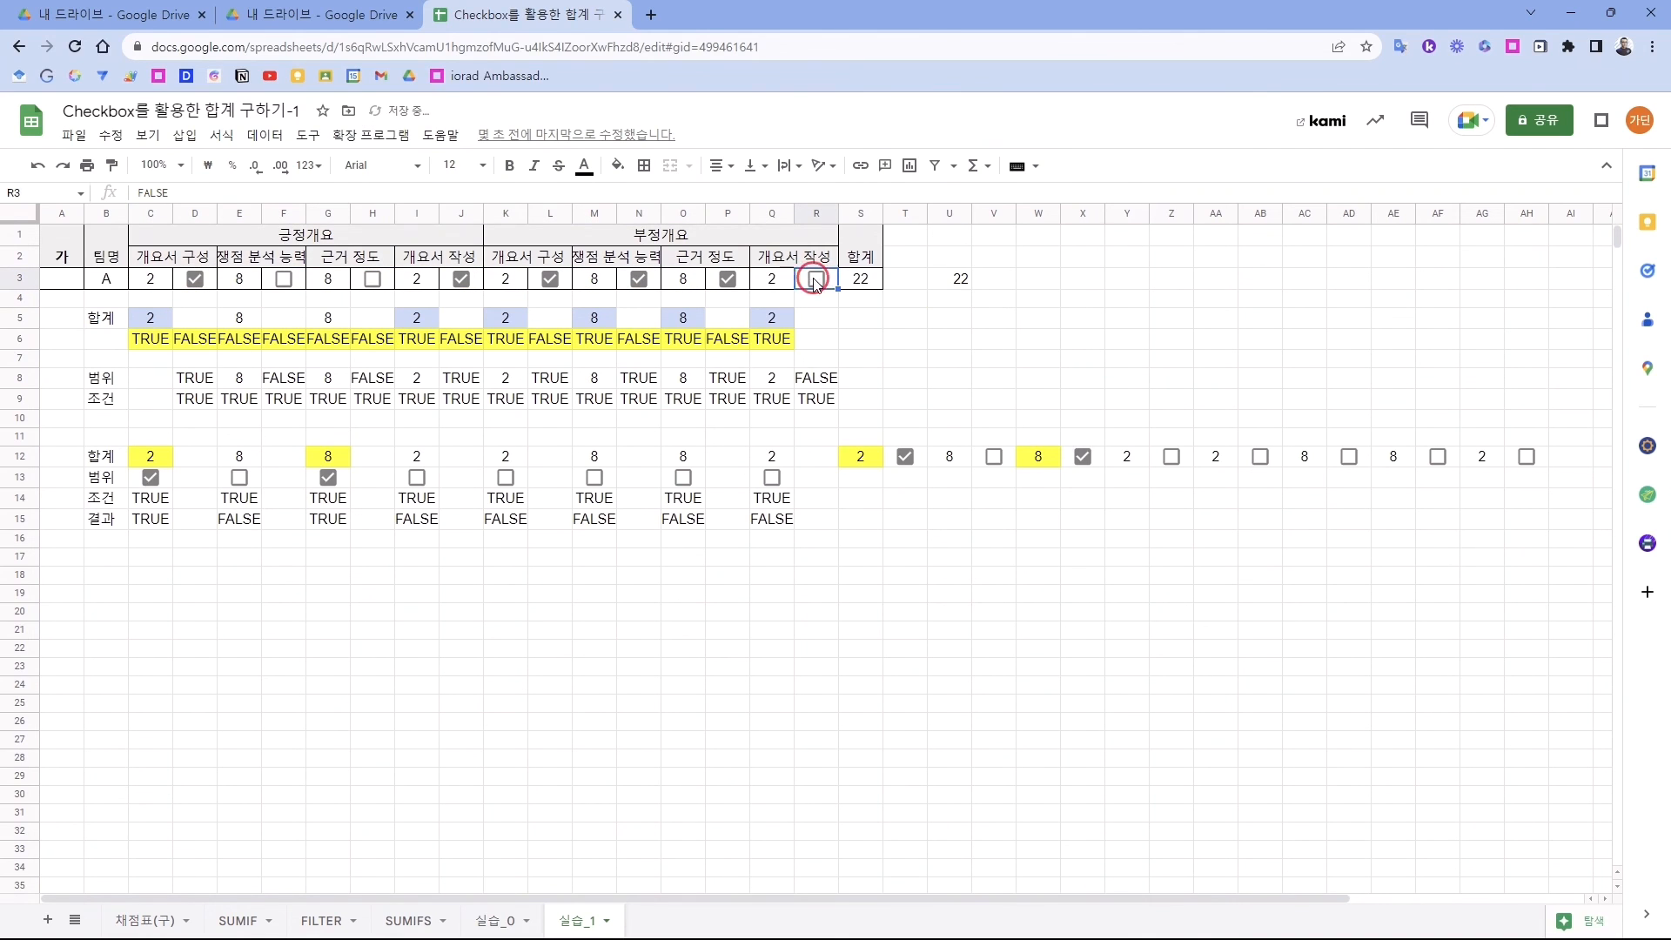
click(372, 279)
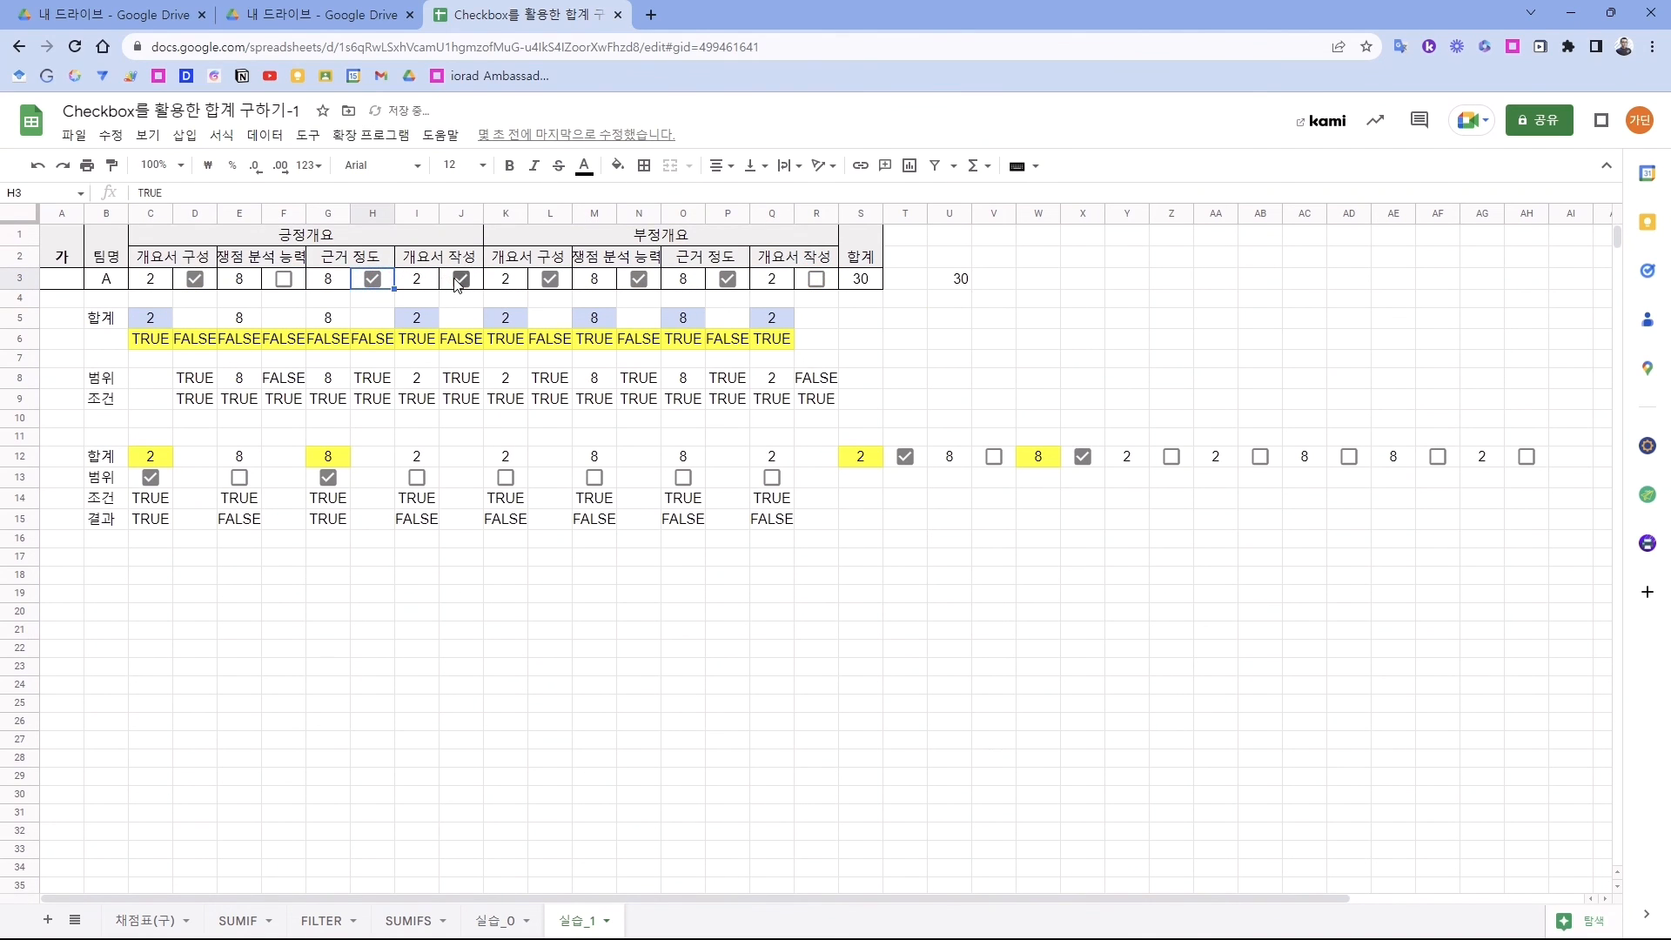
click(459, 280)
click(284, 280)
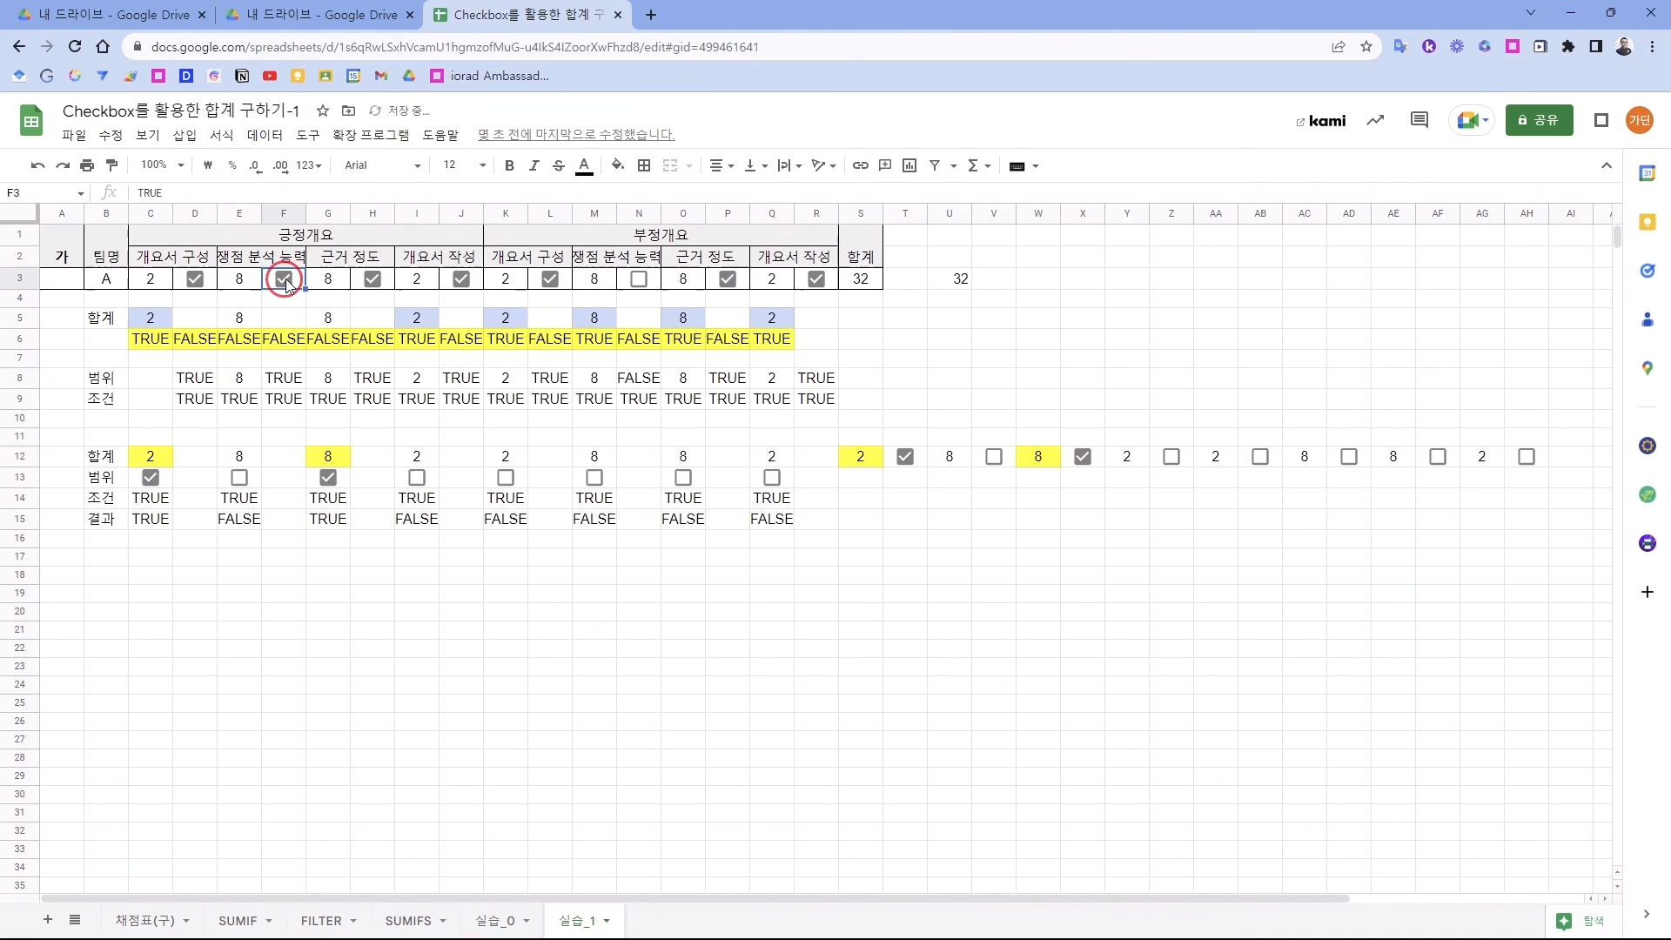
click(374, 280)
click(461, 279)
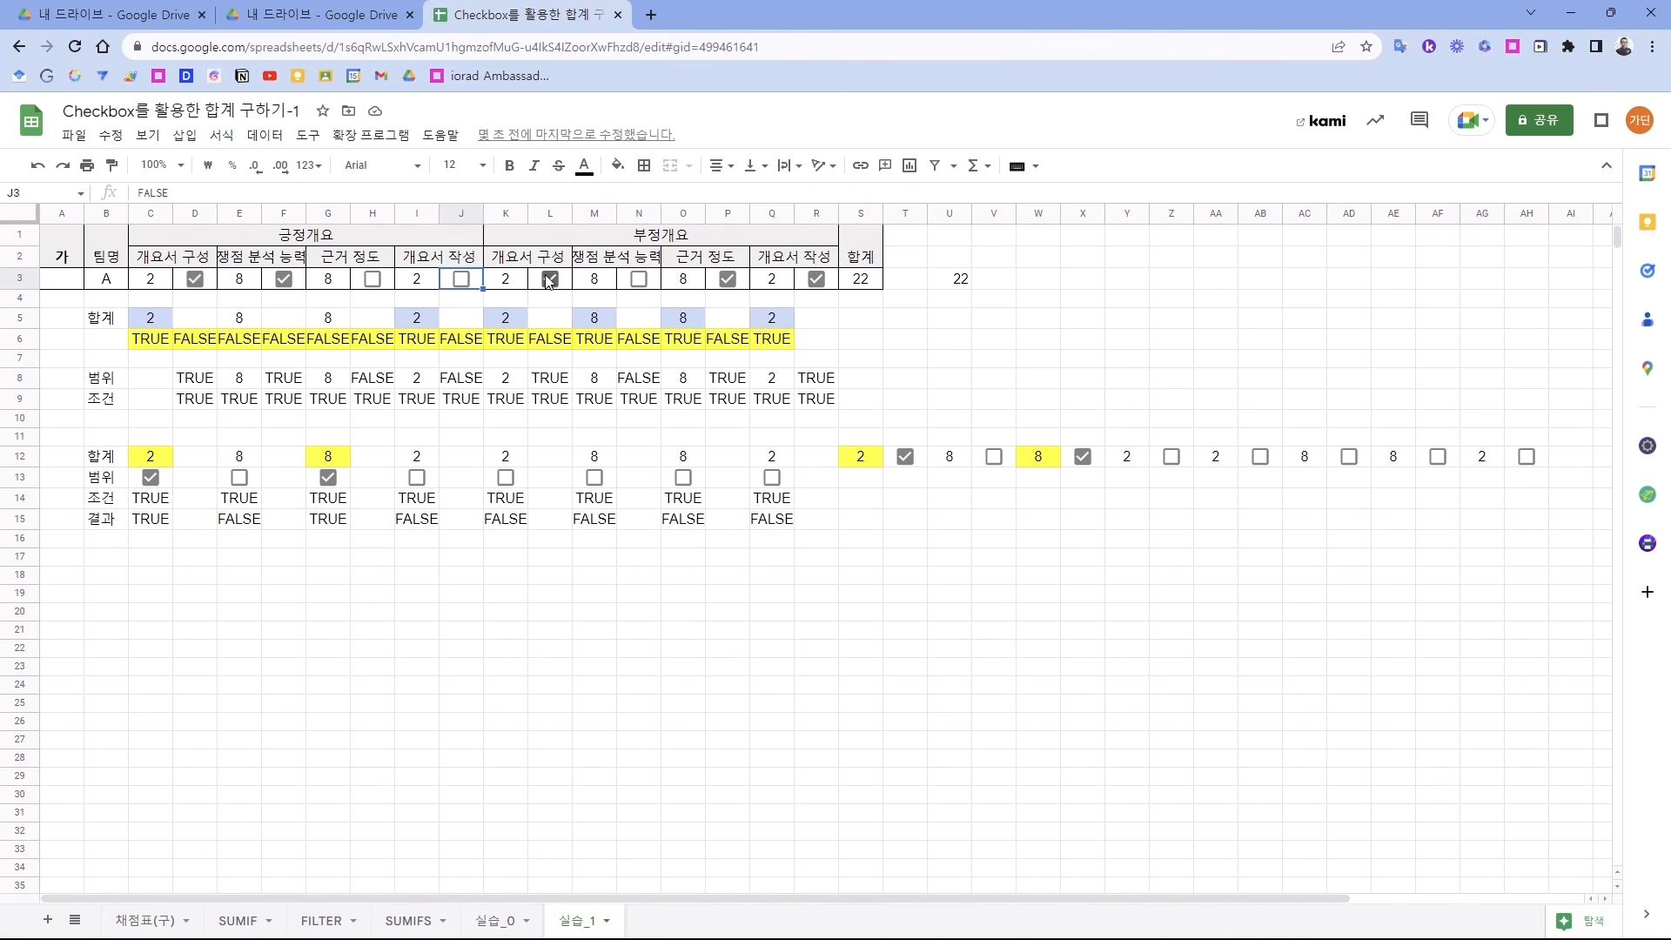
drag(840, 445, 1549, 467)
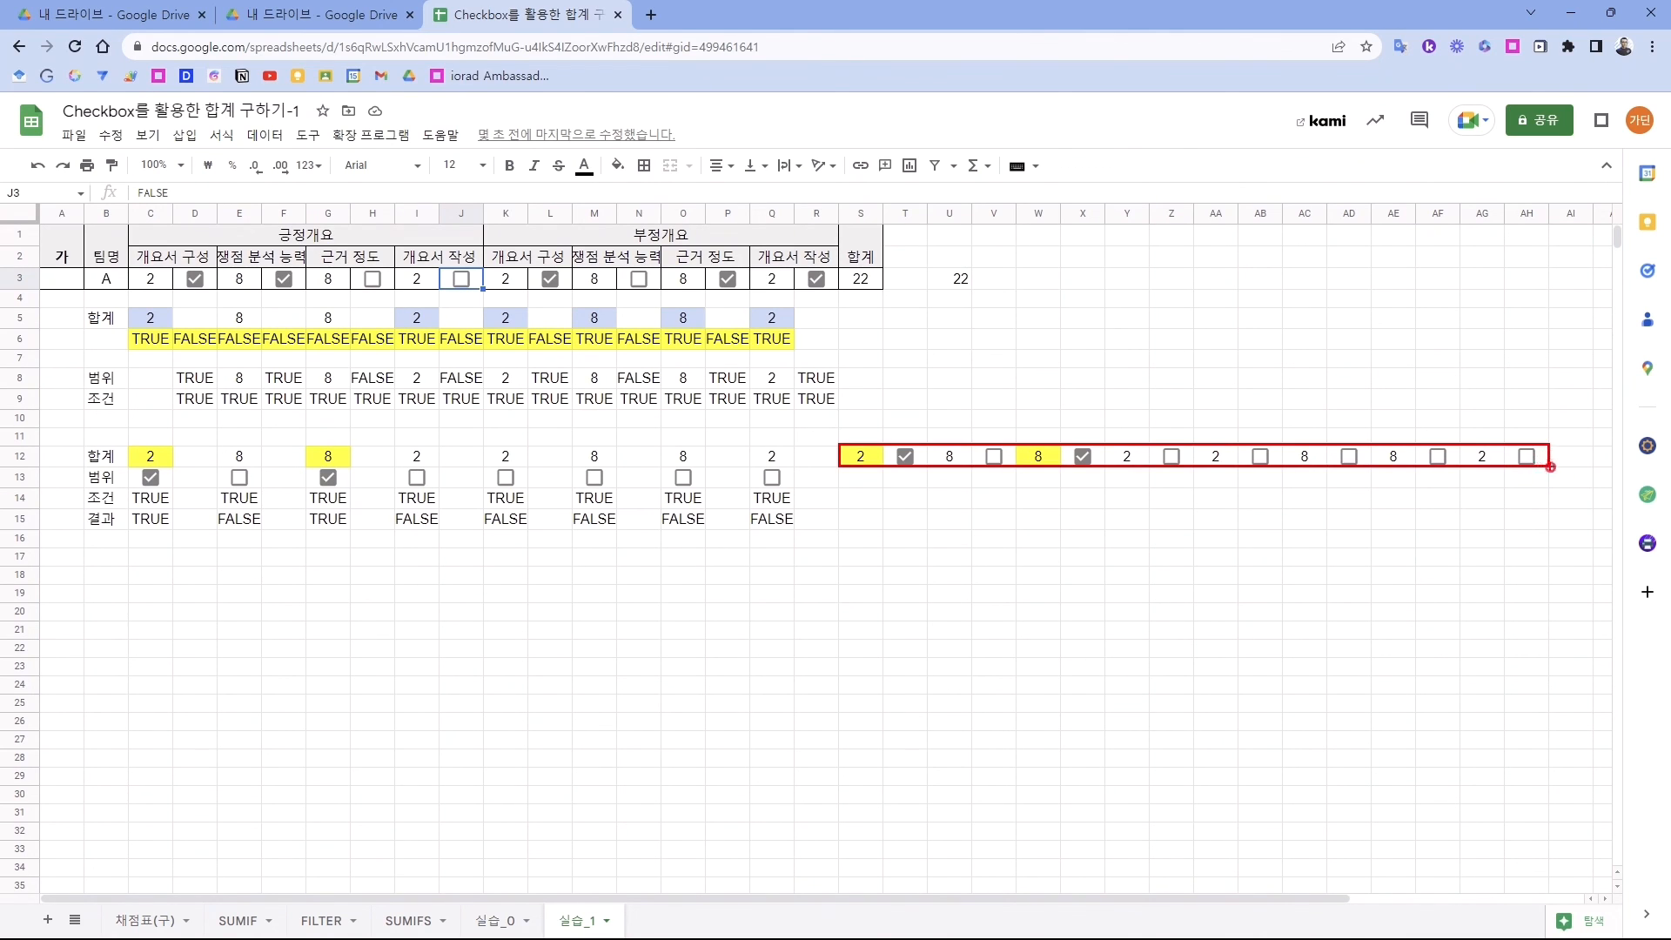
drag(128, 447, 793, 489)
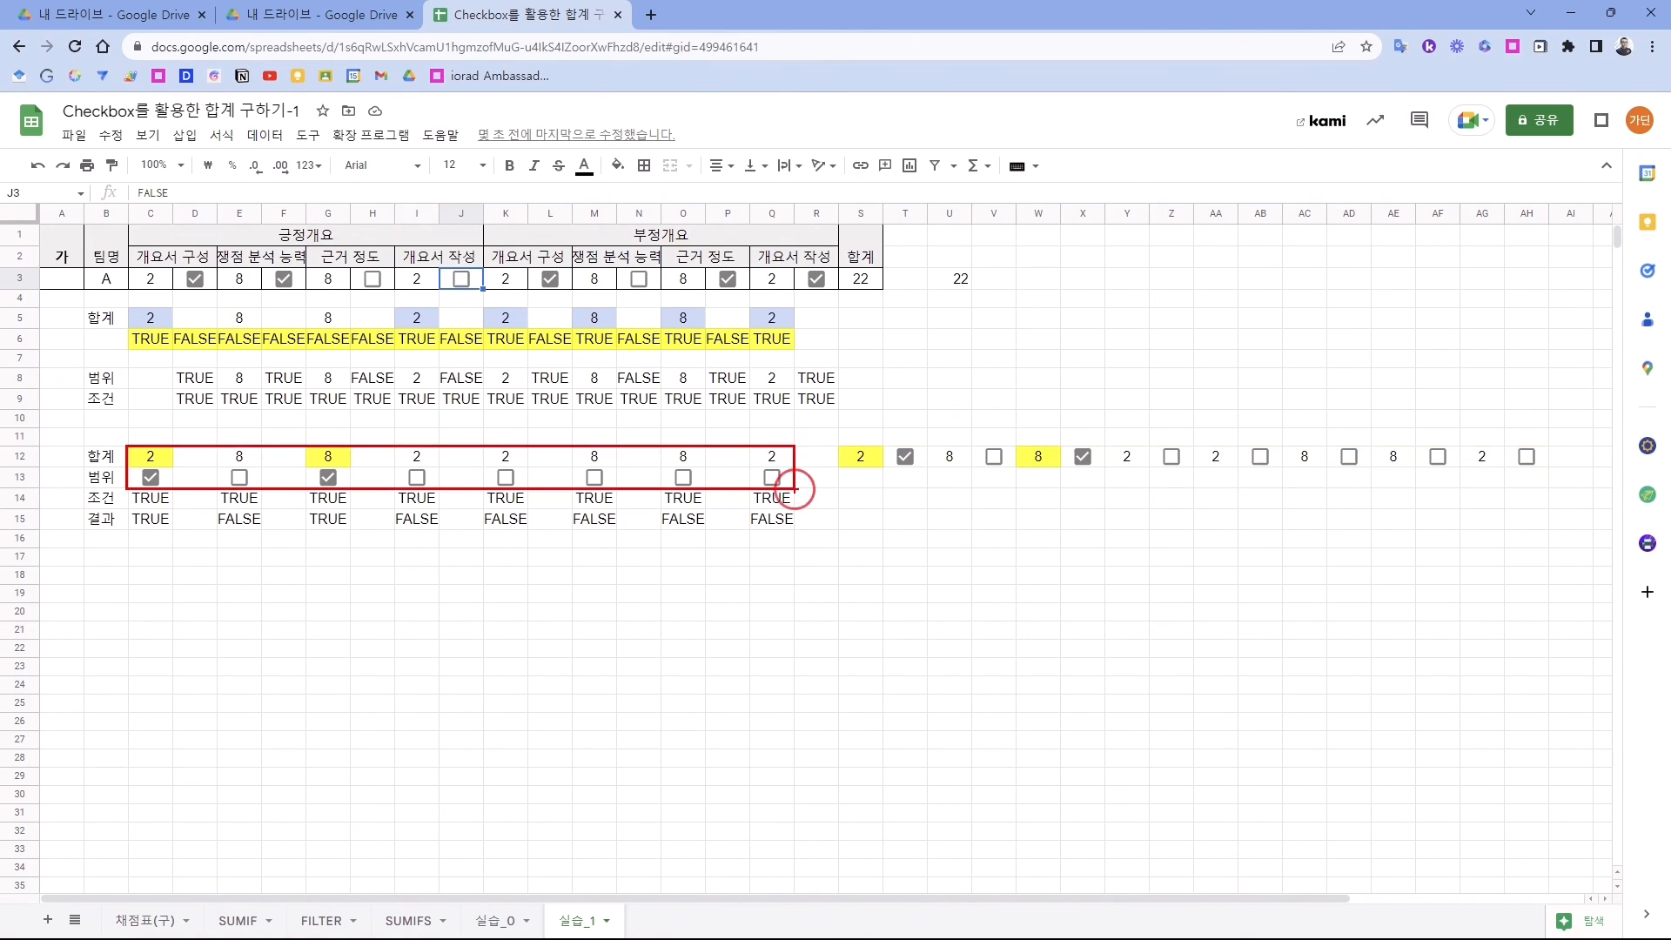